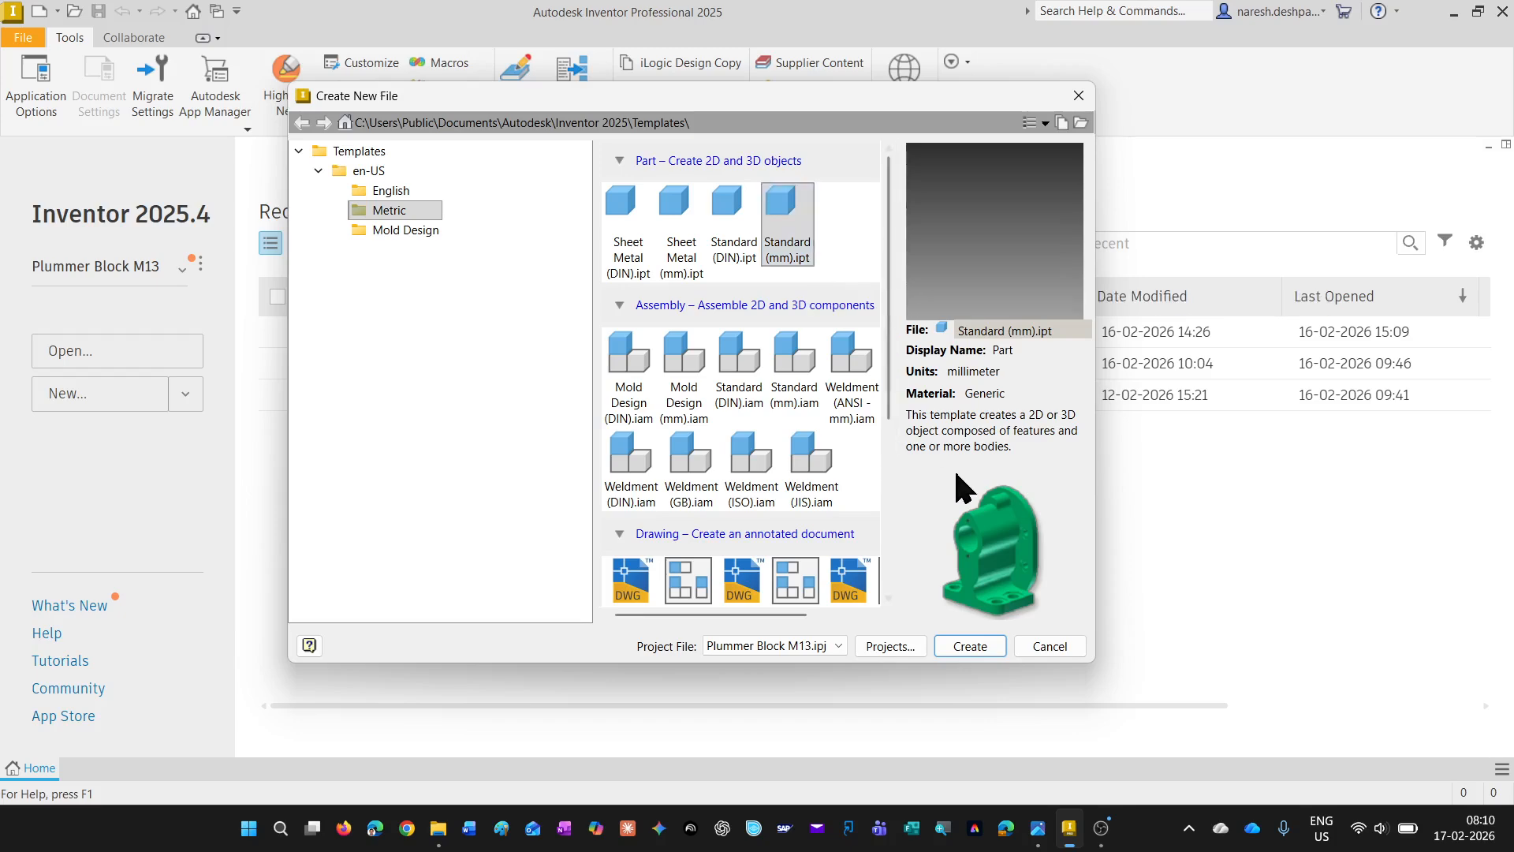
# Create a new part from the Metric Standard (mm).ipt template
pyautogui.click(967, 646)
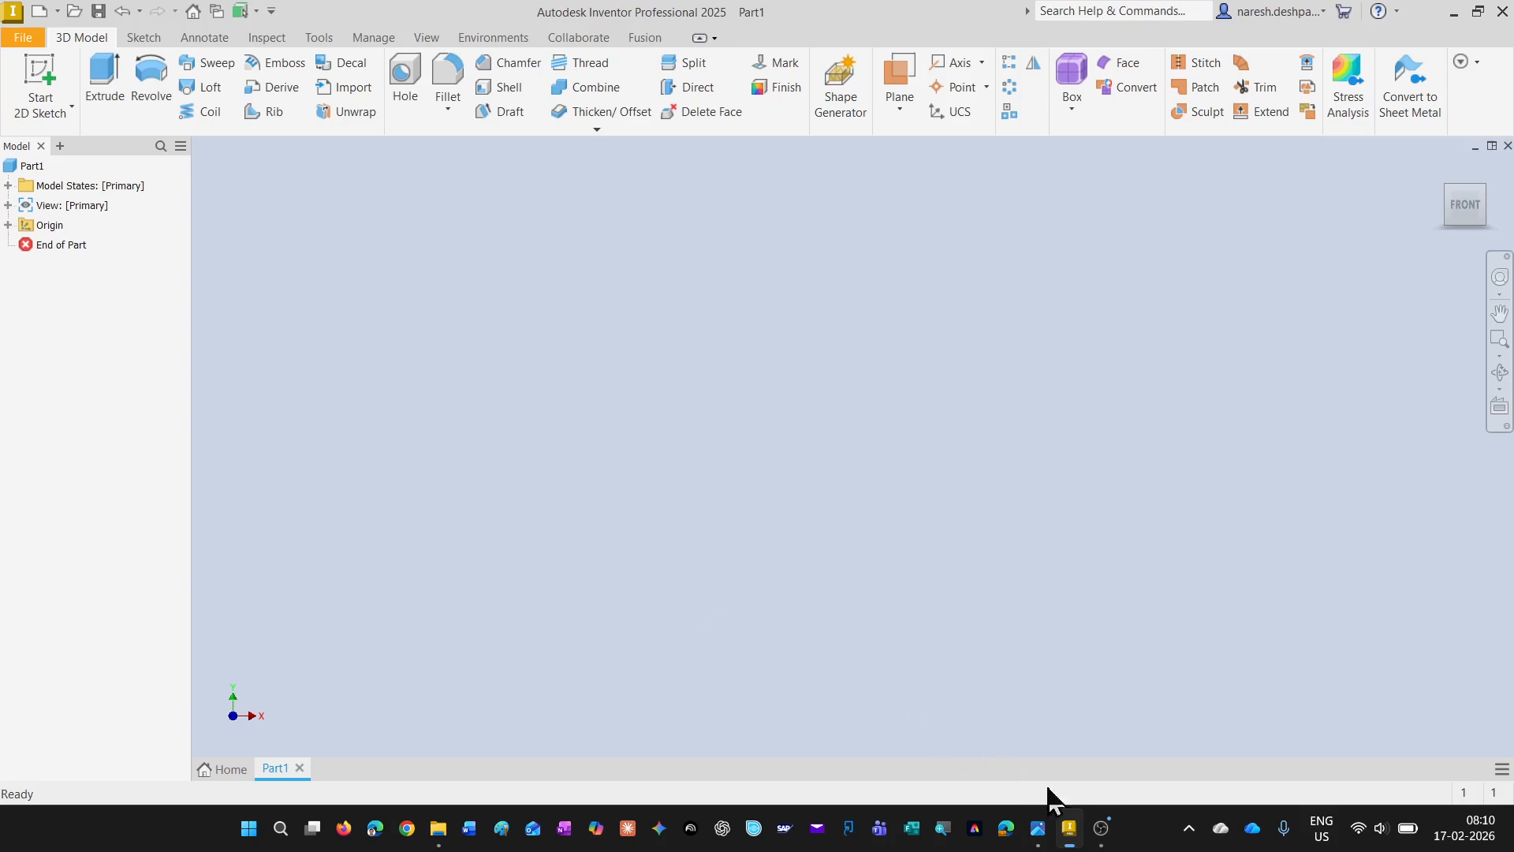
# Switch to the image viewer and examine the plummer block drawing sheet, especially the Cap's front and top views with their dimensions
pyautogui.click(1038, 830)
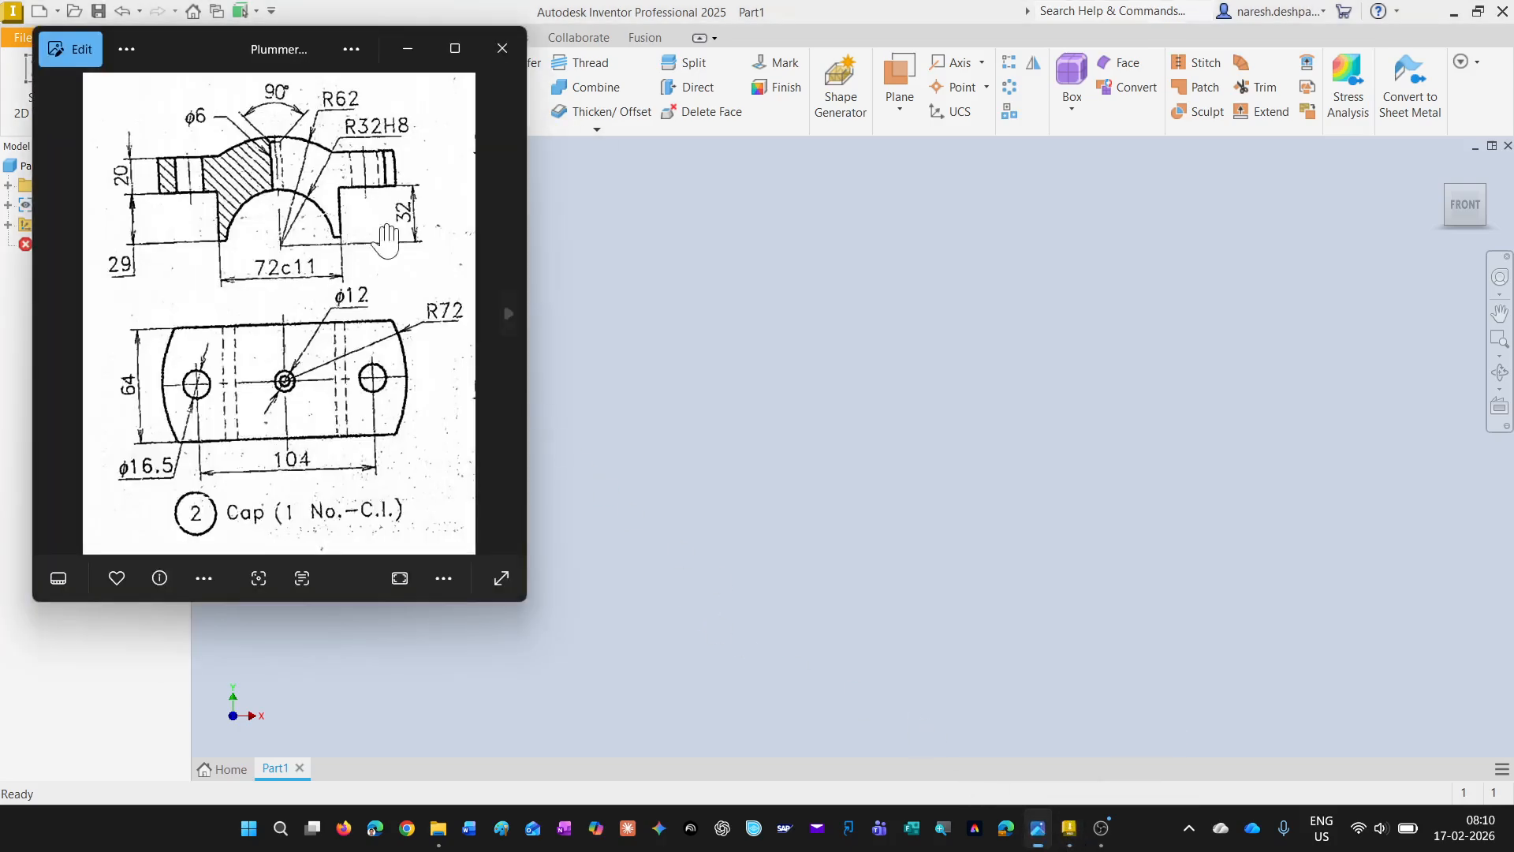
pyautogui.press('Left')
pyautogui.press('Left')
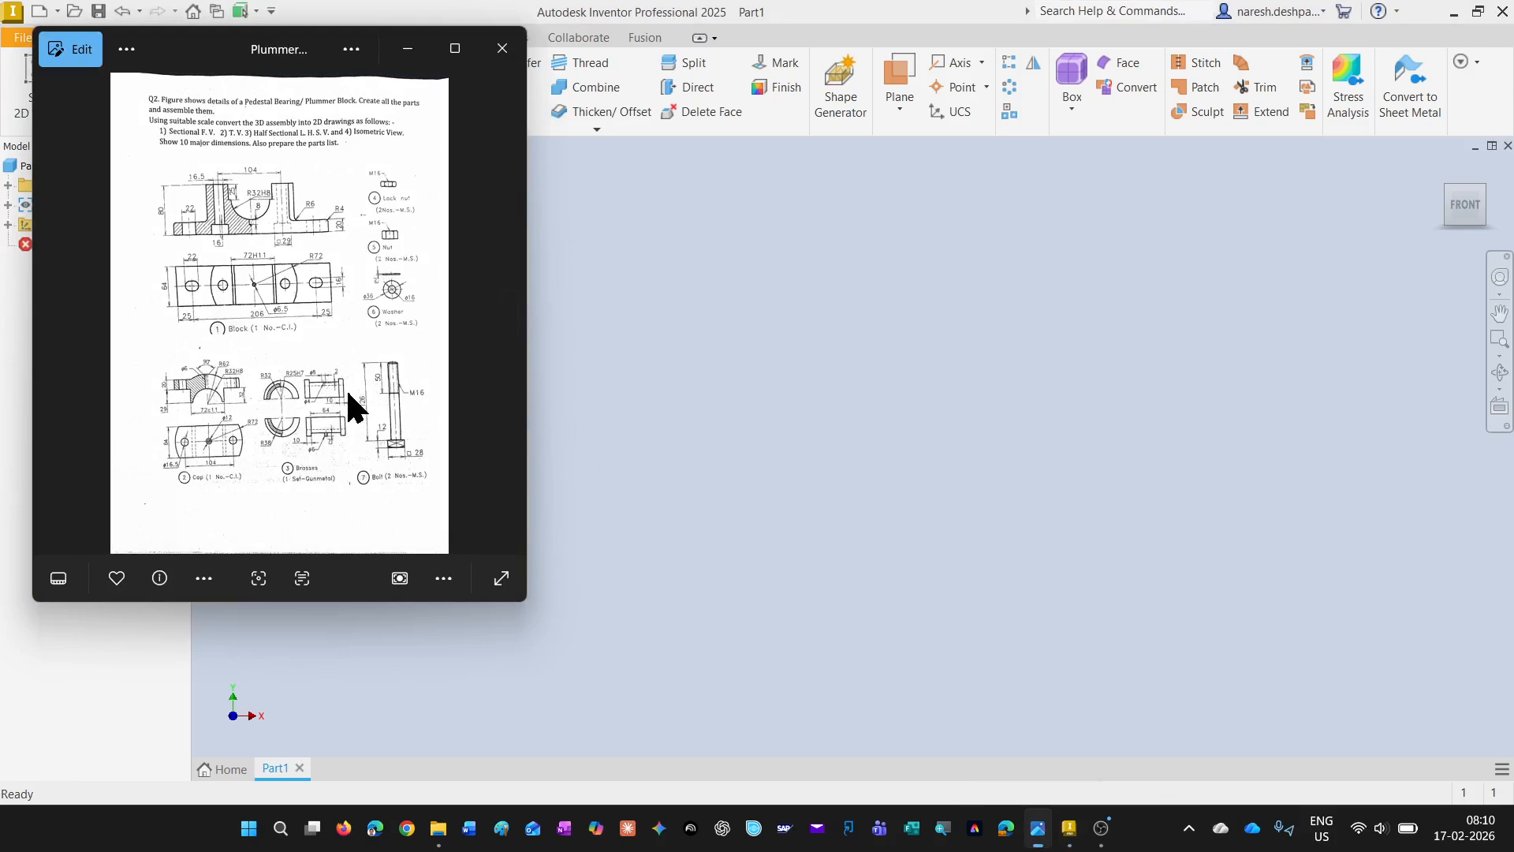
pyautogui.scroll(3, 348, 386)
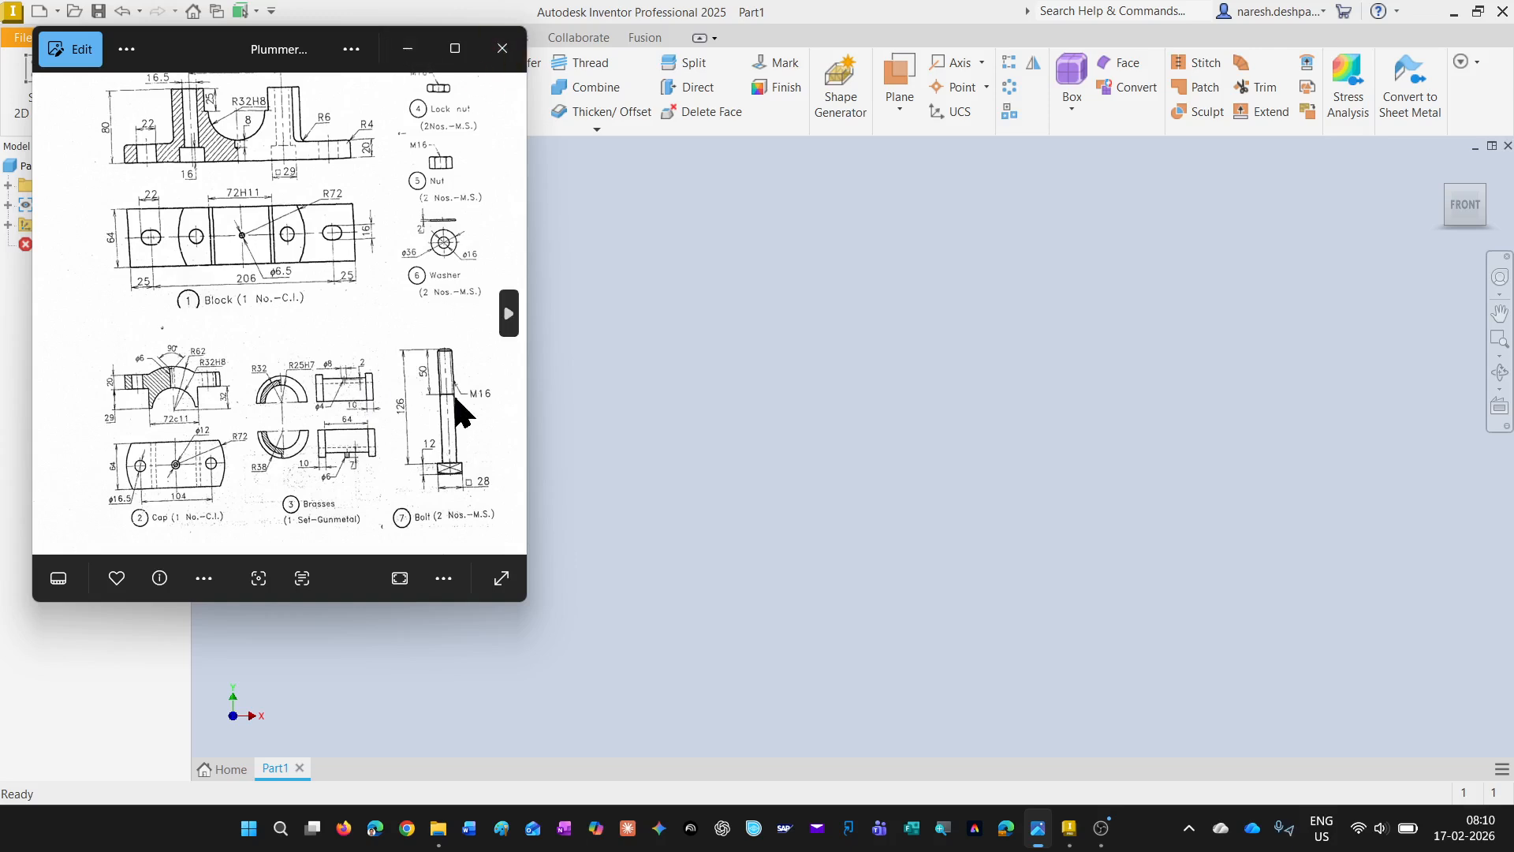
pyautogui.scroll(-1, 463, 412)
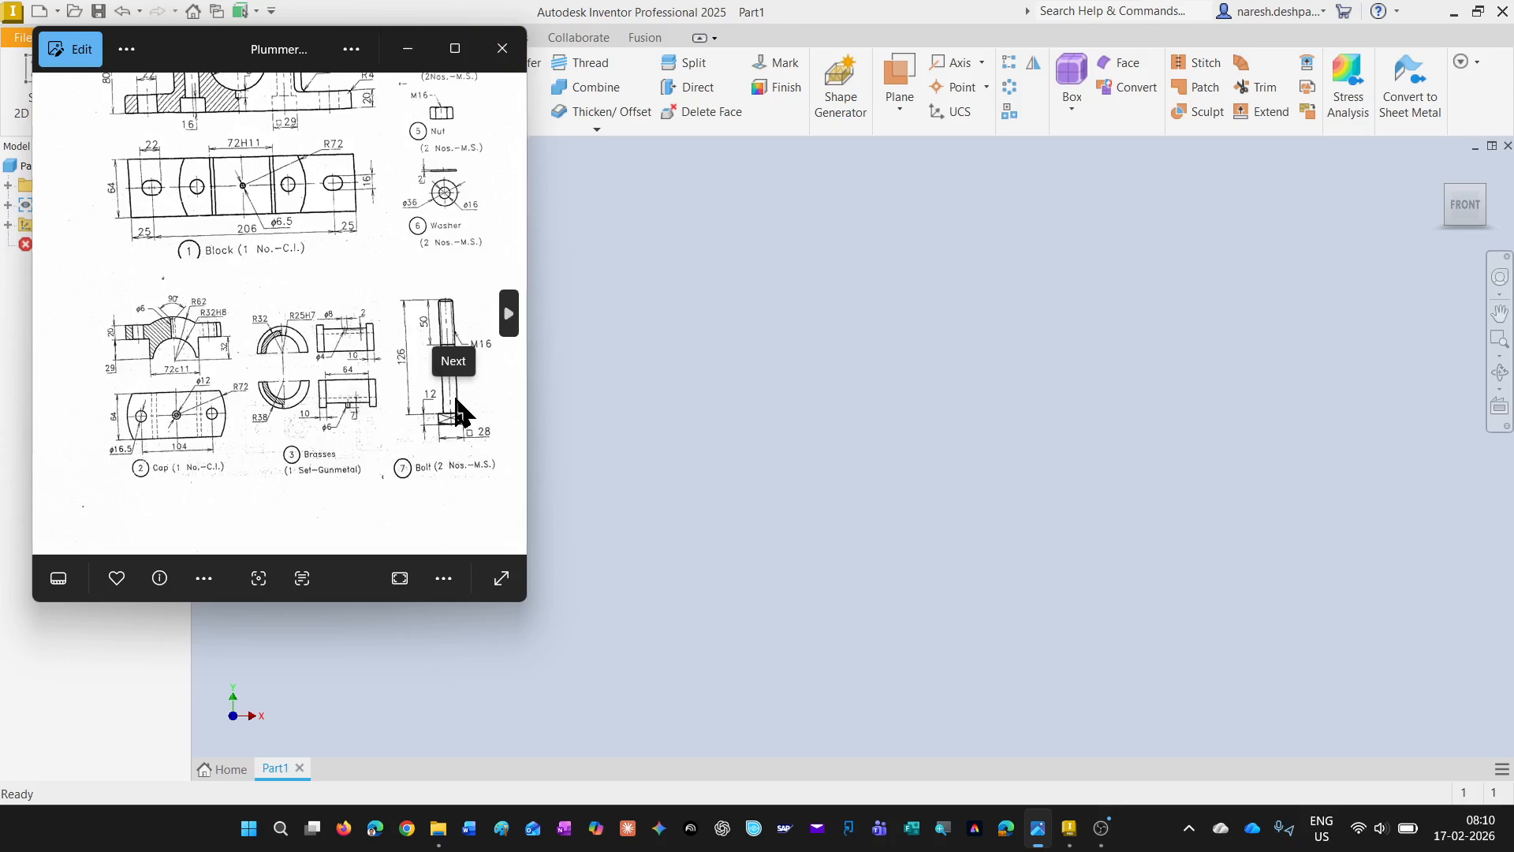
pyautogui.scroll(3, 398, 473)
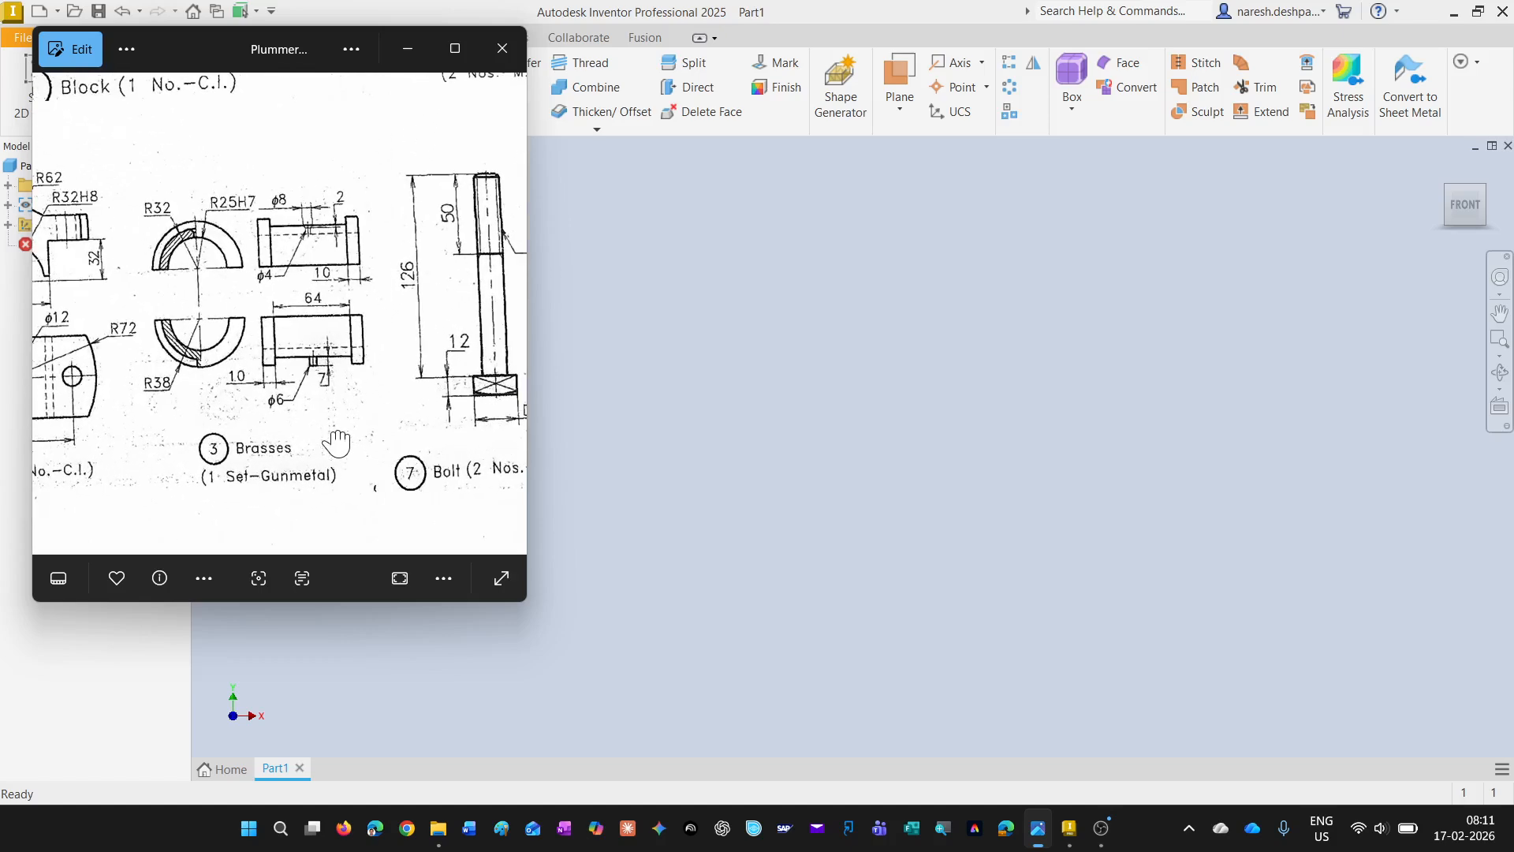
pyautogui.moveTo(338, 443); pyautogui.dragTo(490, 435)
pyautogui.moveTo(162, 374); pyautogui.dragTo(268, 394)
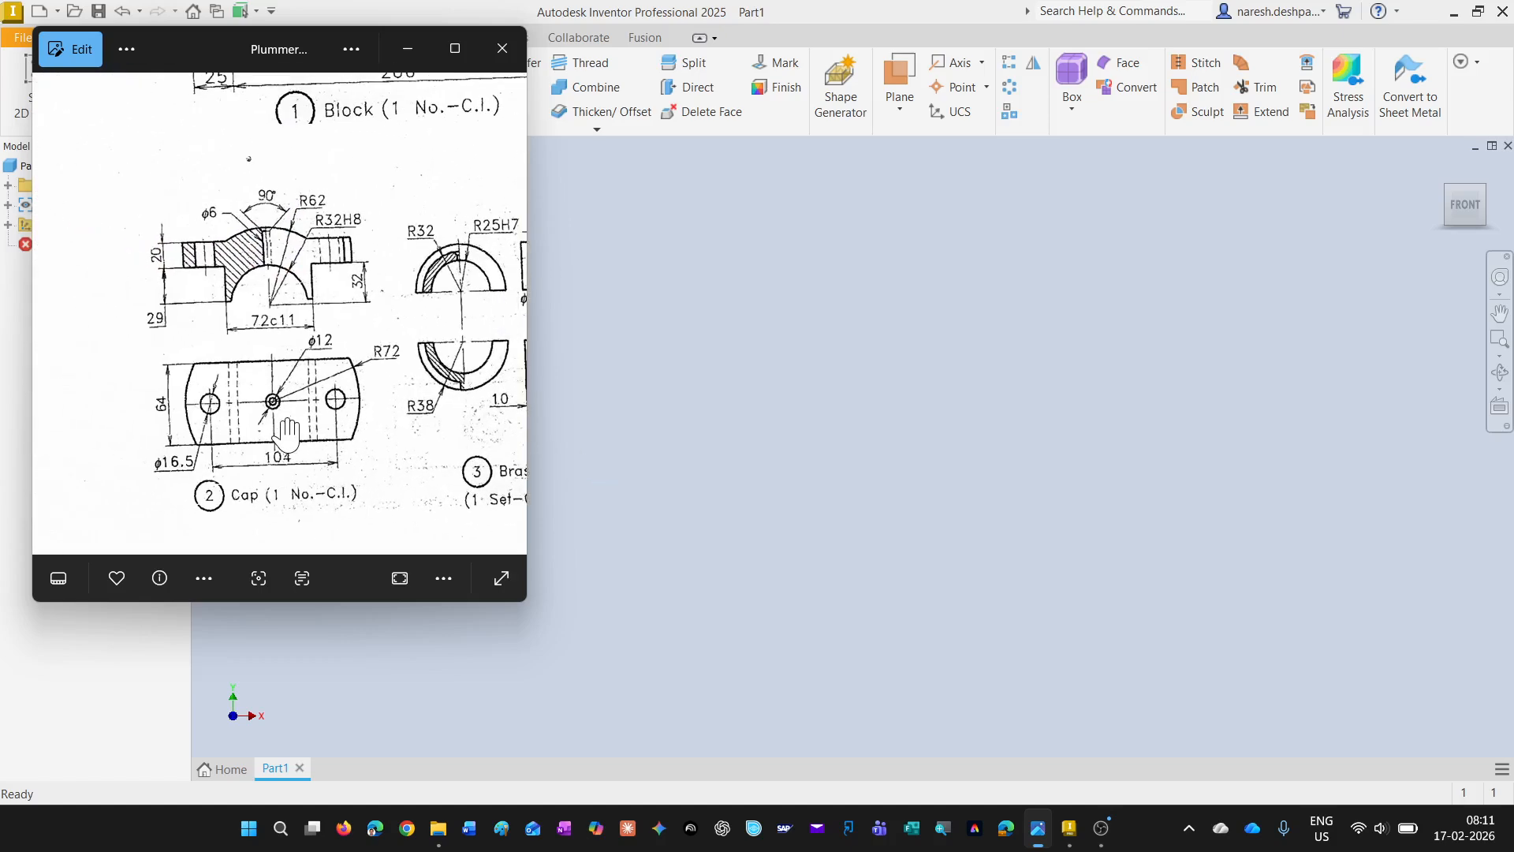
pyautogui.scroll(2, 290, 432)
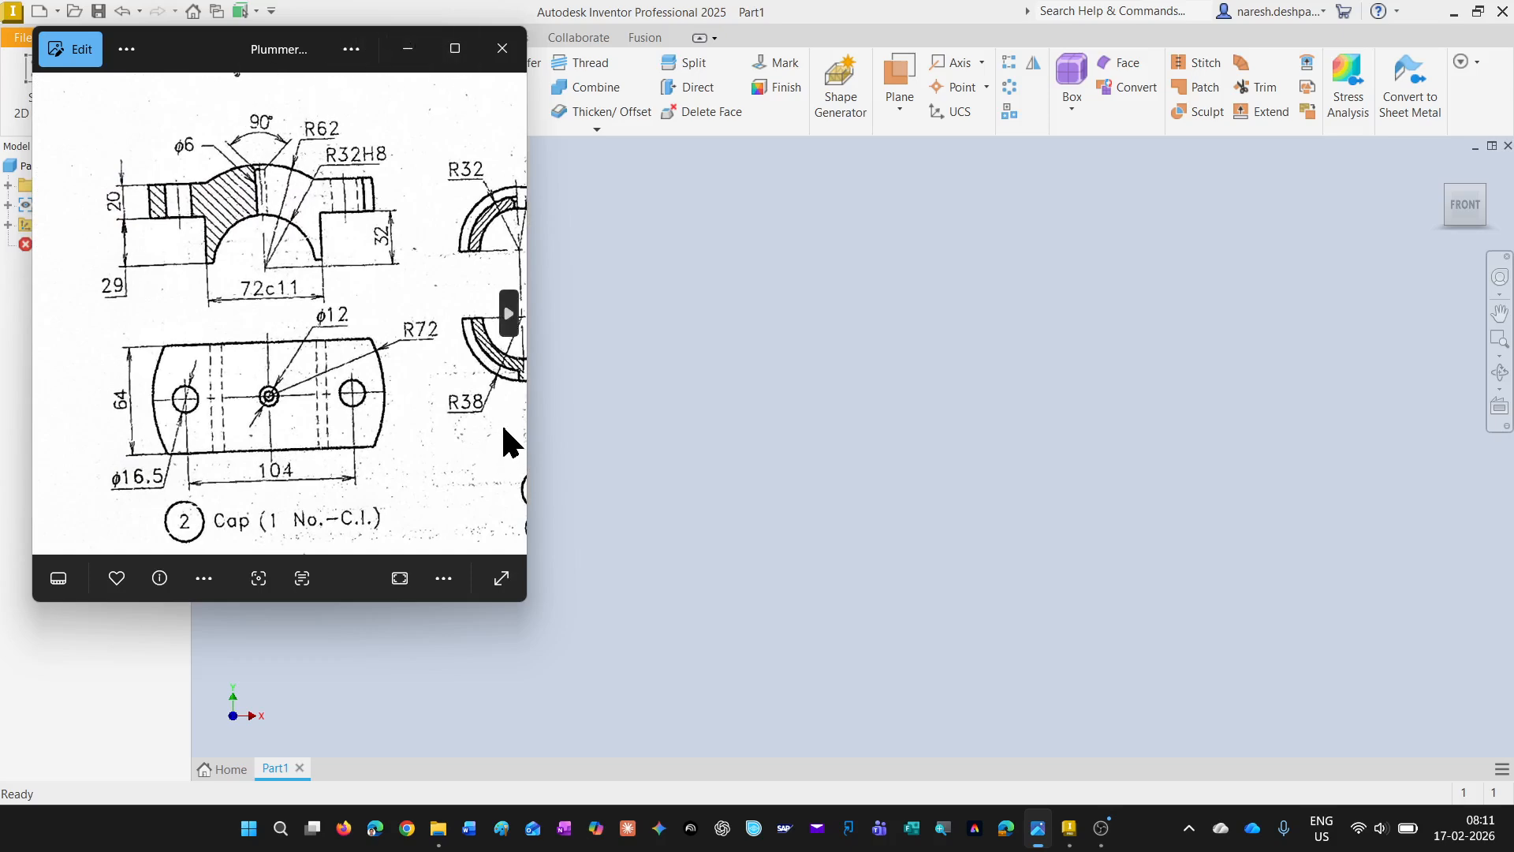
pyautogui.click(508, 317)
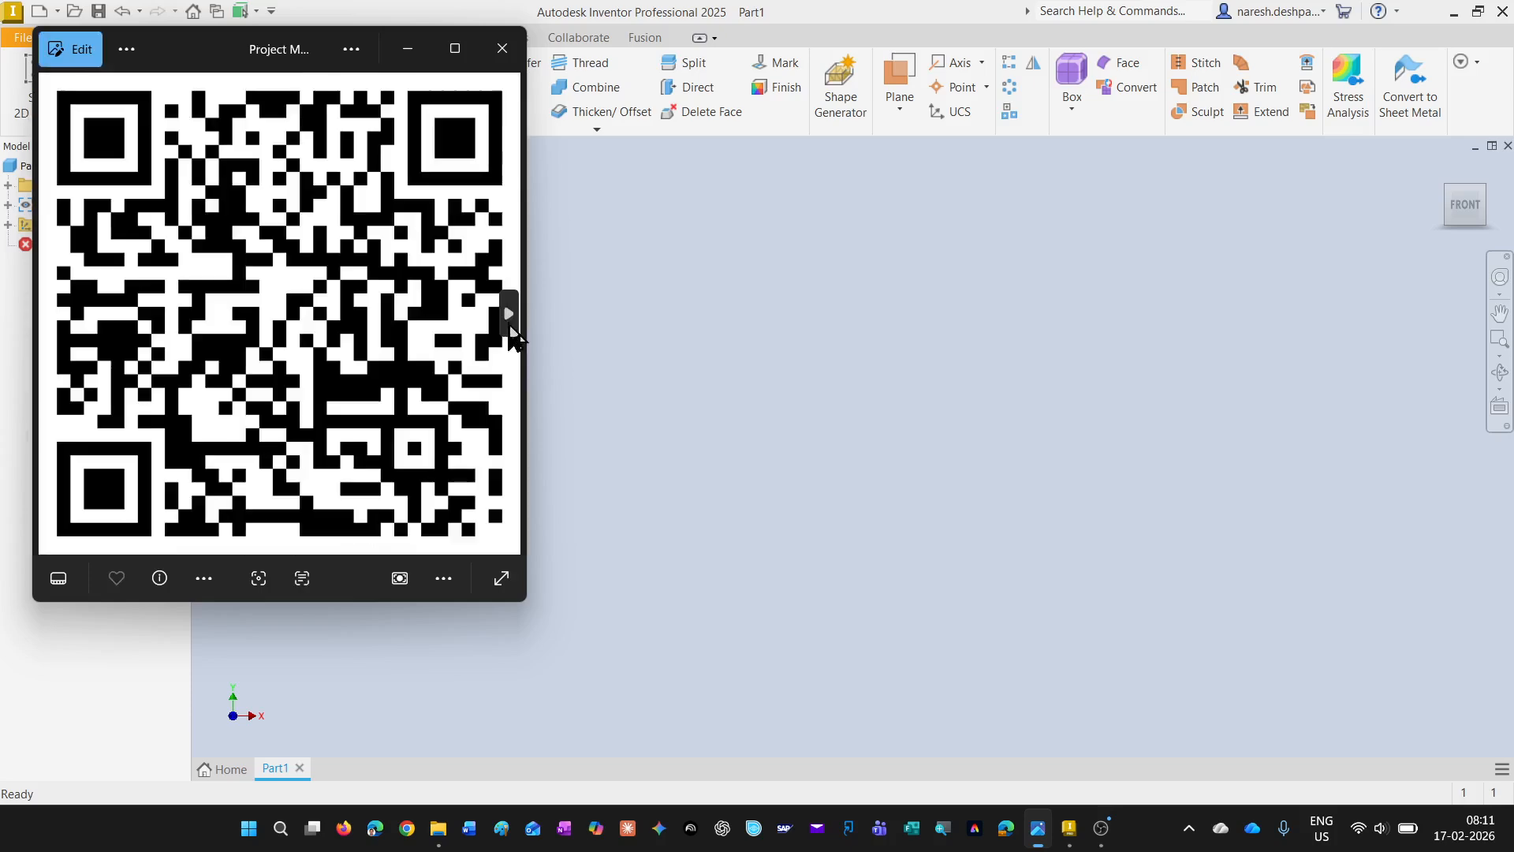
pyautogui.click(52, 314)
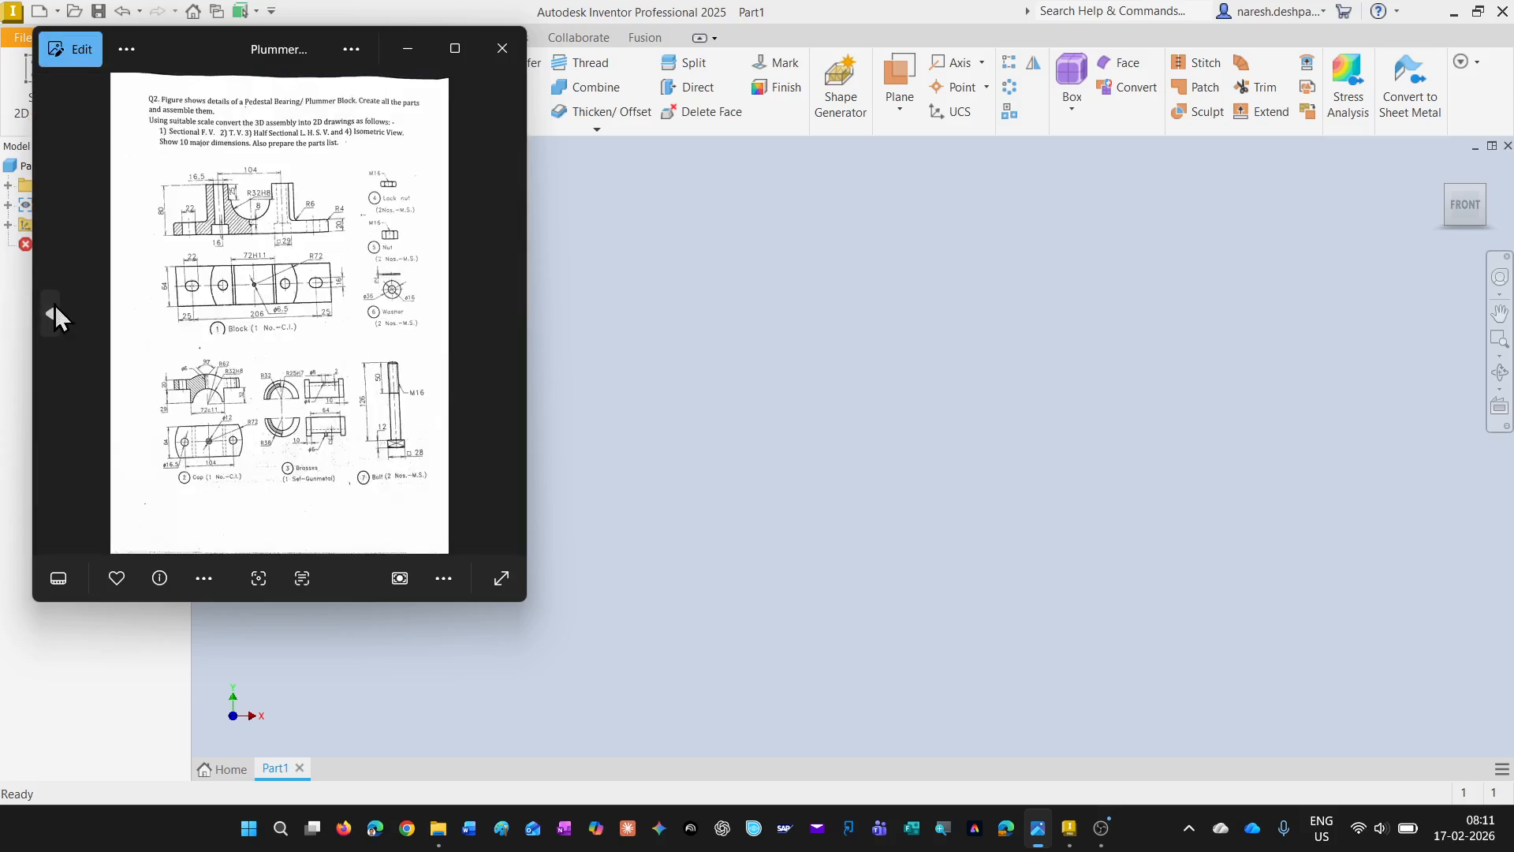
pyautogui.click(53, 314)
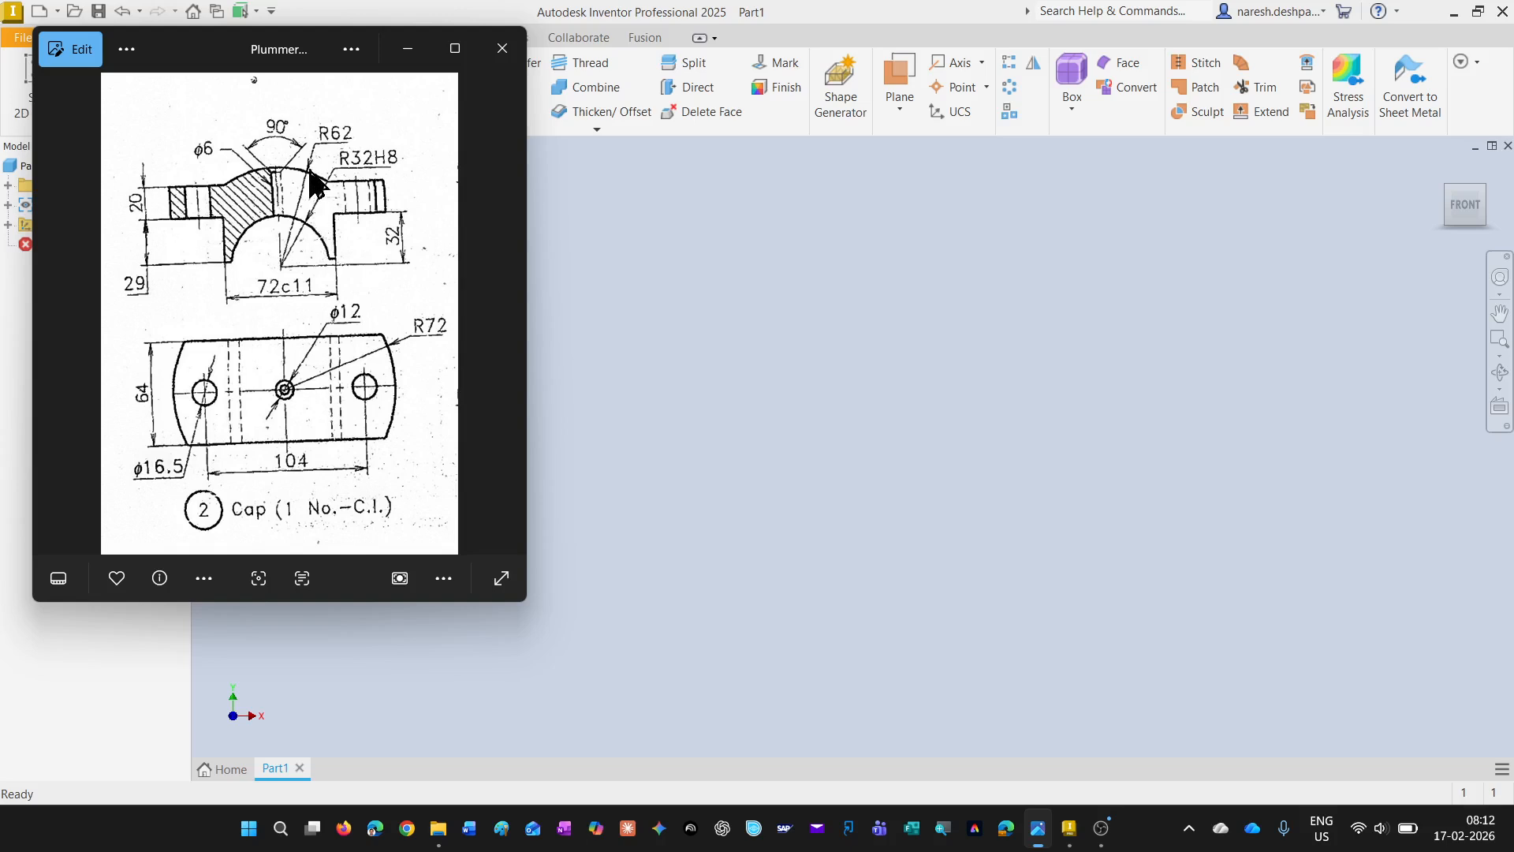
pyautogui.click(408, 49)
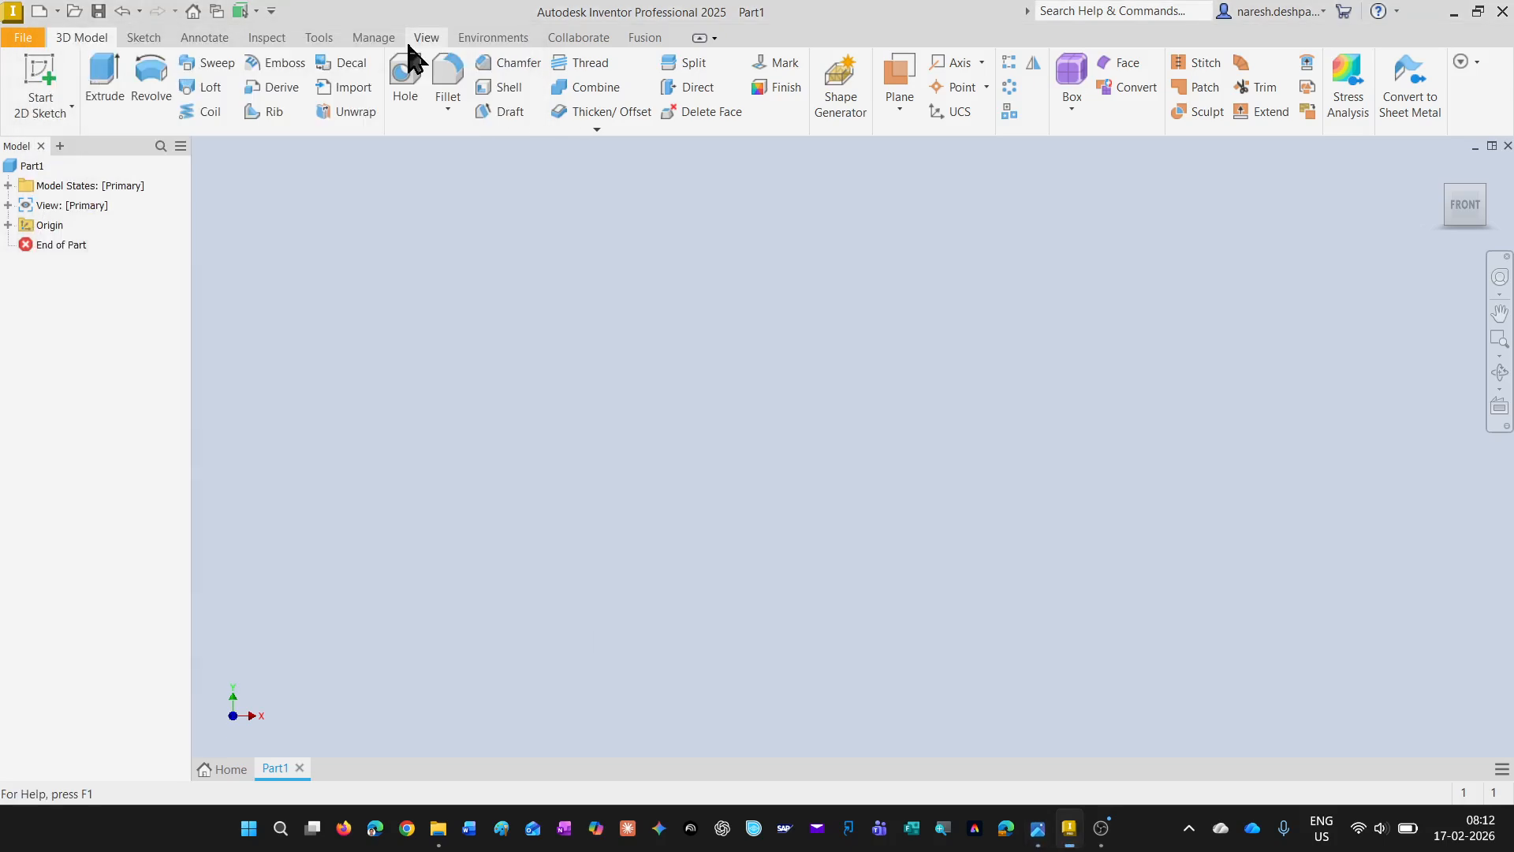
# Start a 2D sketch on the XY plane and project the origin's center point, Y axis and X axis into it
pyautogui.click(41, 75)
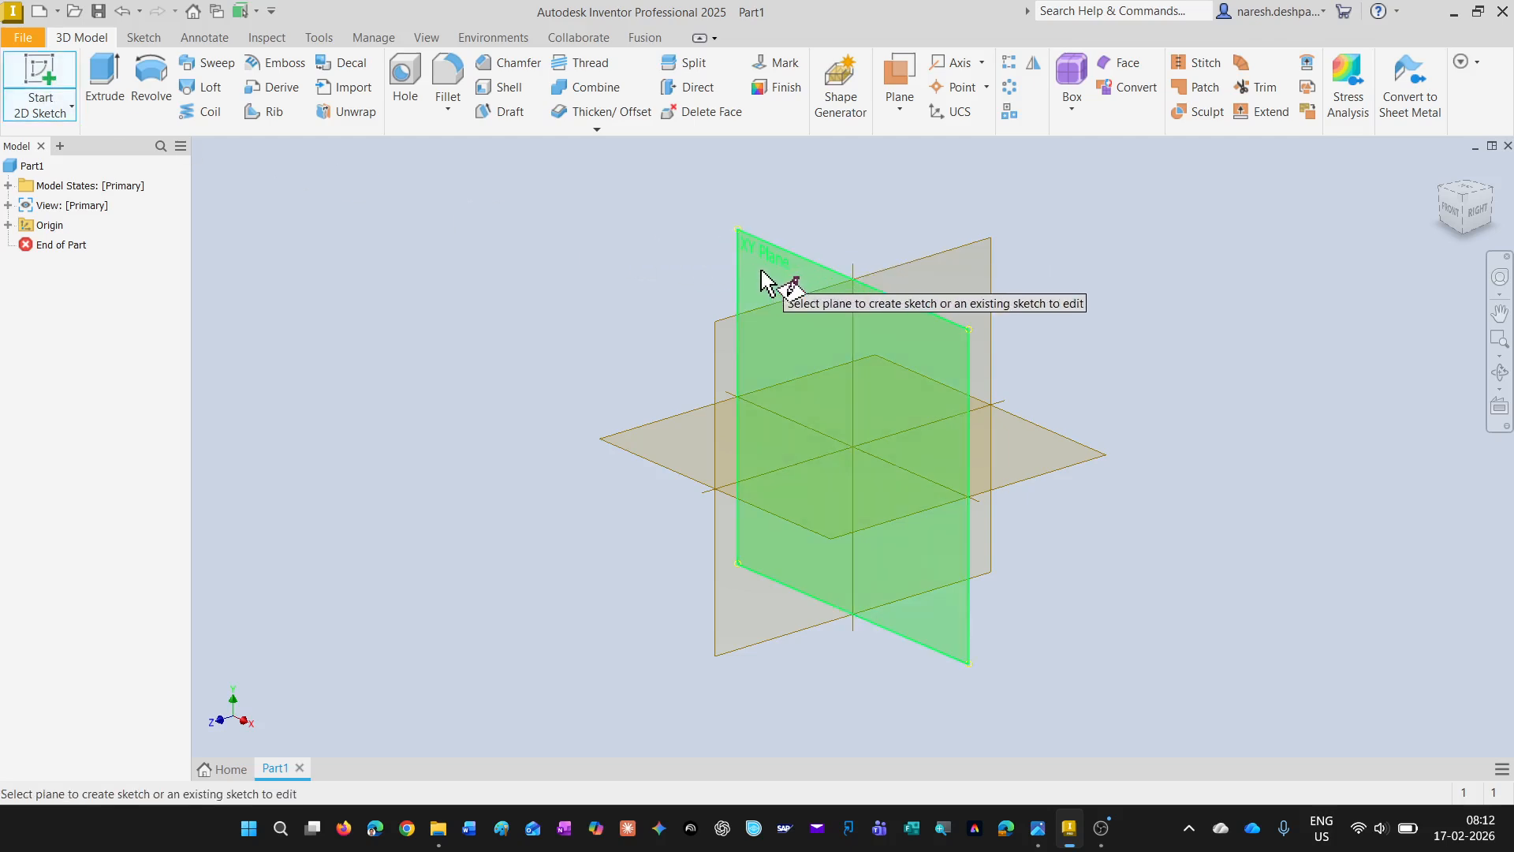
pyautogui.click(761, 271)
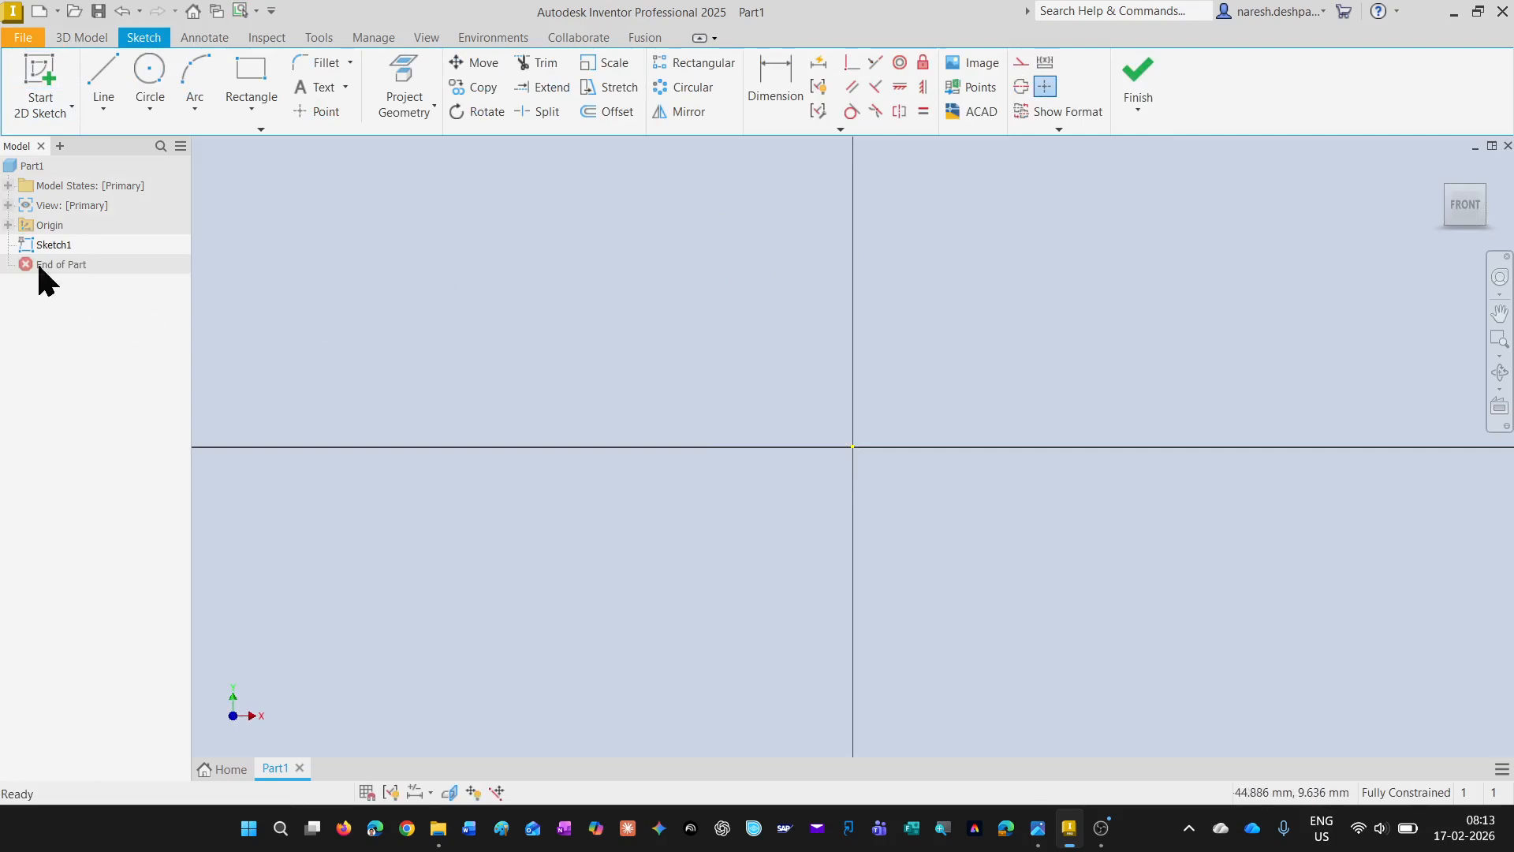
pyautogui.click(7, 225)
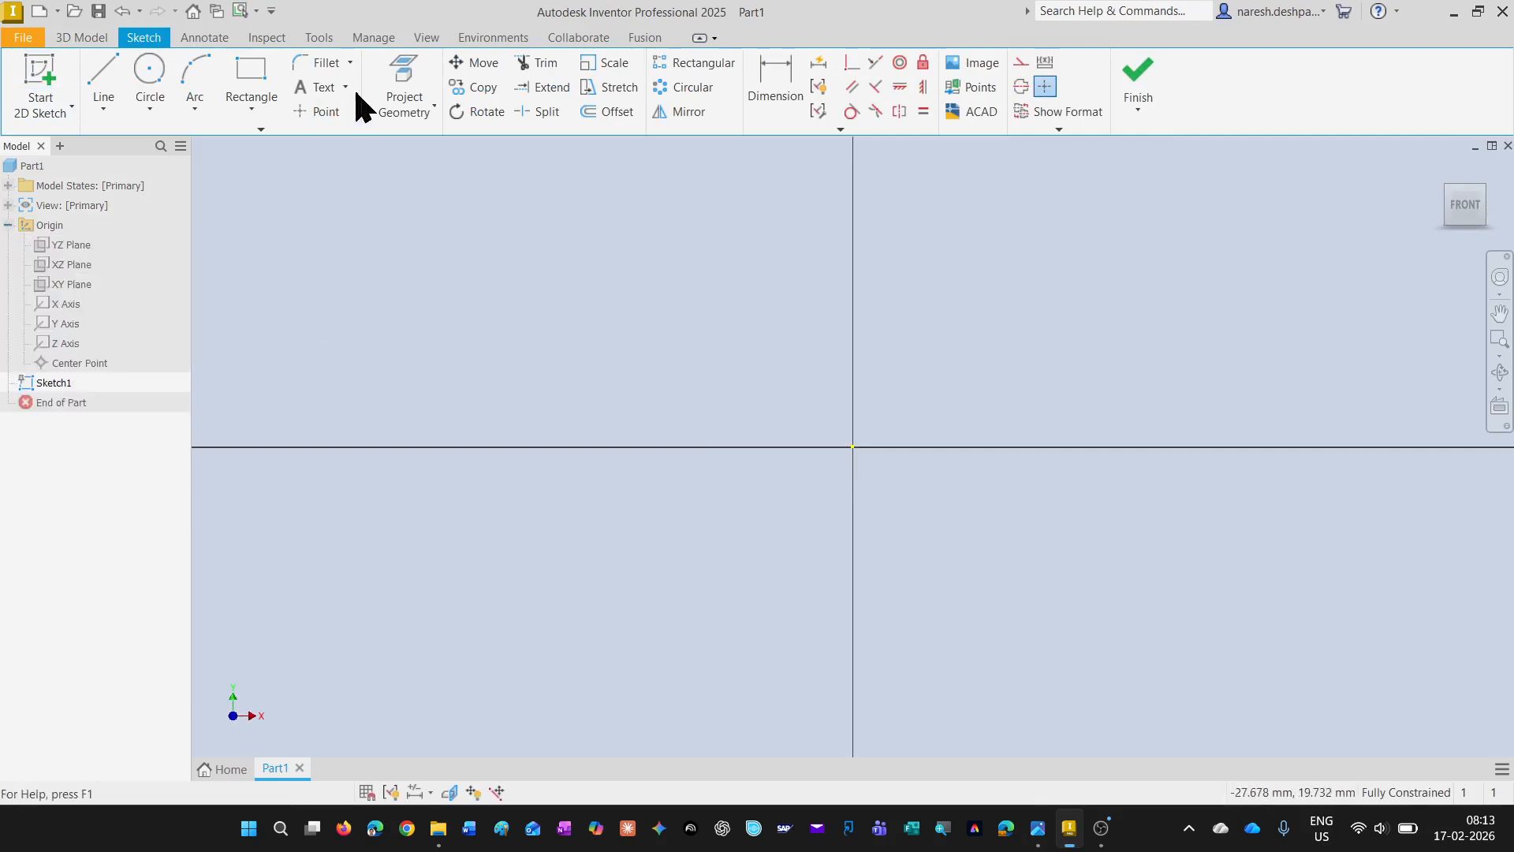
pyautogui.click(404, 101)
pyautogui.click(98, 365)
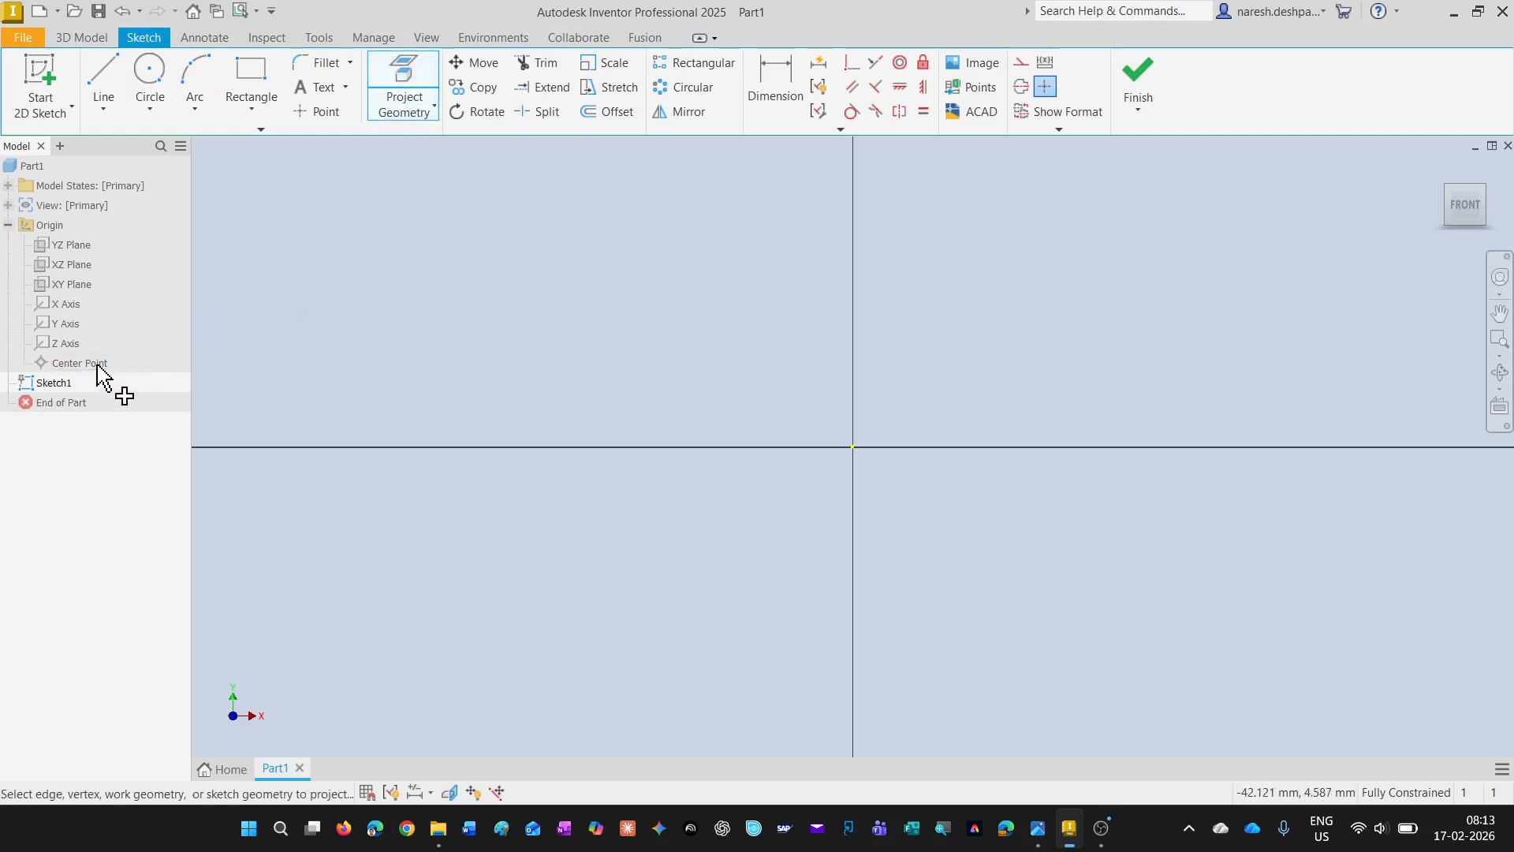
pyautogui.click(67, 328)
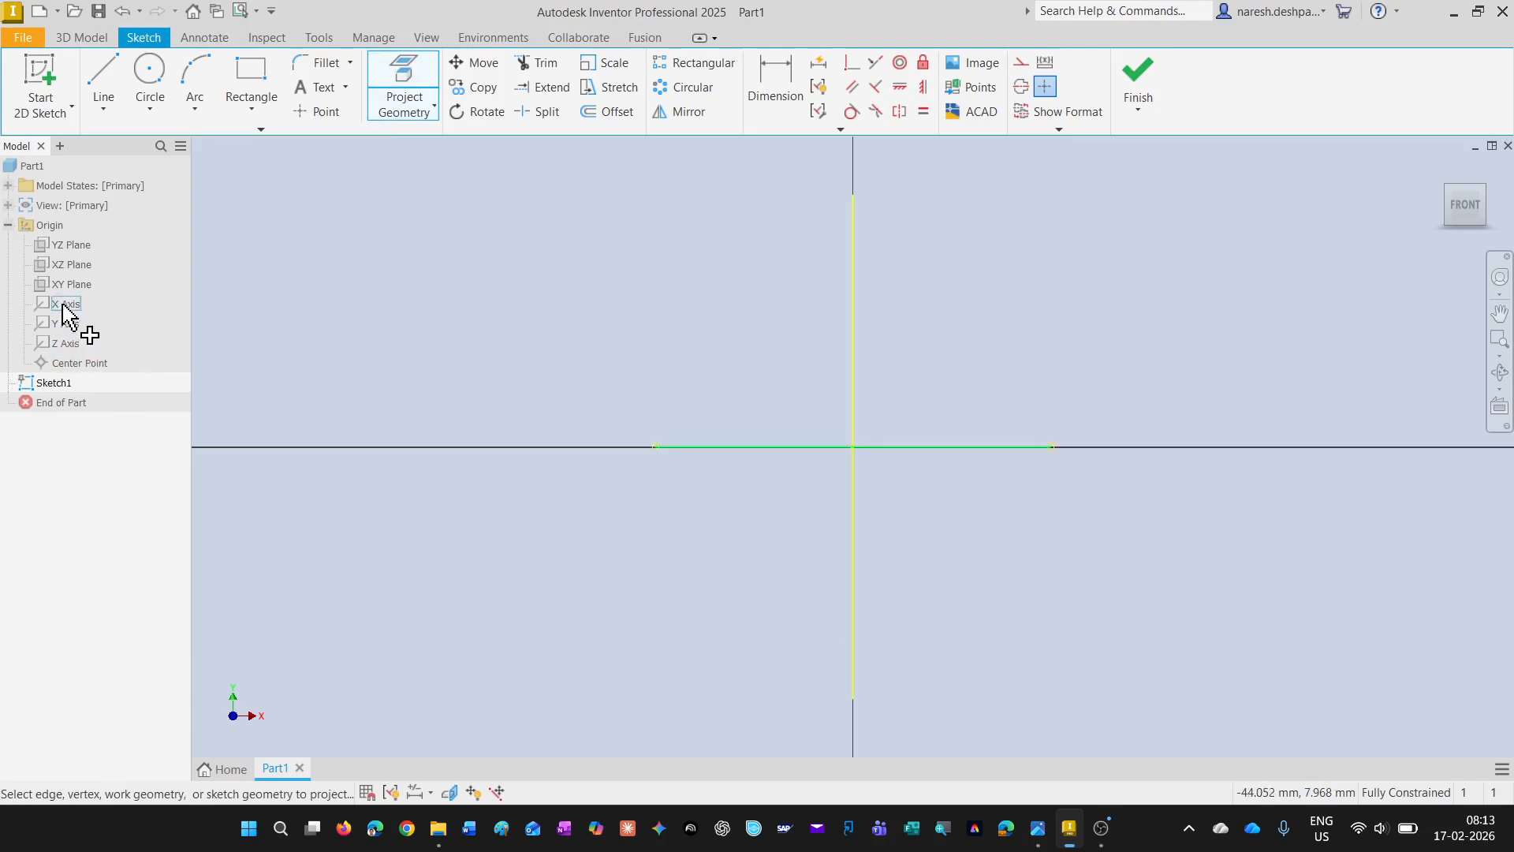
pyautogui.click(64, 306)
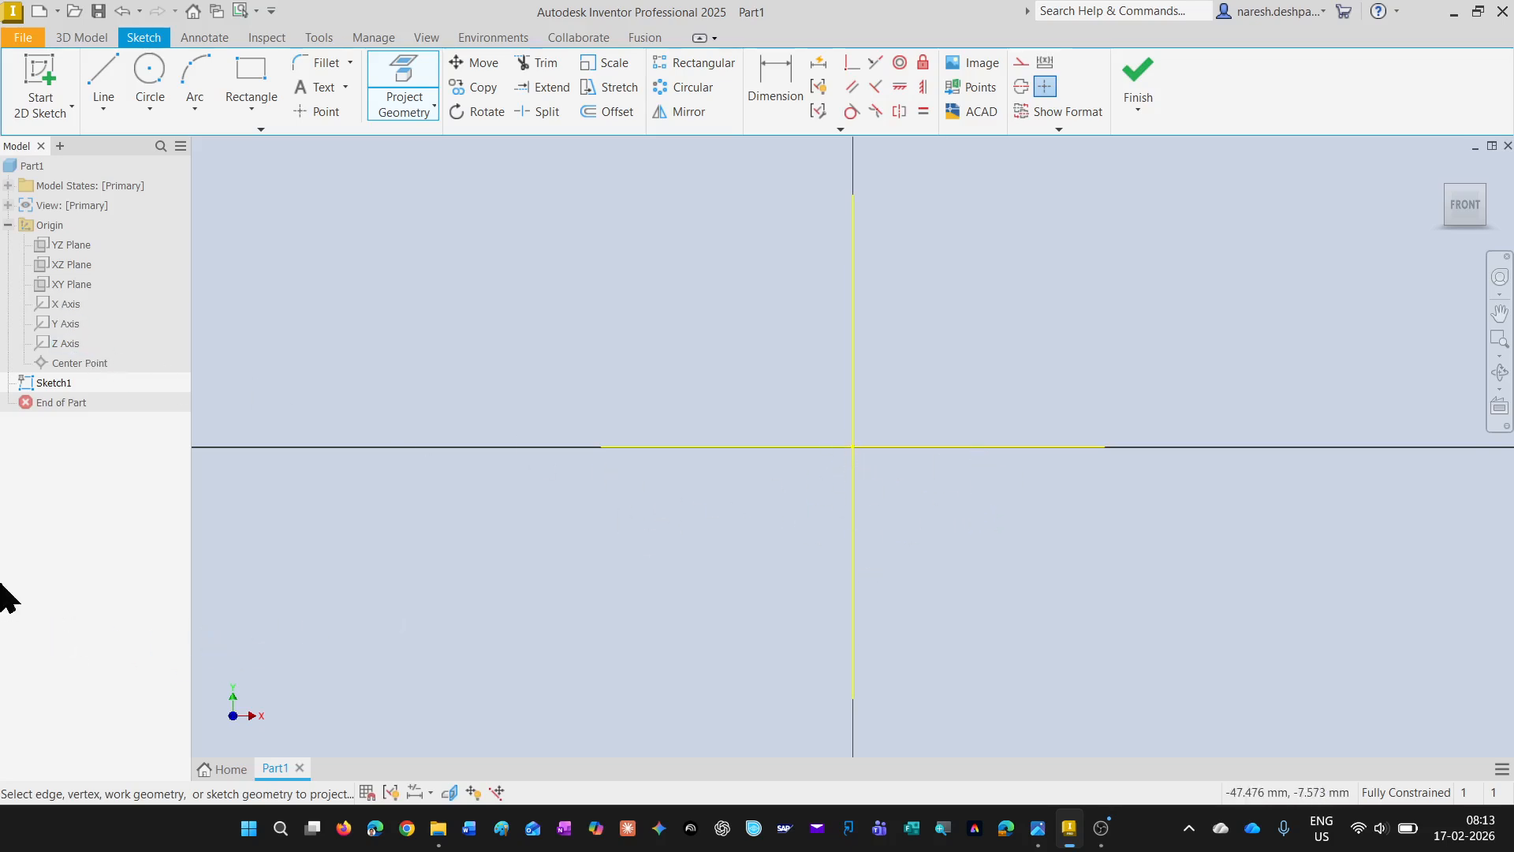
# Draw a circle of 64 mm diameter centred on the sketch origin
pyautogui.click(150, 73)
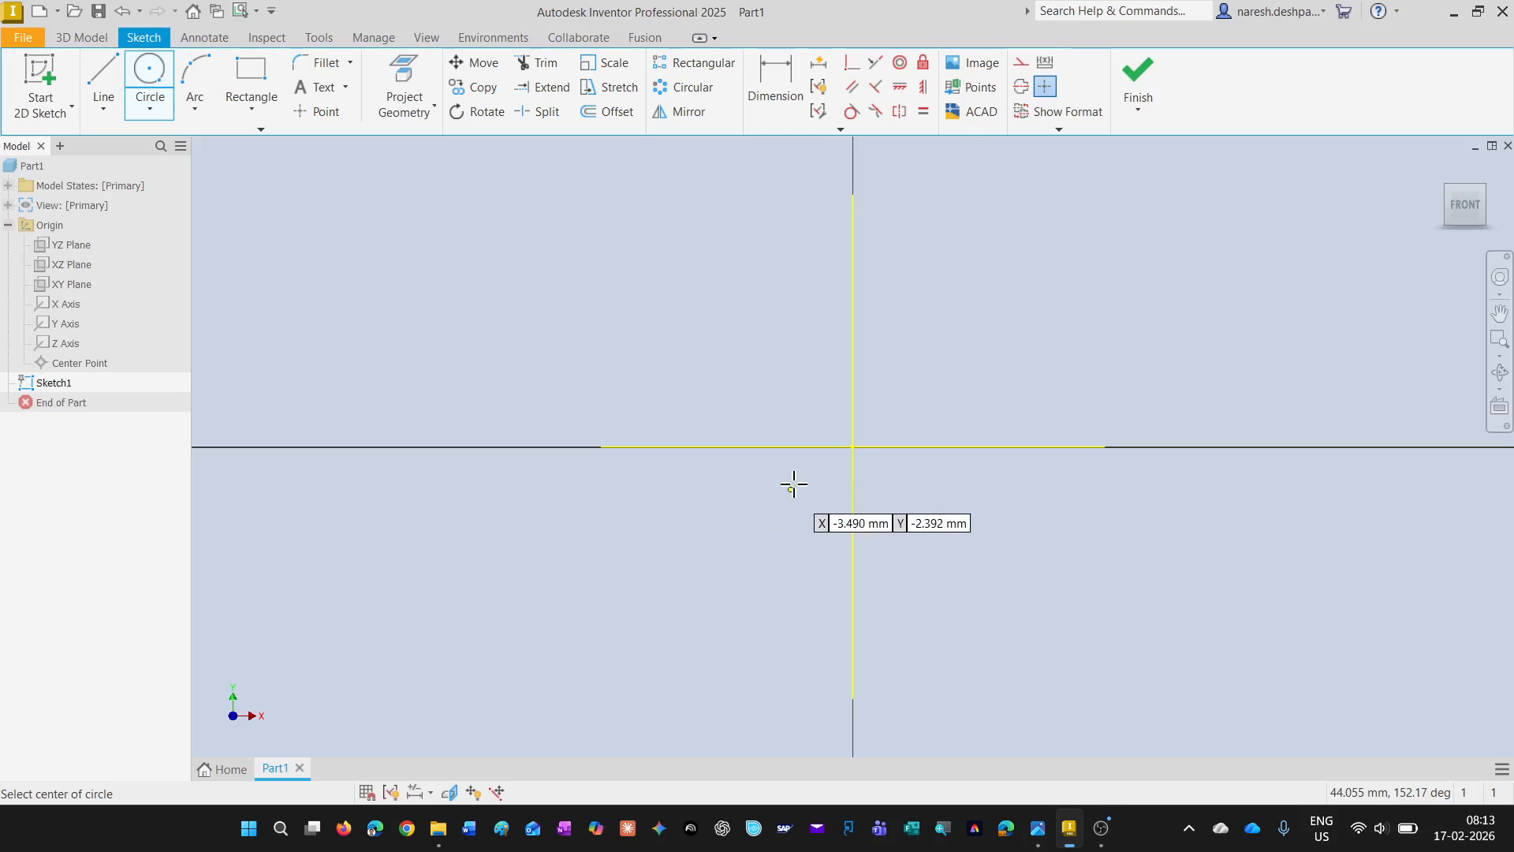
pyautogui.click(852, 447)
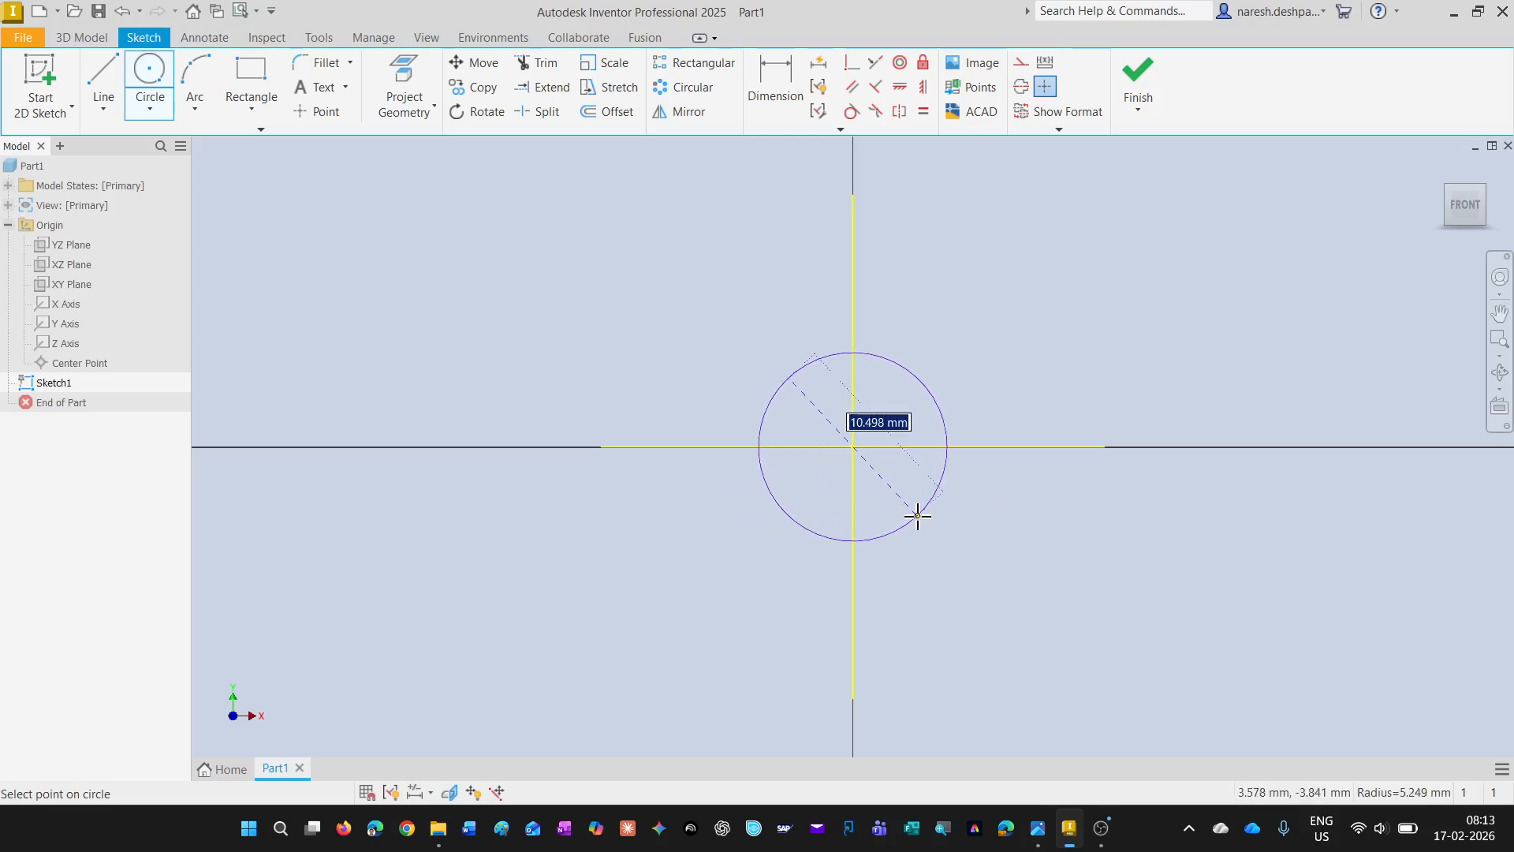
pyautogui.write('6')
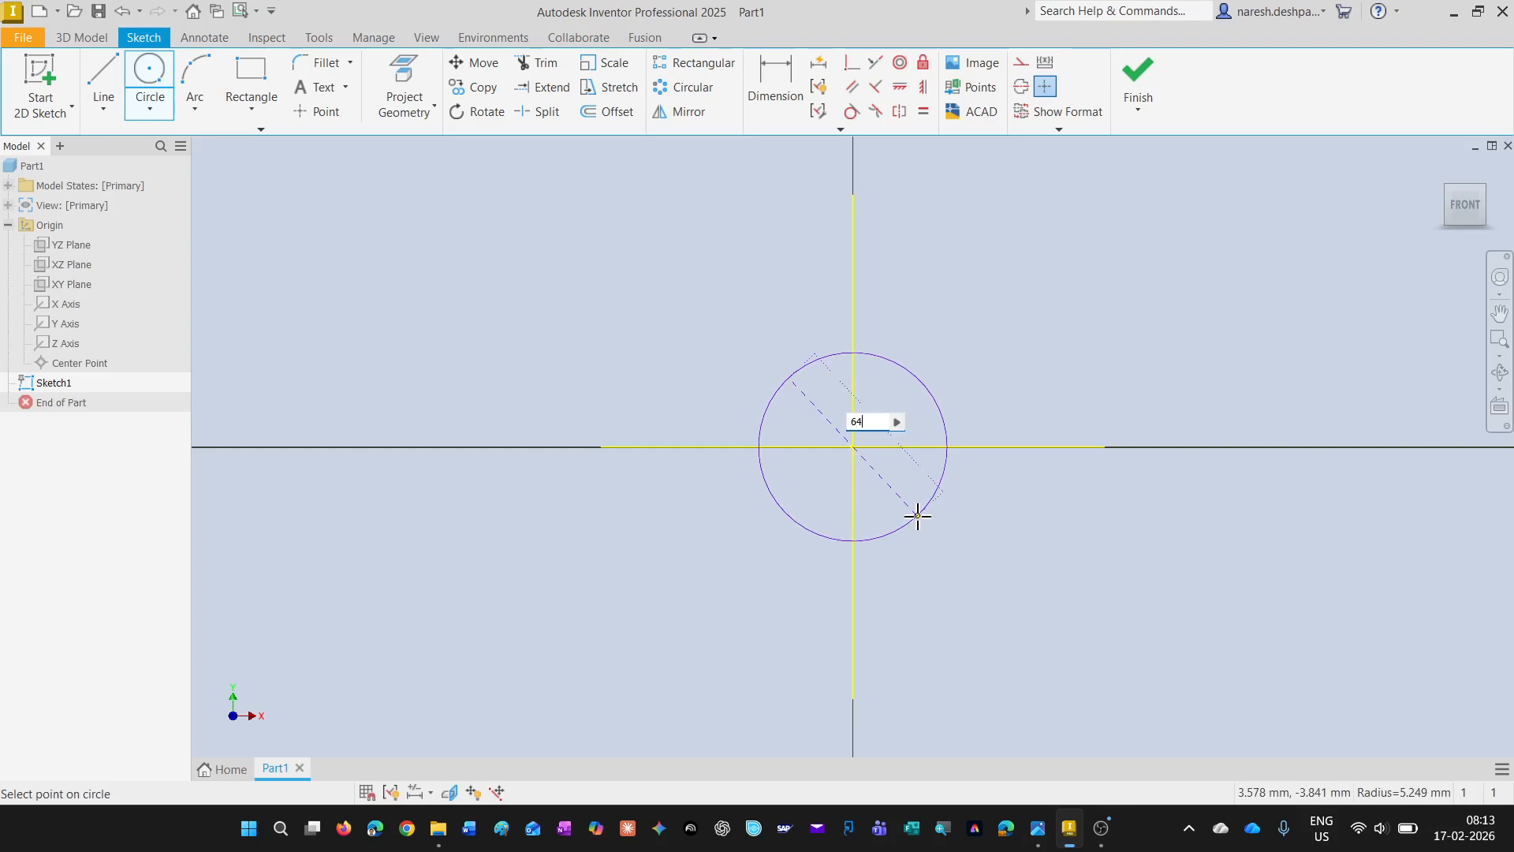
pyautogui.write('4')
pyautogui.press('Return')
pyautogui.scroll(5, 918, 516)
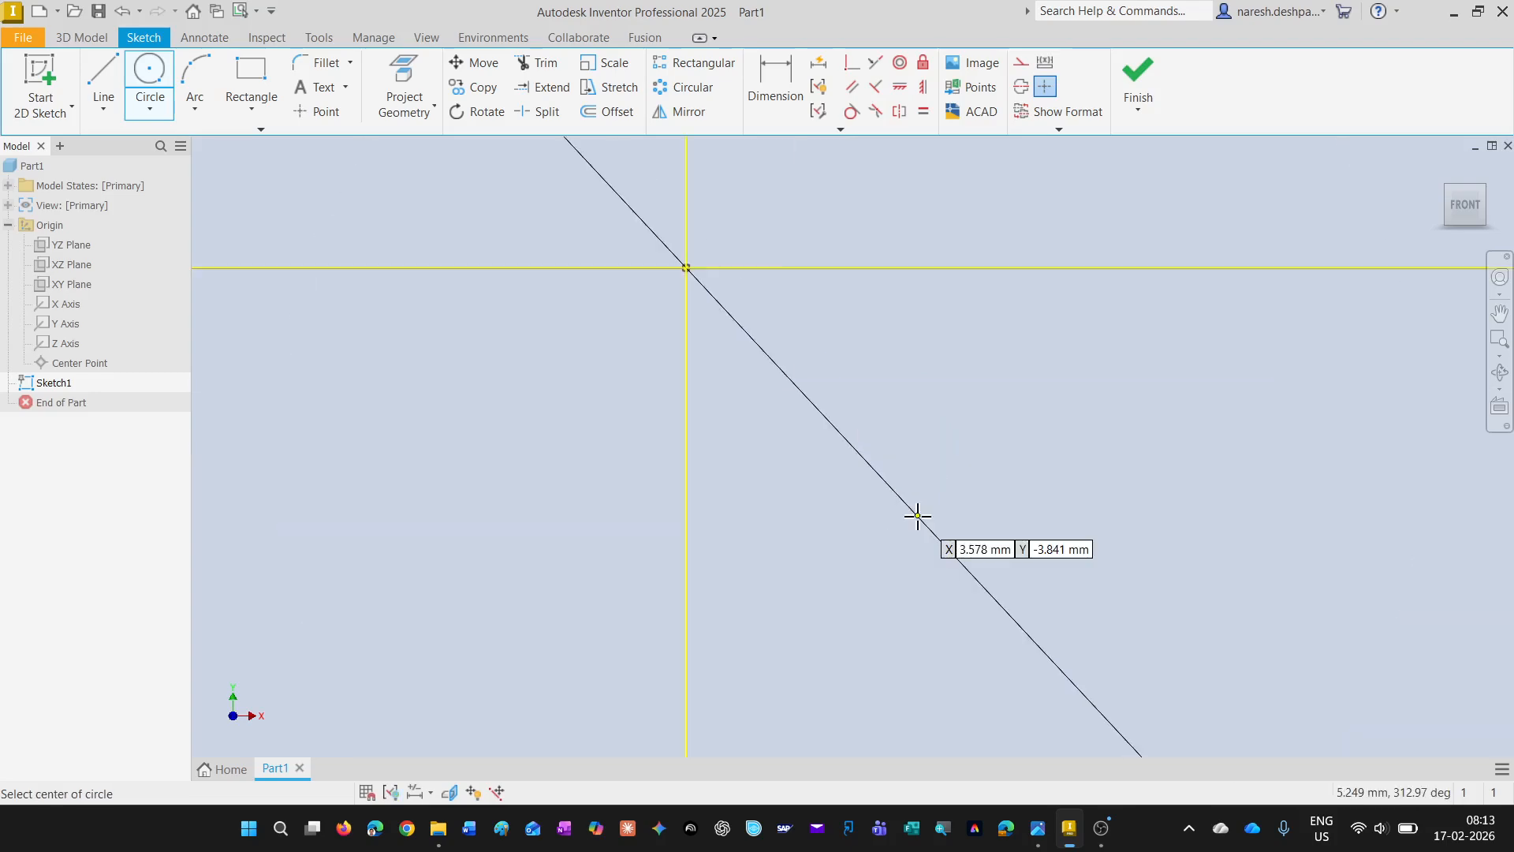
pyautogui.scroll(-9, 916, 516)
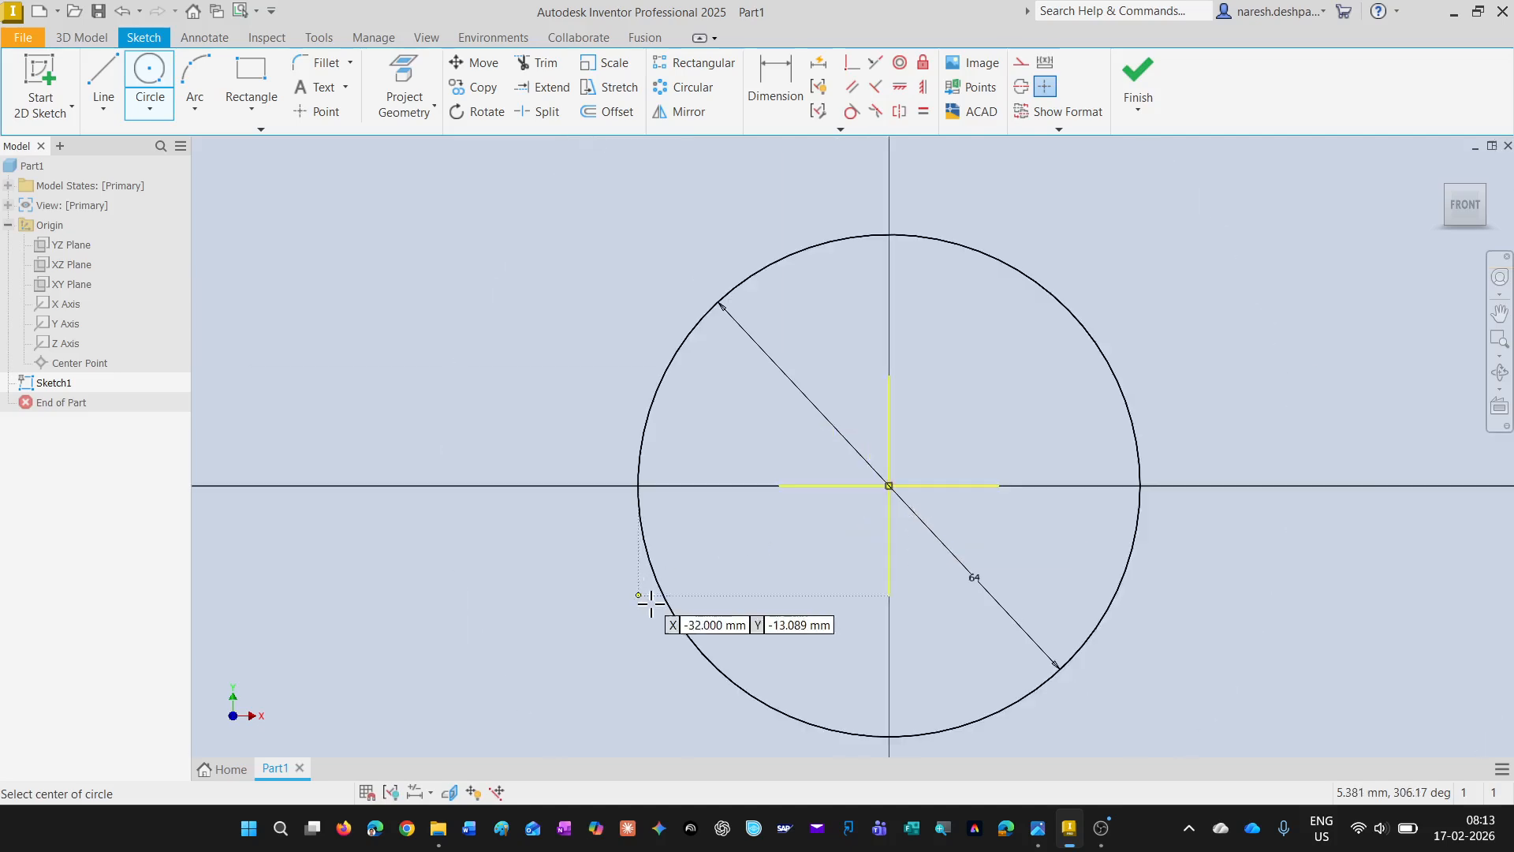
pyautogui.press('Escape')
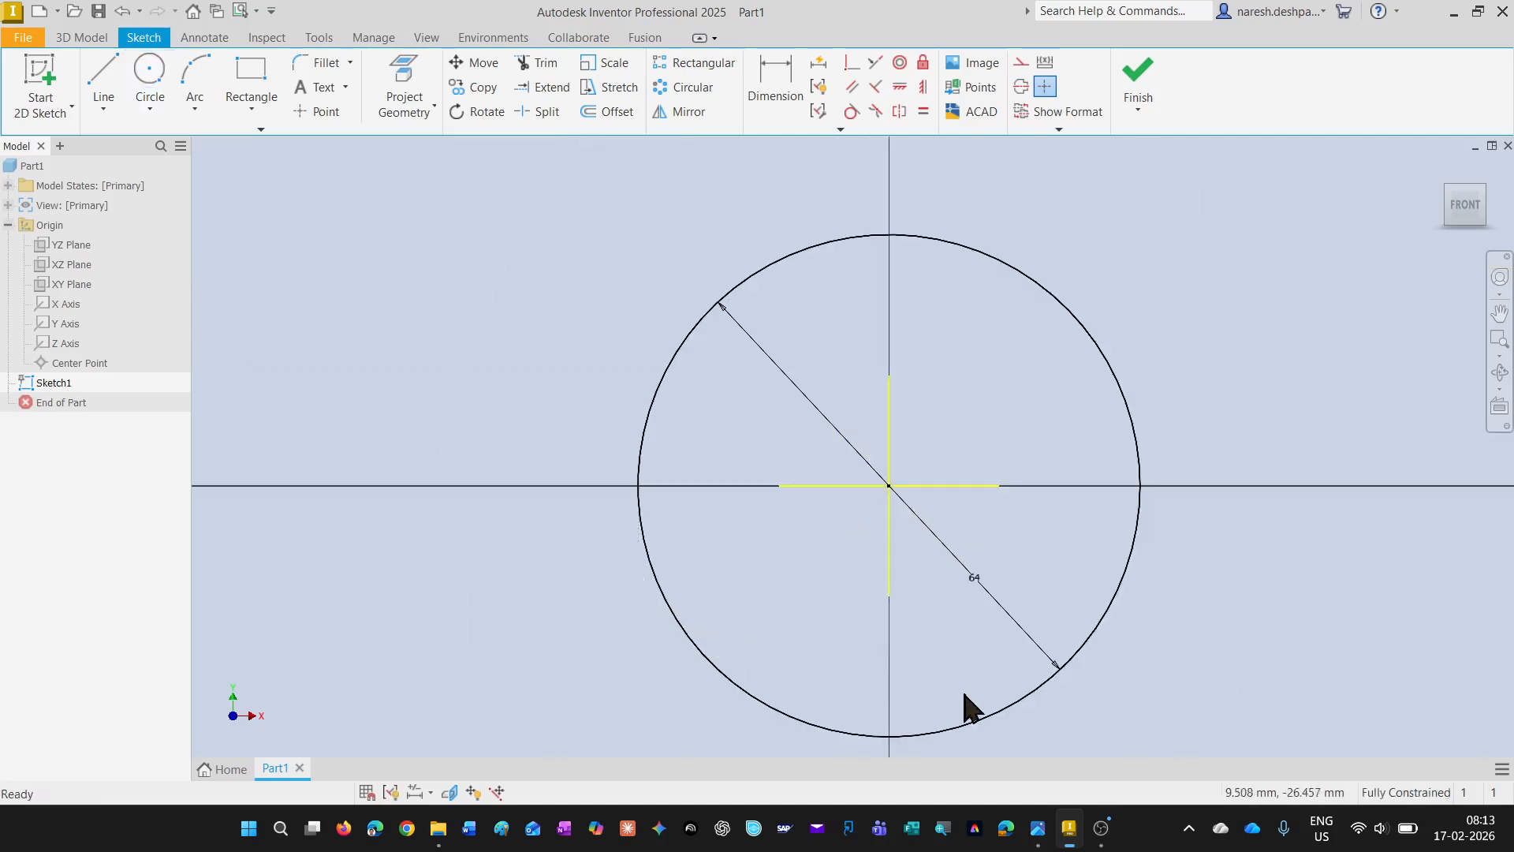
# Draw a concentric circle of 124 mm diameter centred on the sketch origin
pyautogui.scroll(-2, 984, 713)
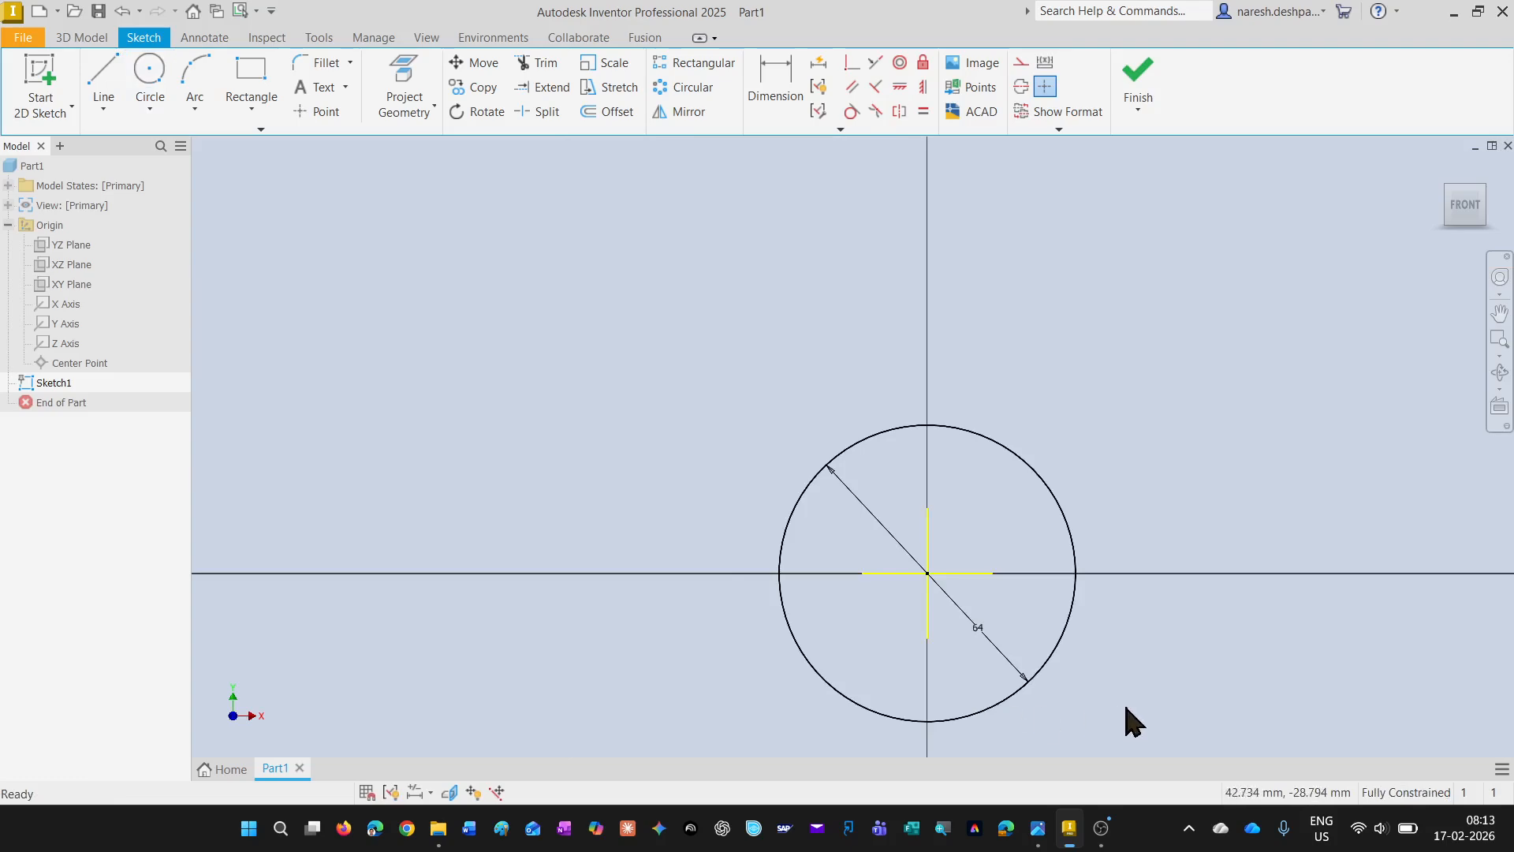
pyautogui.moveTo(1132, 716); pyautogui.dragTo(1021, 642, button='middle')
pyautogui.scroll(-2, 1030, 641)
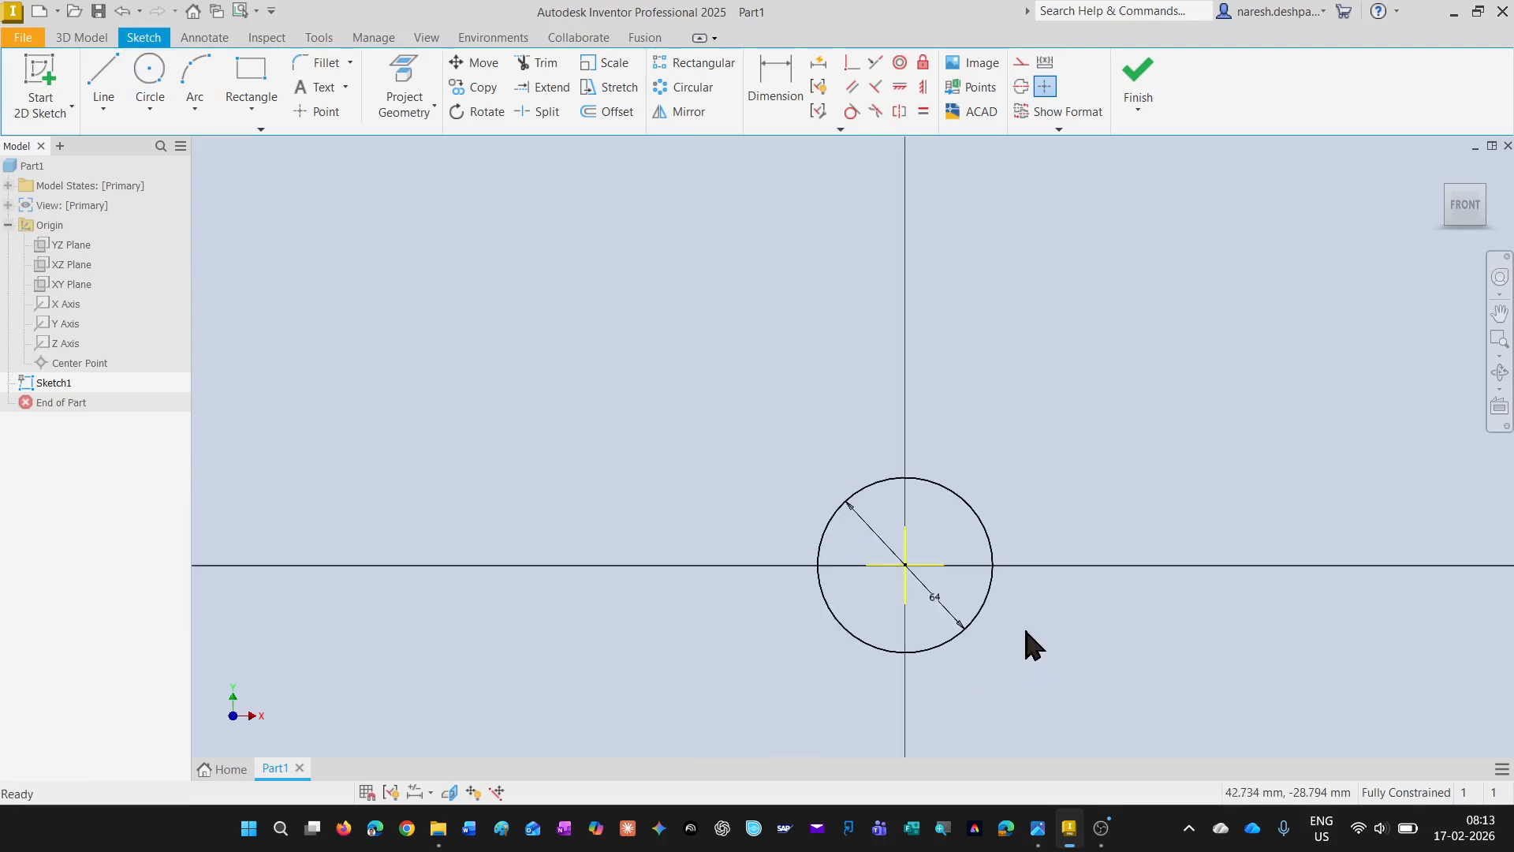
pyautogui.click(160, 68)
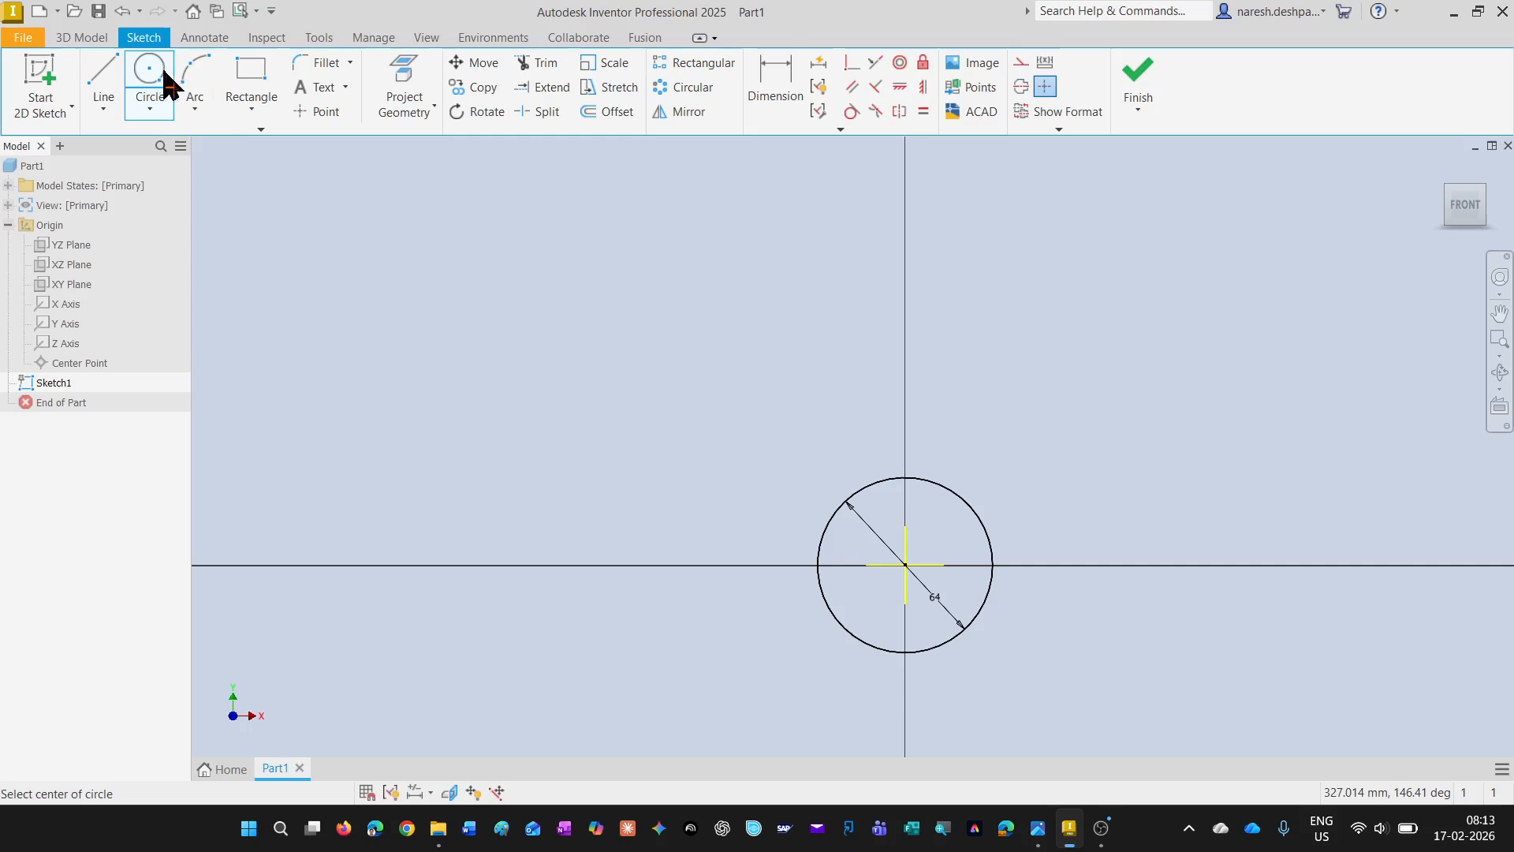
pyautogui.click(906, 564)
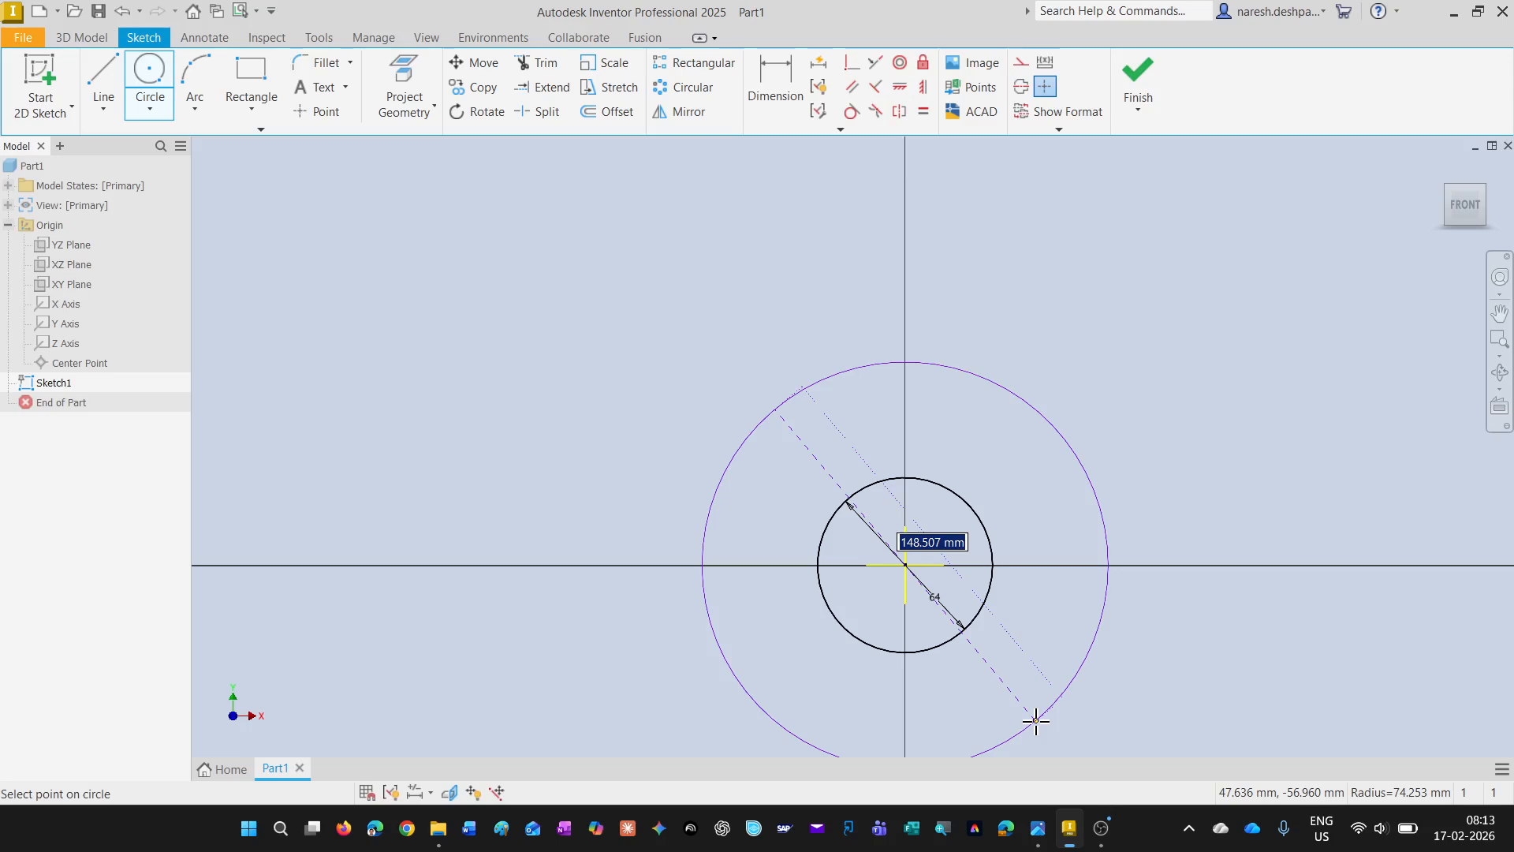
pyautogui.write('124')
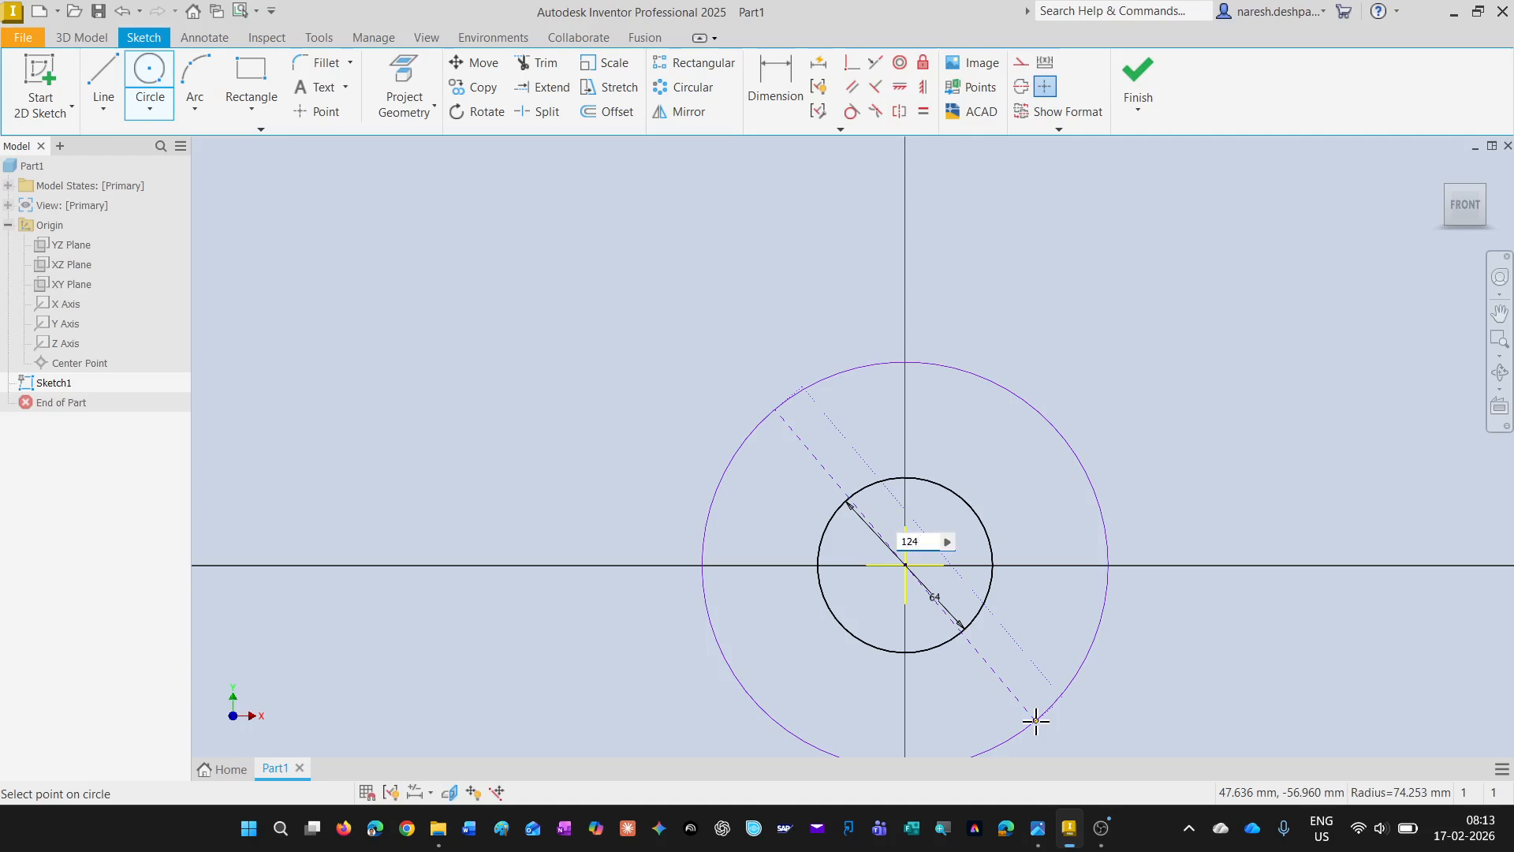
pyautogui.press('Return')
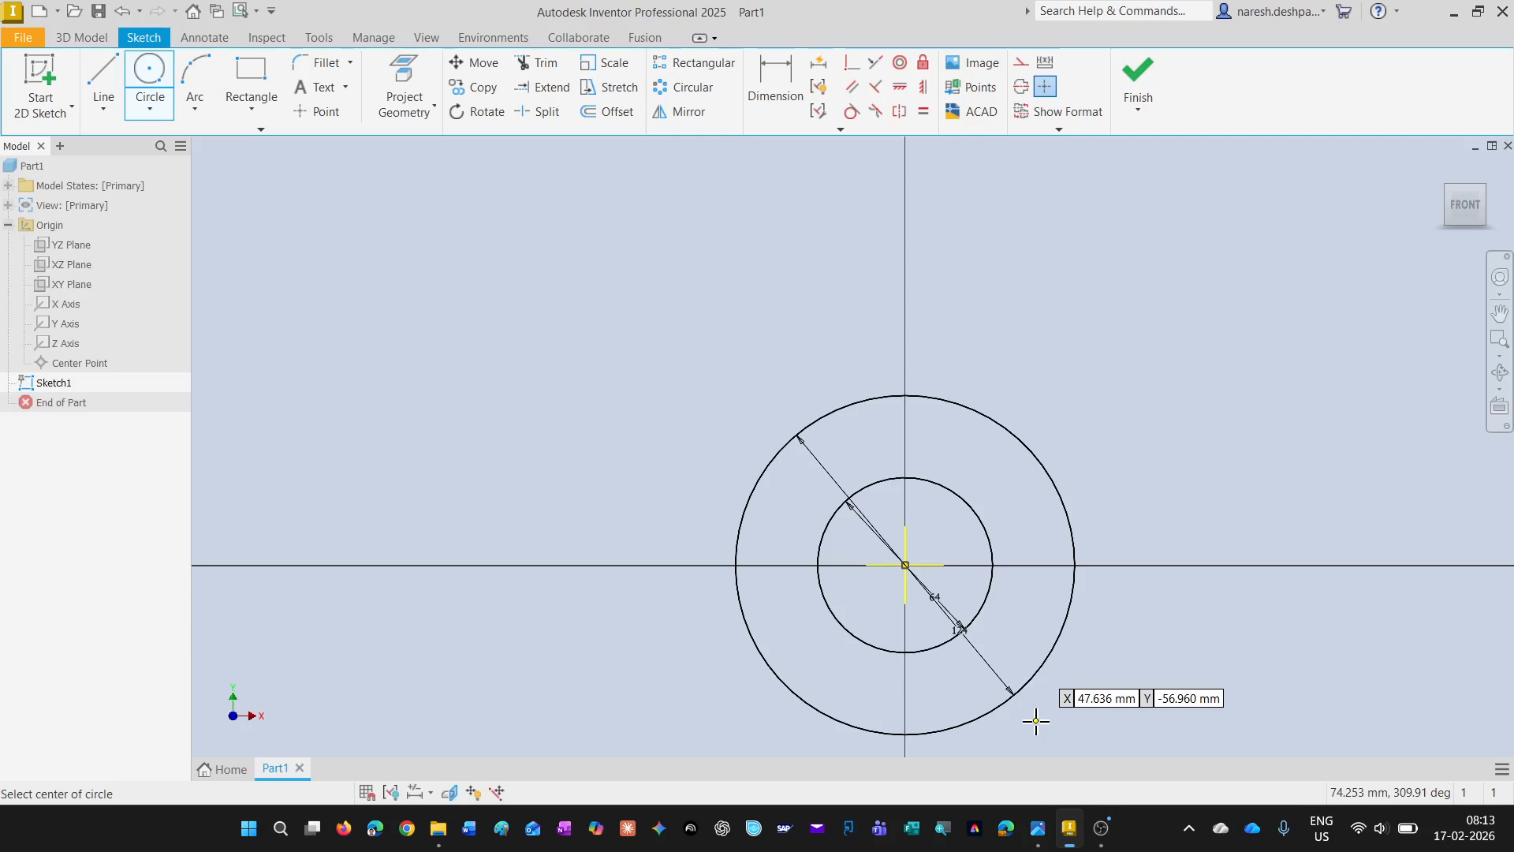
pyautogui.press('Escape')
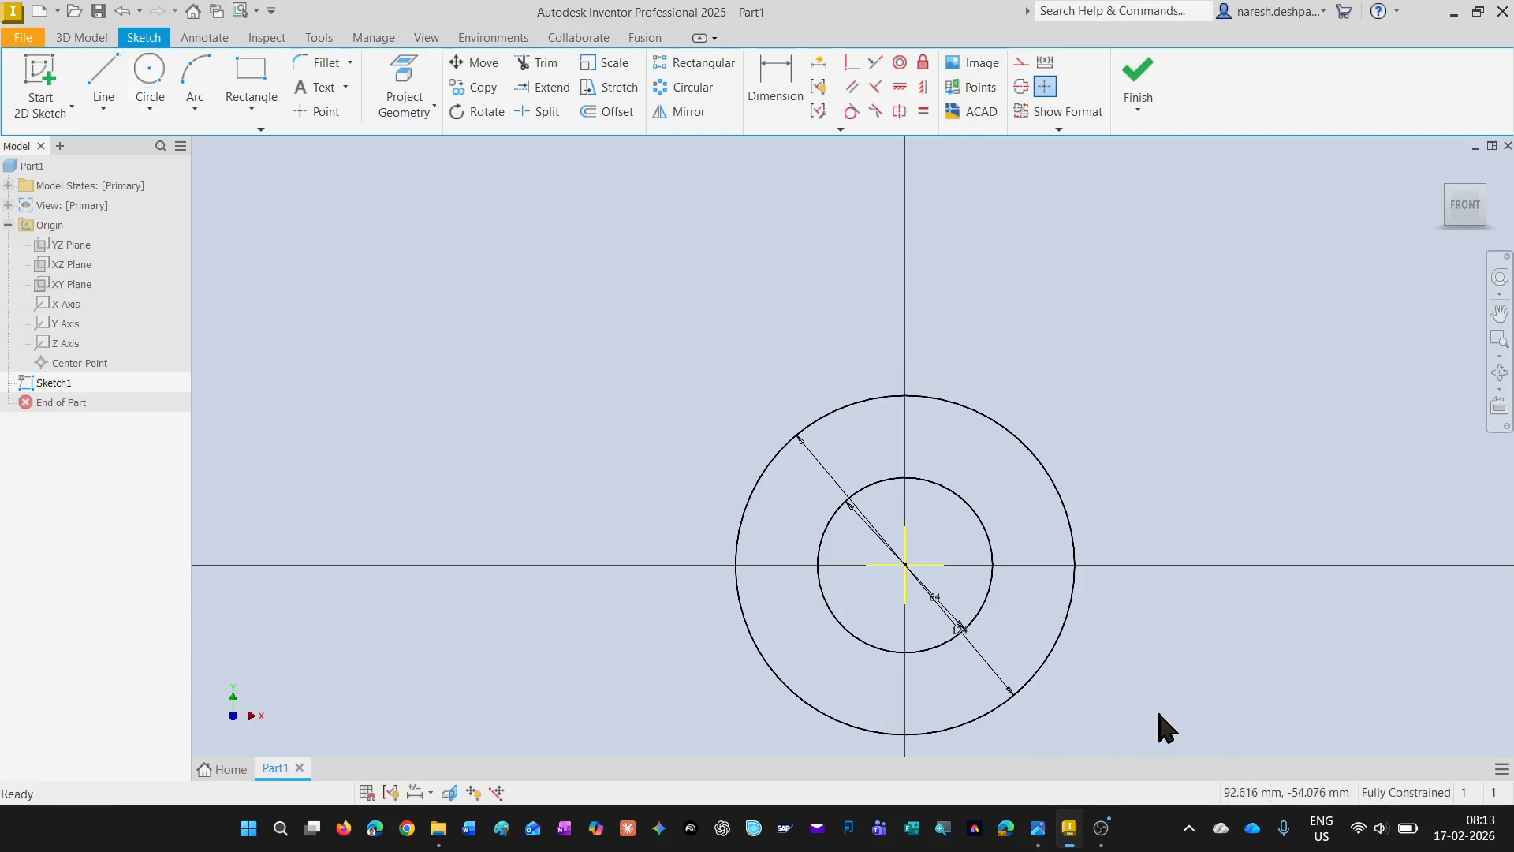
# Check the Cap drawing, then sketch a horizontal rectangle about 152 by 36 mm above the X axis, crossing both circles
pyautogui.moveTo(1156, 707); pyautogui.dragTo(1107, 605, button='middle')
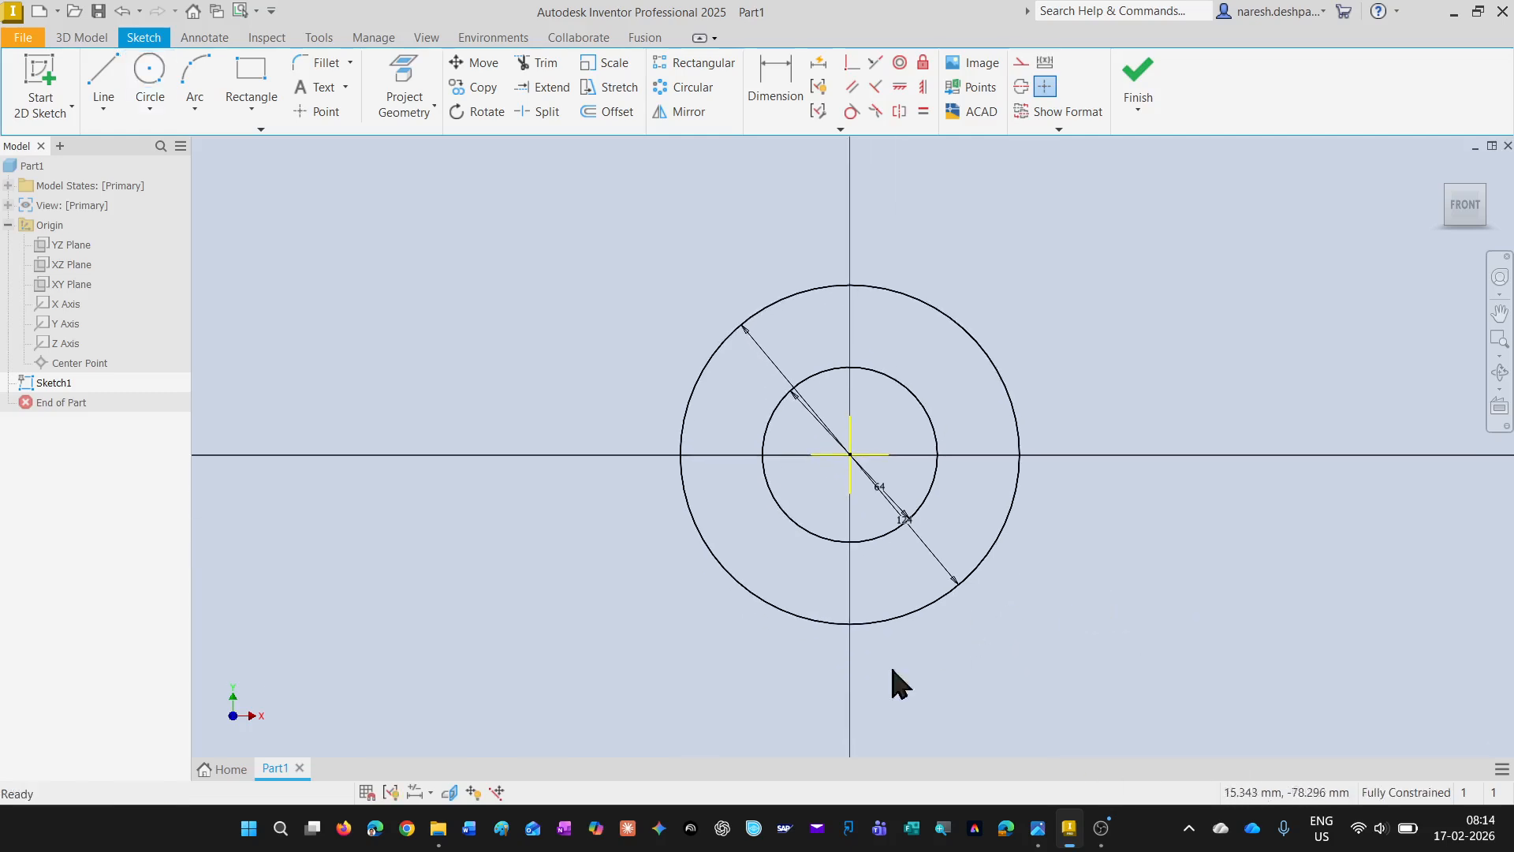
pyautogui.click(1038, 828)
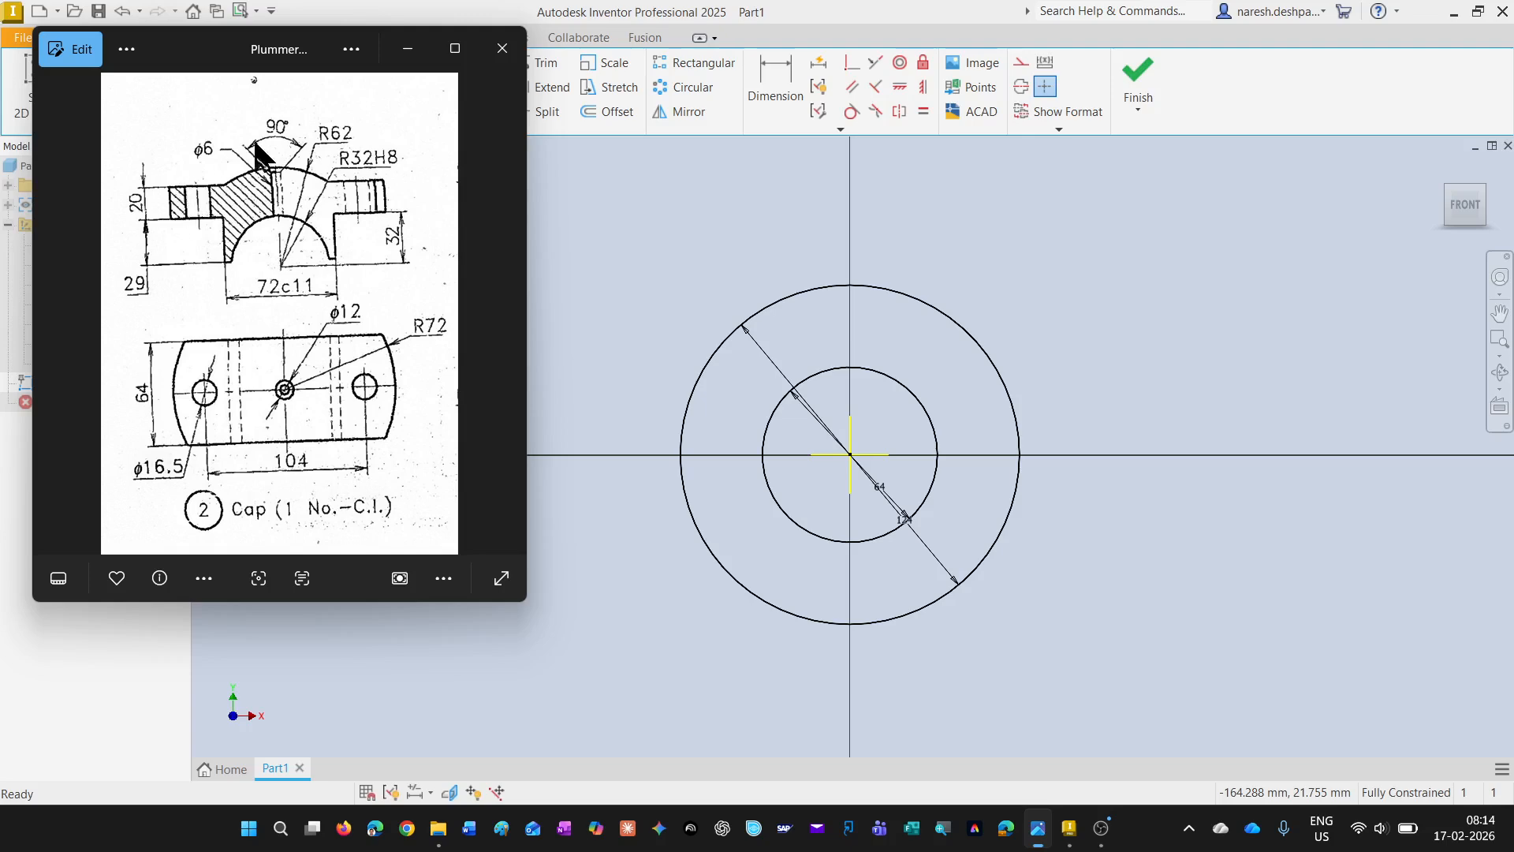
pyautogui.click(416, 57)
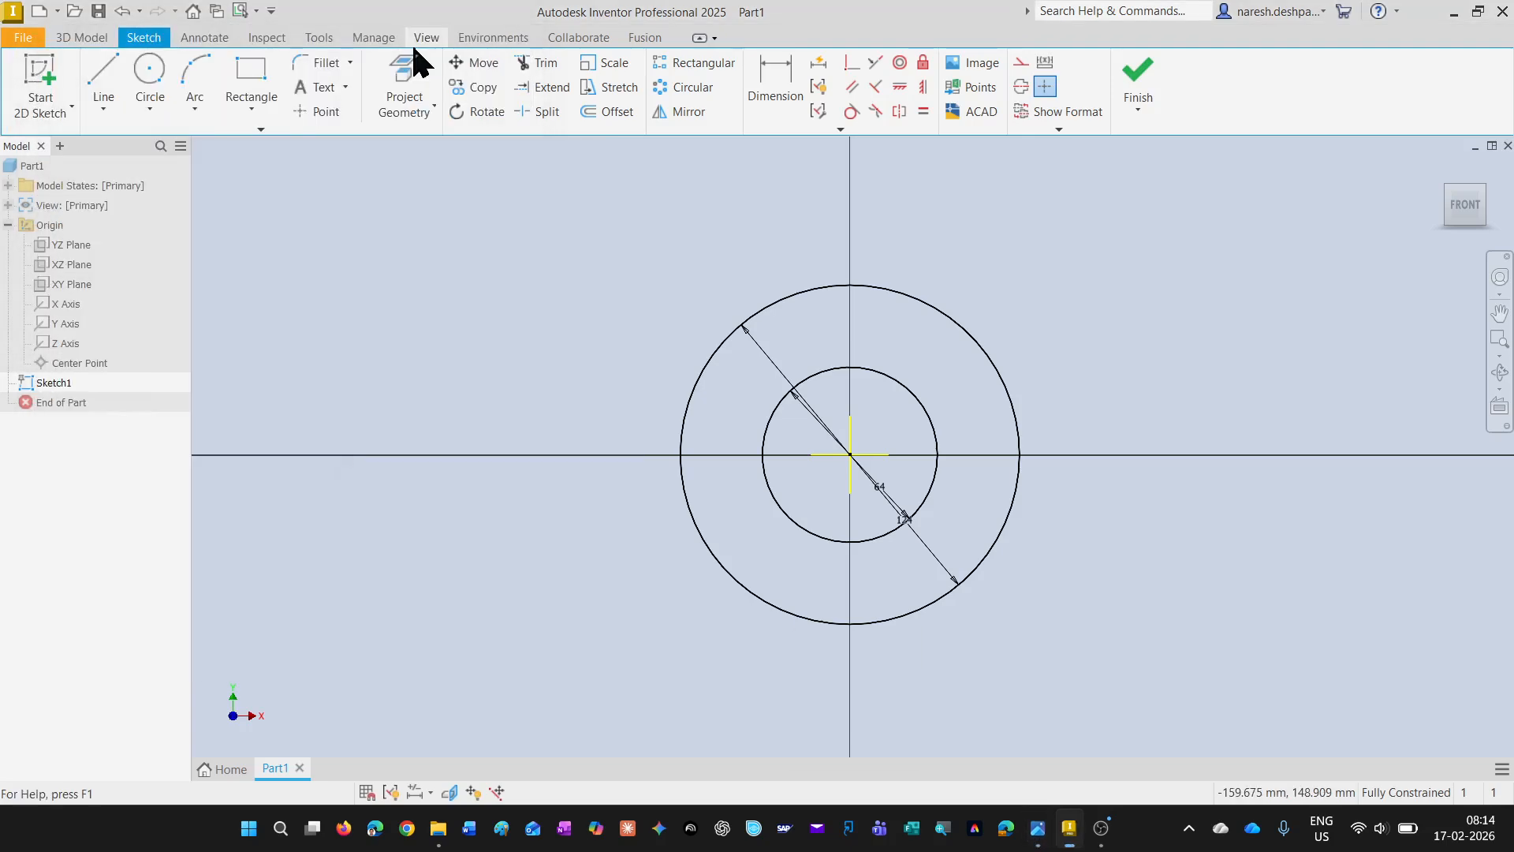
pyautogui.click(252, 64)
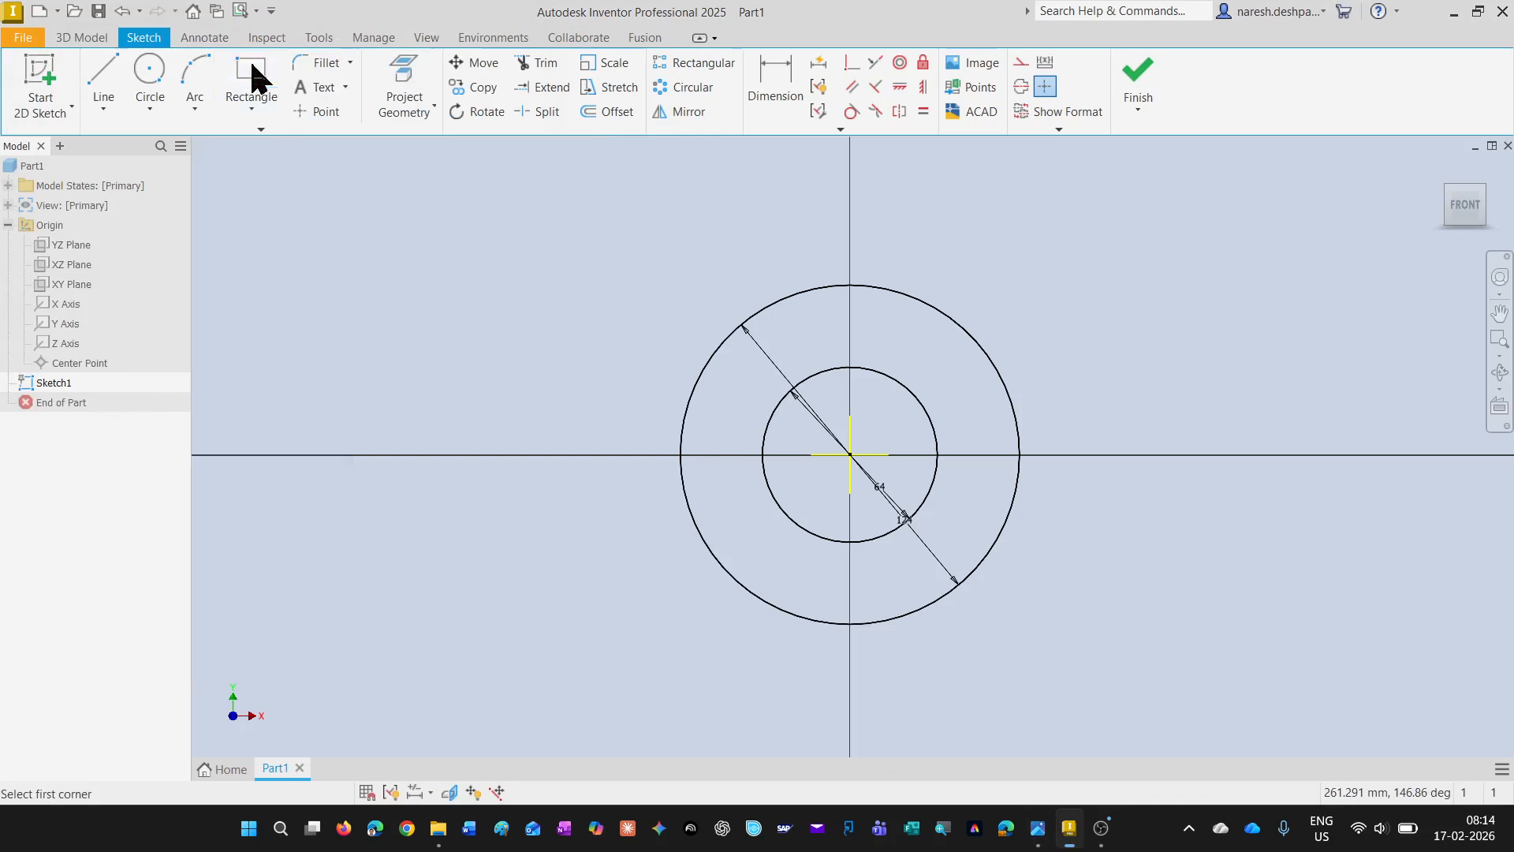
pyautogui.click(631, 325)
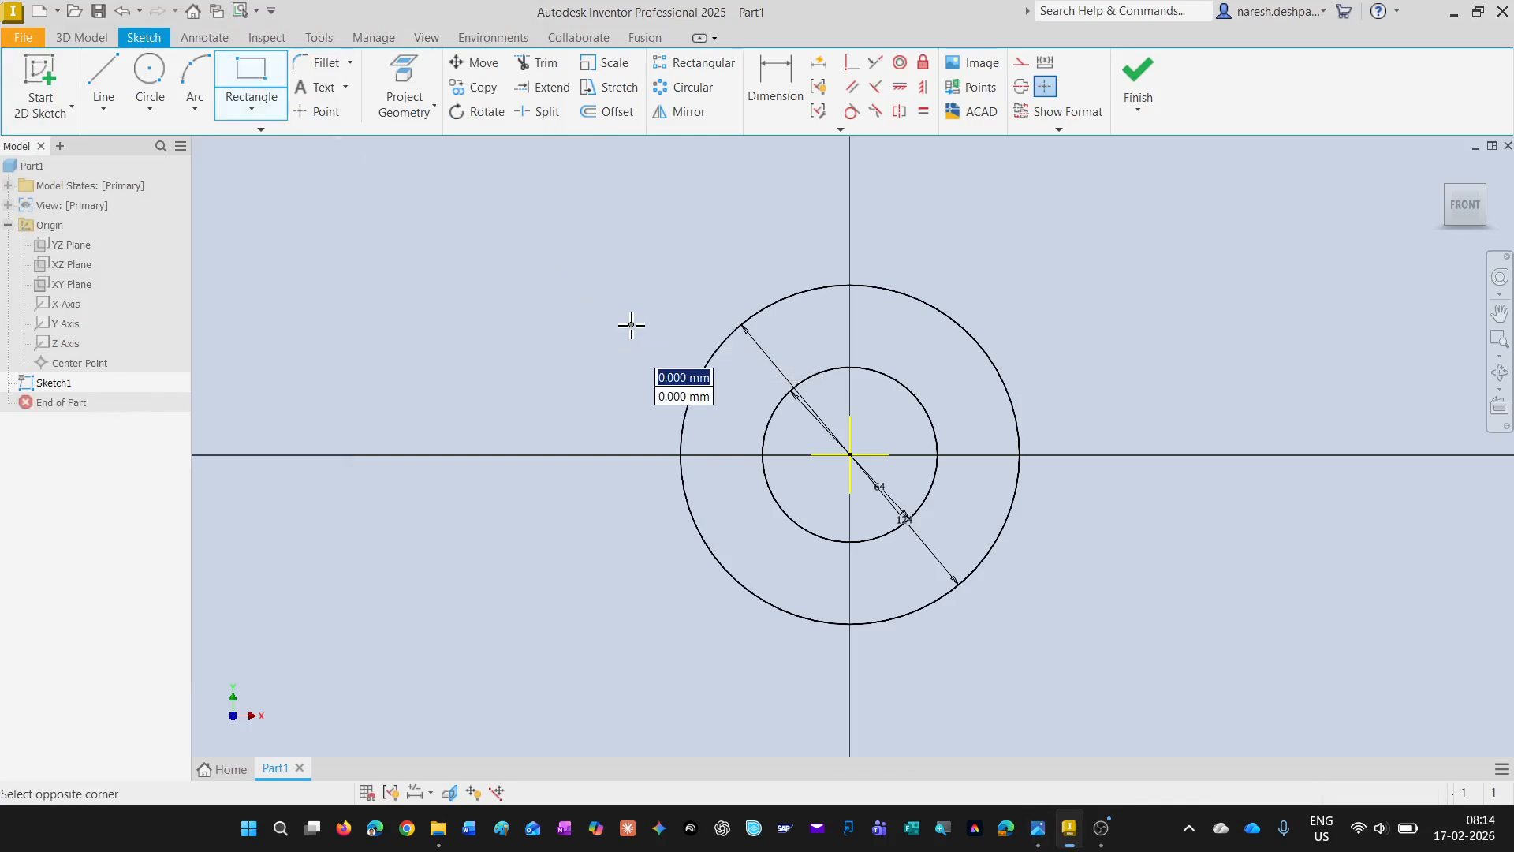
pyautogui.click(1046, 424)
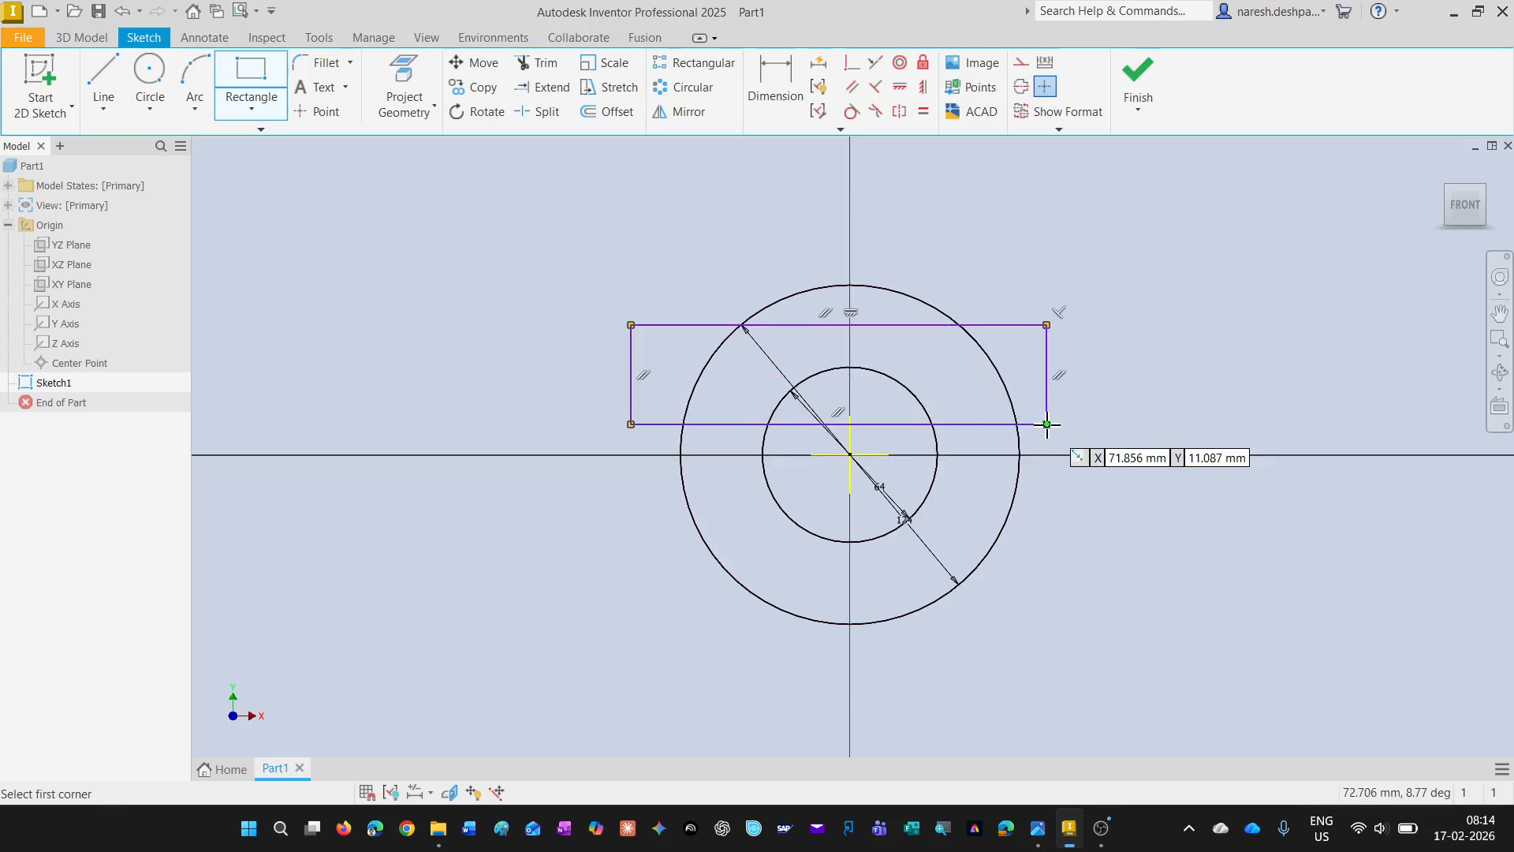
pyautogui.press('Escape')
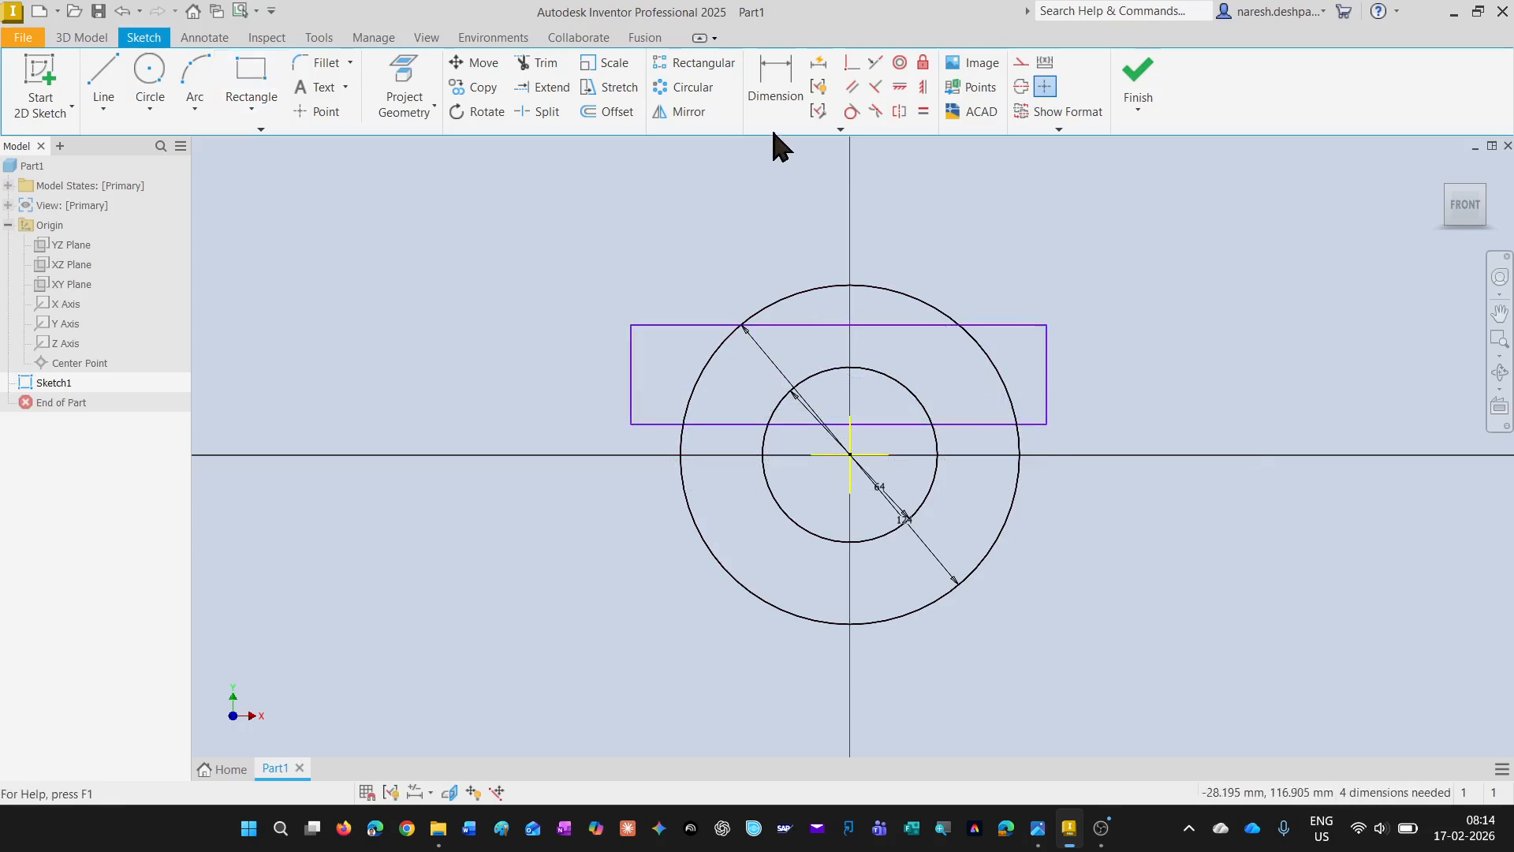
# Dimension the rectangle to 160 mm wide and 20 mm high
pyautogui.click(777, 86)
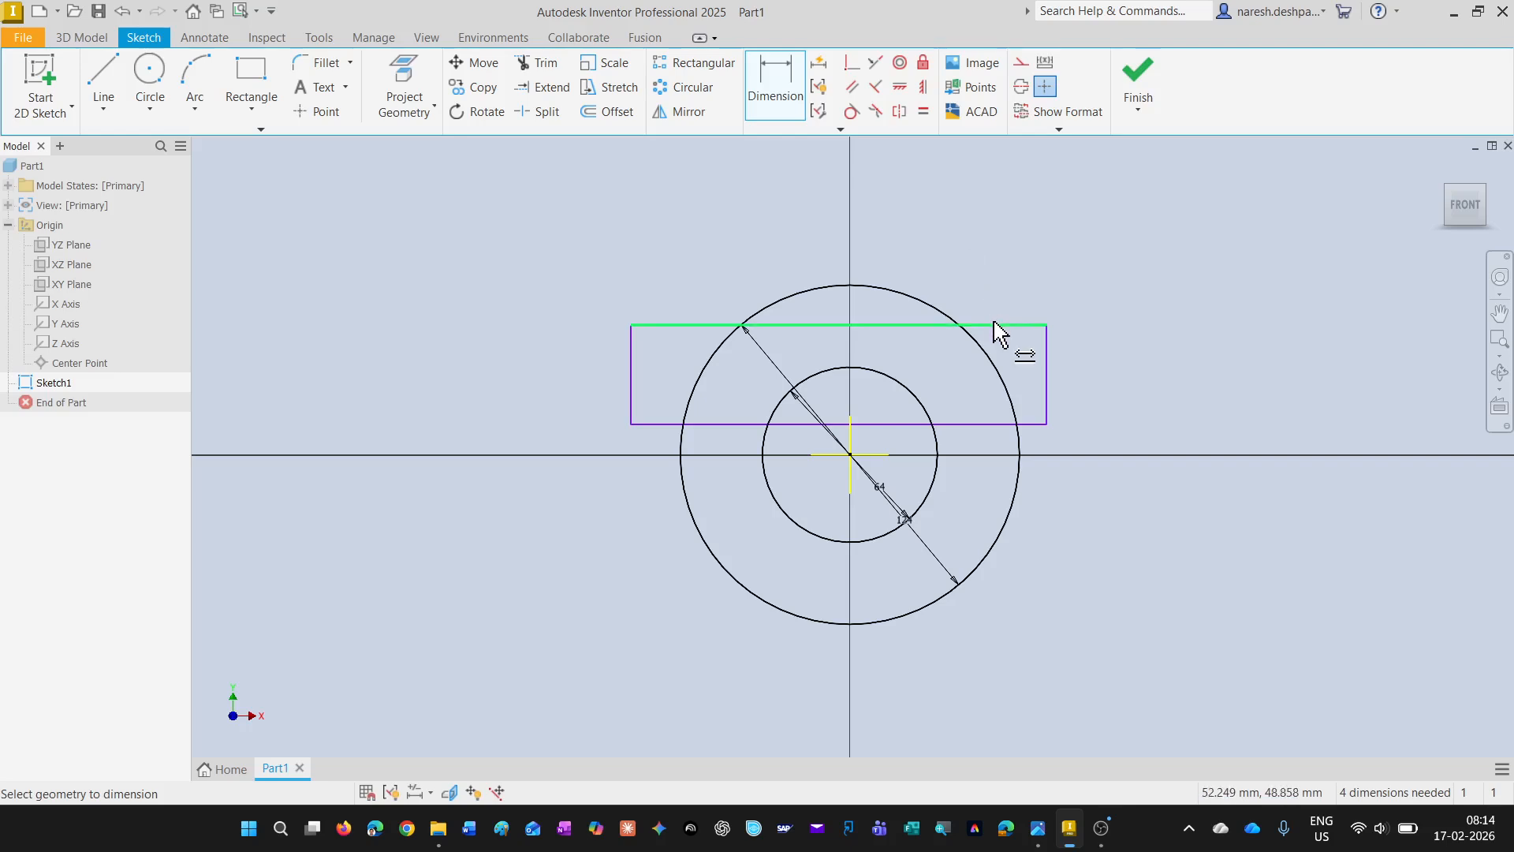
pyautogui.click(996, 324)
pyautogui.click(982, 237)
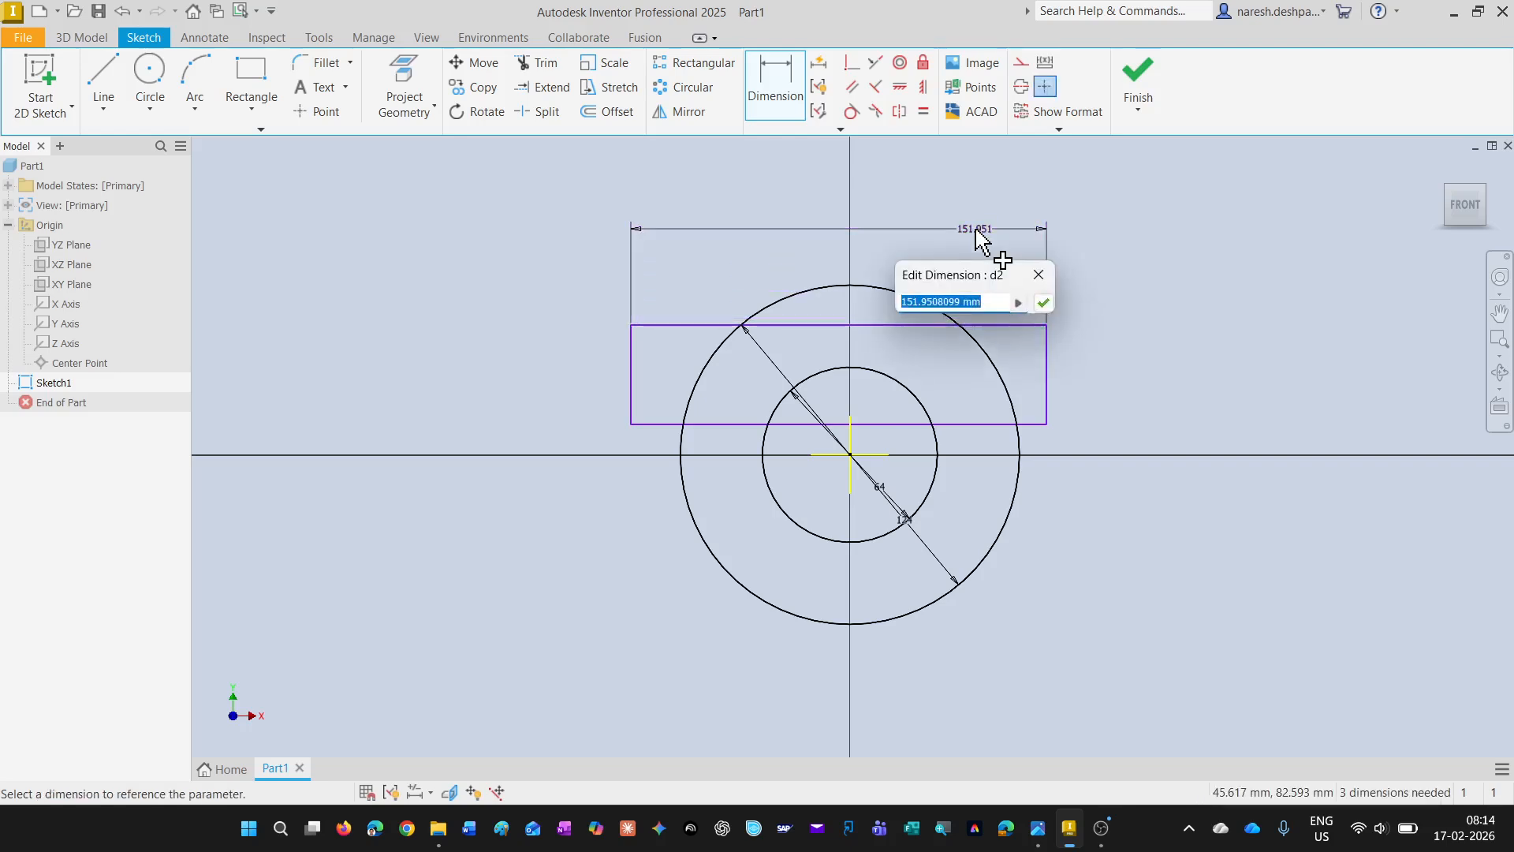
pyautogui.write('160')
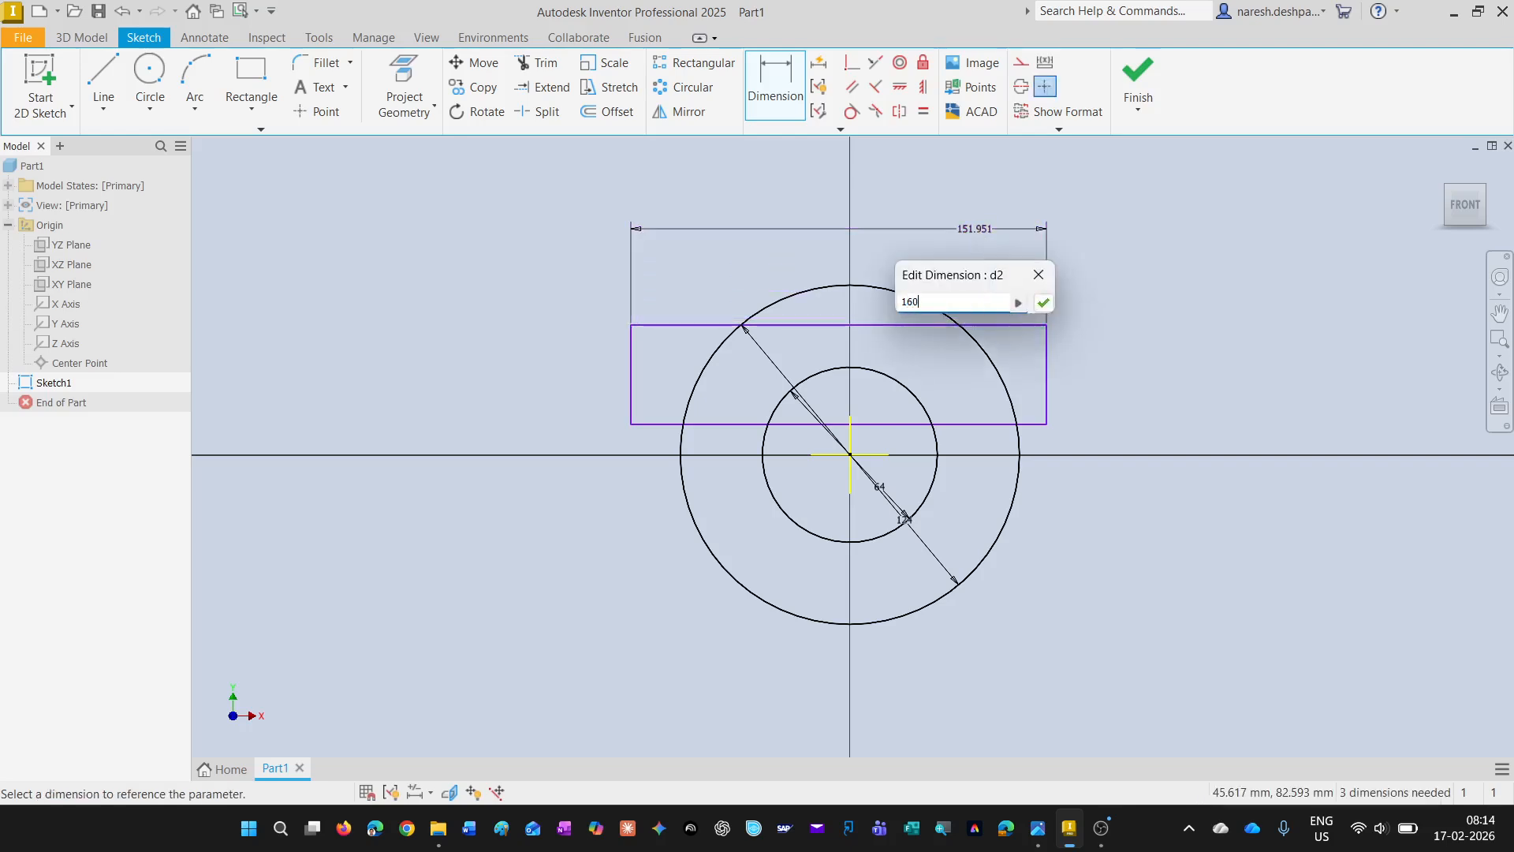
pyautogui.press('Return')
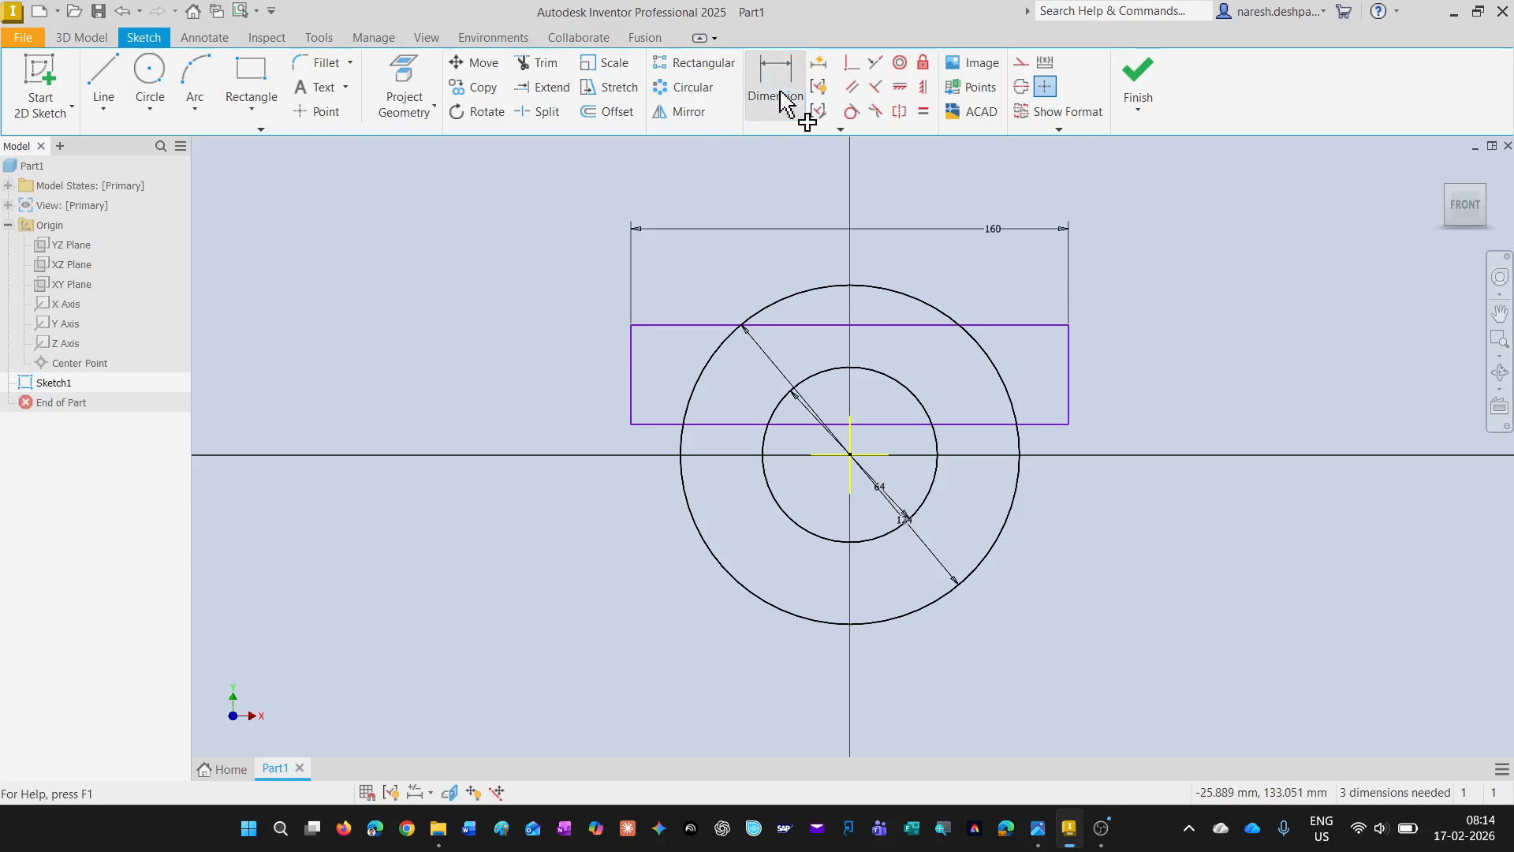
pyautogui.click(632, 392)
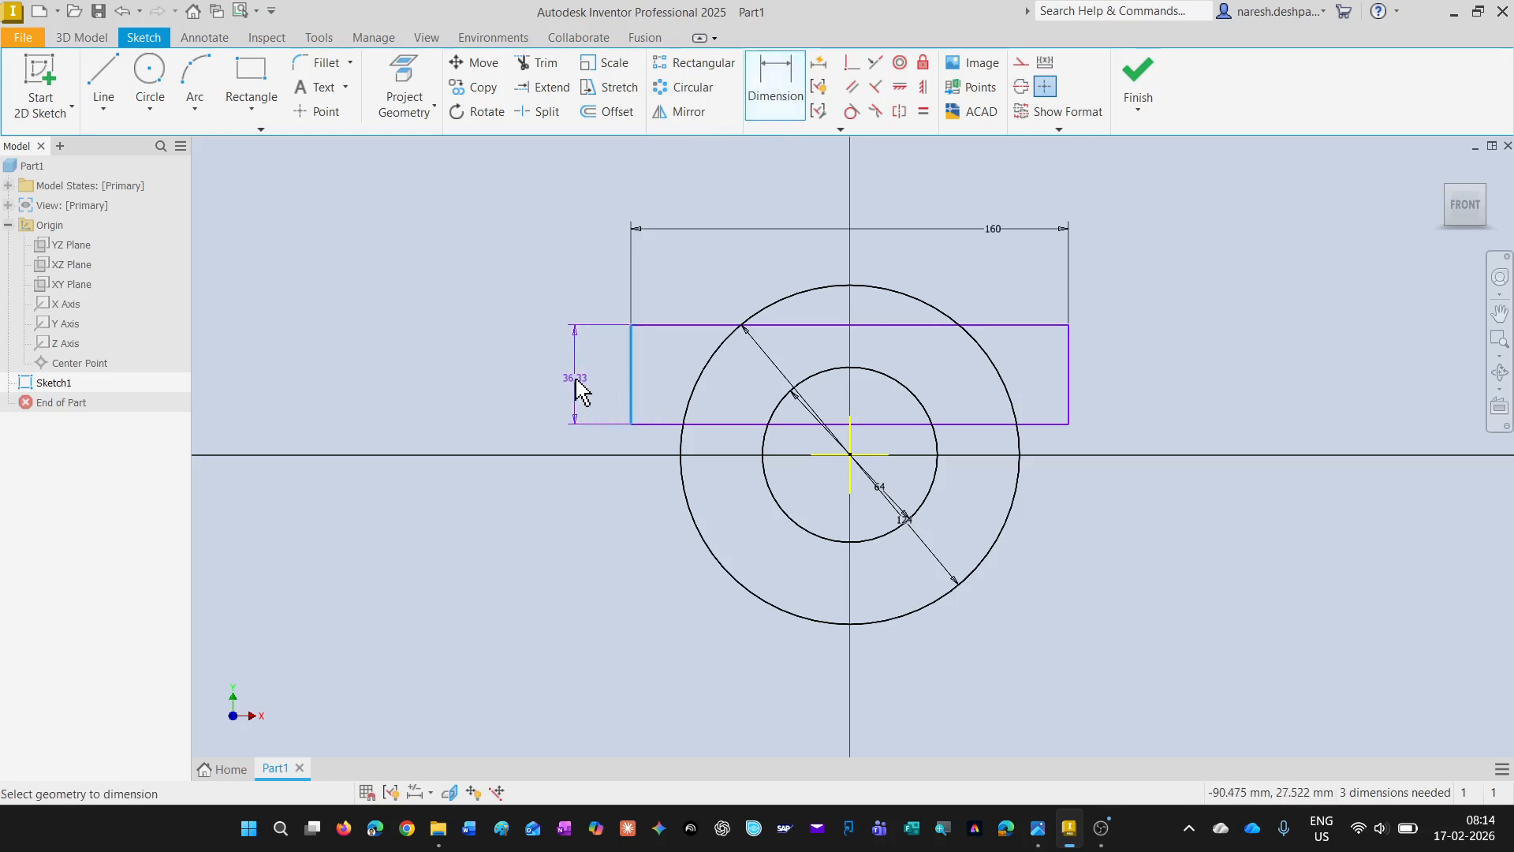
pyautogui.click(519, 378)
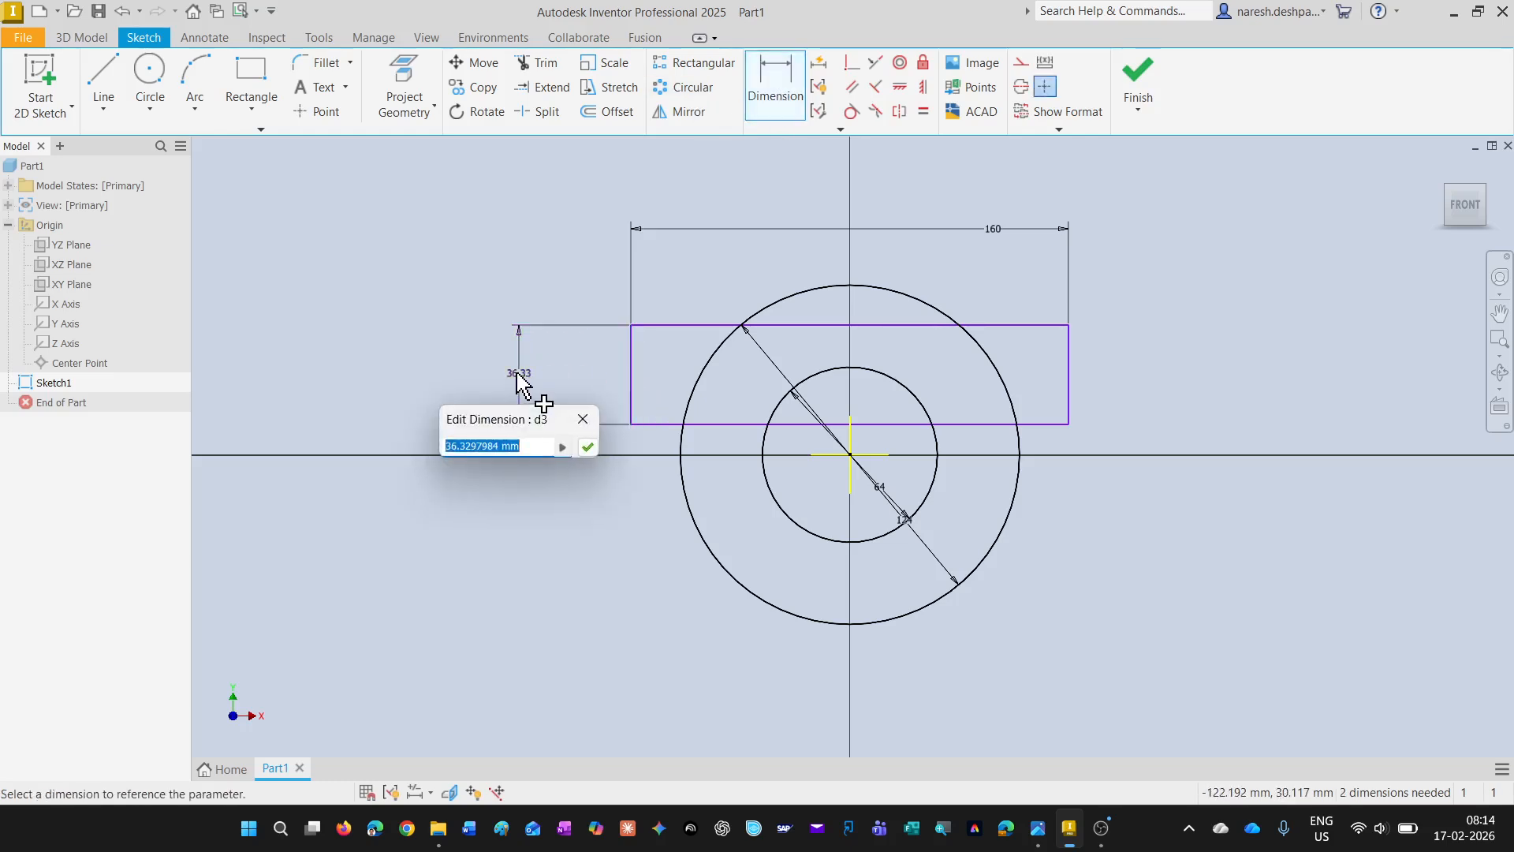
pyautogui.write('20')
pyautogui.press('Return')
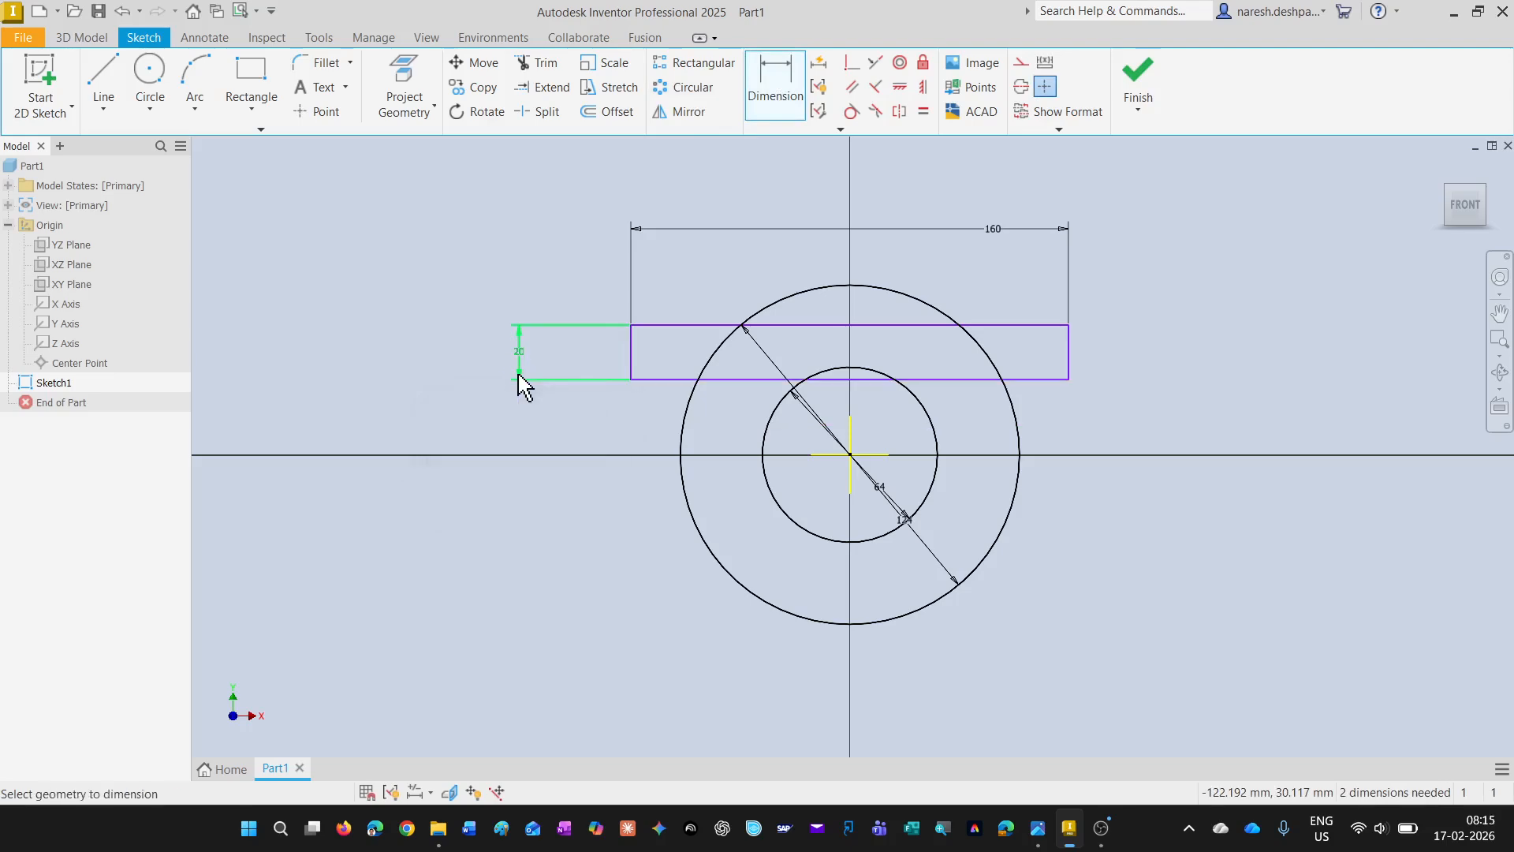
pyautogui.press('Escape')
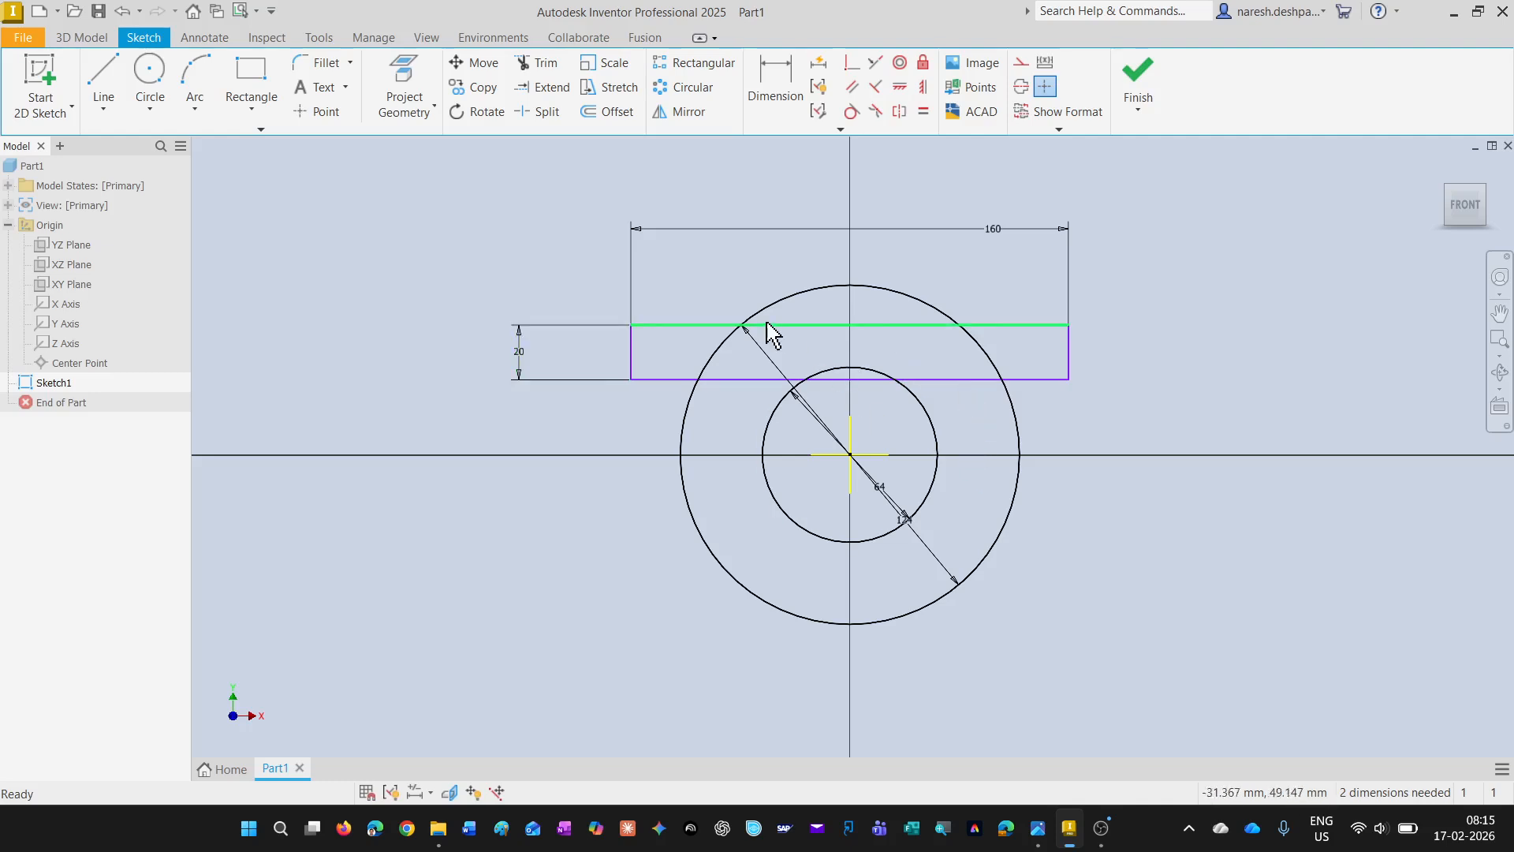
# Make the rectangle's two short vertical sides symmetric about the projected Y axis
pyautogui.click(900, 113)
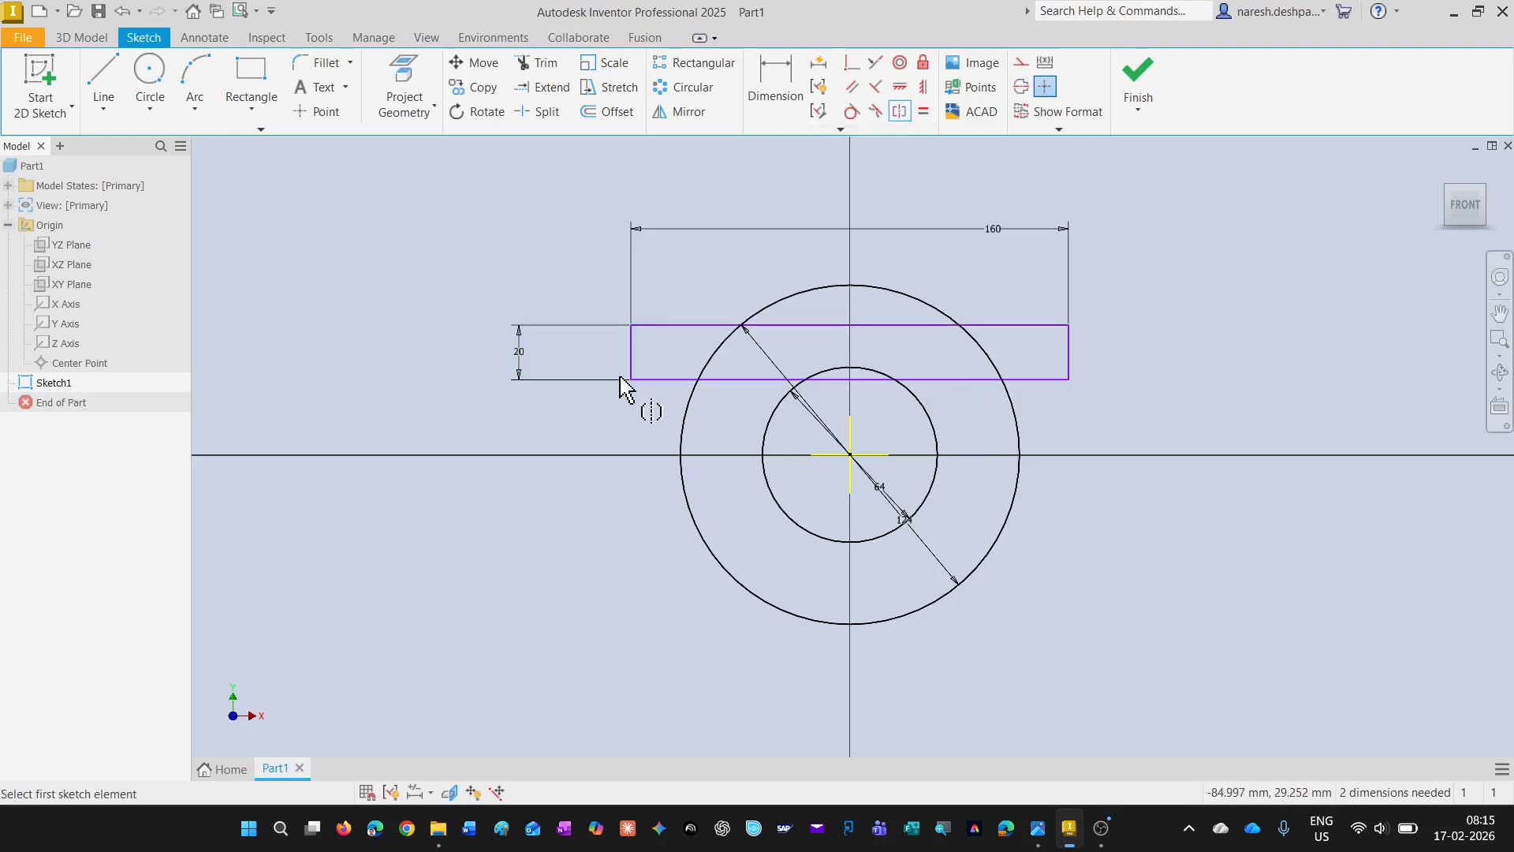
pyautogui.click(631, 365)
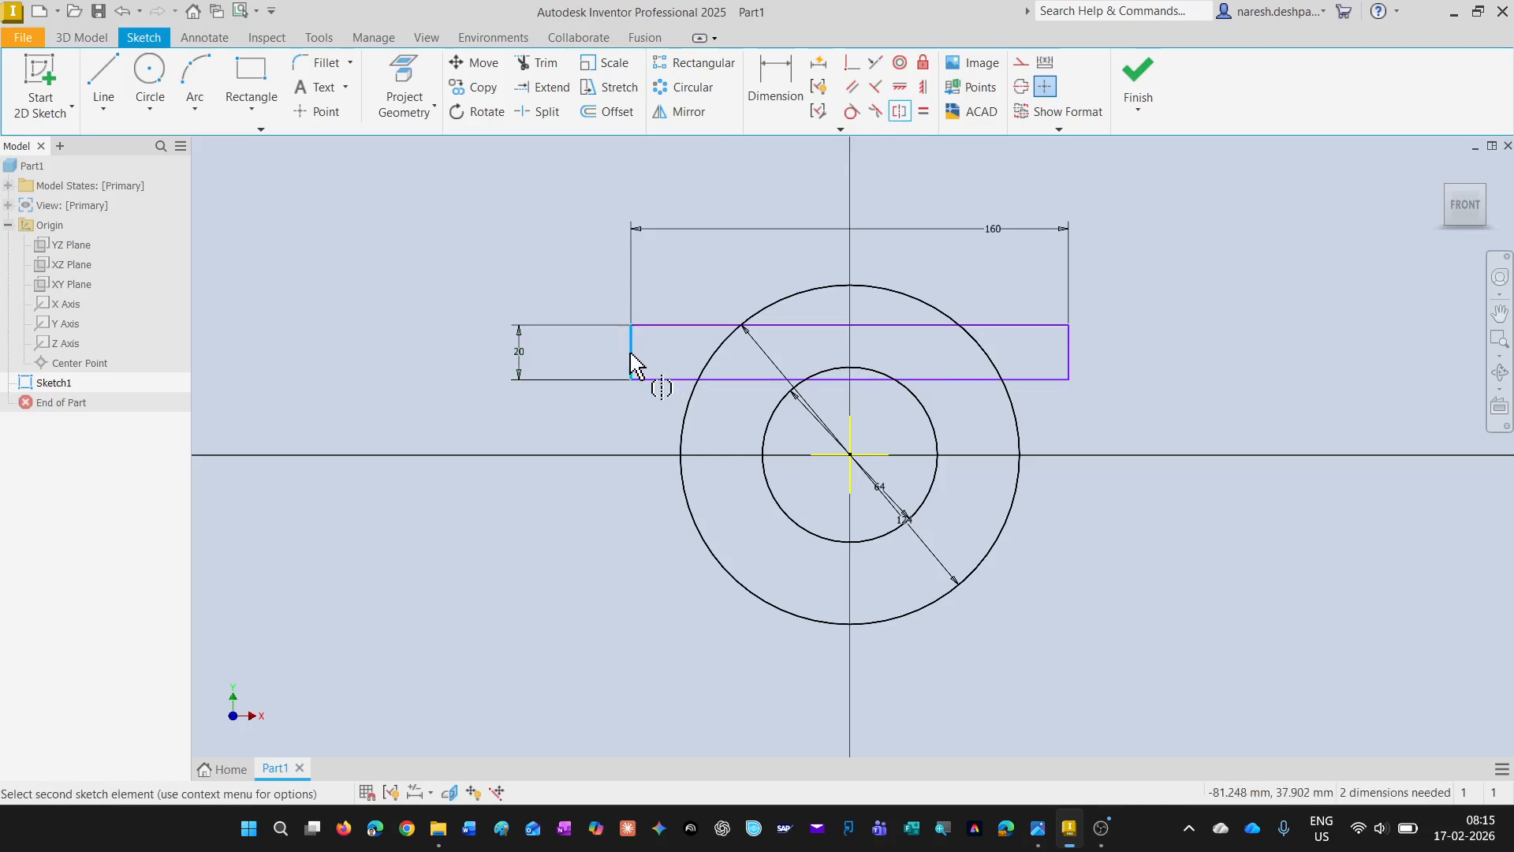
pyautogui.click(1067, 363)
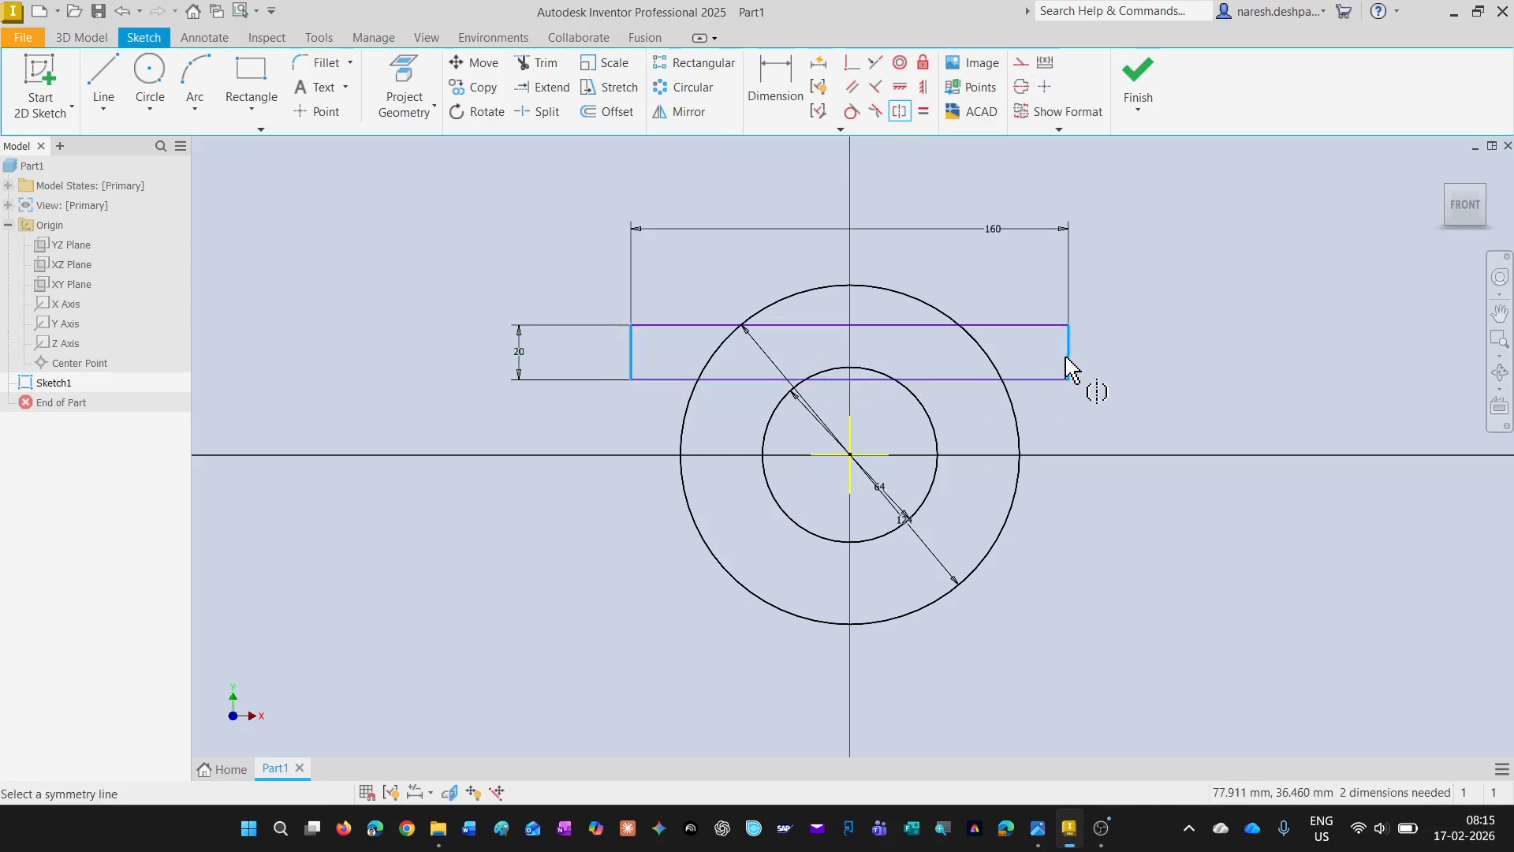
pyautogui.click(849, 446)
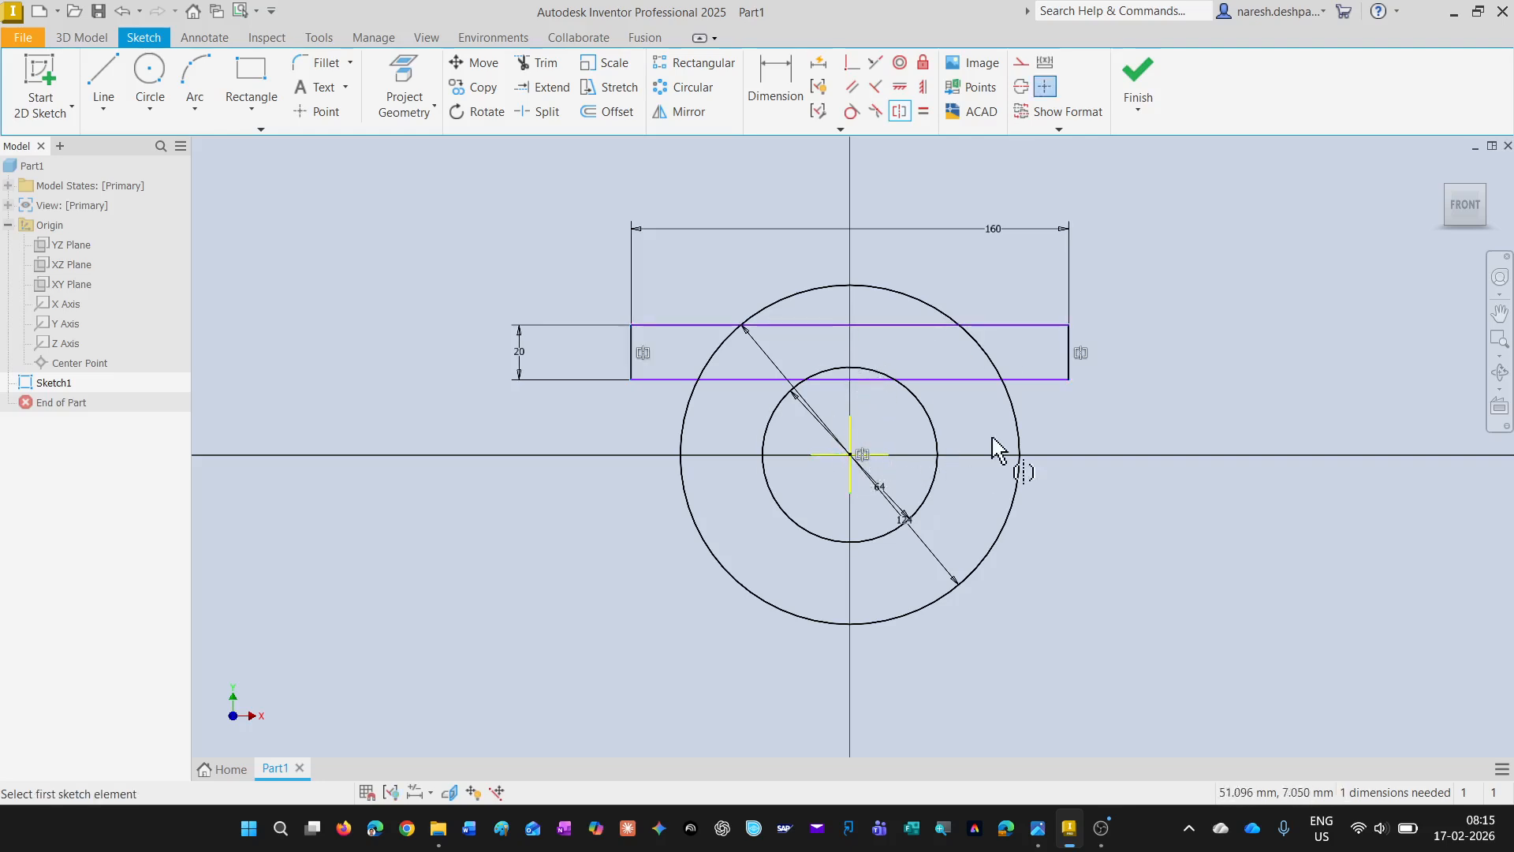
pyautogui.press('Escape')
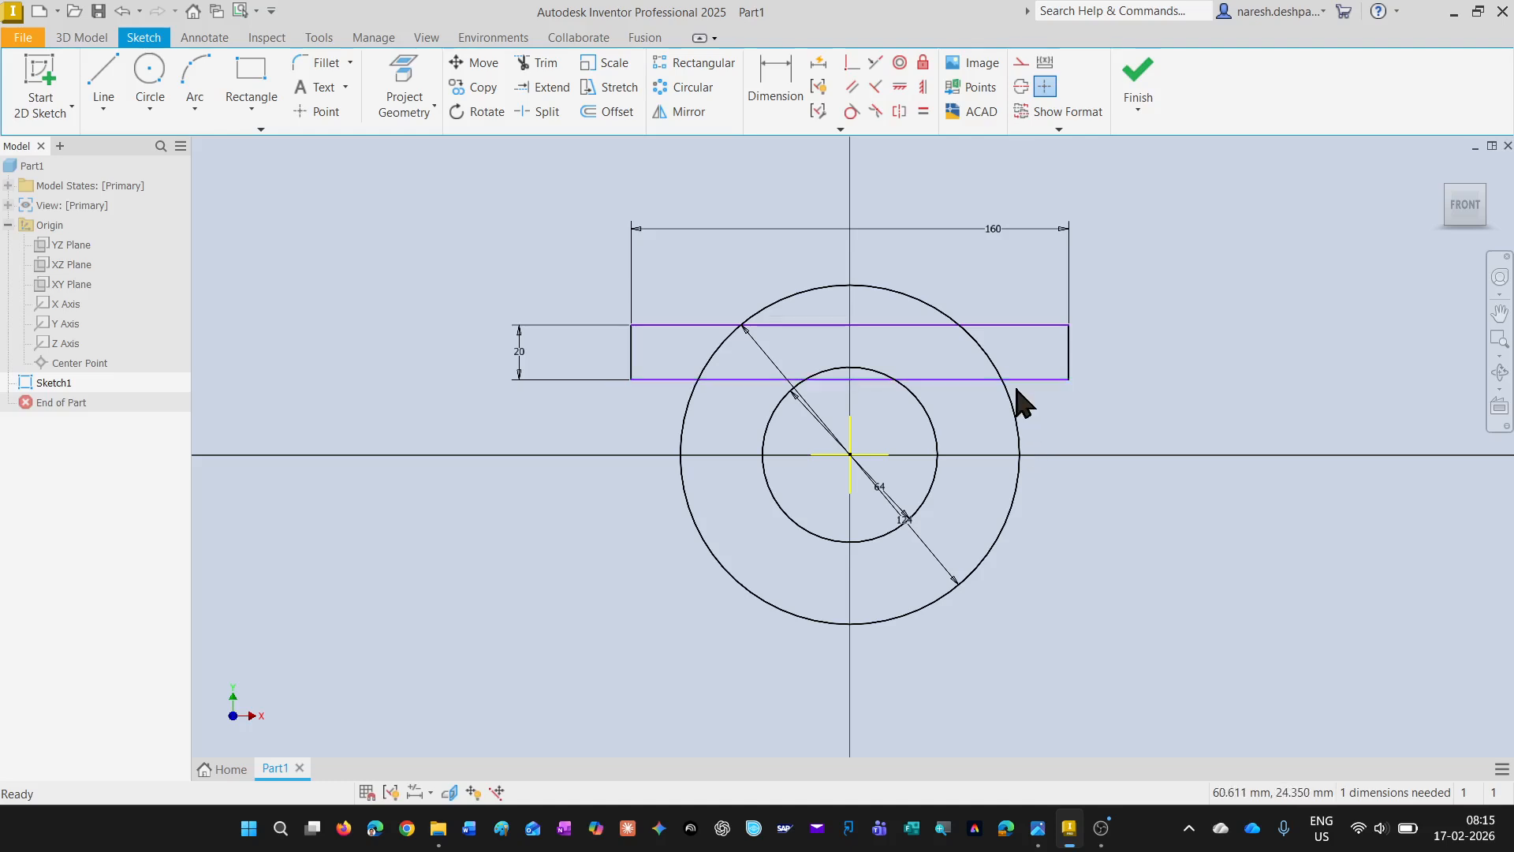
# Check the Cap drawing and dimension the rectangle's lower edge 32 mm above the projected X axis
pyautogui.hotkey('alt', 'Tab')
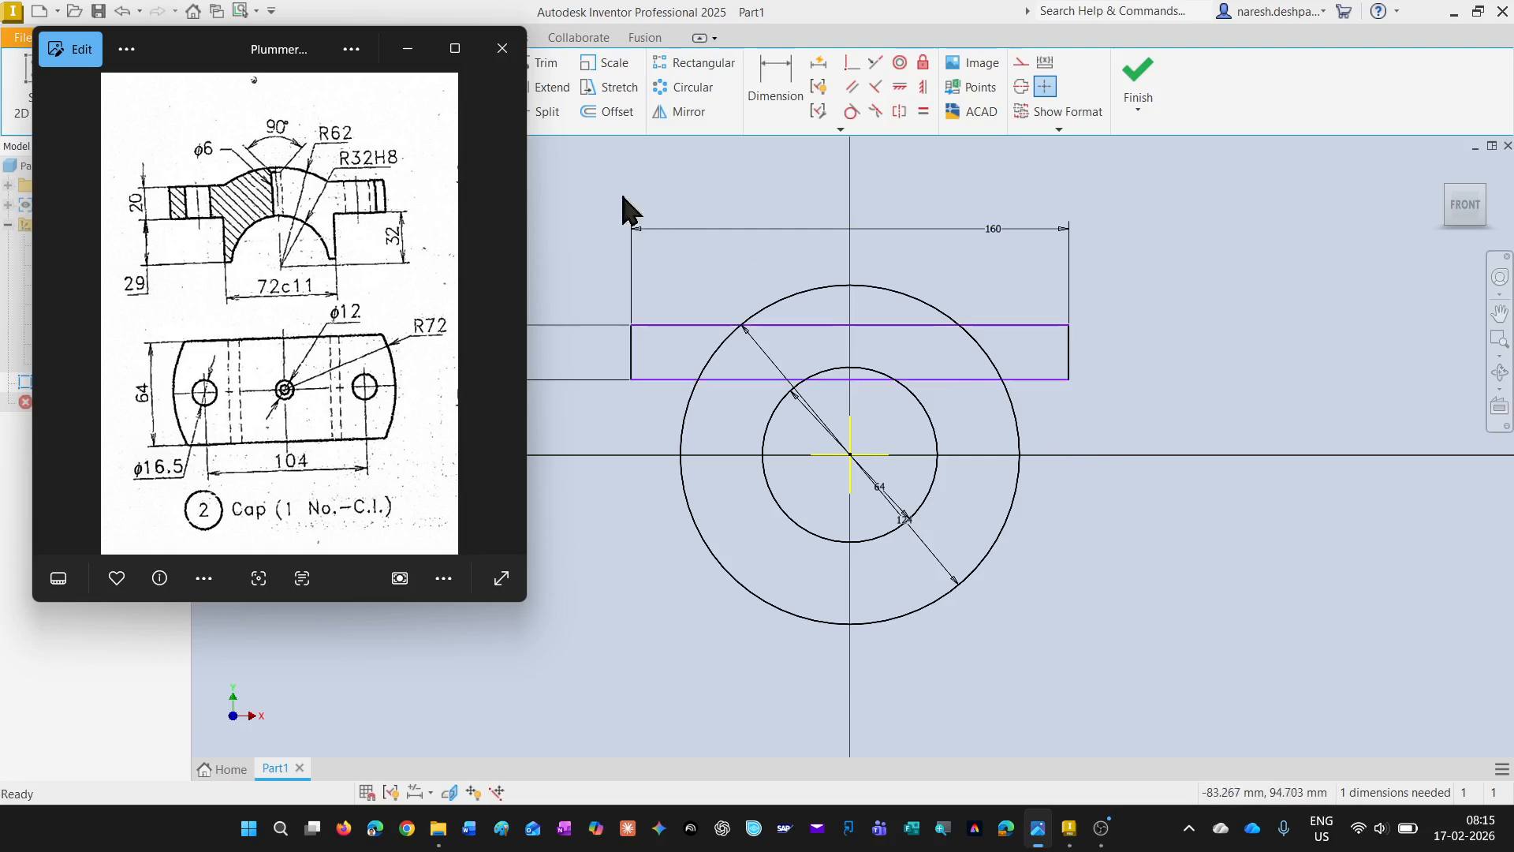
pyautogui.click(408, 49)
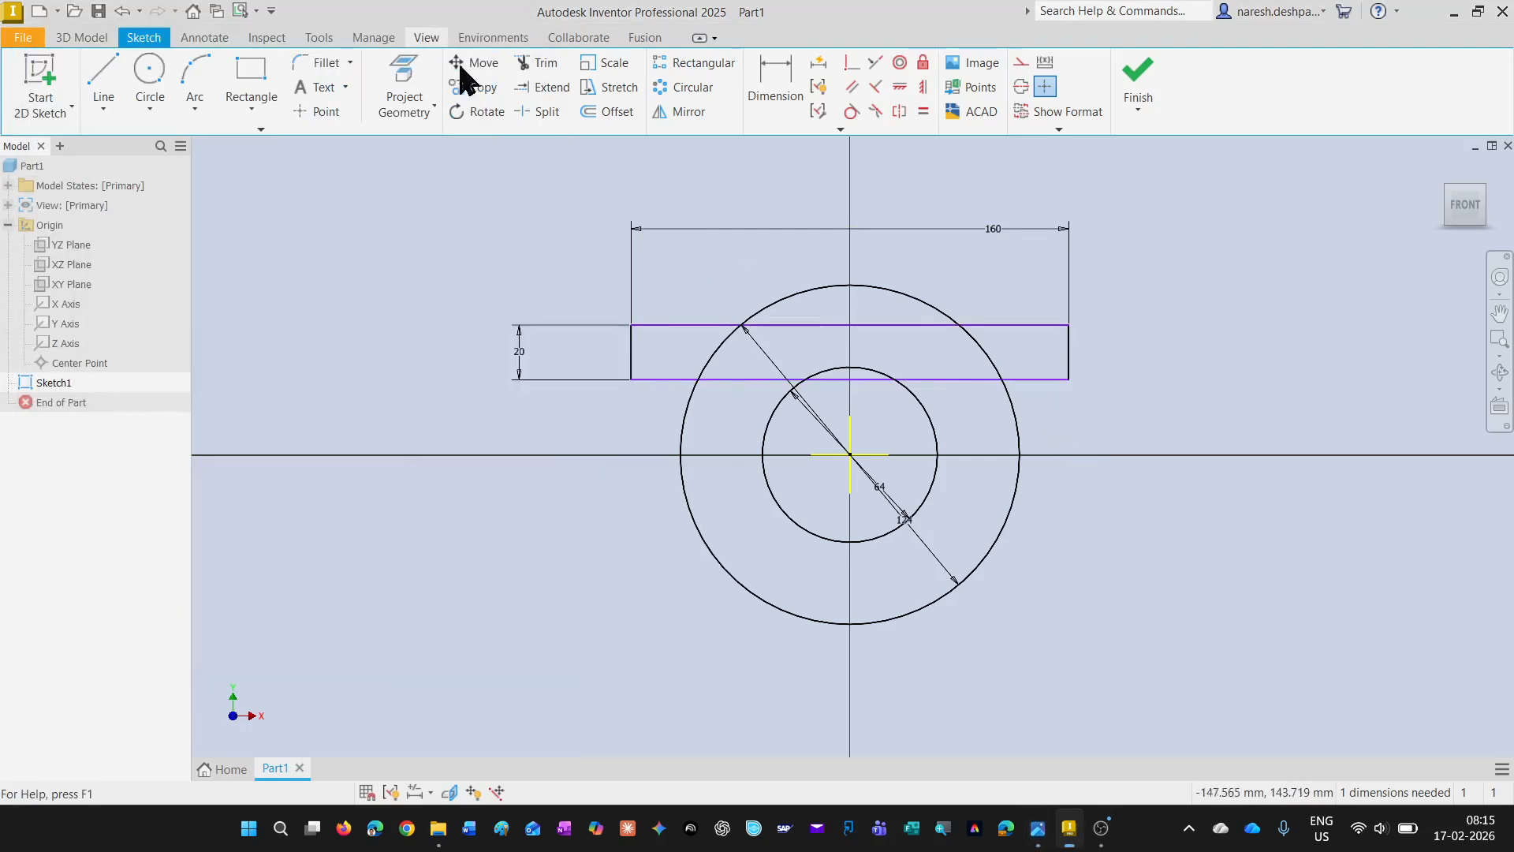
pyautogui.click(789, 88)
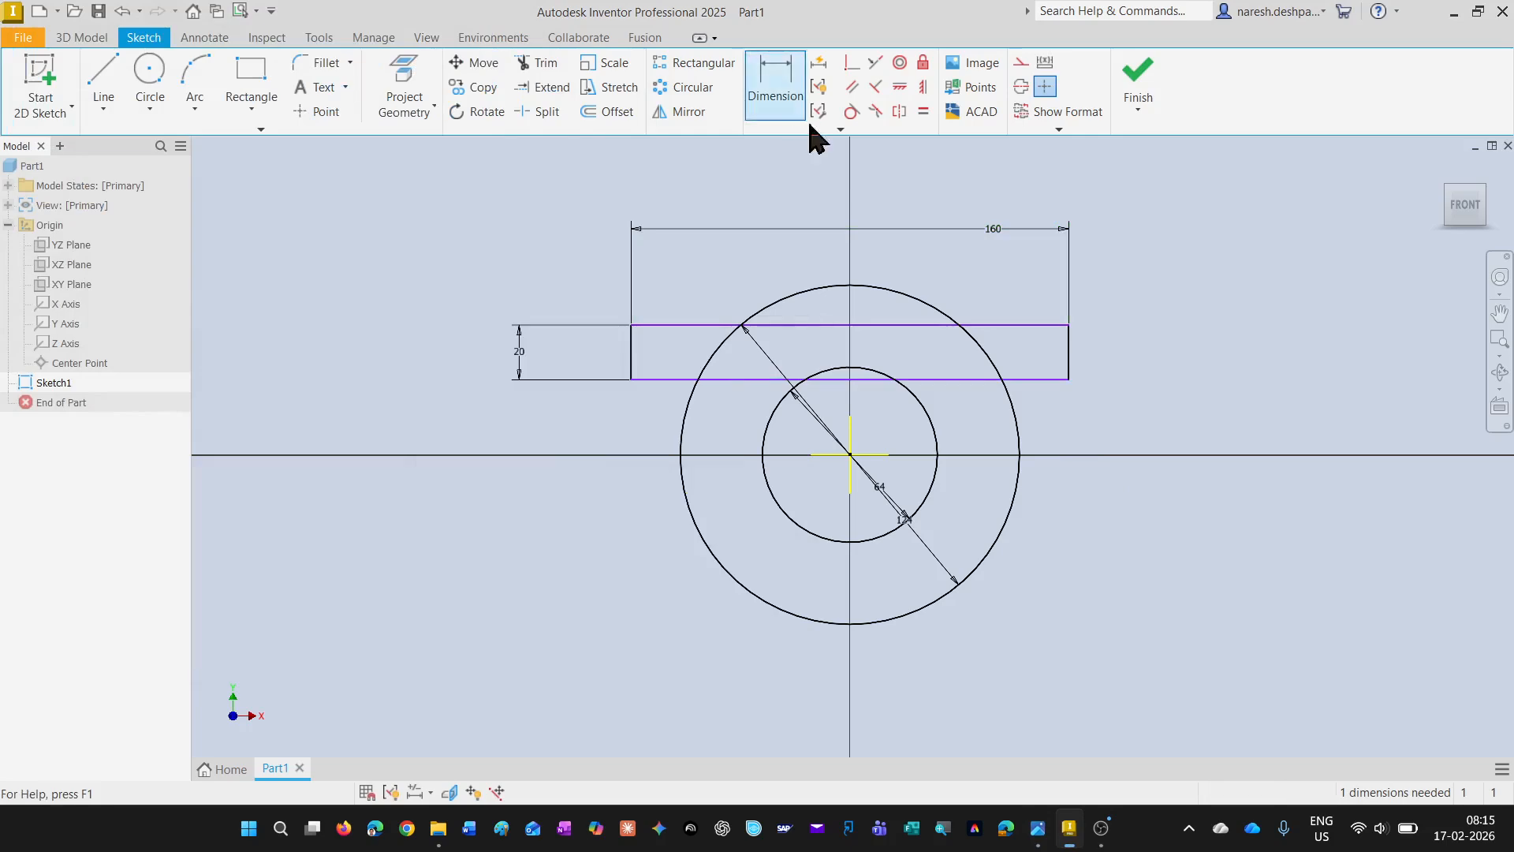
pyautogui.click(1053, 381)
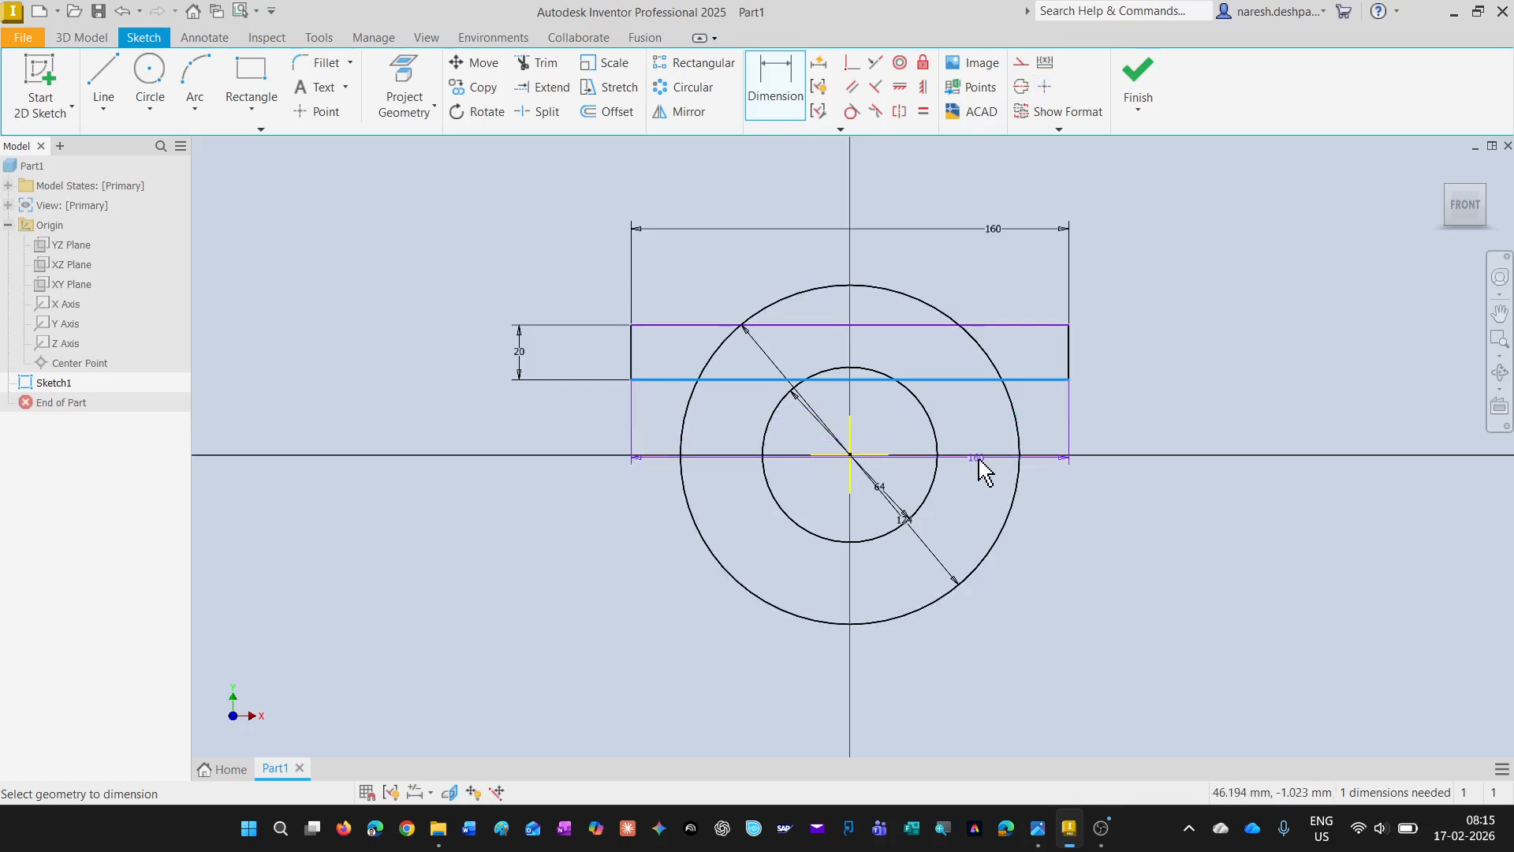
pyautogui.click(867, 455)
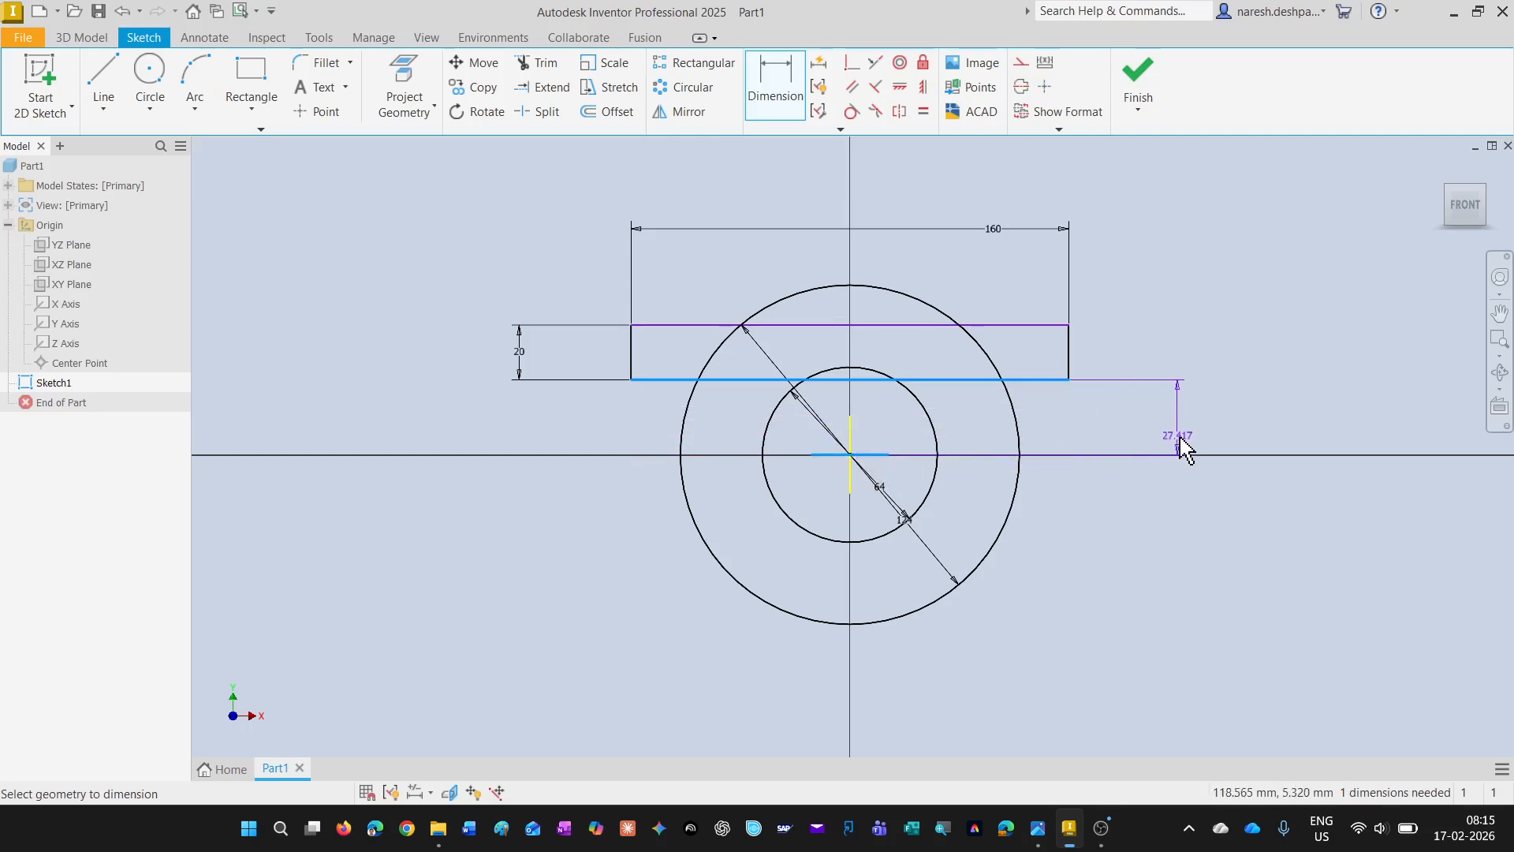
pyautogui.click(1173, 440)
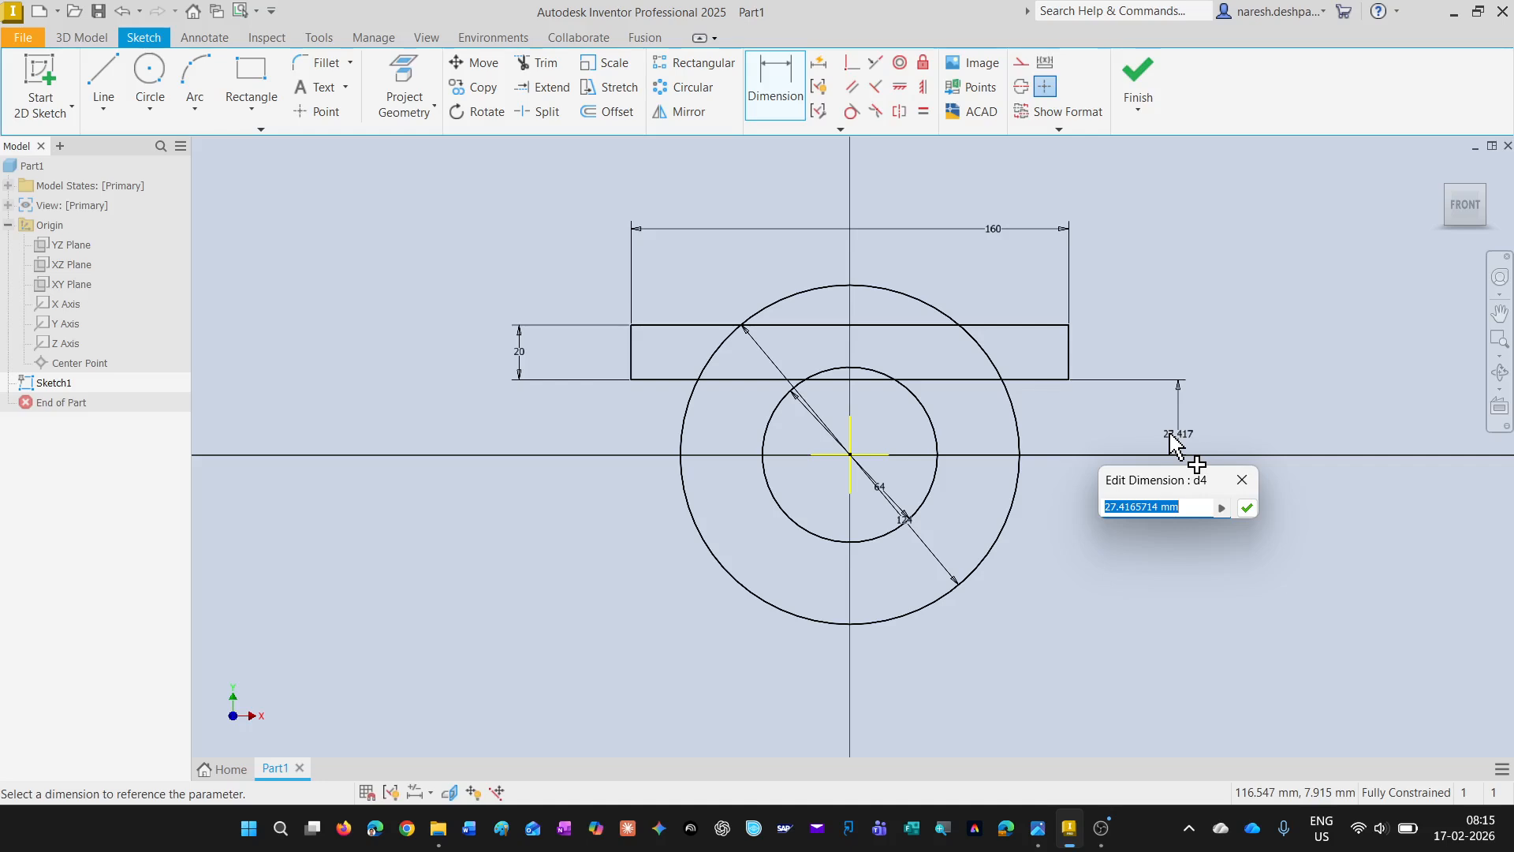
pyautogui.write('32')
pyautogui.press('Return')
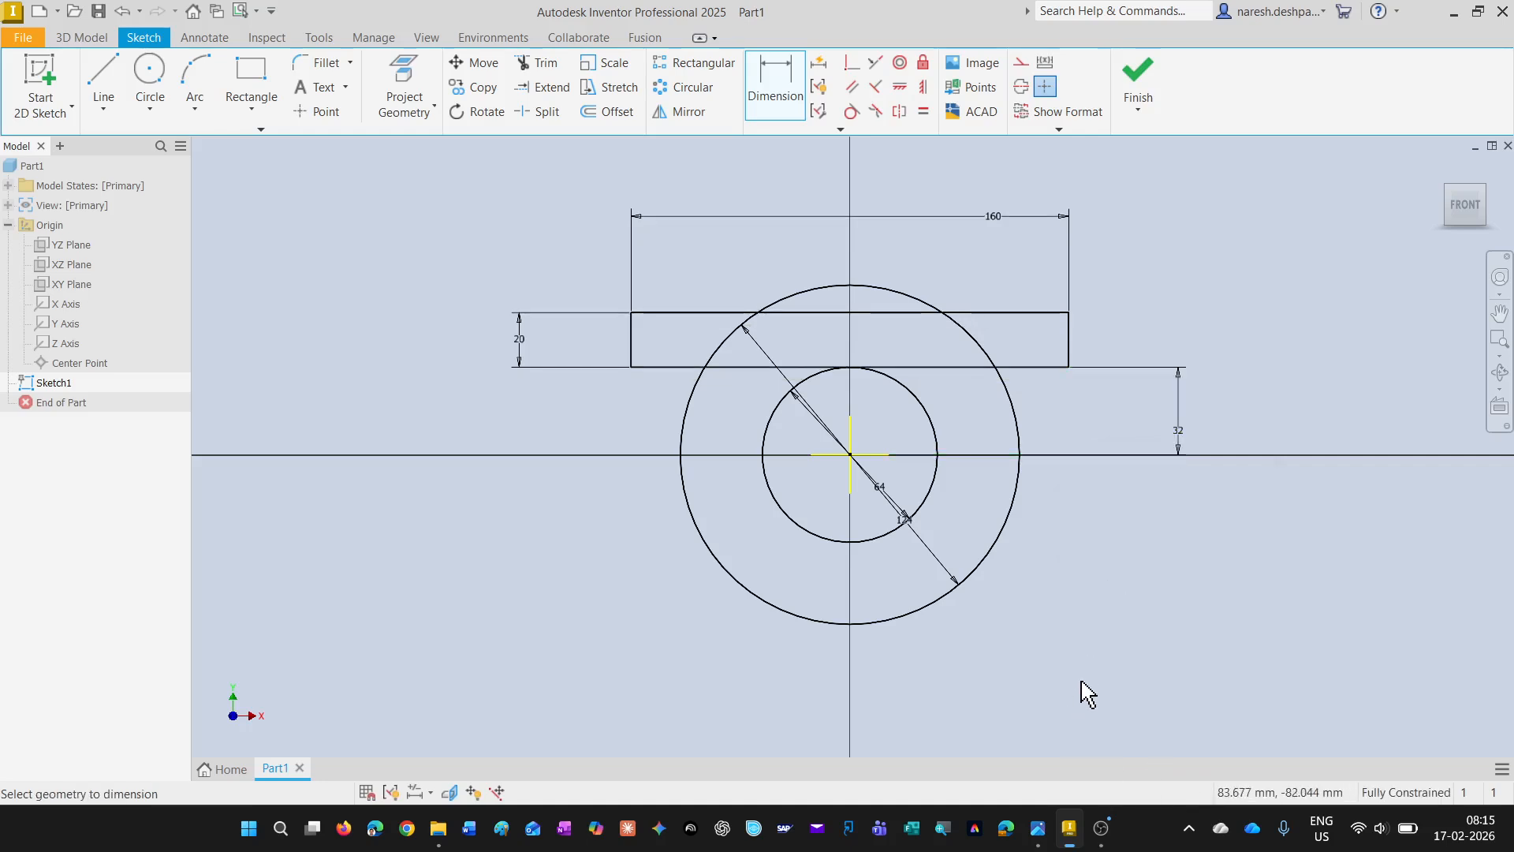
# Consult the Cap drawing and draw a horizontal line about 160 mm long across the circles, about 9 mm above the X axis
pyautogui.hotkey('alt', 'Tab')
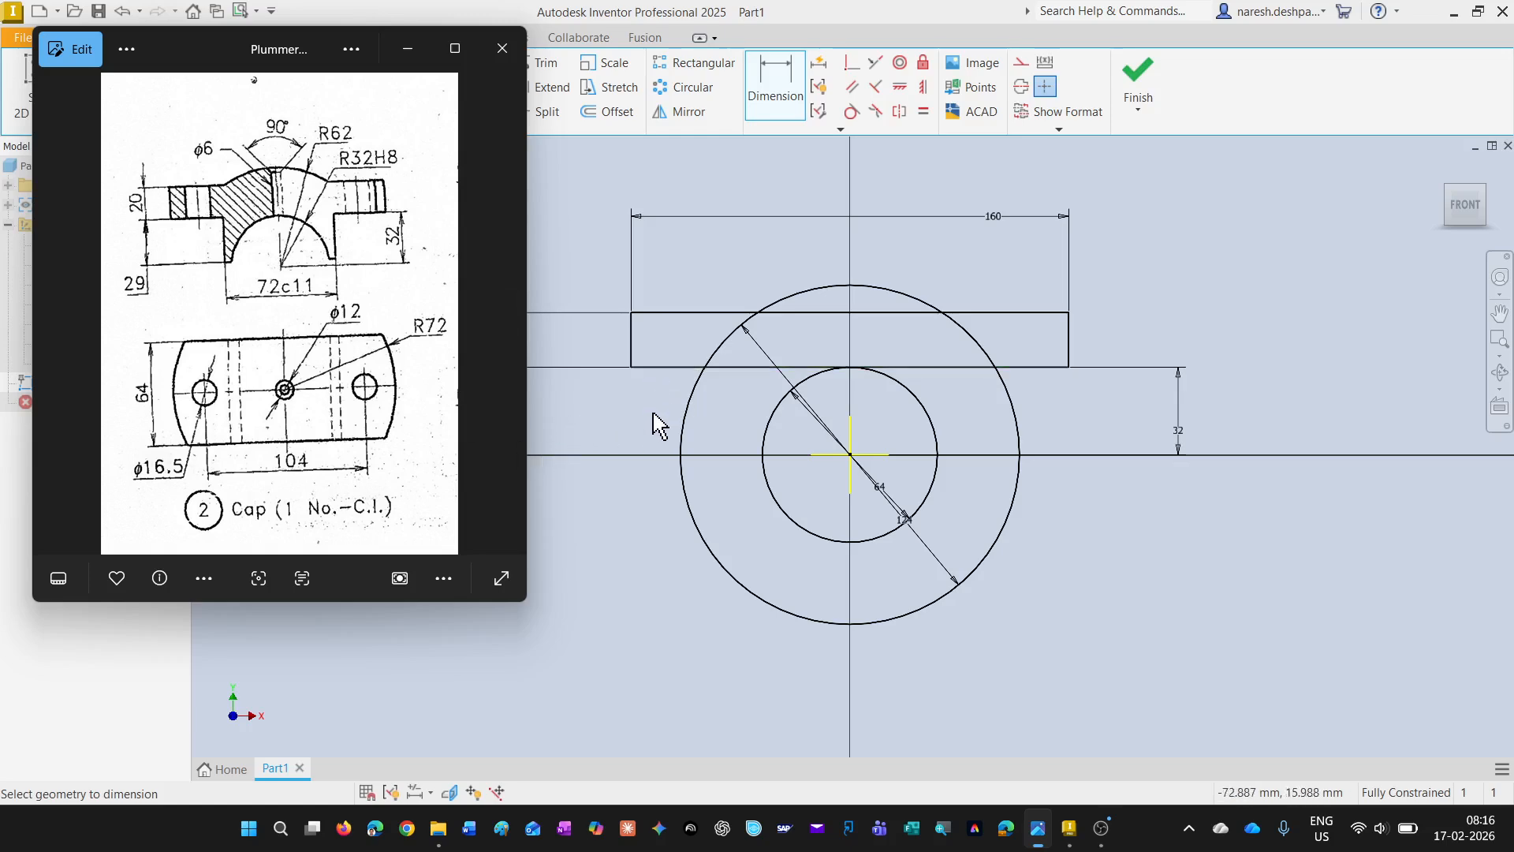
pyautogui.click(410, 45)
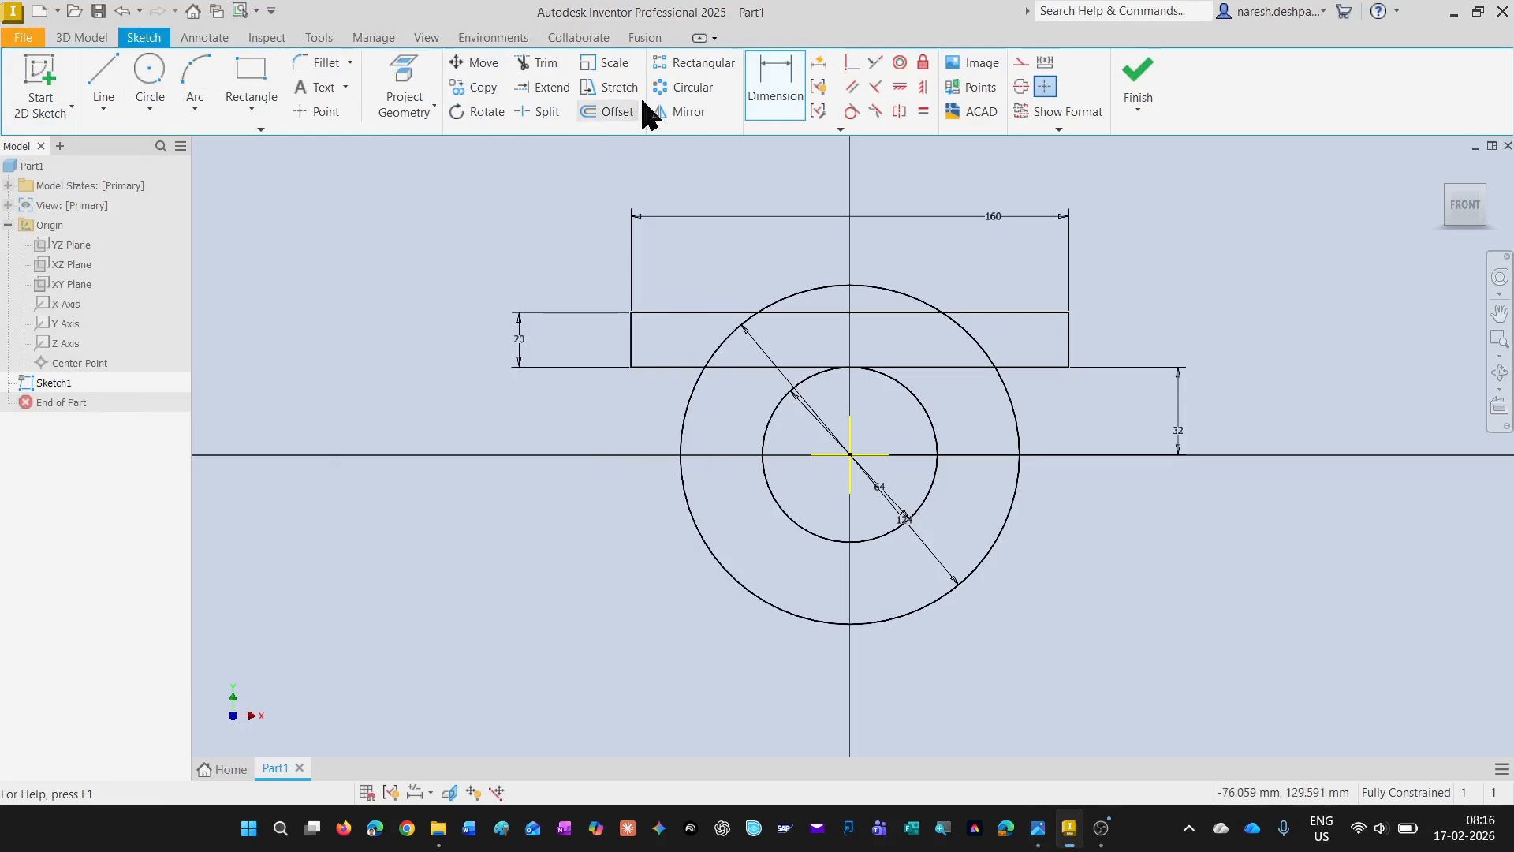
pyautogui.click(105, 73)
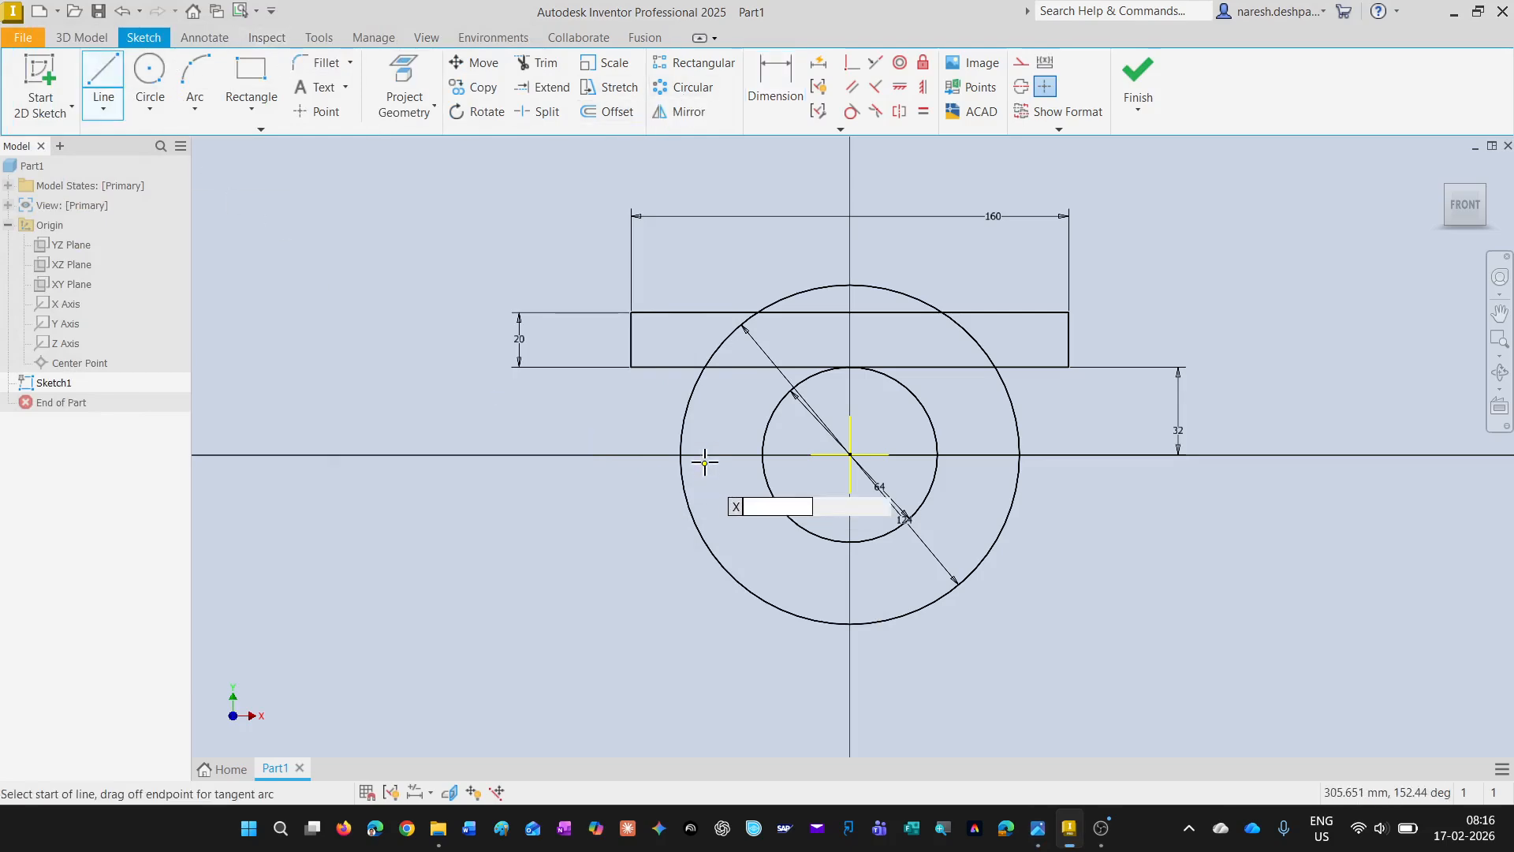
pyautogui.click(630, 428)
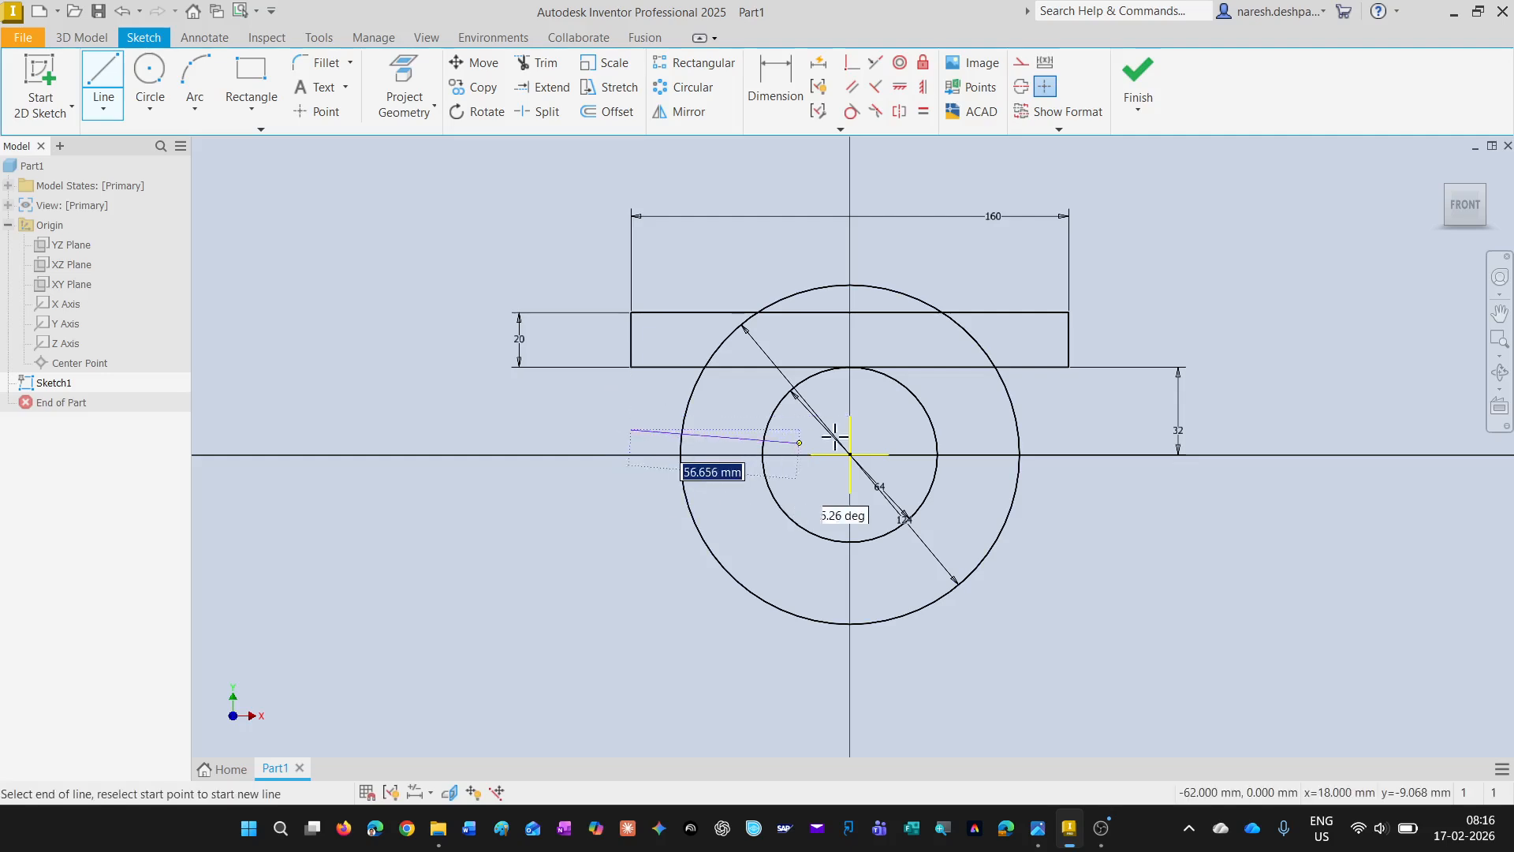
pyautogui.click(1070, 430)
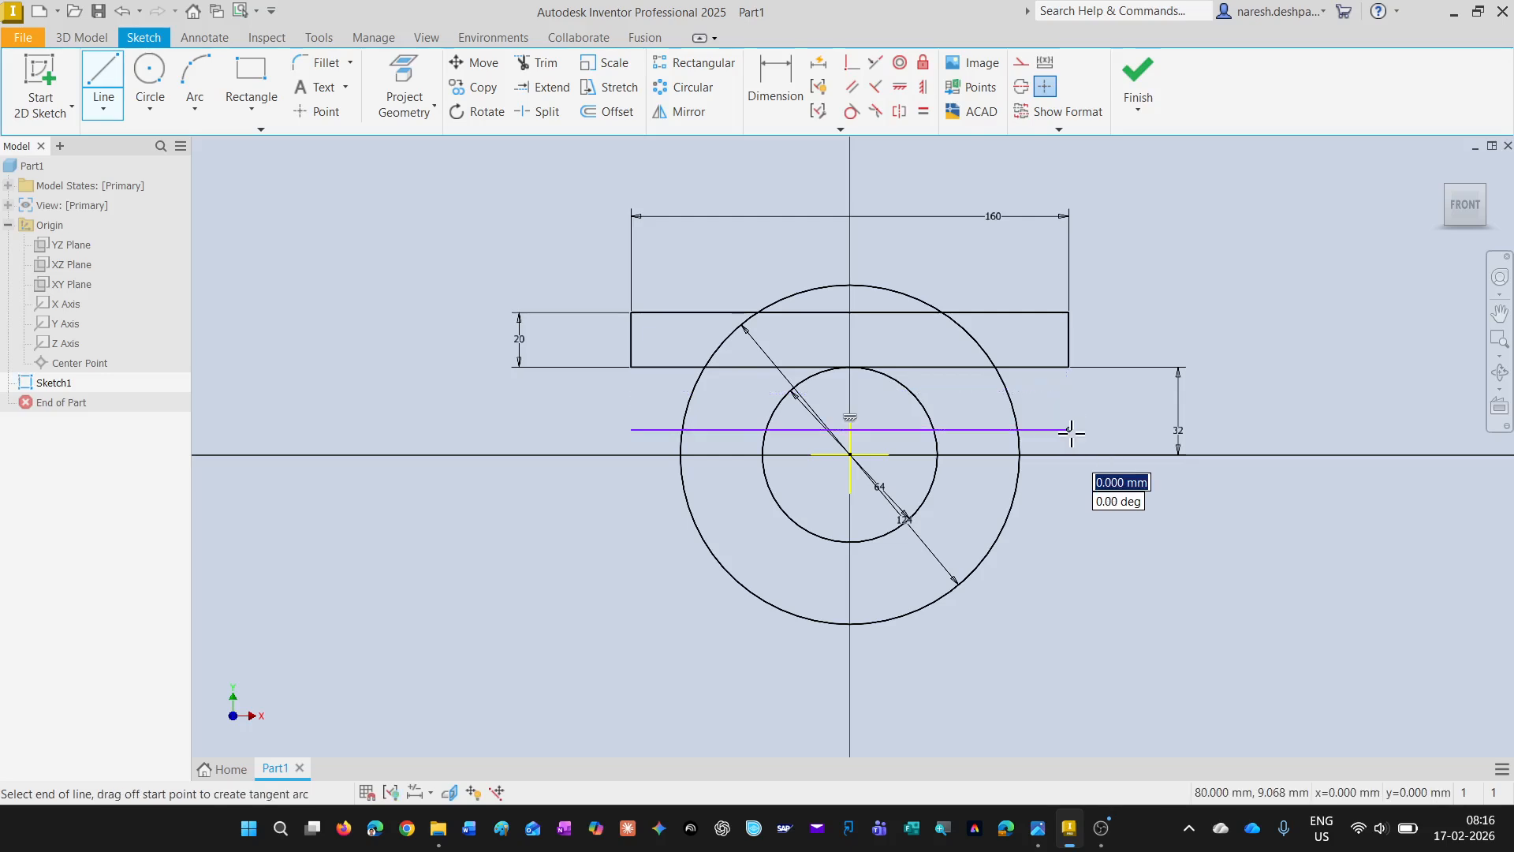
# Dimension the long horizontal line 29 mm below the rectangle's lower edge
pyautogui.click(777, 78)
pyautogui.click(666, 430)
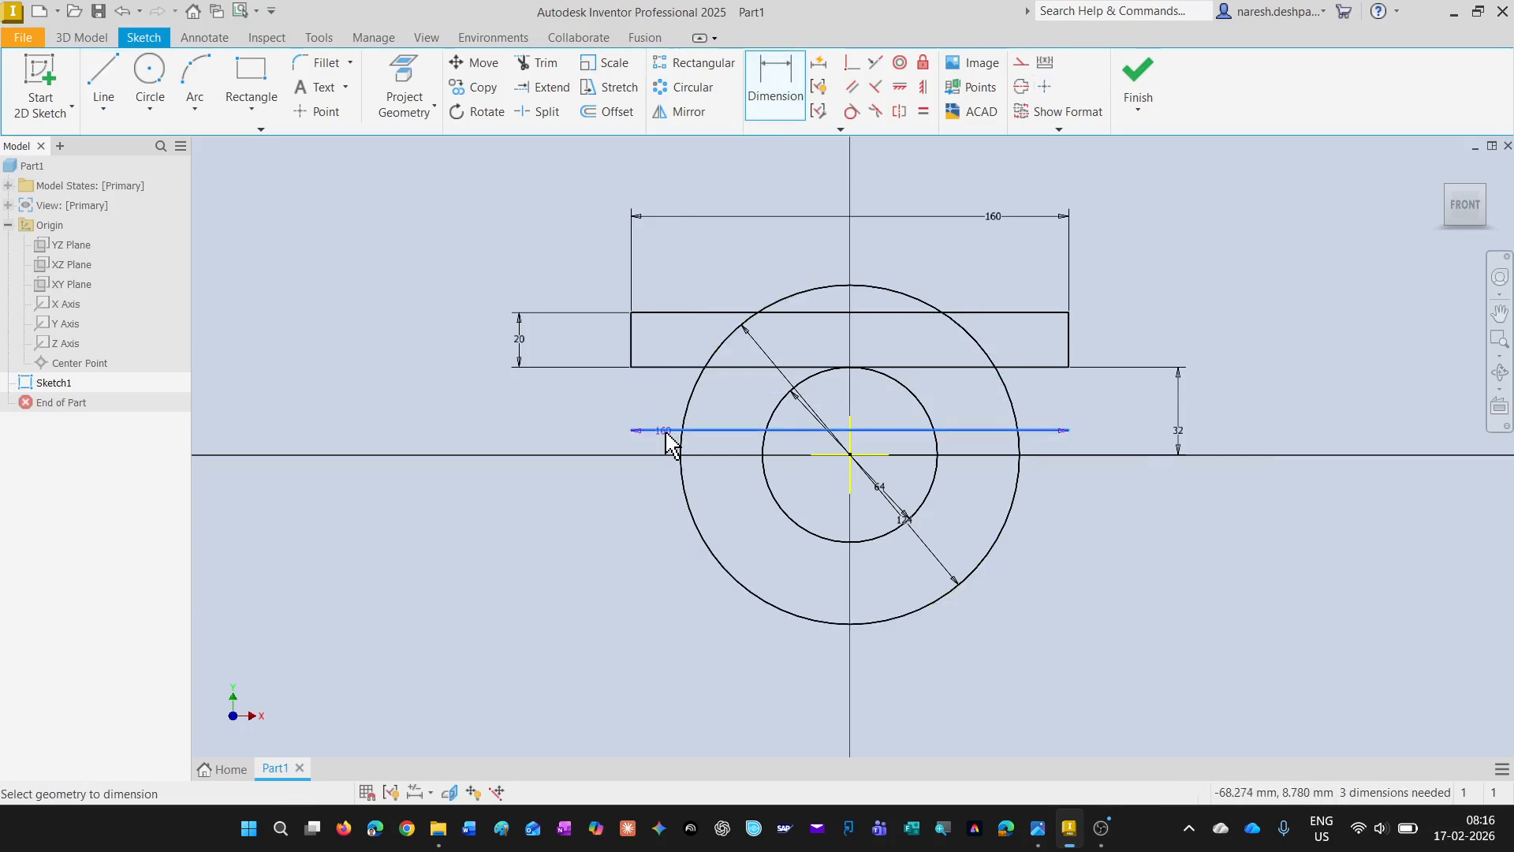
pyautogui.click(659, 384)
pyautogui.click(456, 415)
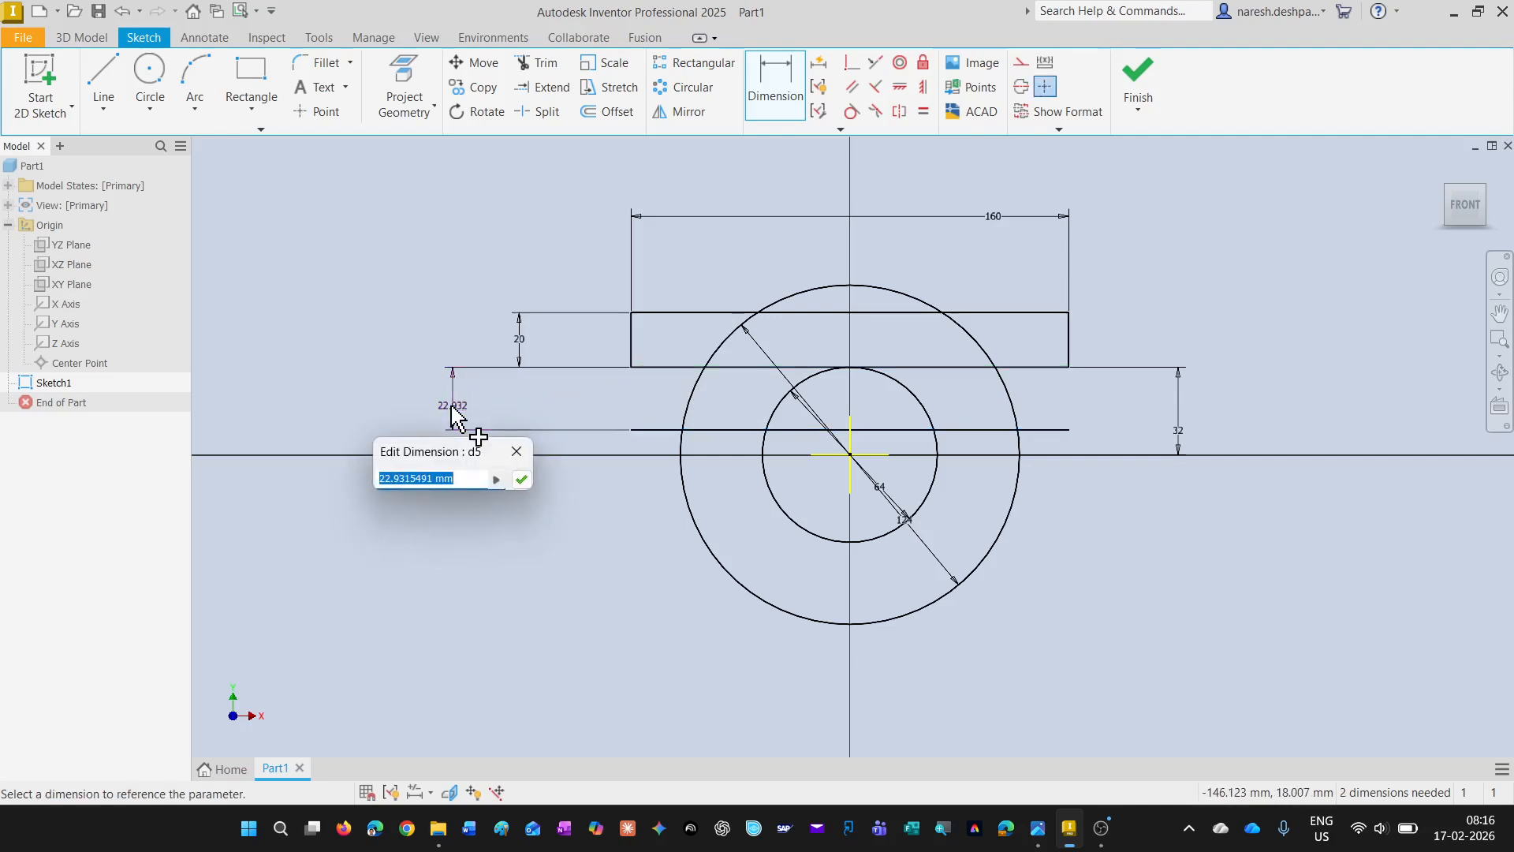
pyautogui.write('2')
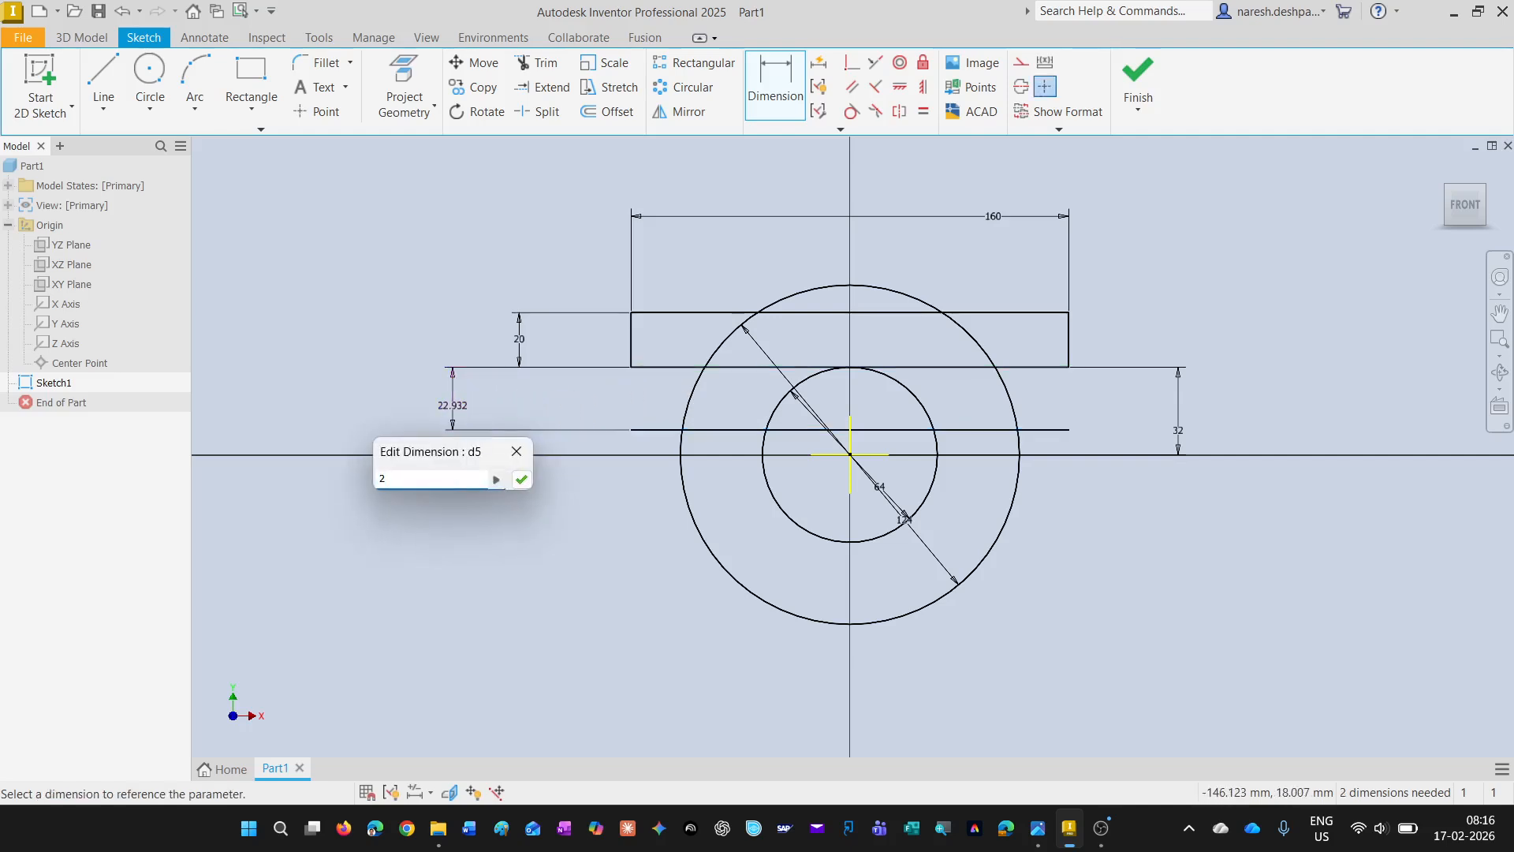
pyautogui.write('9')
pyautogui.press('Return')
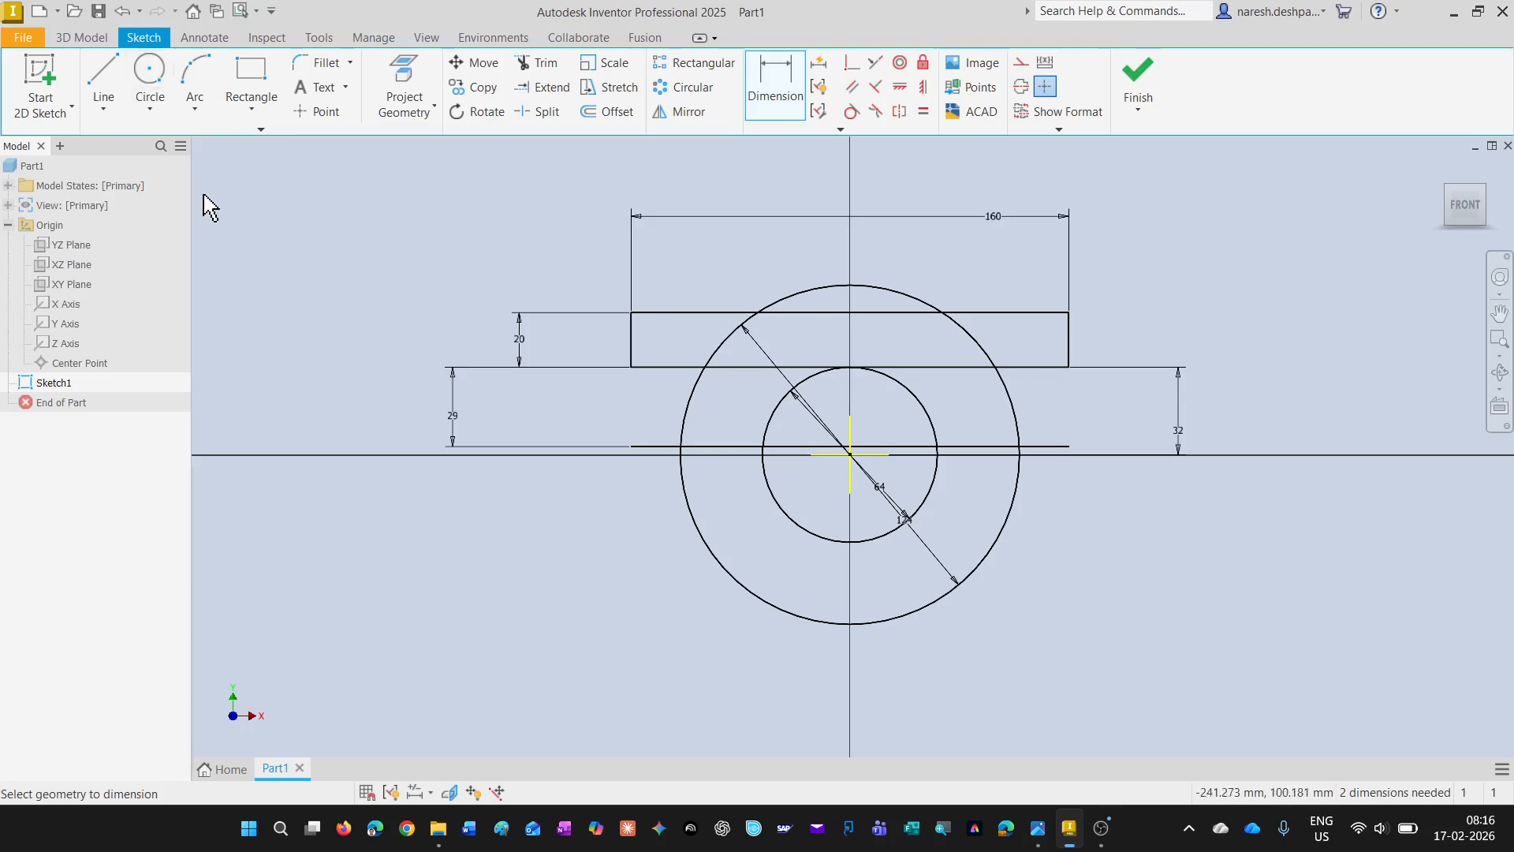
# Draw a 36 mm line leftward along the horizontal line from the Y axis, continuing with a vertical line about 44 mm up into the rectangle
pyautogui.click(103, 87)
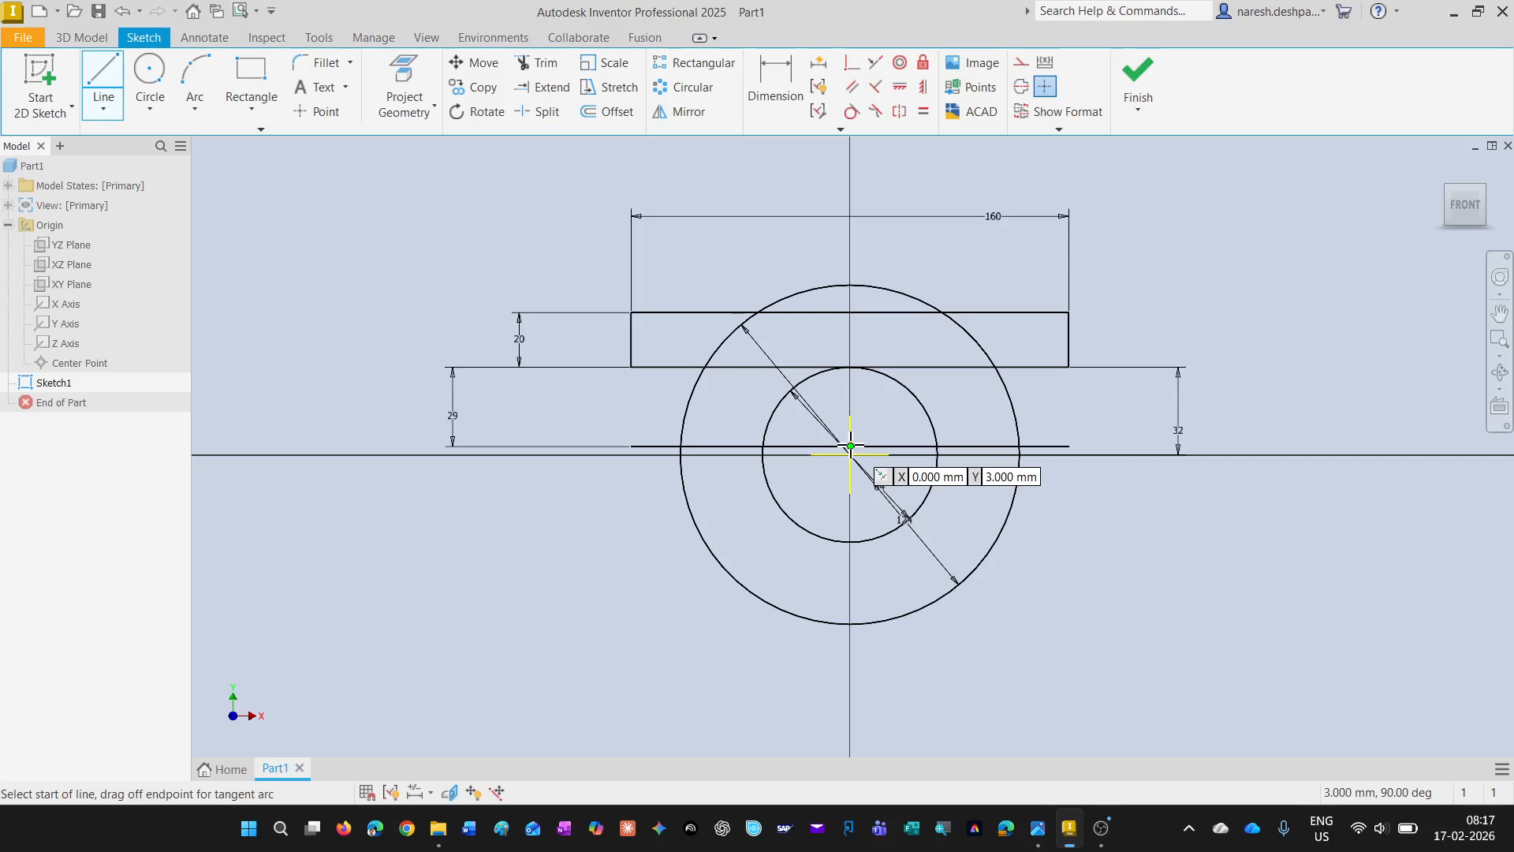
pyautogui.click(850, 447)
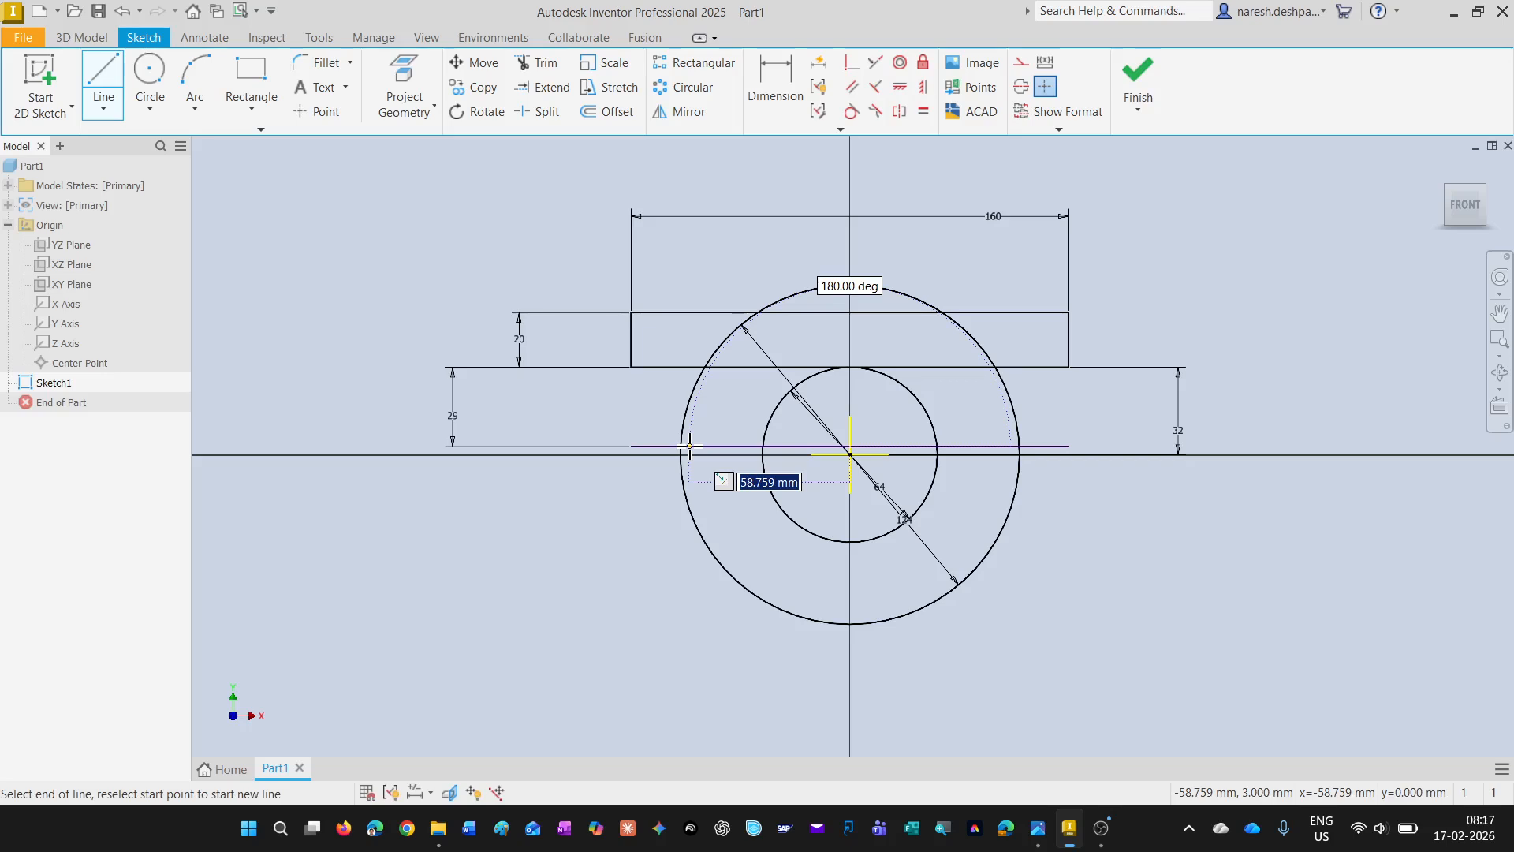
pyautogui.write('36')
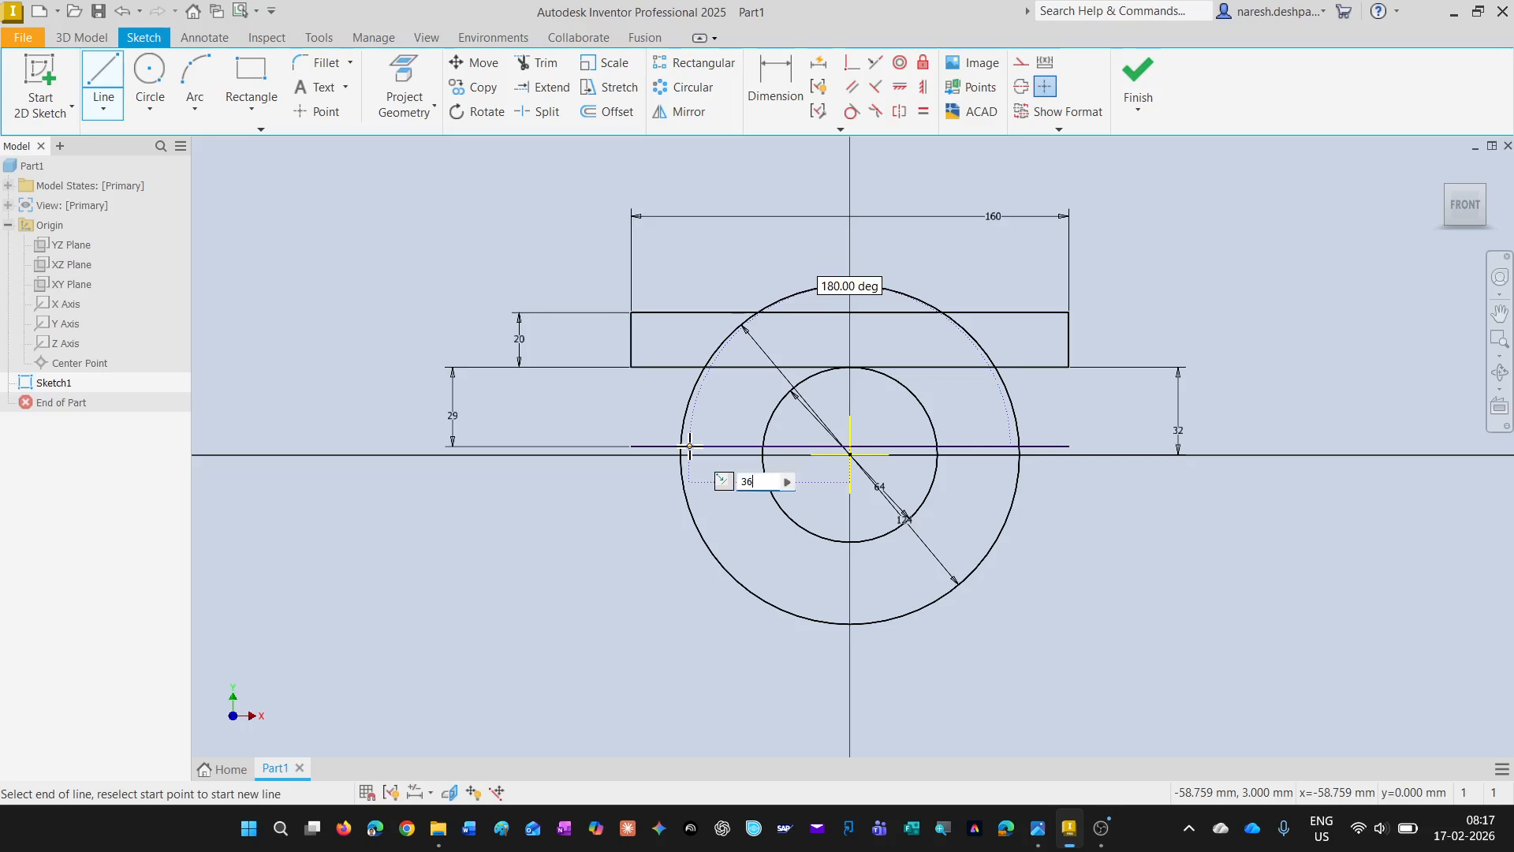
pyautogui.press('Return')
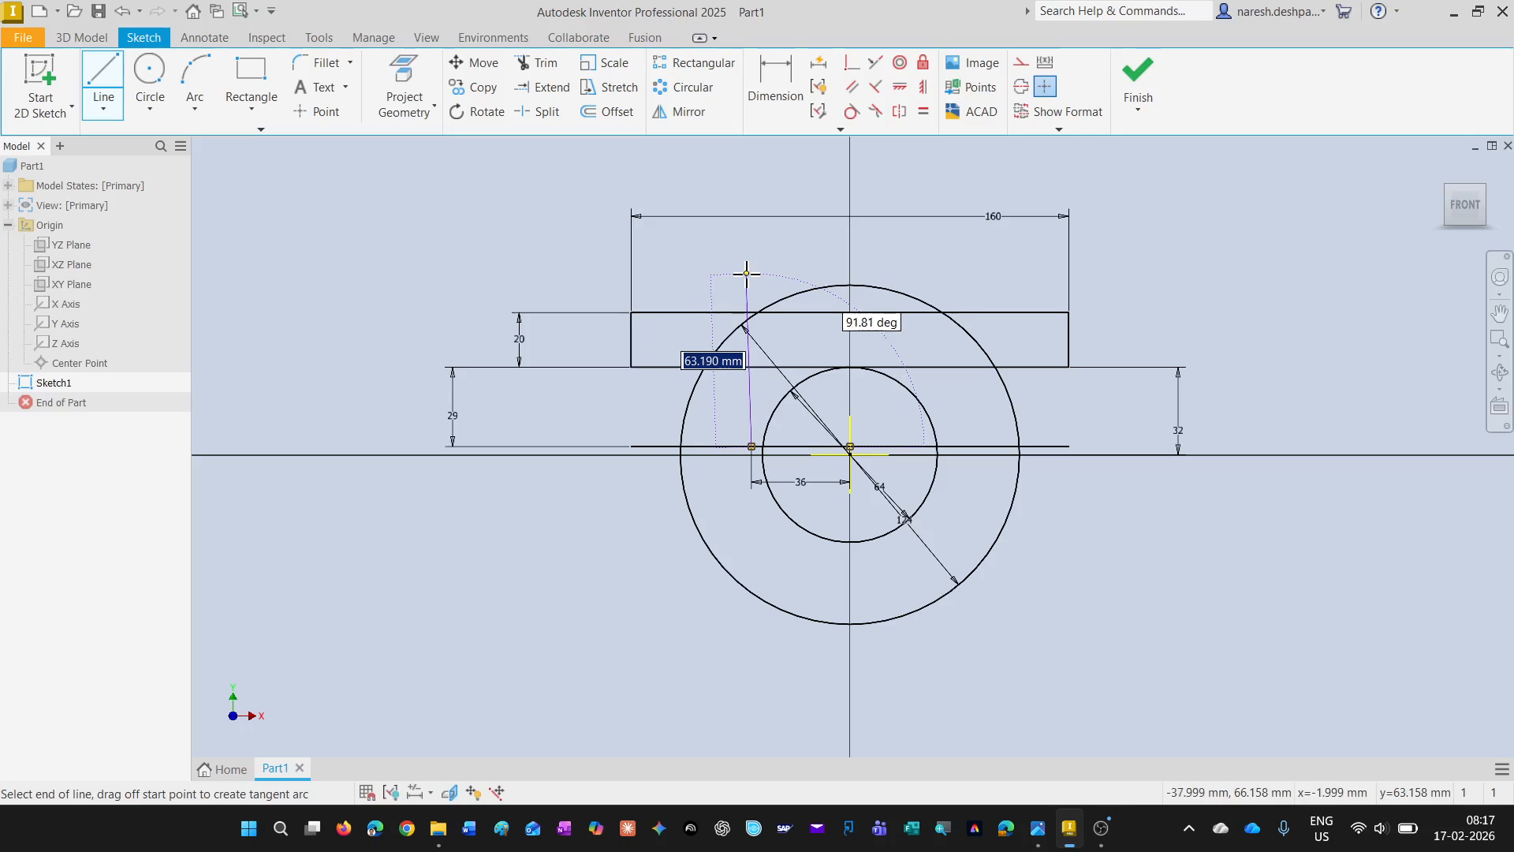
pyautogui.click(751, 325)
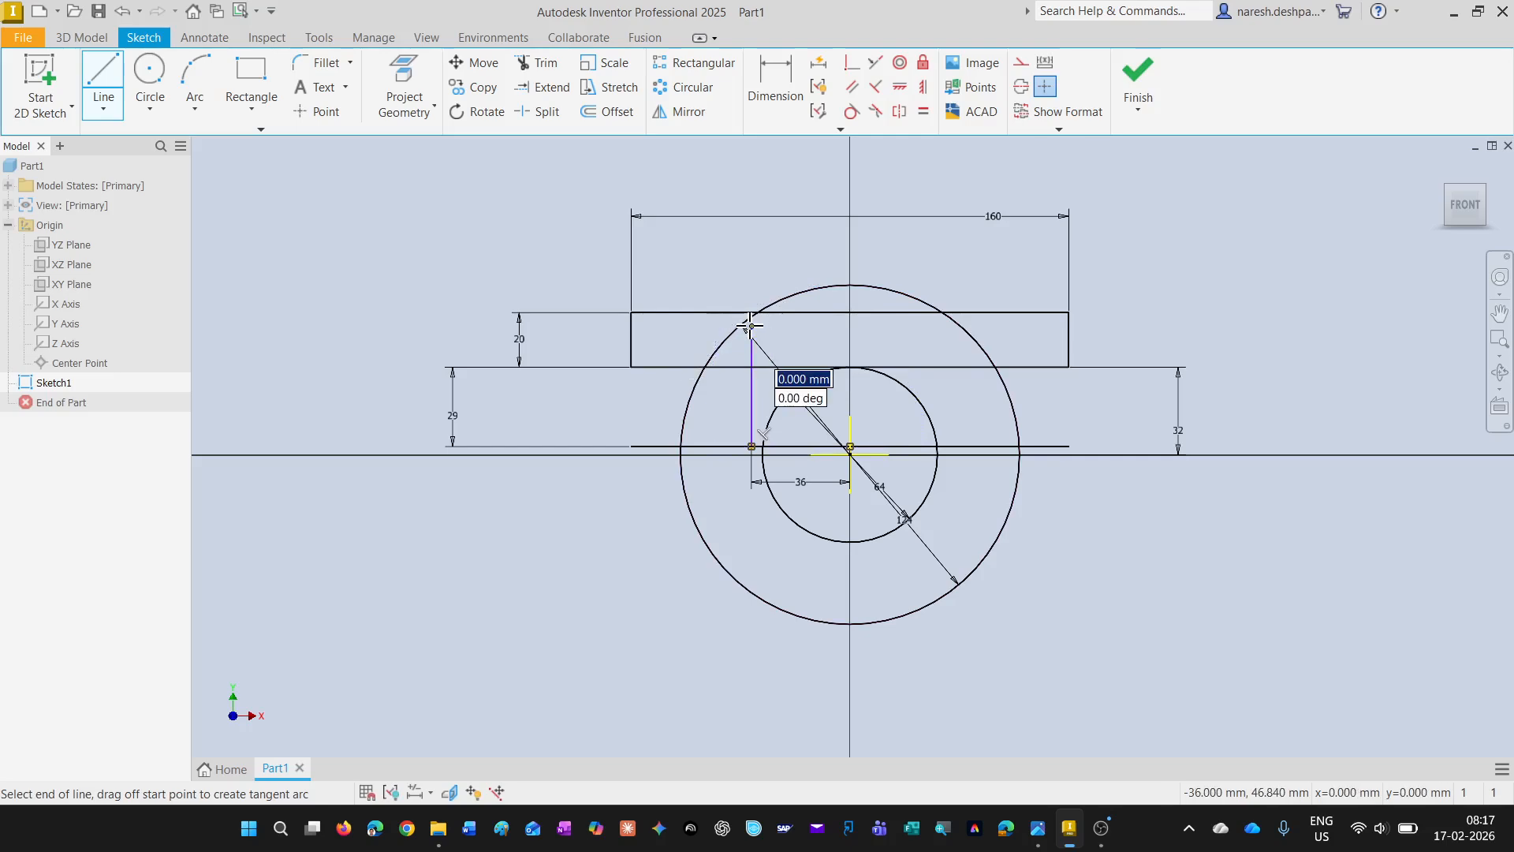
pyautogui.press('Escape')
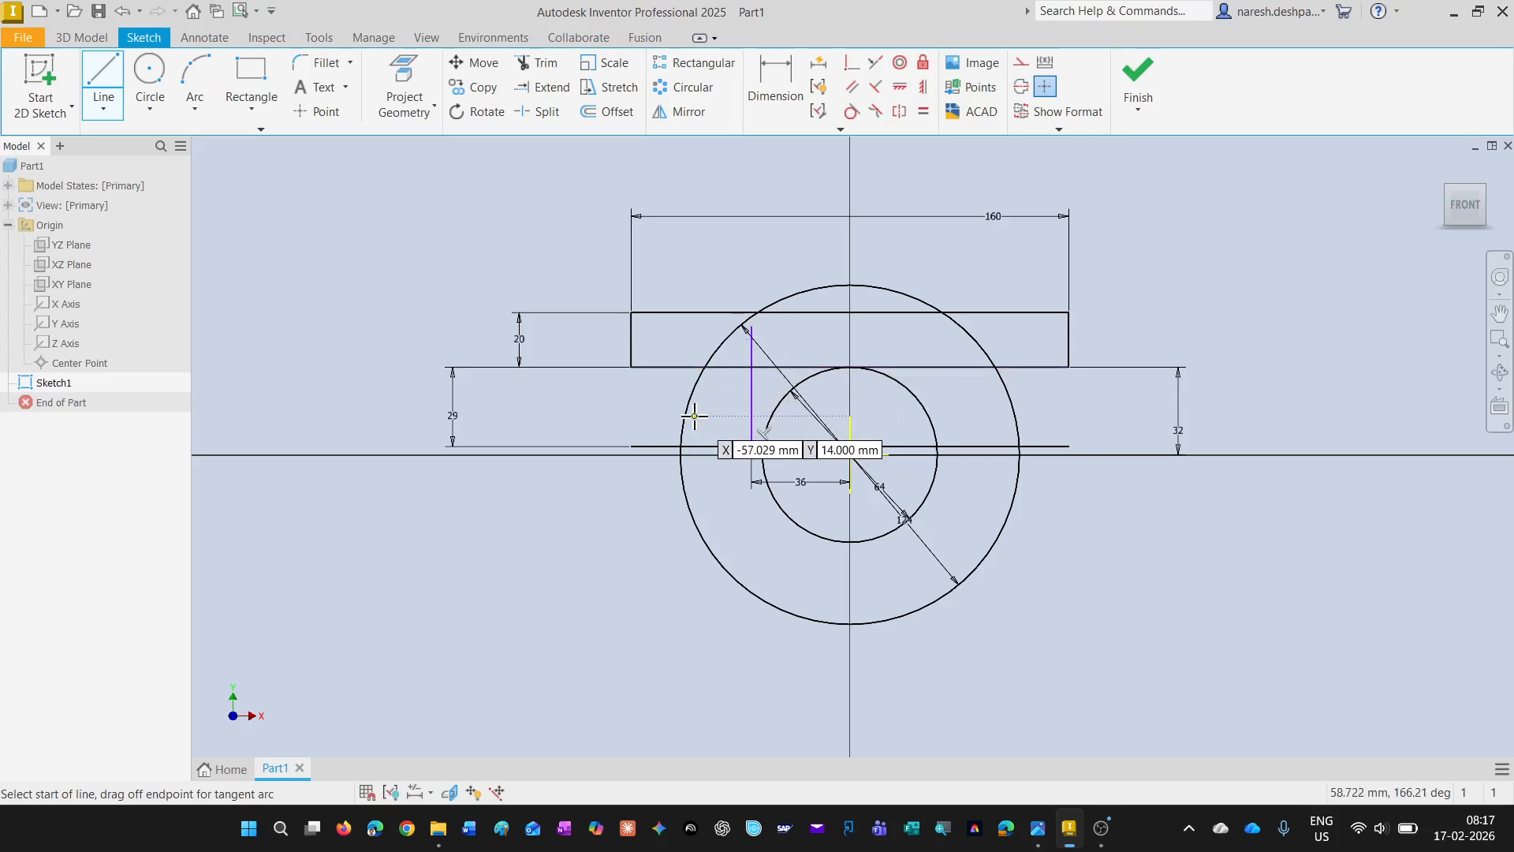
pyautogui.press('Escape')
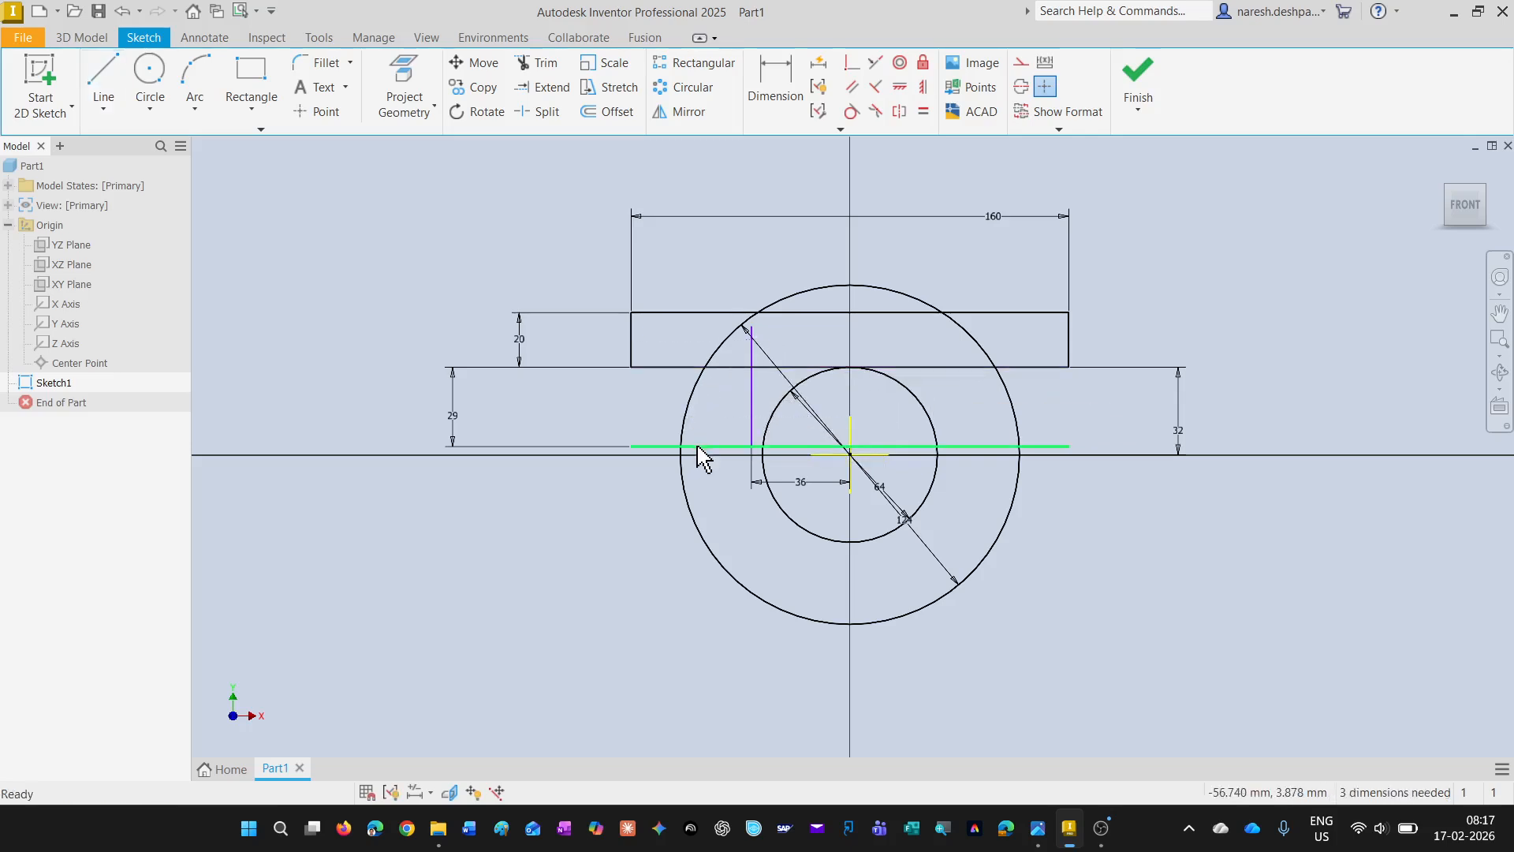
# Trim the horizontal line's overhang left of the new vertical line and the vertical line's end above the rectangle's lower edge
pyautogui.click(530, 63)
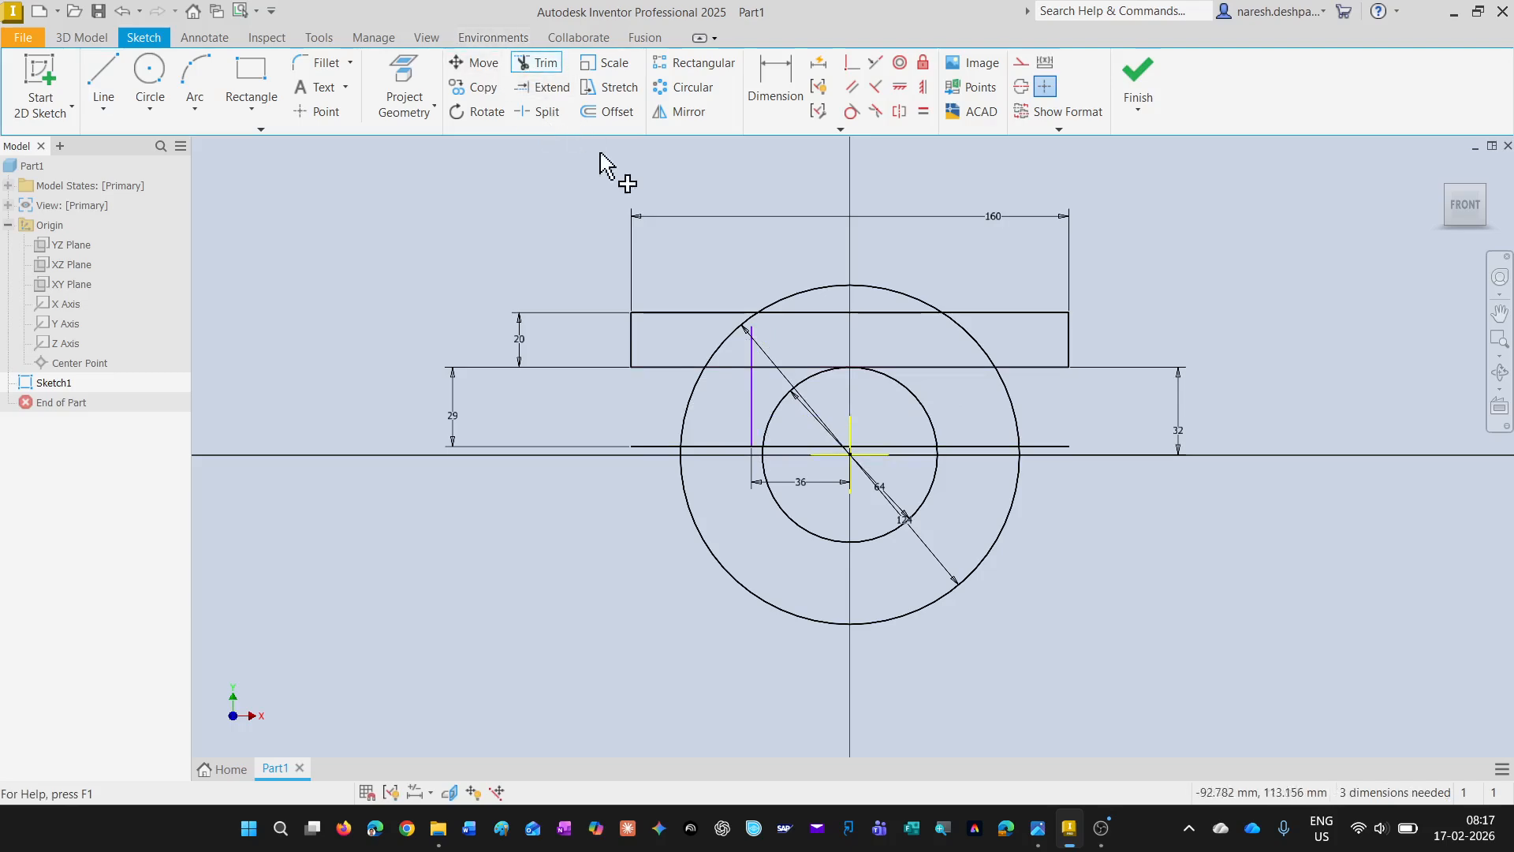
pyautogui.click(702, 447)
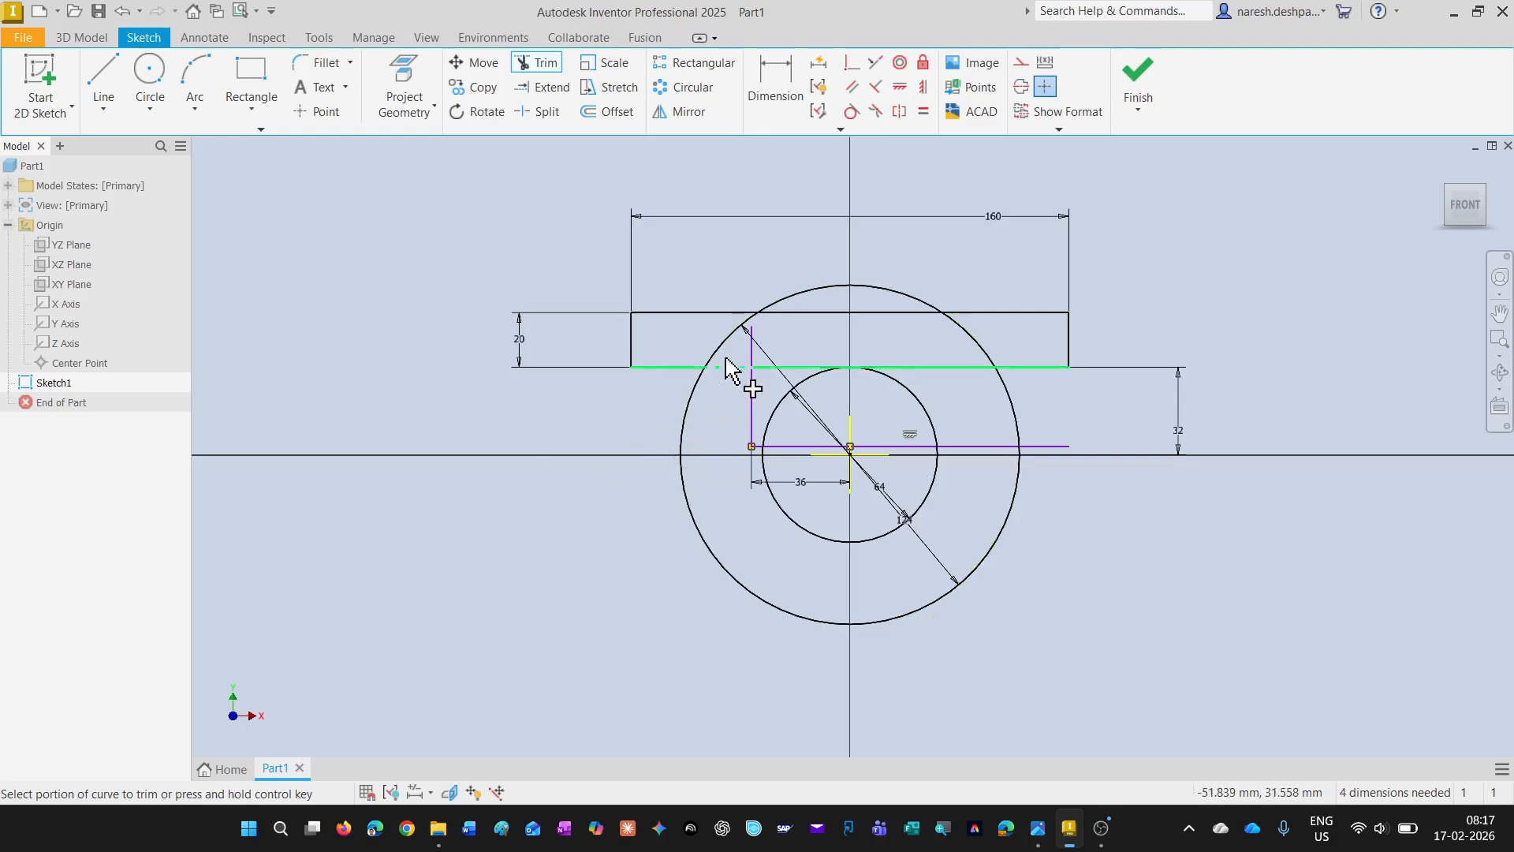
pyautogui.click(751, 347)
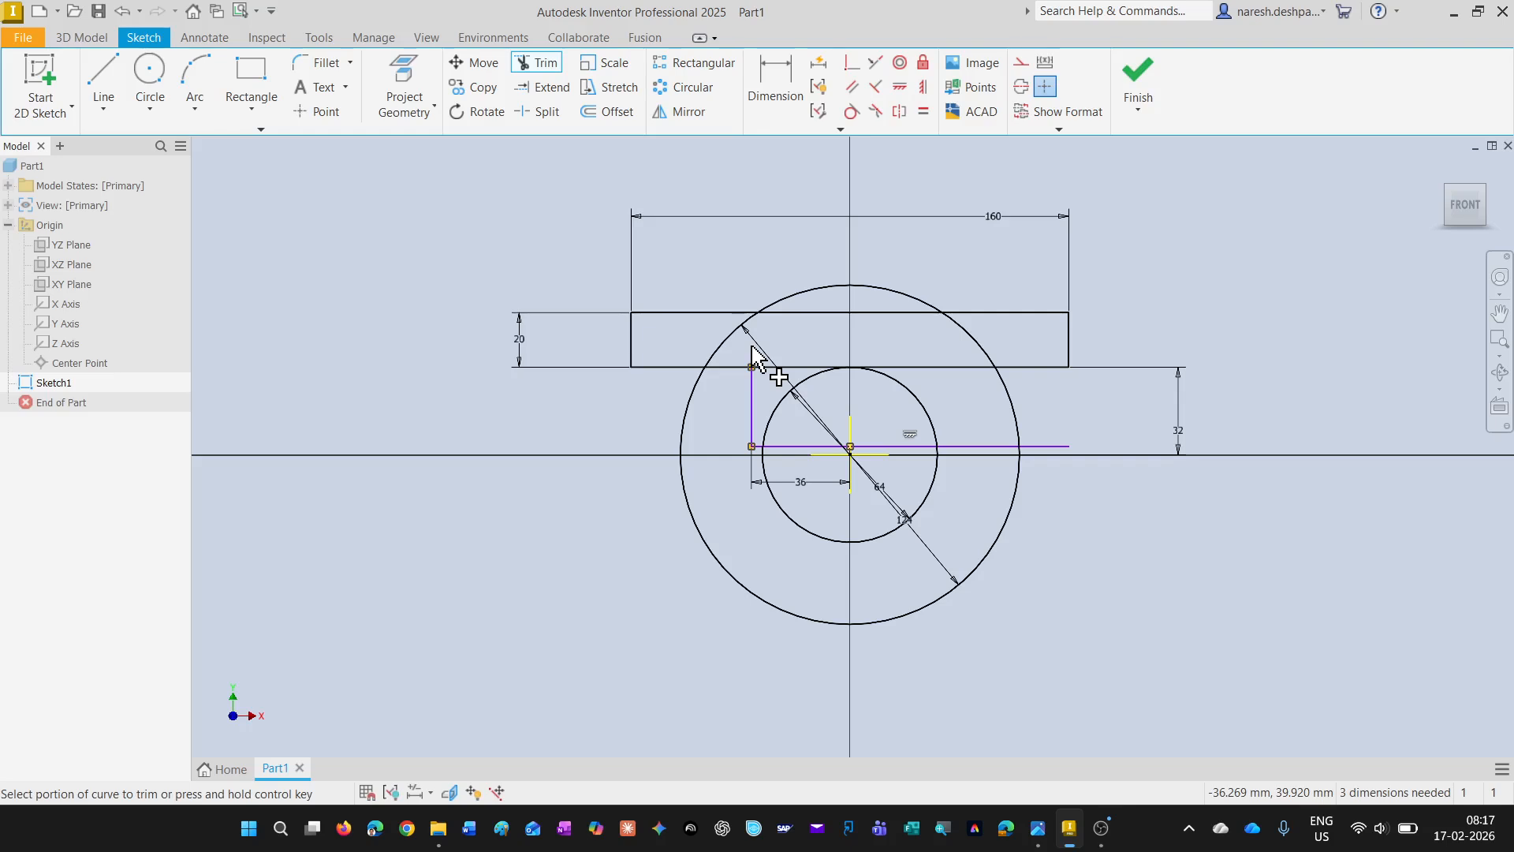
# Trim the large circle to its arc above the rectangle and remove the rectangle's upper edge beneath that arc
pyautogui.click(725, 344)
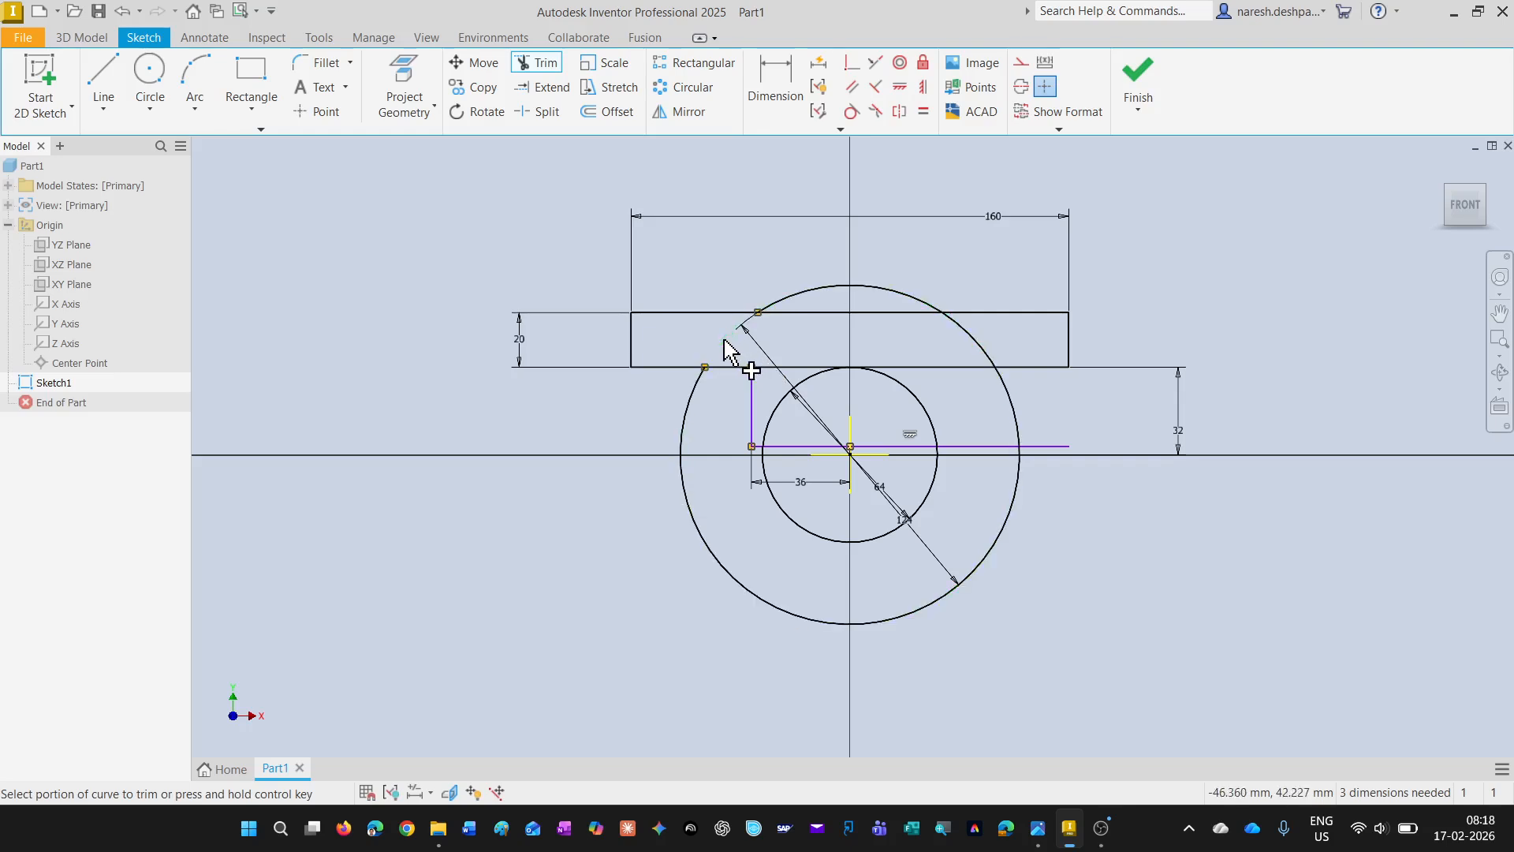
pyautogui.click(987, 354)
pyautogui.click(891, 319)
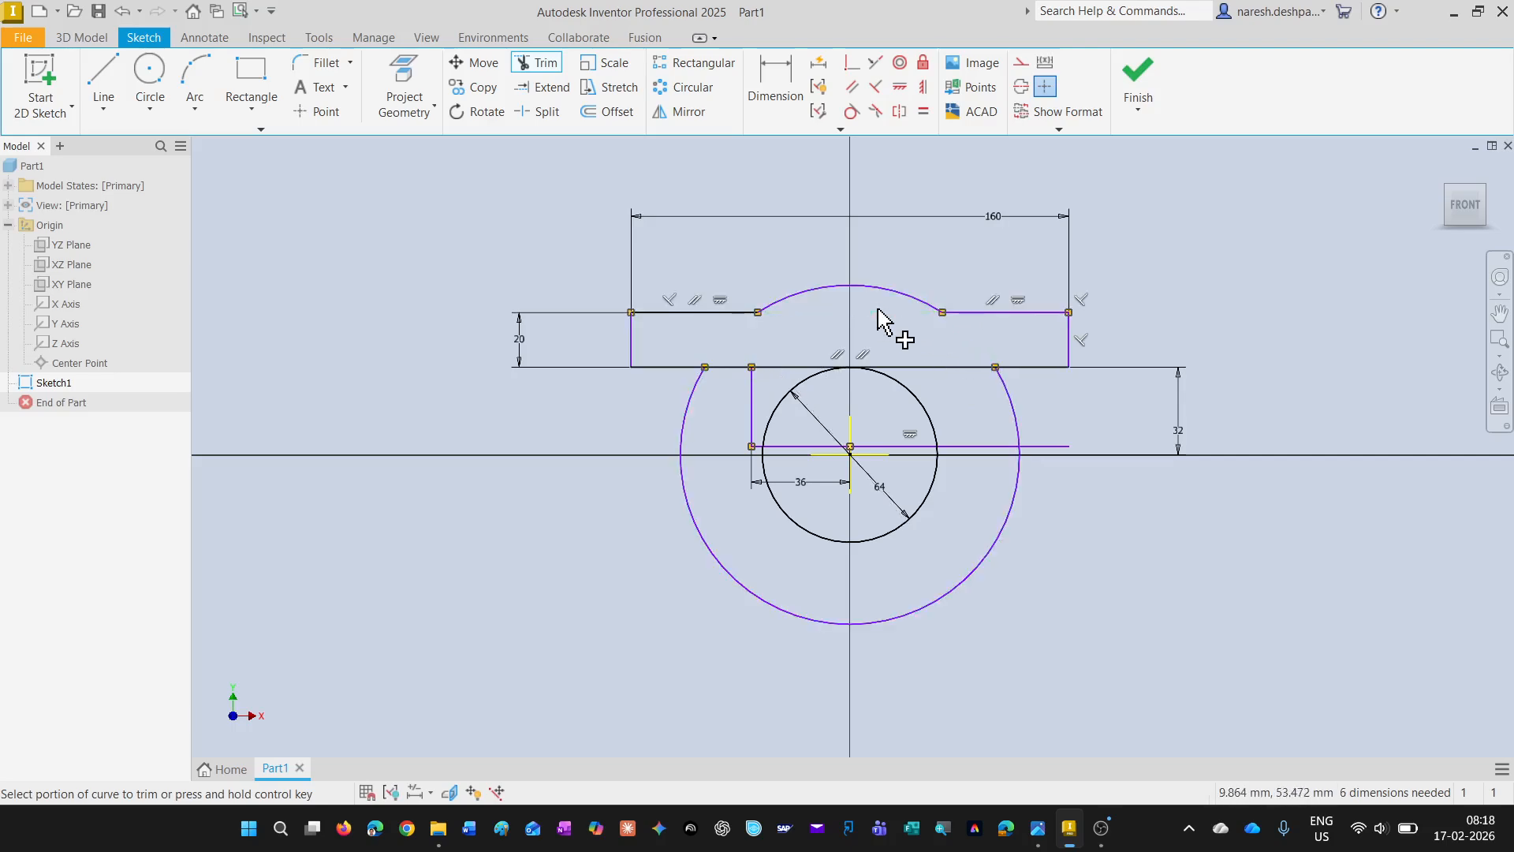
pyautogui.click(1012, 526)
pyautogui.click(1025, 429)
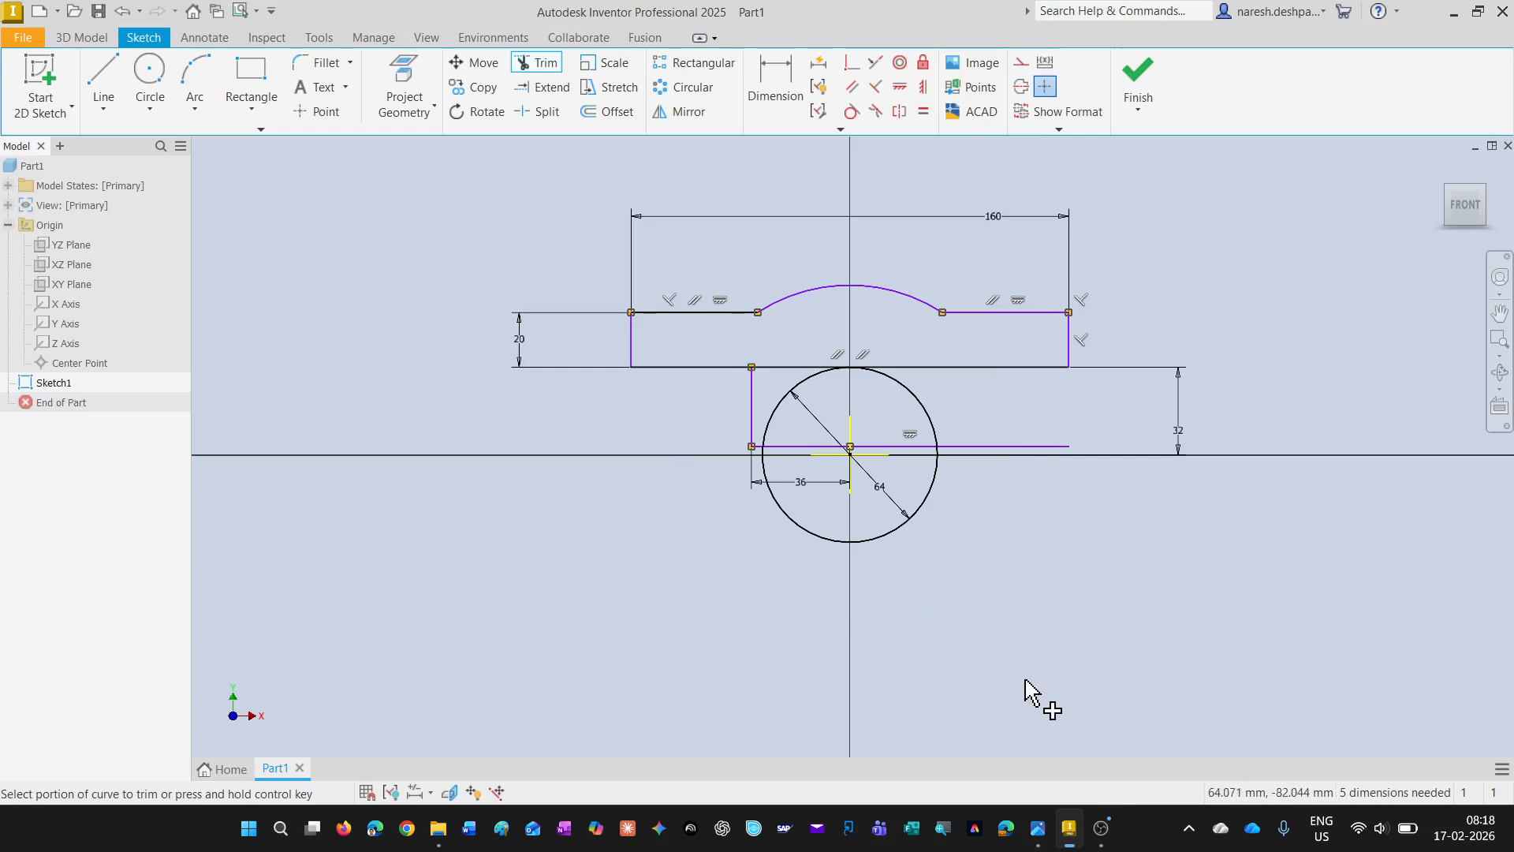
pyautogui.click(1020, 450)
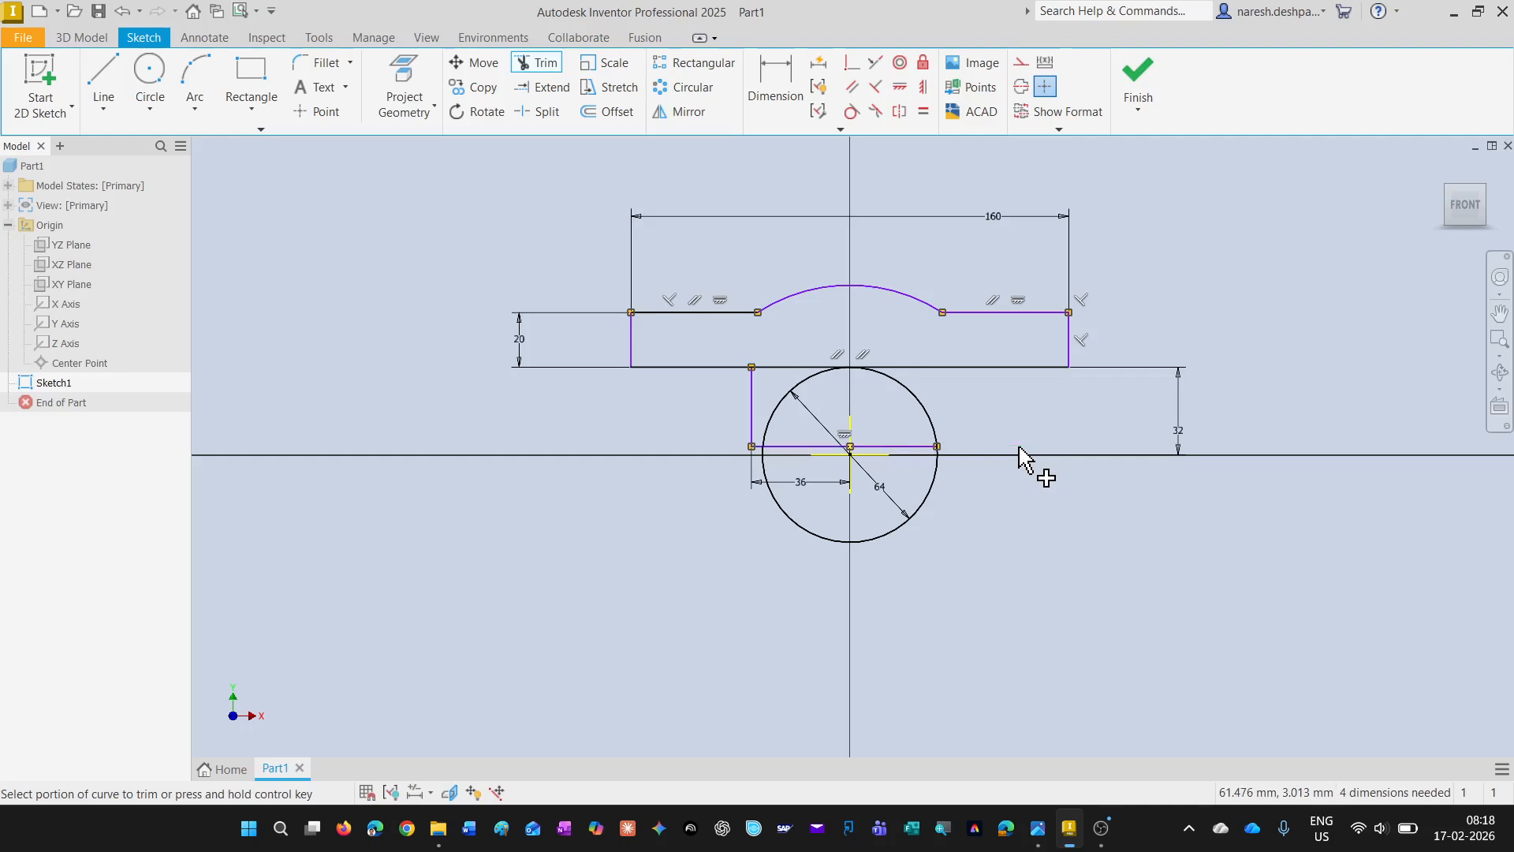
pyautogui.hotkey('ctrl', 'z')
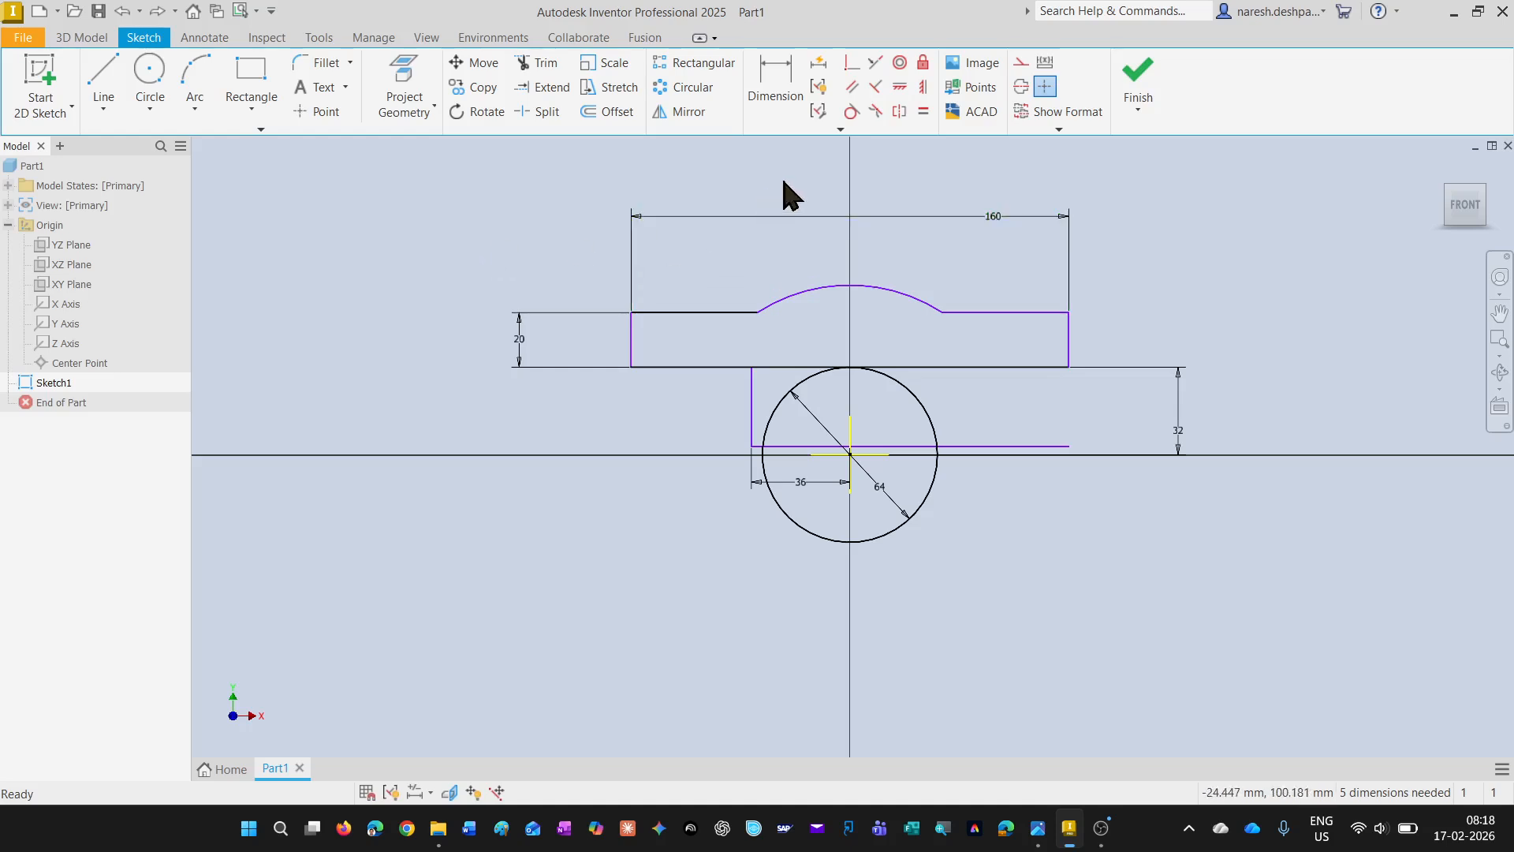
# Mirror the vertical line and the 36 mm horizontal line about the projected Y axis
pyautogui.click(693, 113)
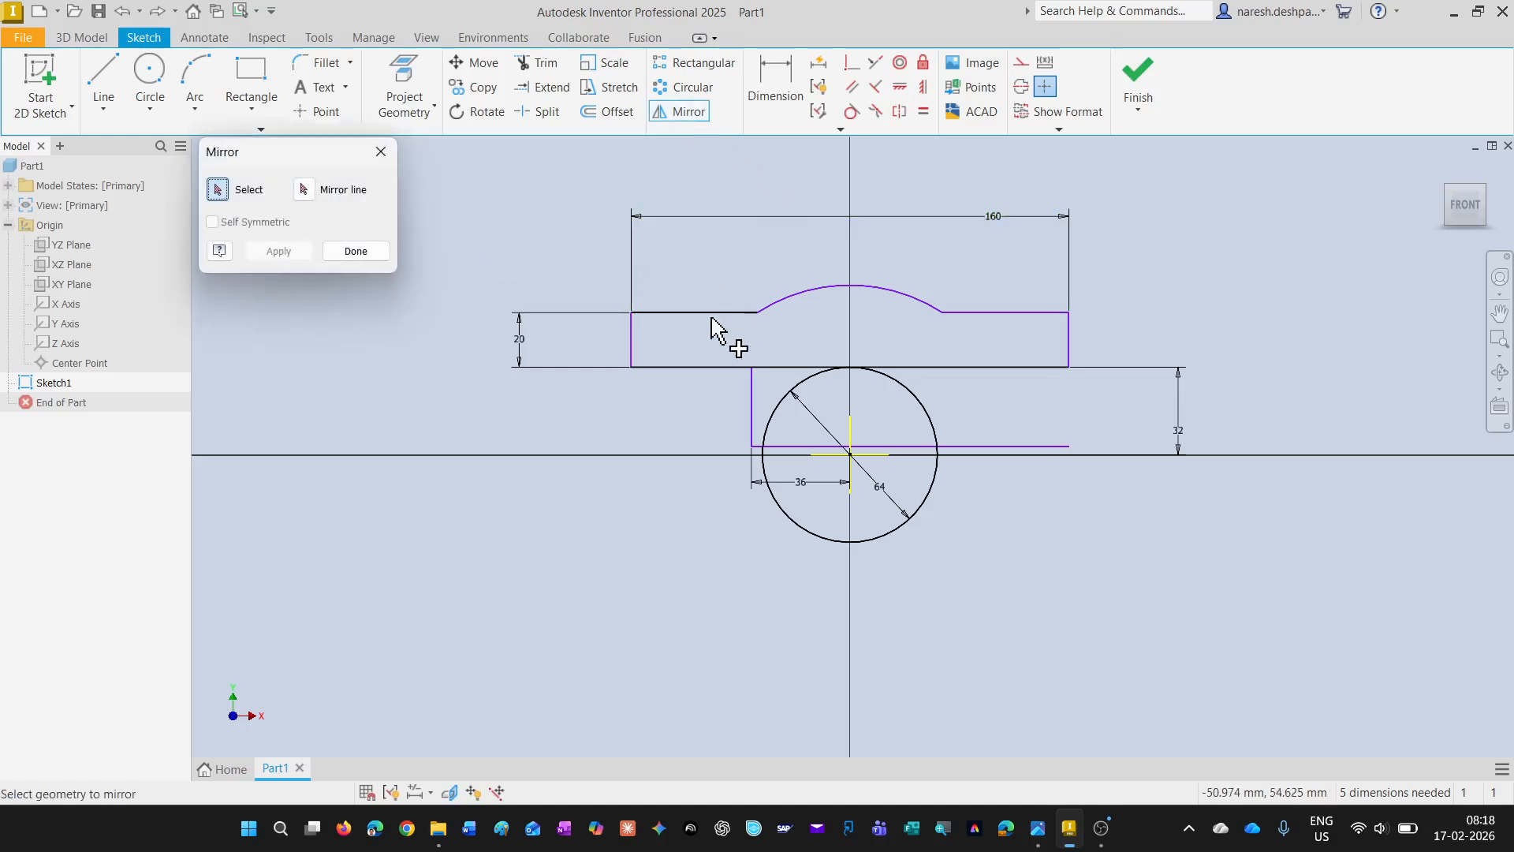
pyautogui.click(752, 430)
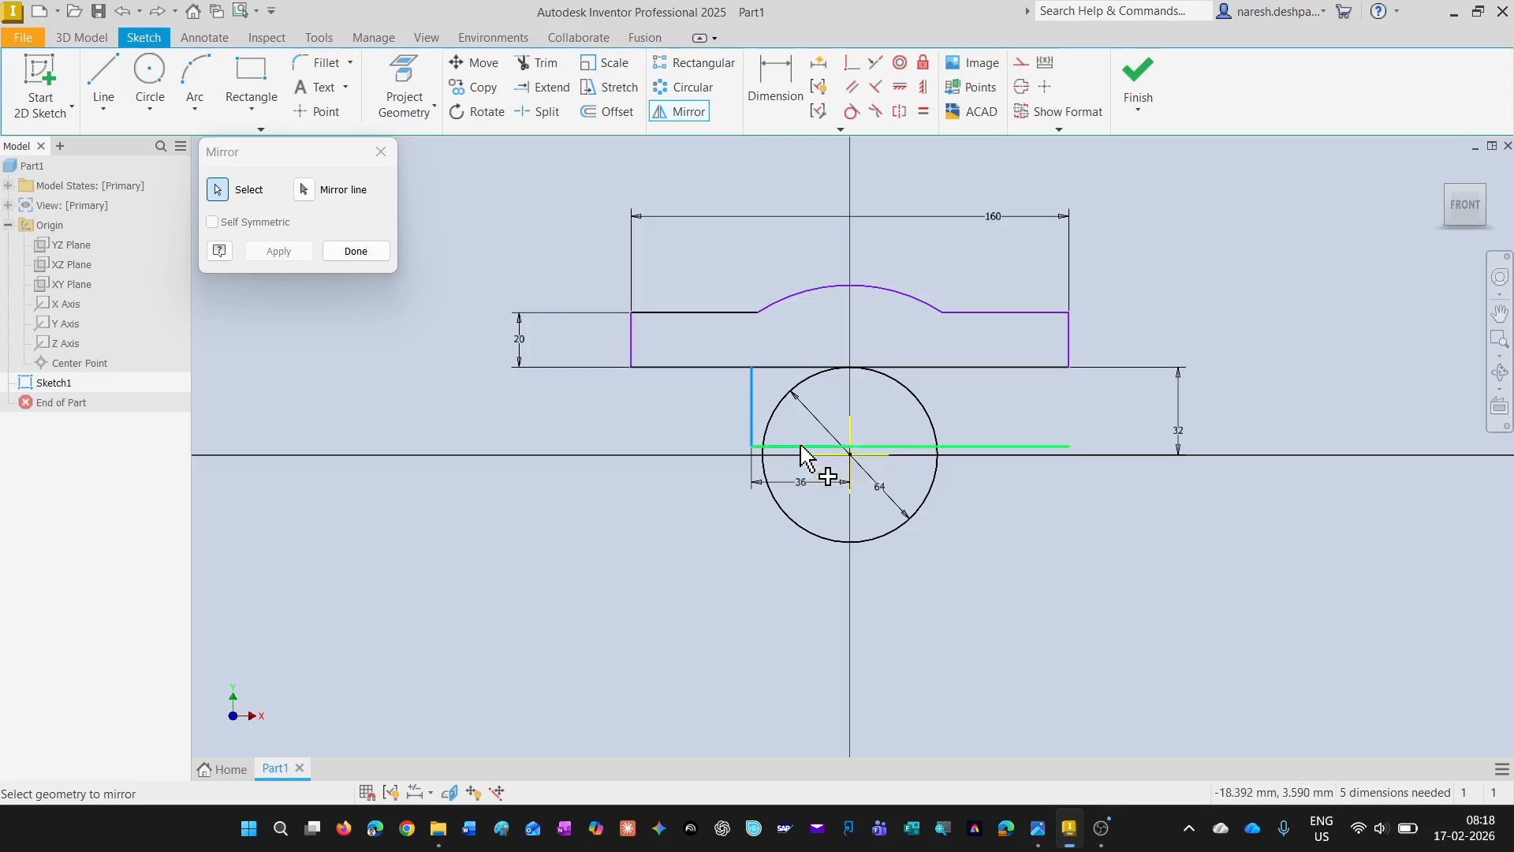
pyautogui.click(801, 446)
pyautogui.click(303, 189)
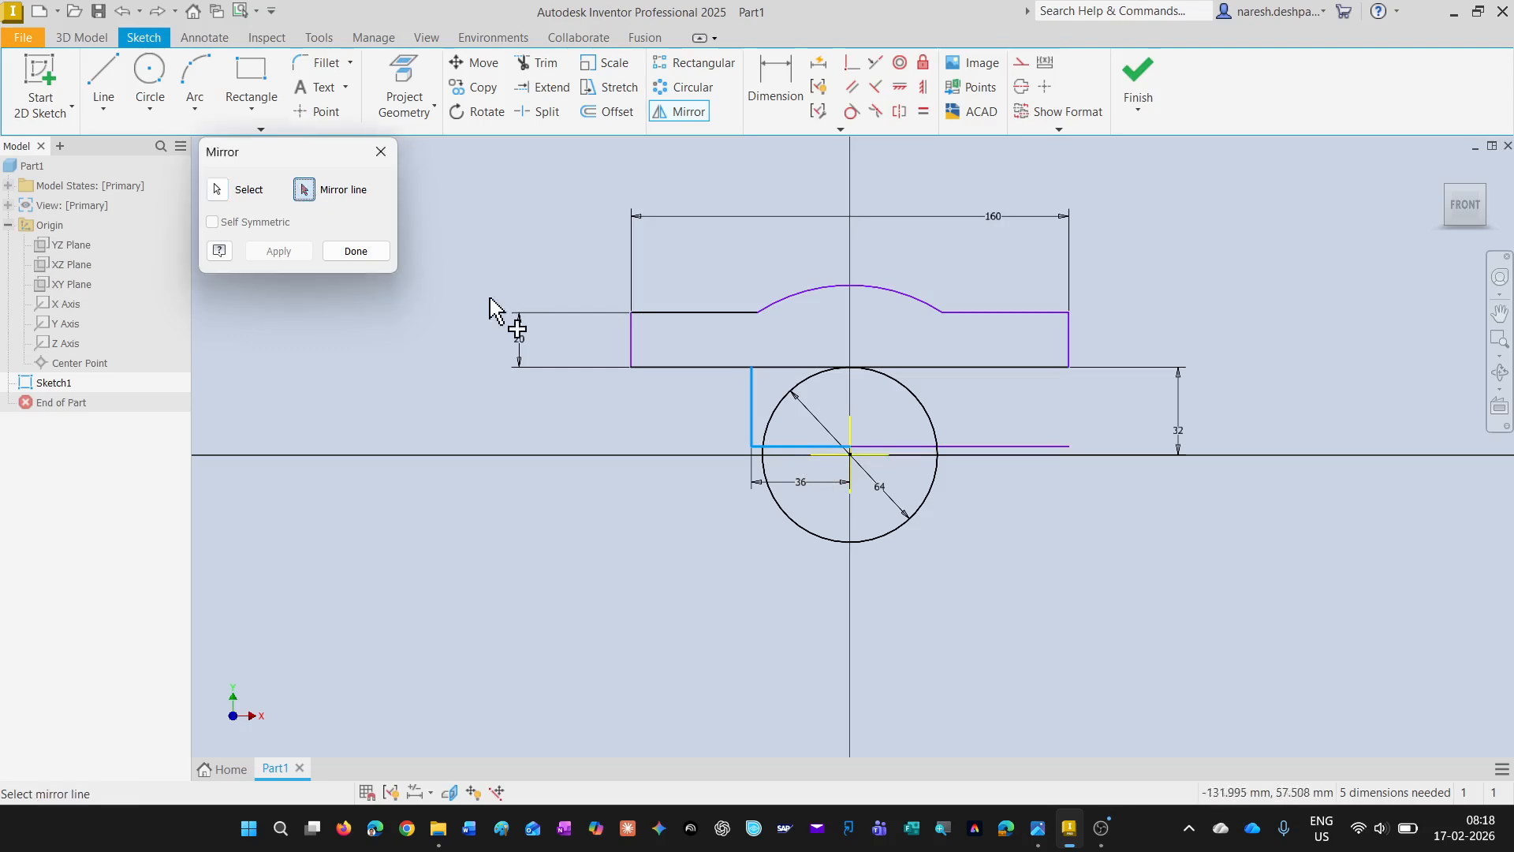
pyautogui.click(850, 438)
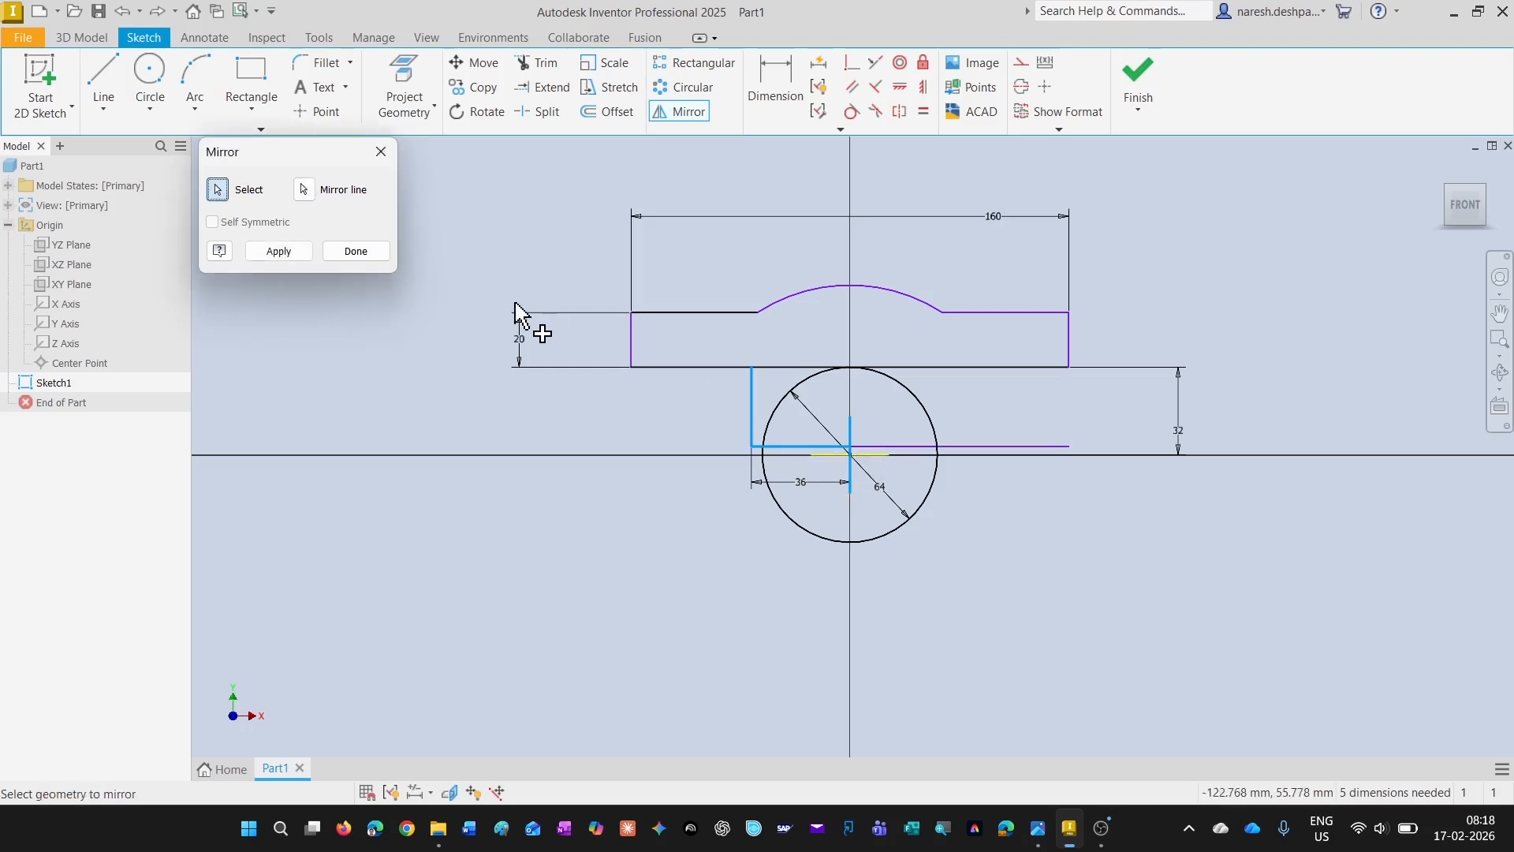
pyautogui.click(291, 249)
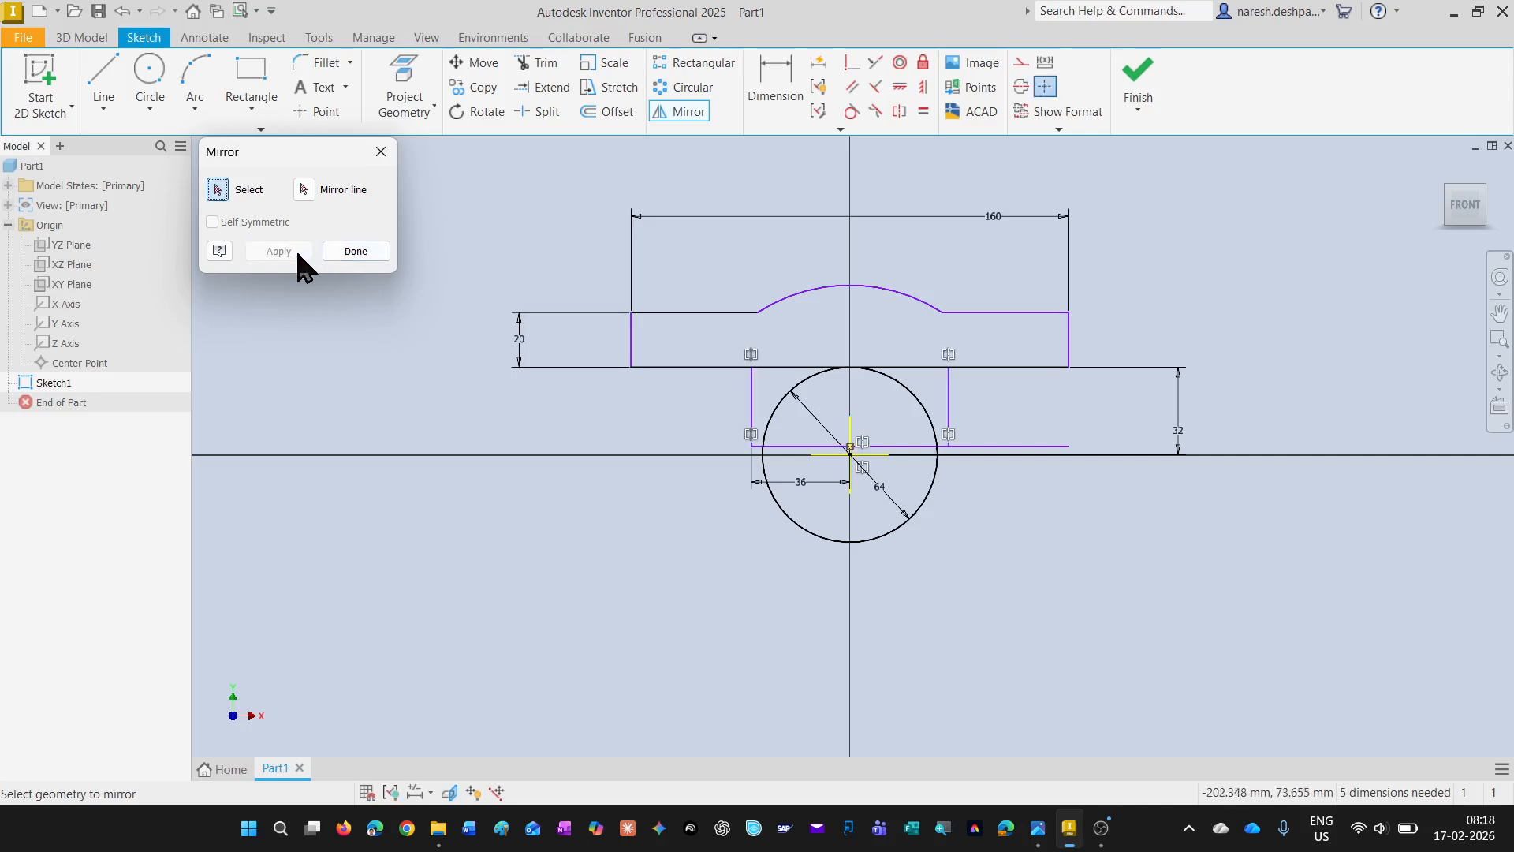
pyautogui.click(354, 252)
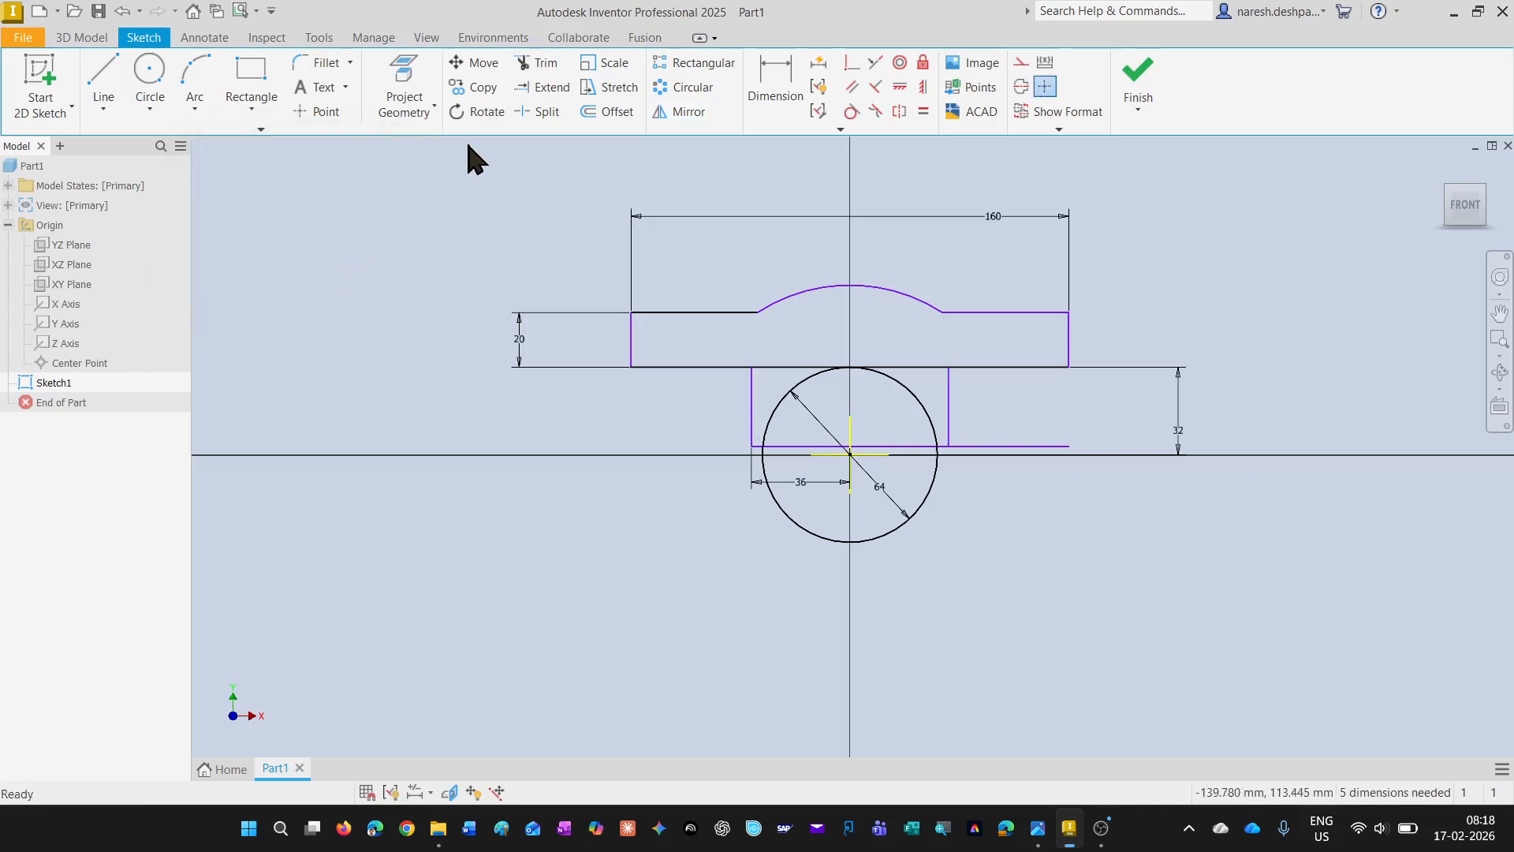
# Trim the long horizontal line's overhang to the right of the mirrored vertical line
pyautogui.click(530, 67)
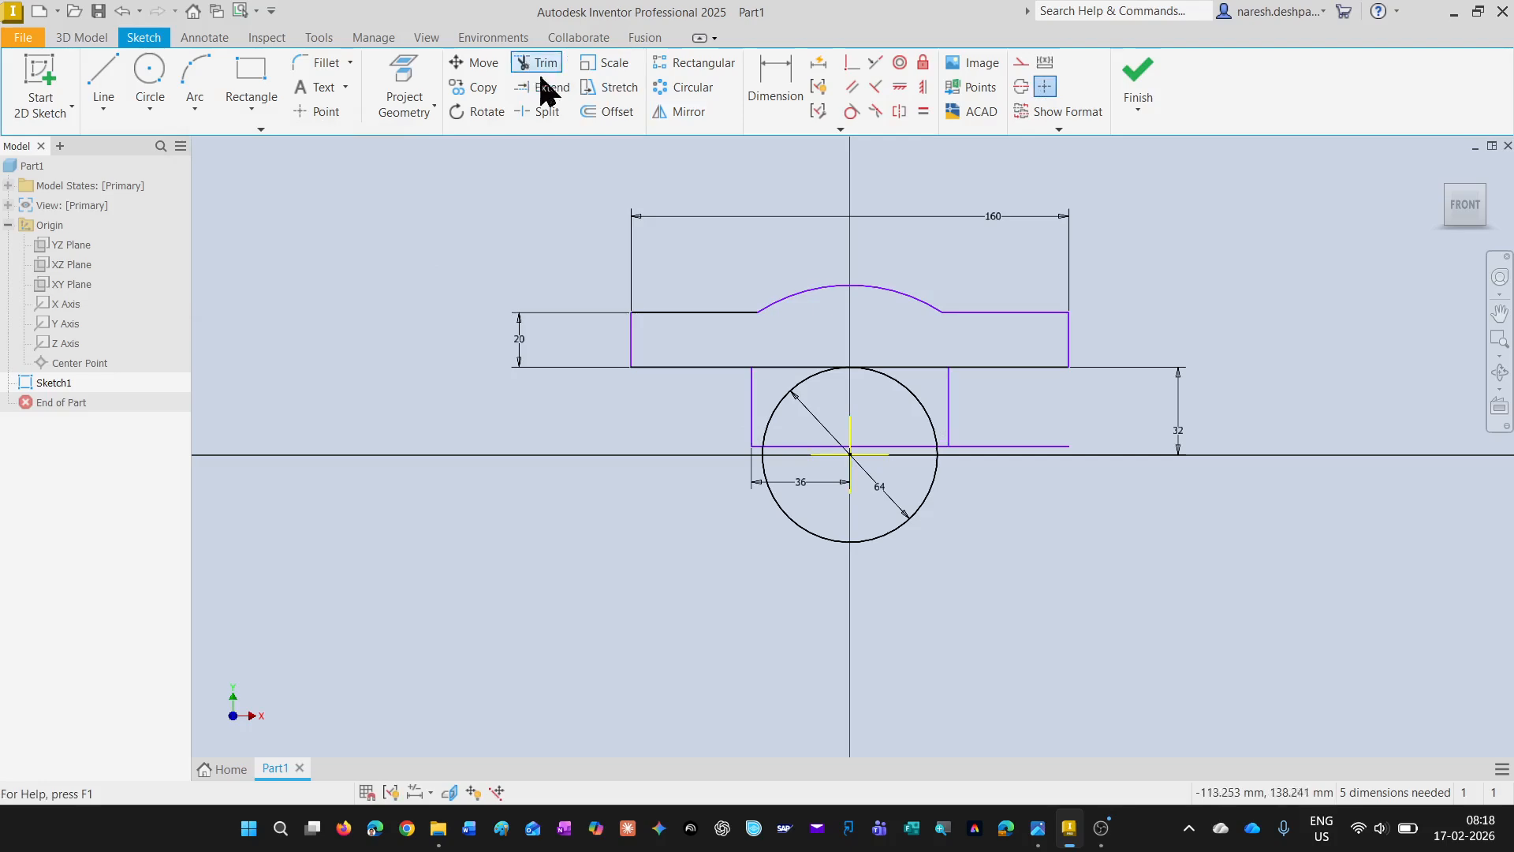
pyautogui.click(1035, 448)
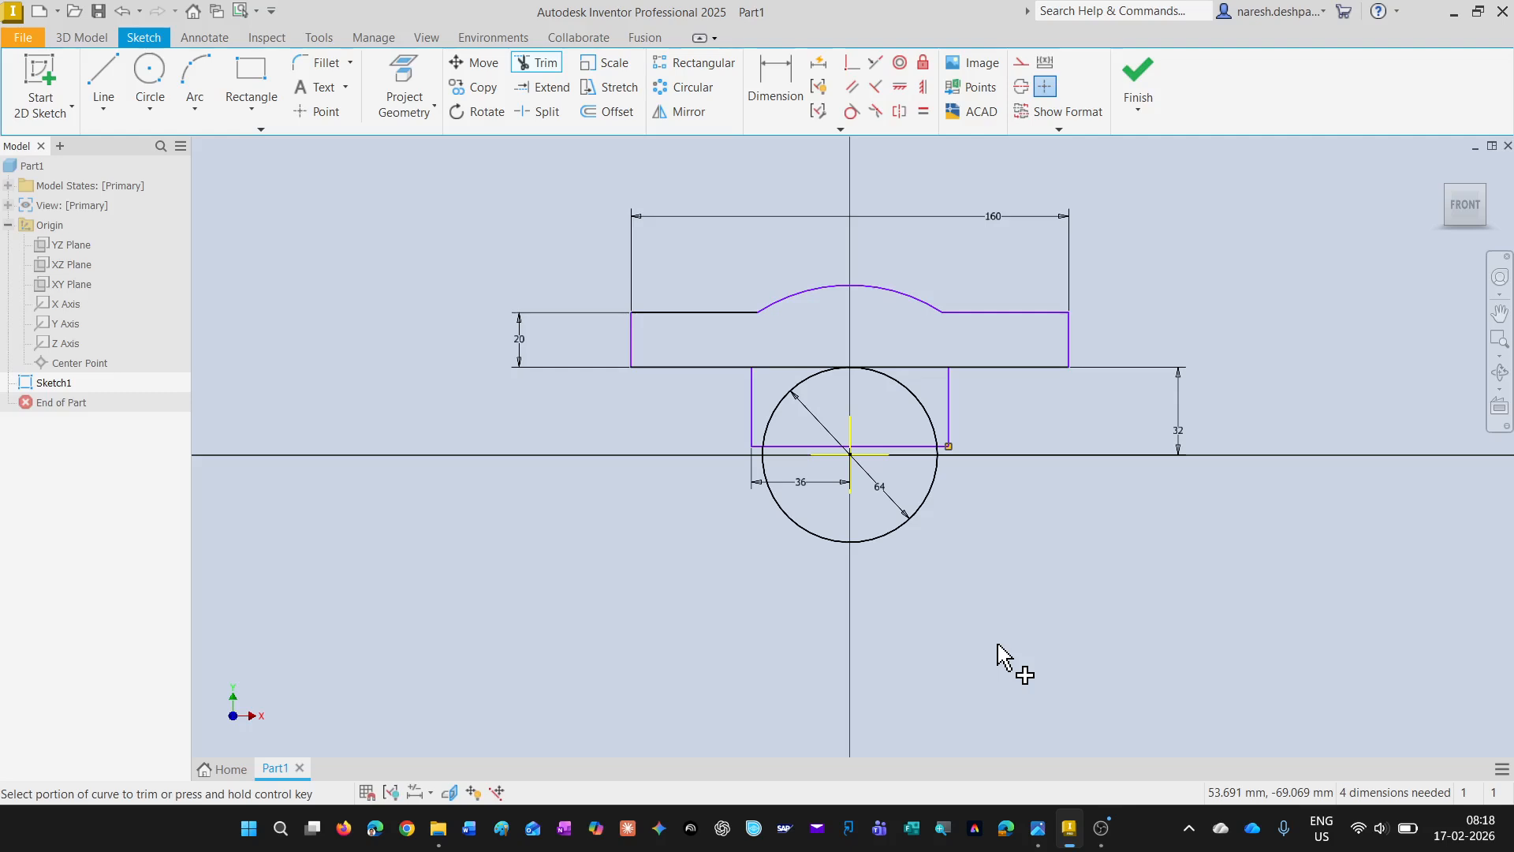
pyautogui.press('Escape')
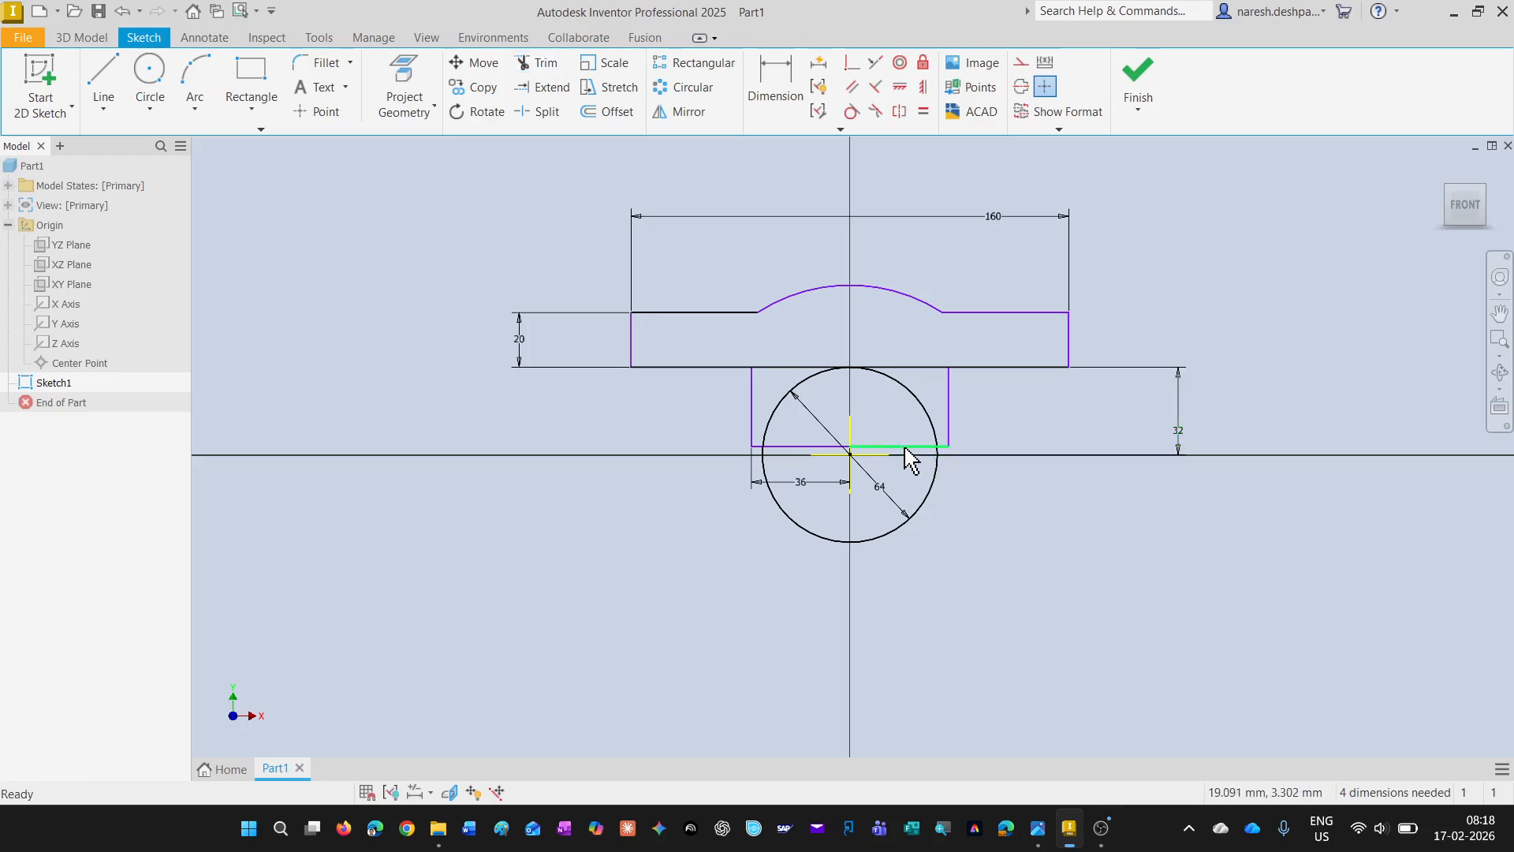
pyautogui.click(906, 448)
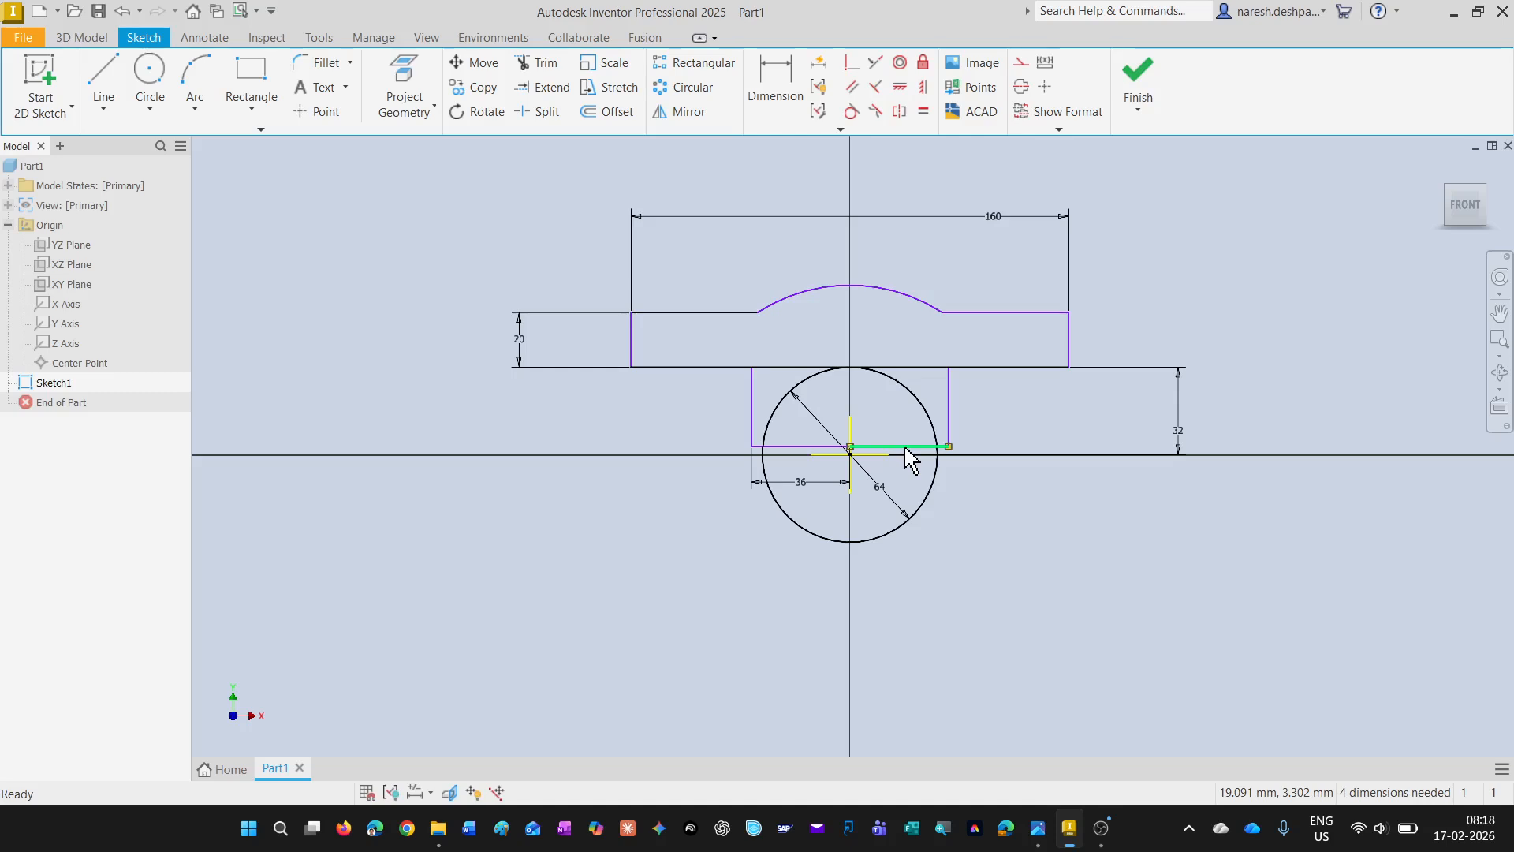
pyautogui.press('Escape')
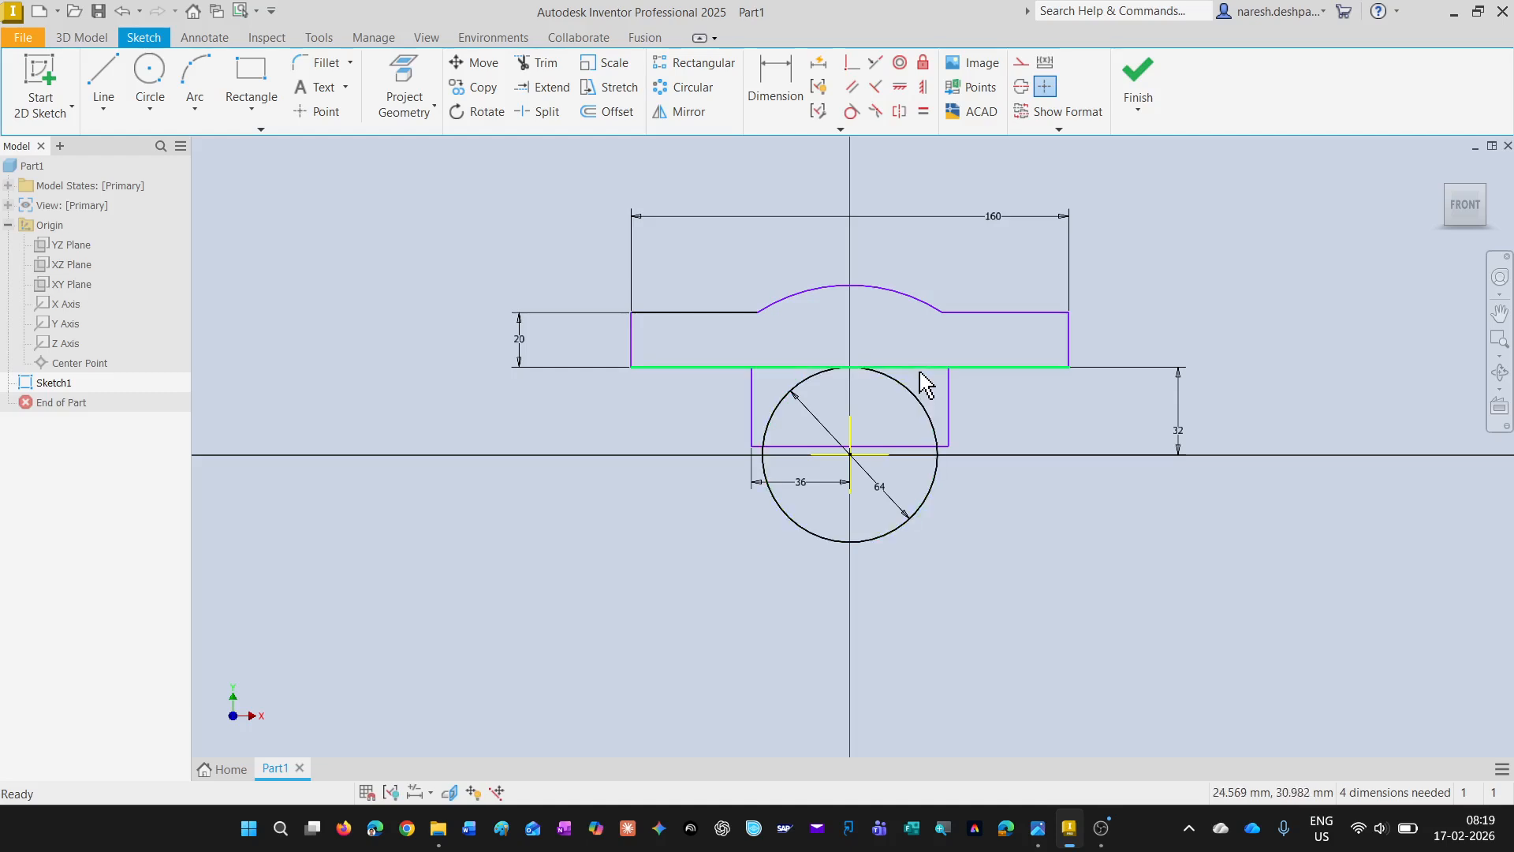
# Trim the rectangle's lower edge between the two vertical lines and the 64 mm circle's arc below the horizontal line
pyautogui.click(544, 63)
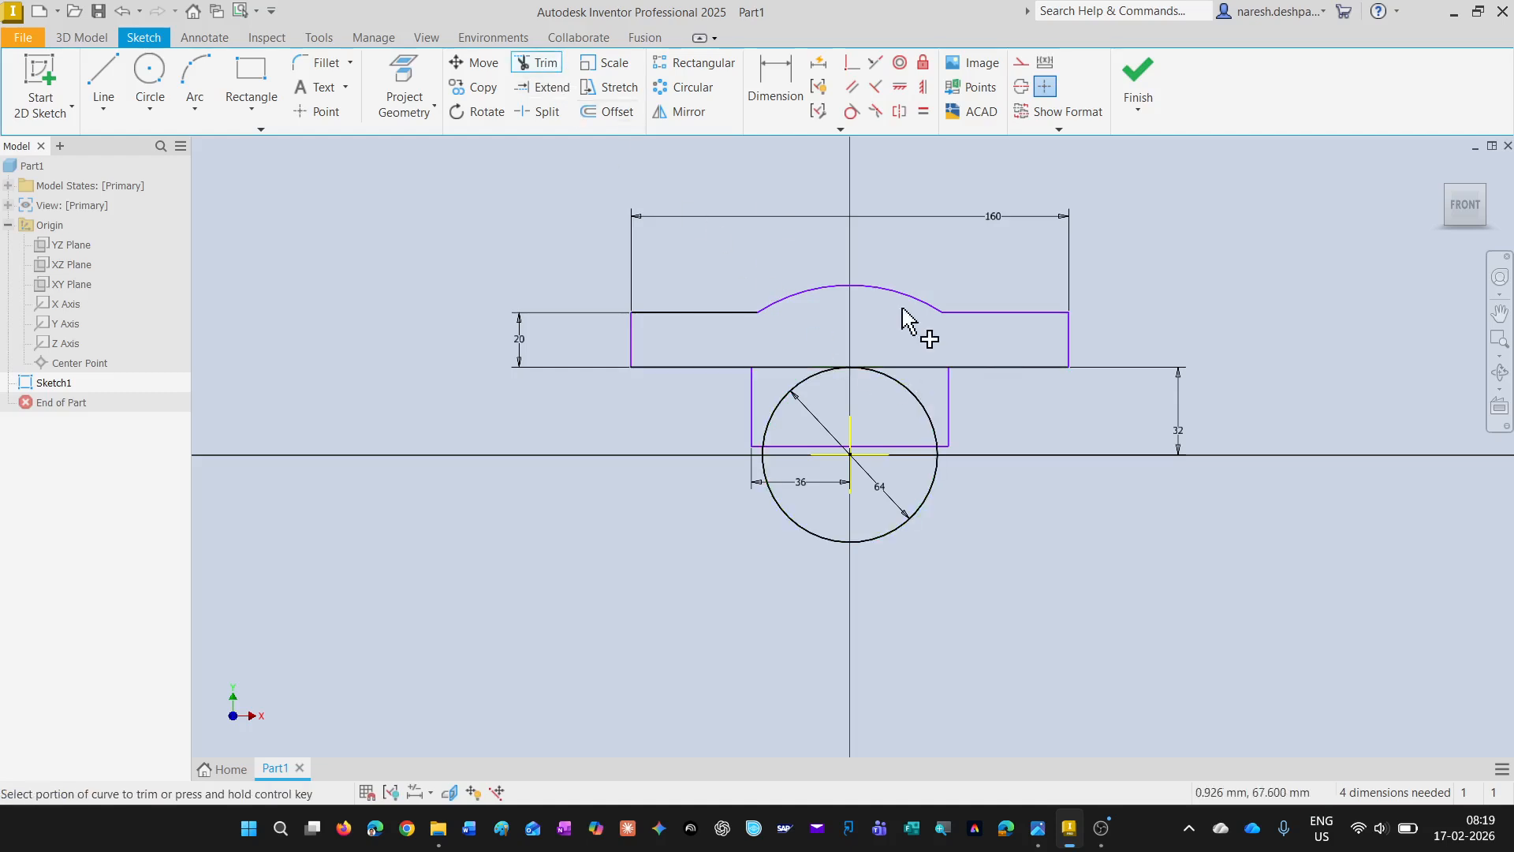
pyautogui.click(952, 370)
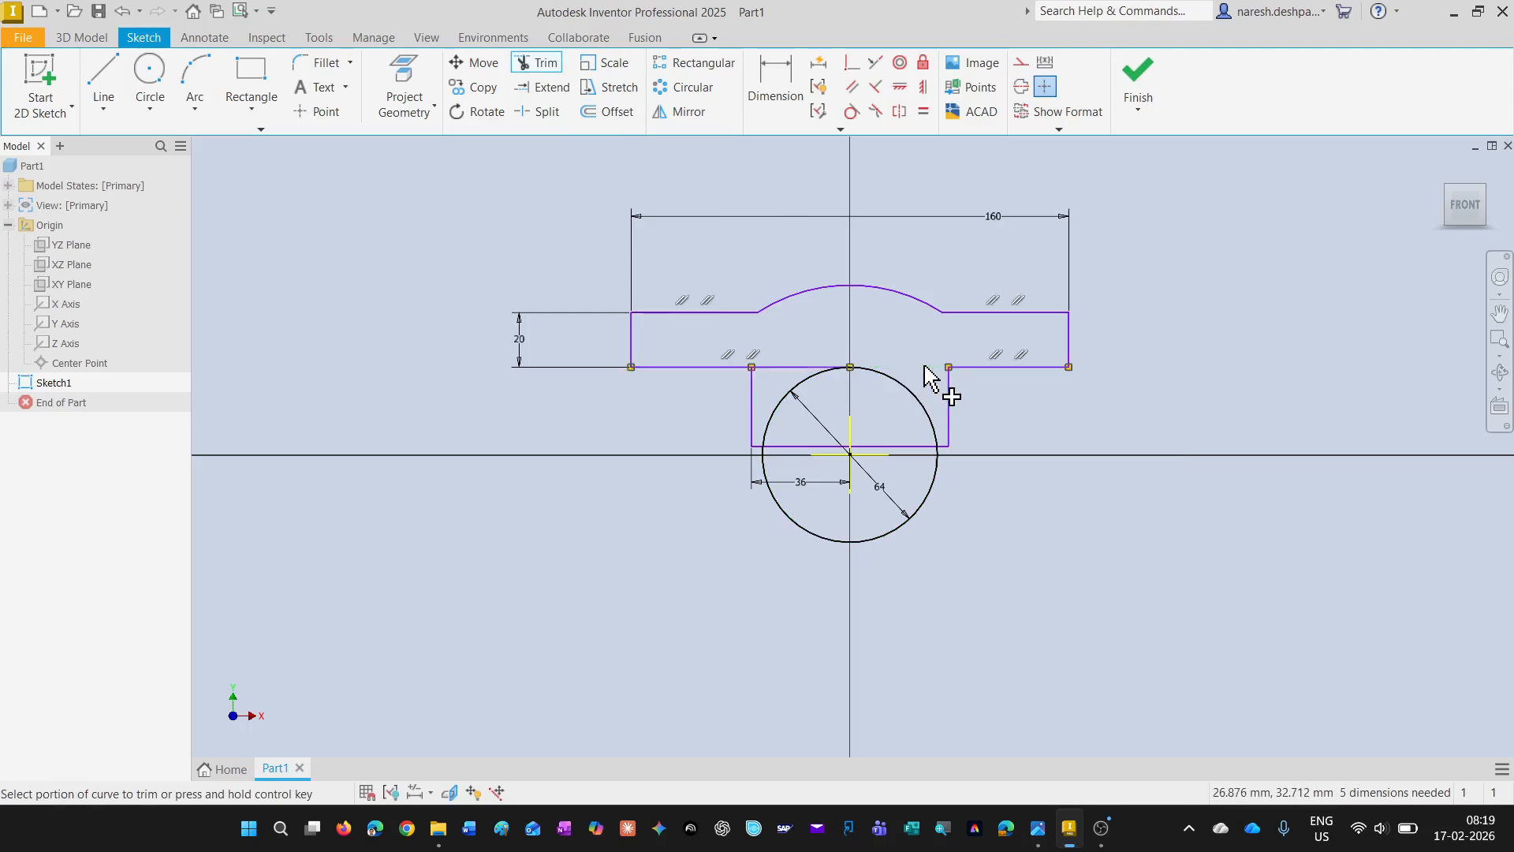
pyautogui.click(797, 367)
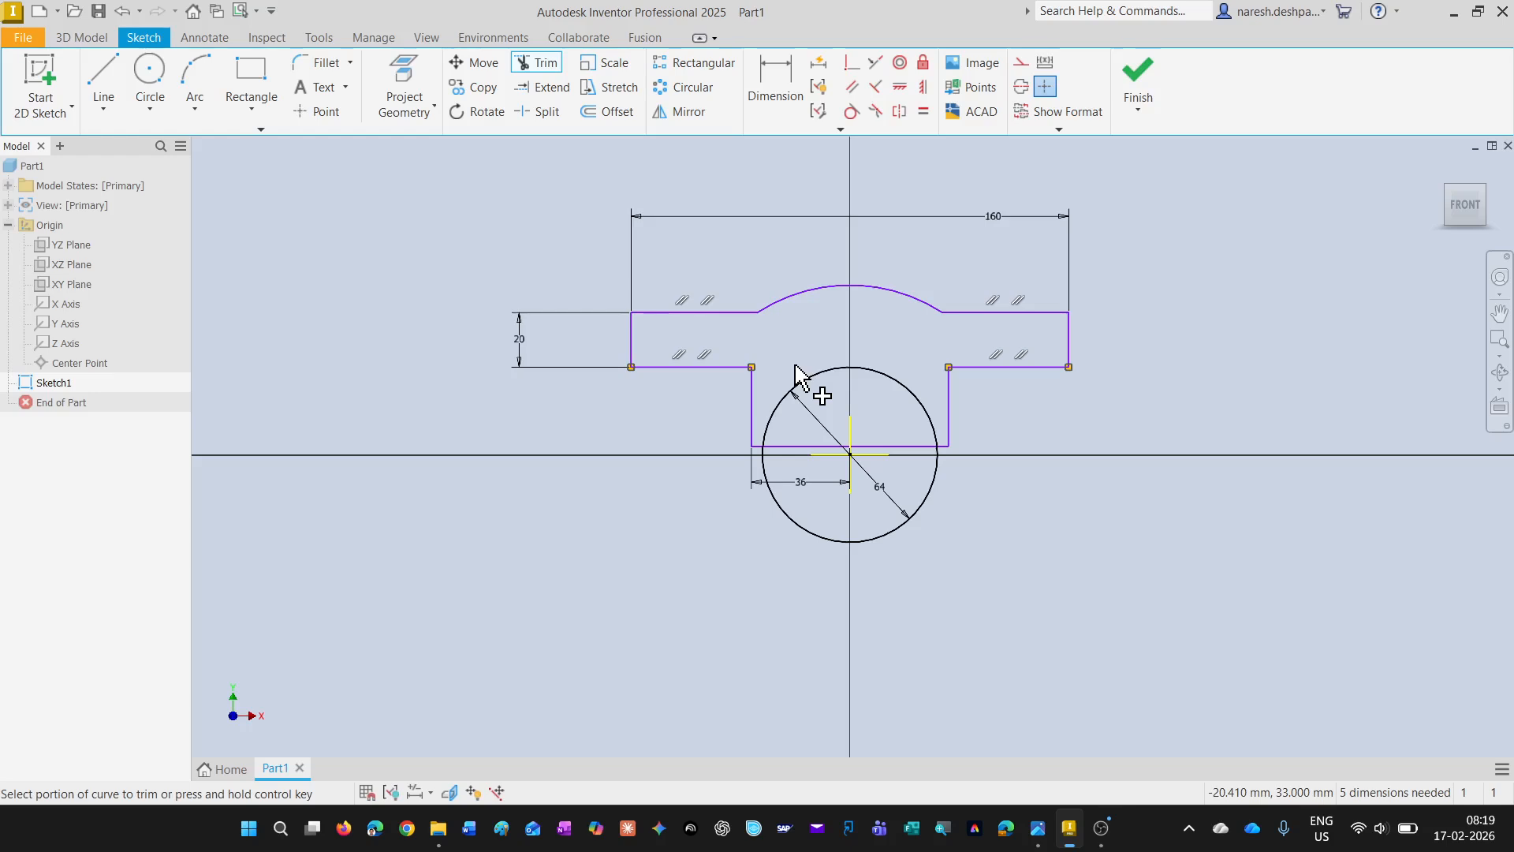
pyautogui.click(788, 523)
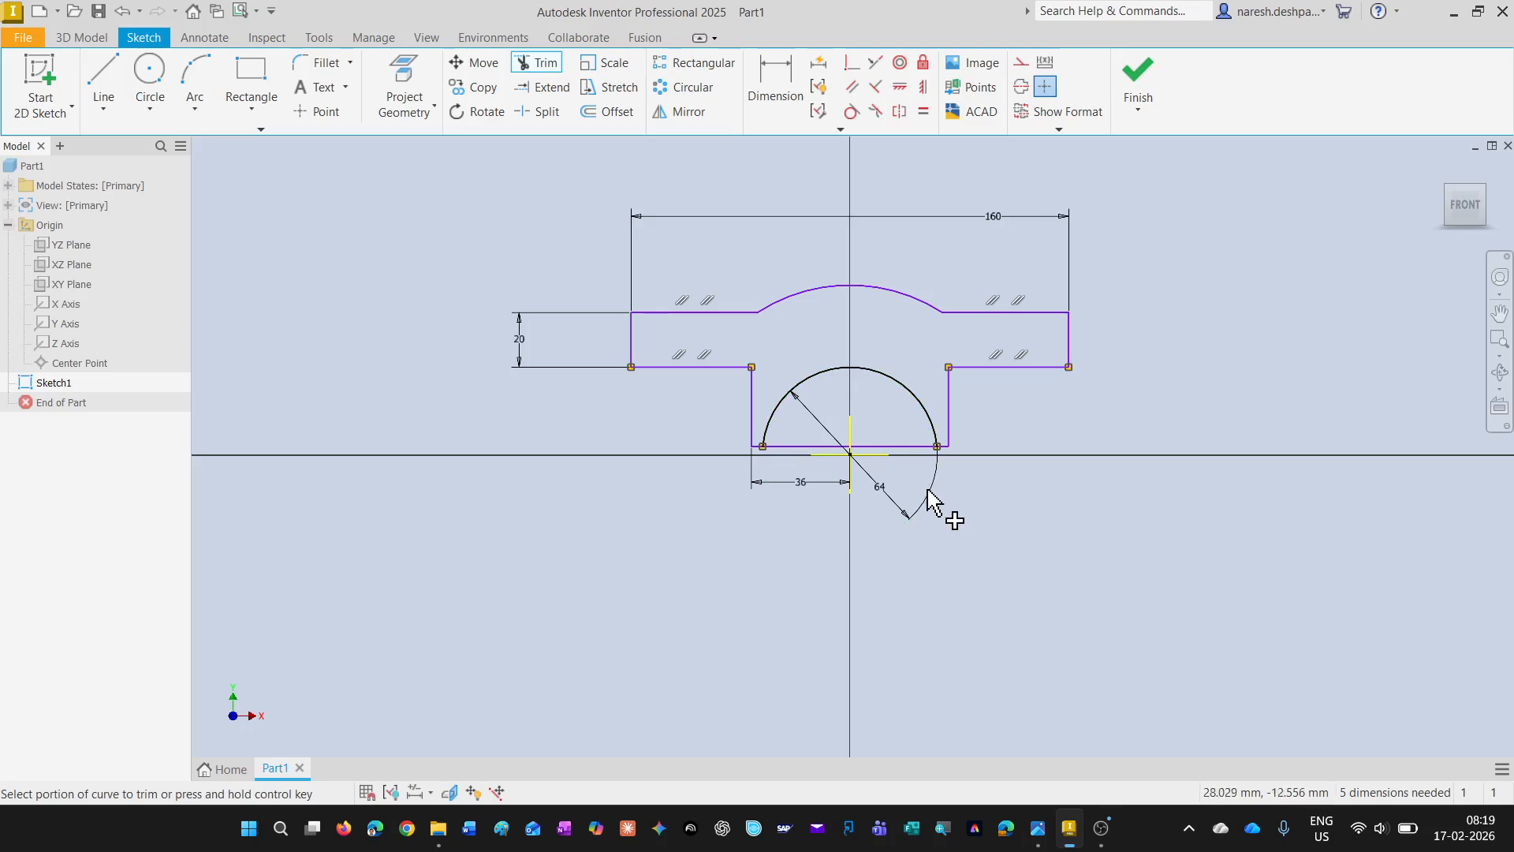
pyautogui.press('ctrl')
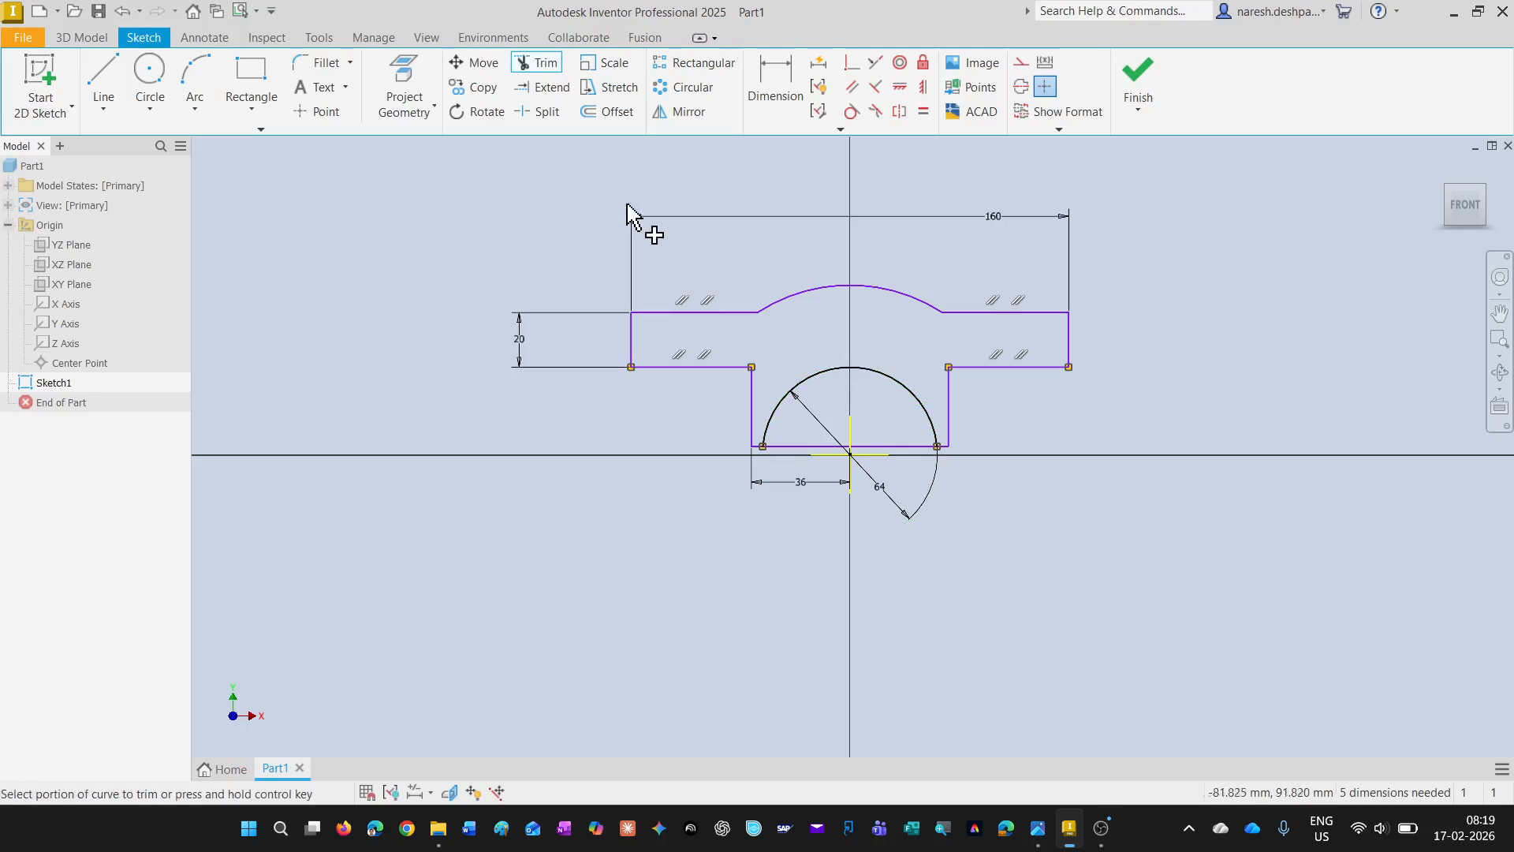
# Delete the 64, 36, 20 and 160 mm dimensions from the sketch
pyautogui.press('Escape')
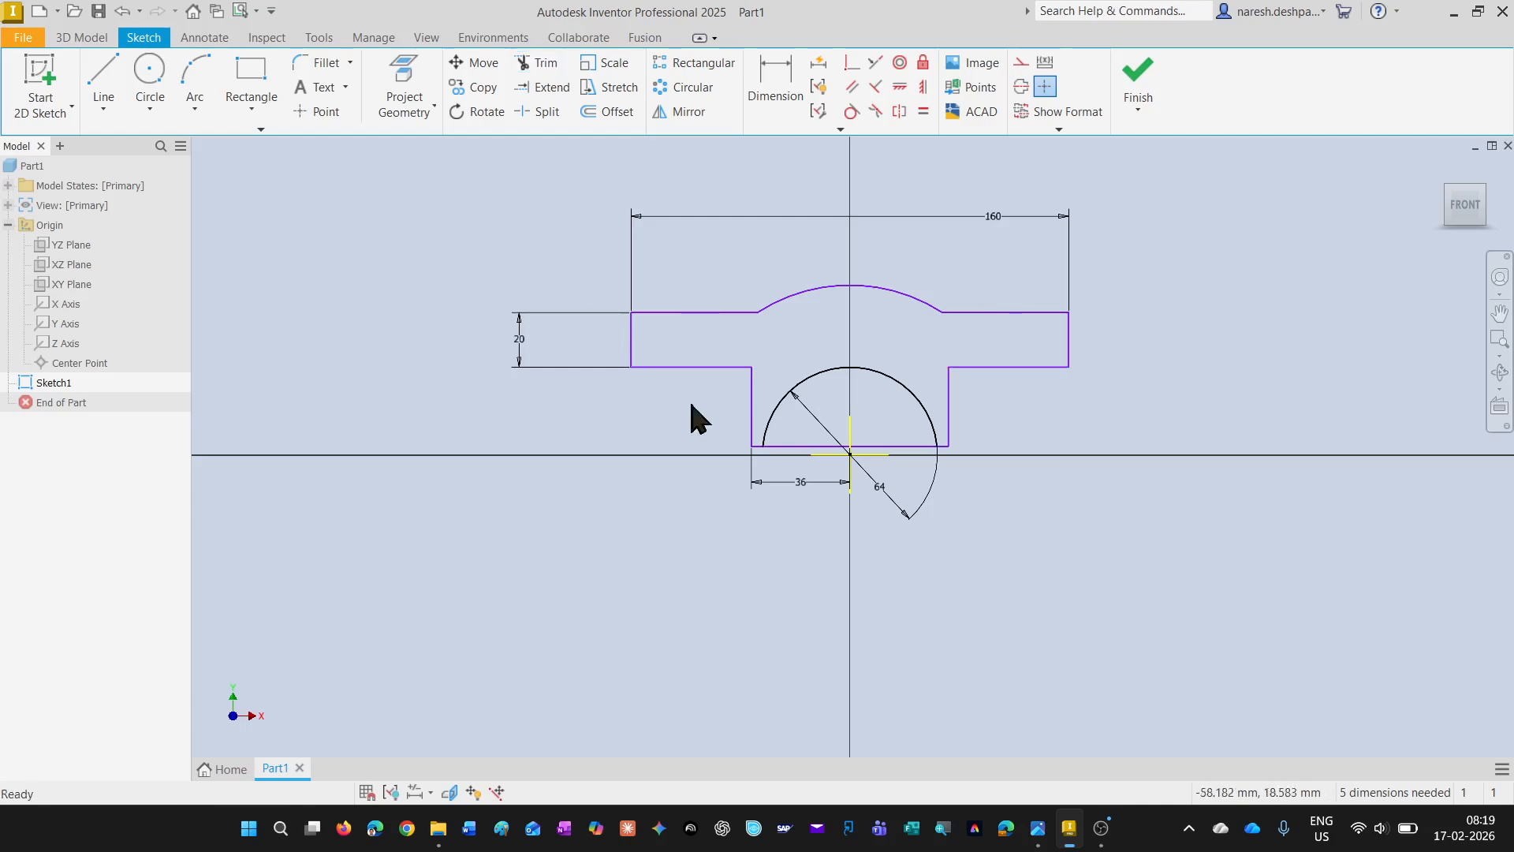
pyautogui.click(884, 499)
pyautogui.press('Delete')
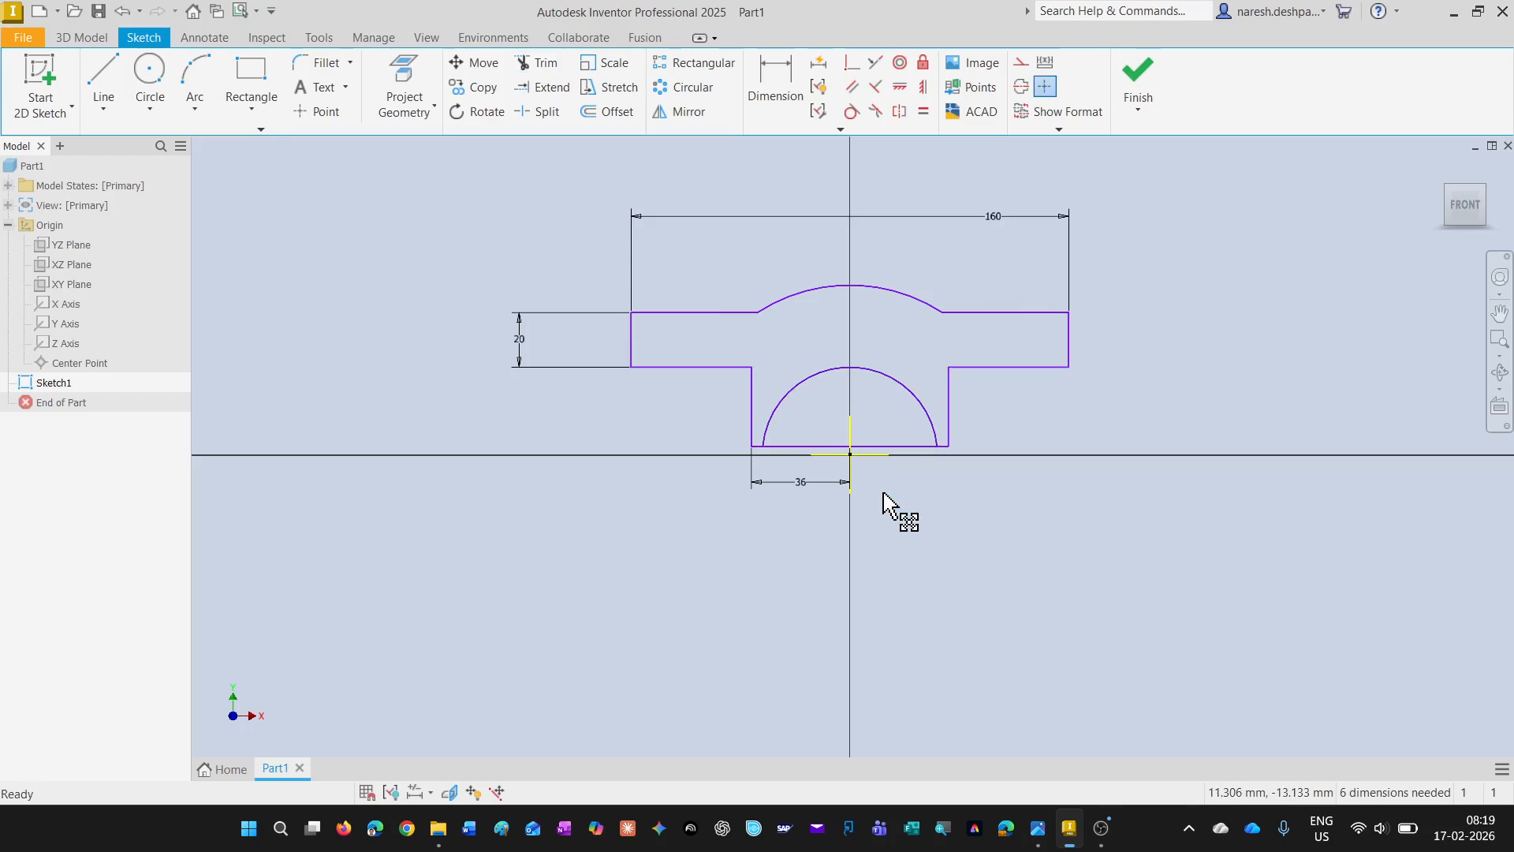
pyautogui.click(815, 491)
pyautogui.press('Delete')
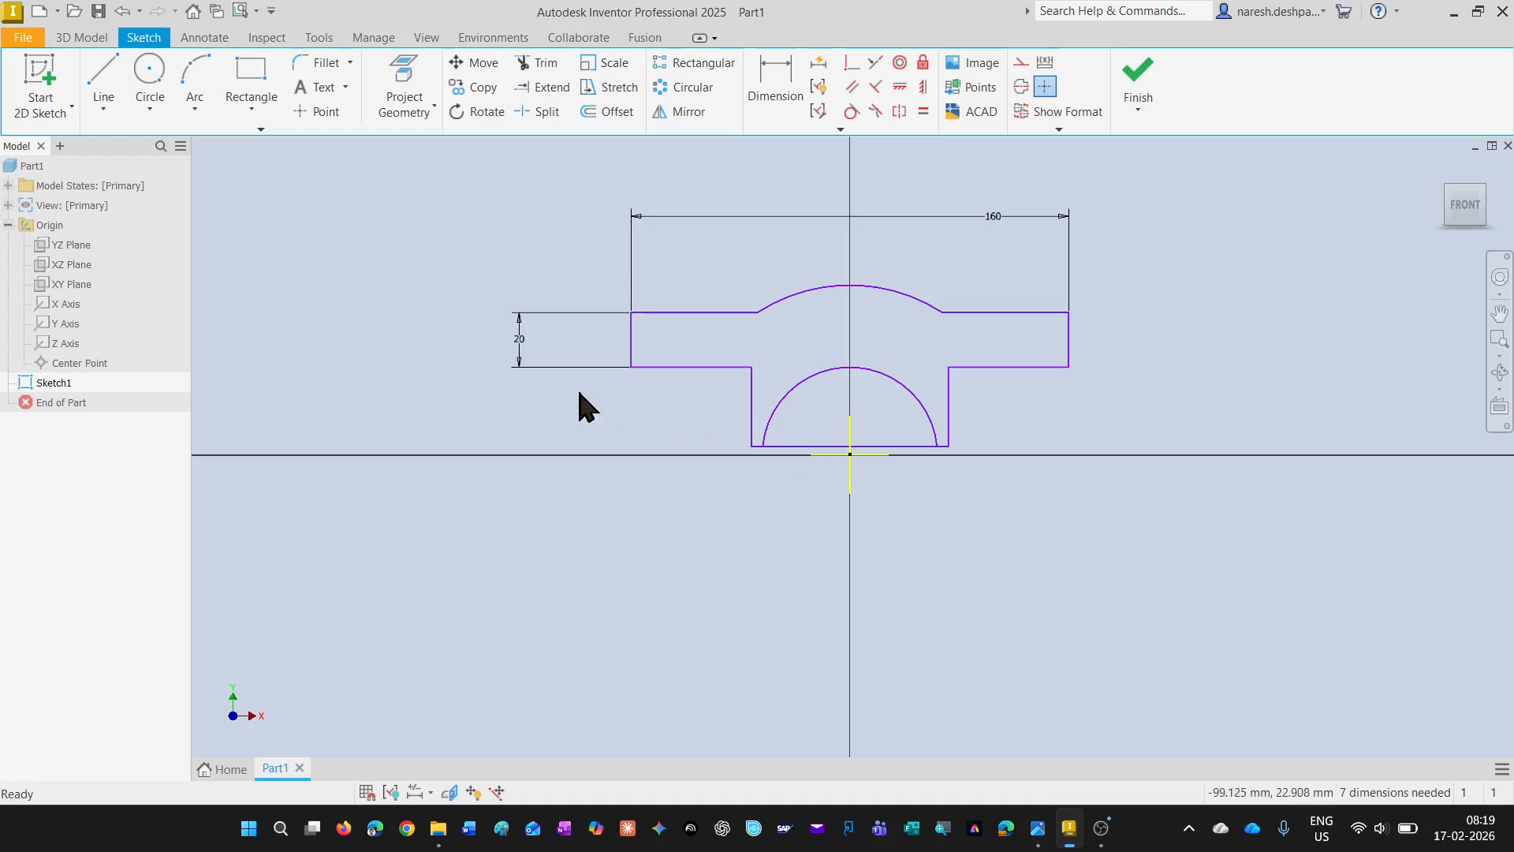
pyautogui.click(517, 349)
pyautogui.press('Delete')
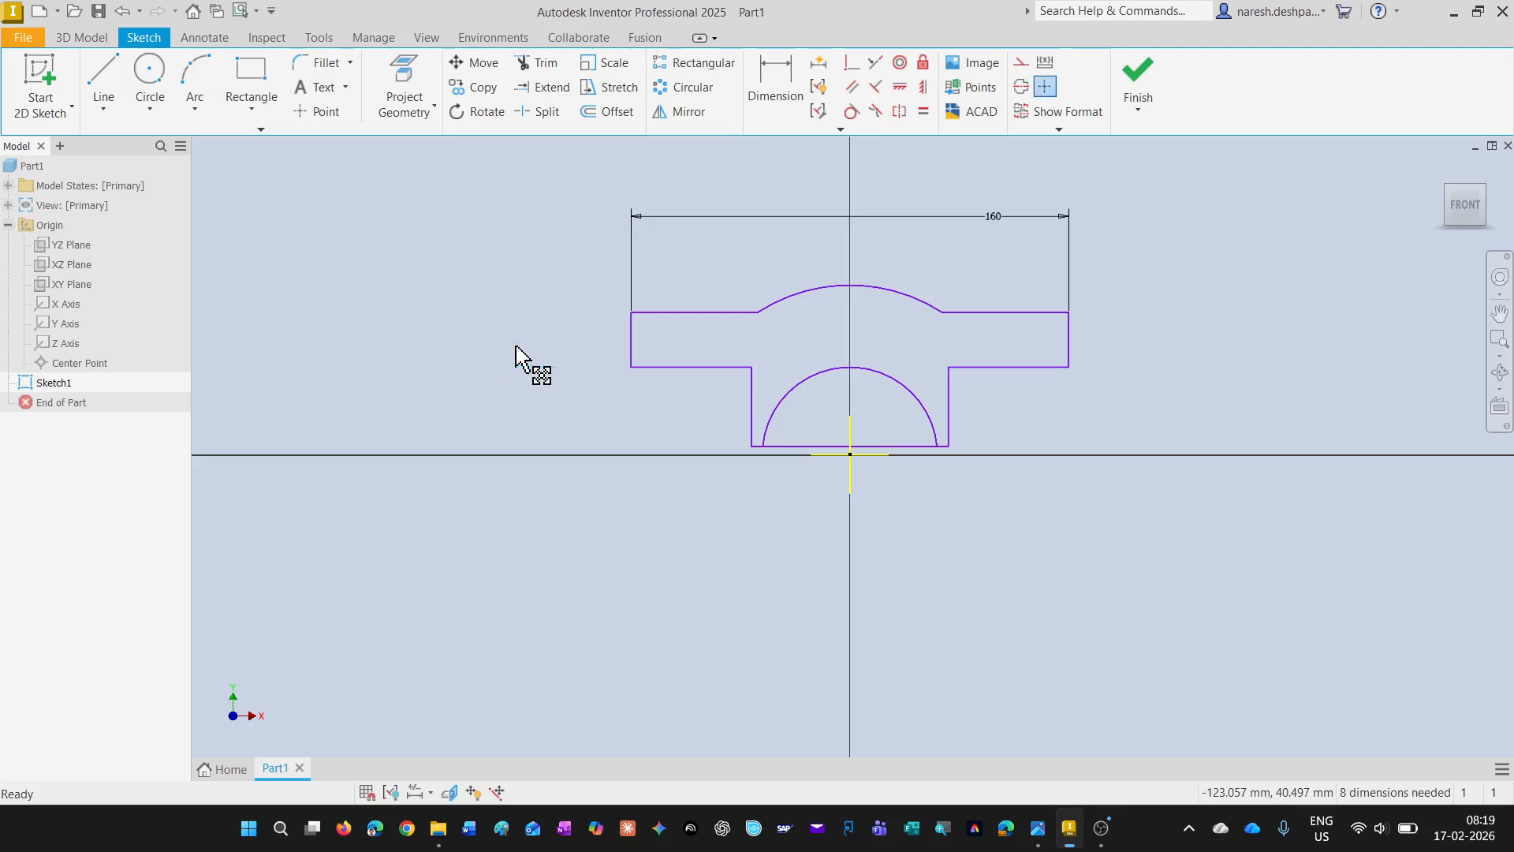
pyautogui.click(983, 227)
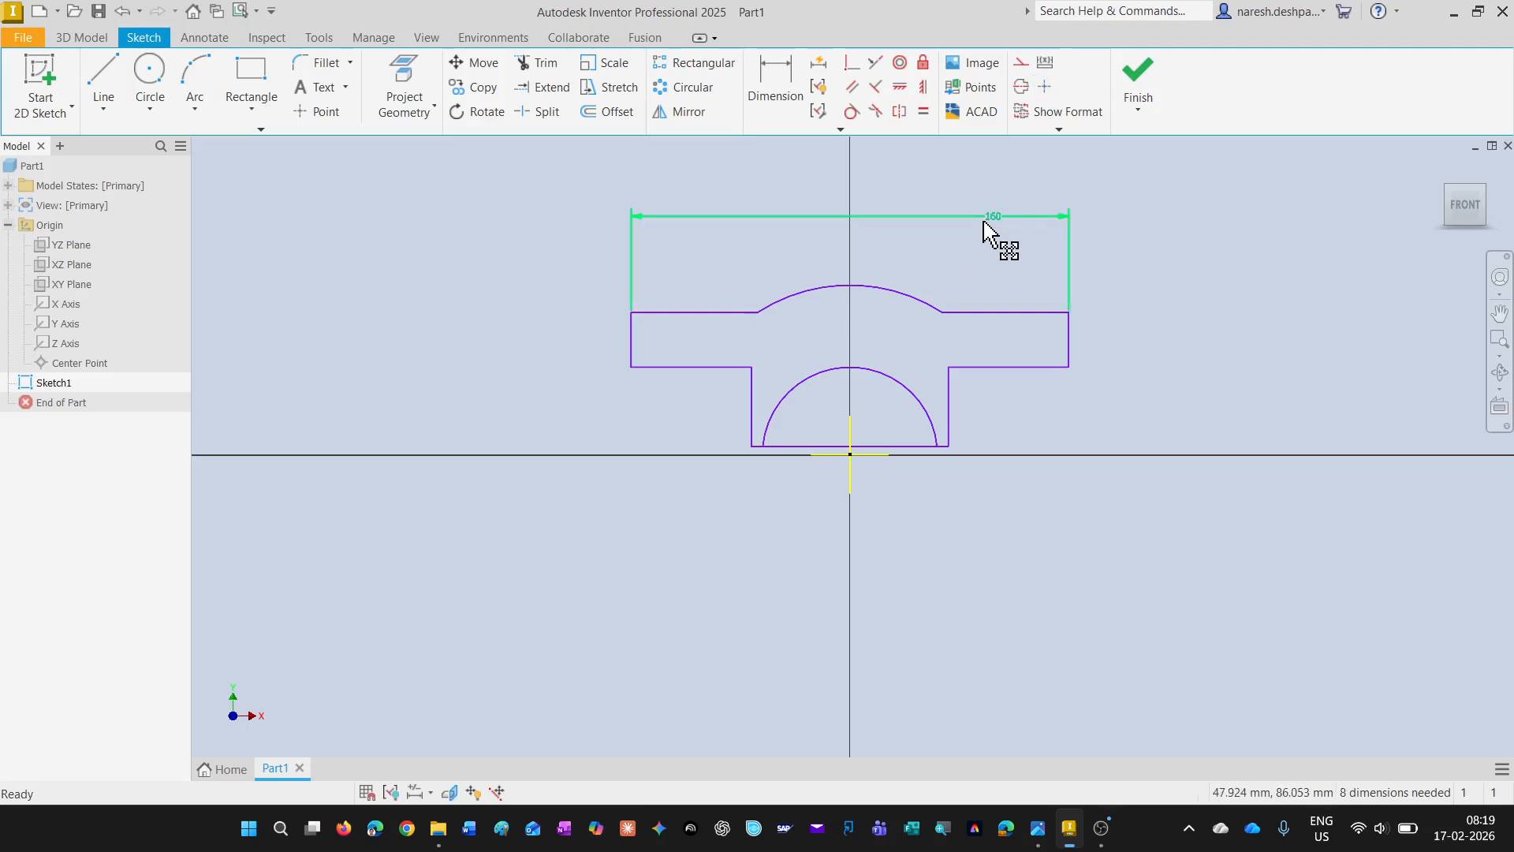
pyautogui.press('Delete')
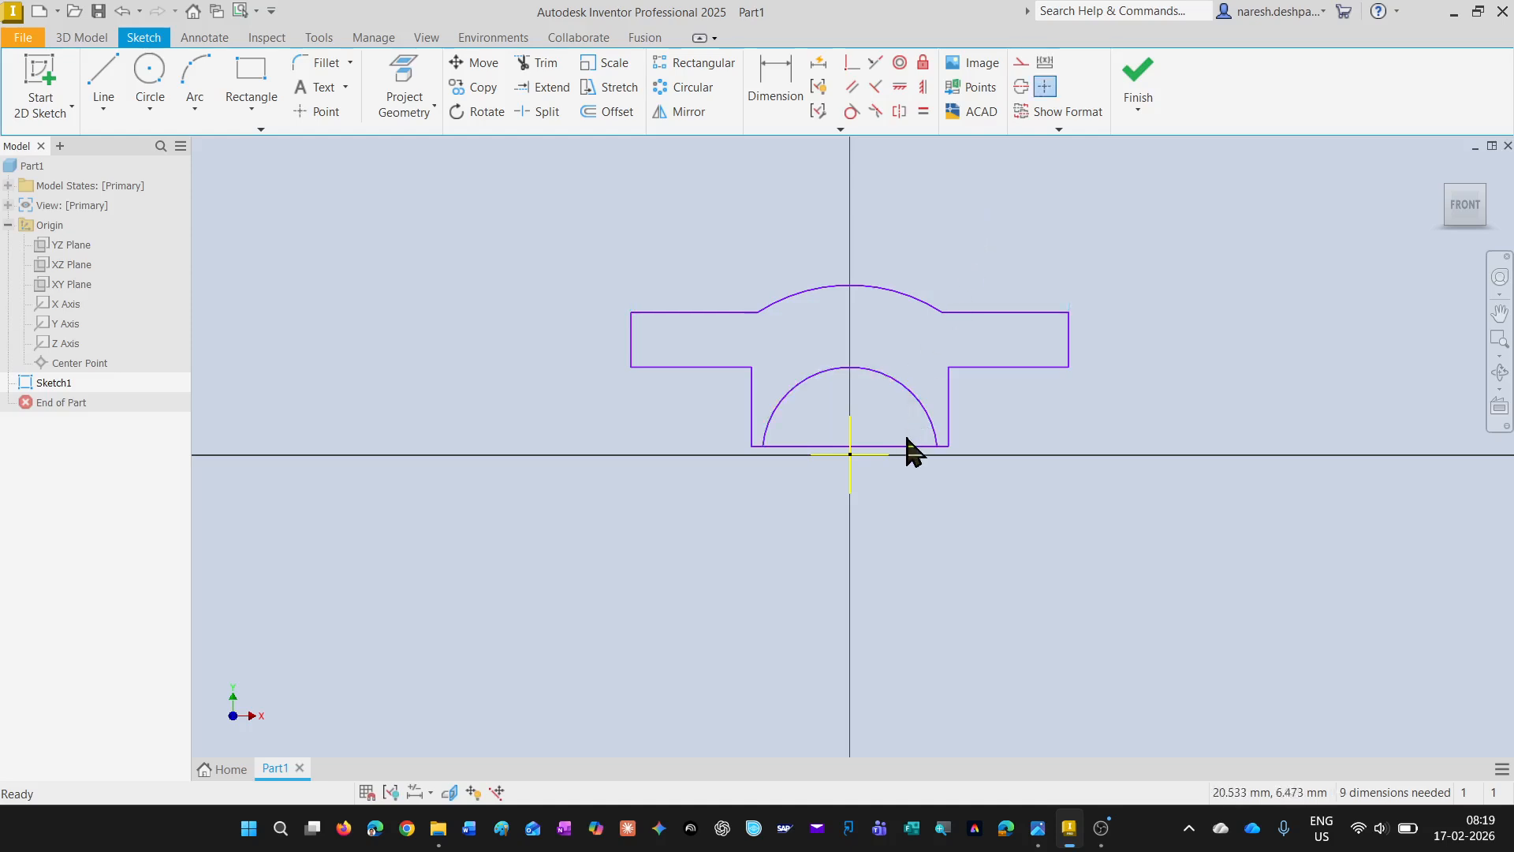
# Trim both halves of the lower horizontal line inside the inner arc, leaving the short bottom edges of the legs
pyautogui.click(550, 64)
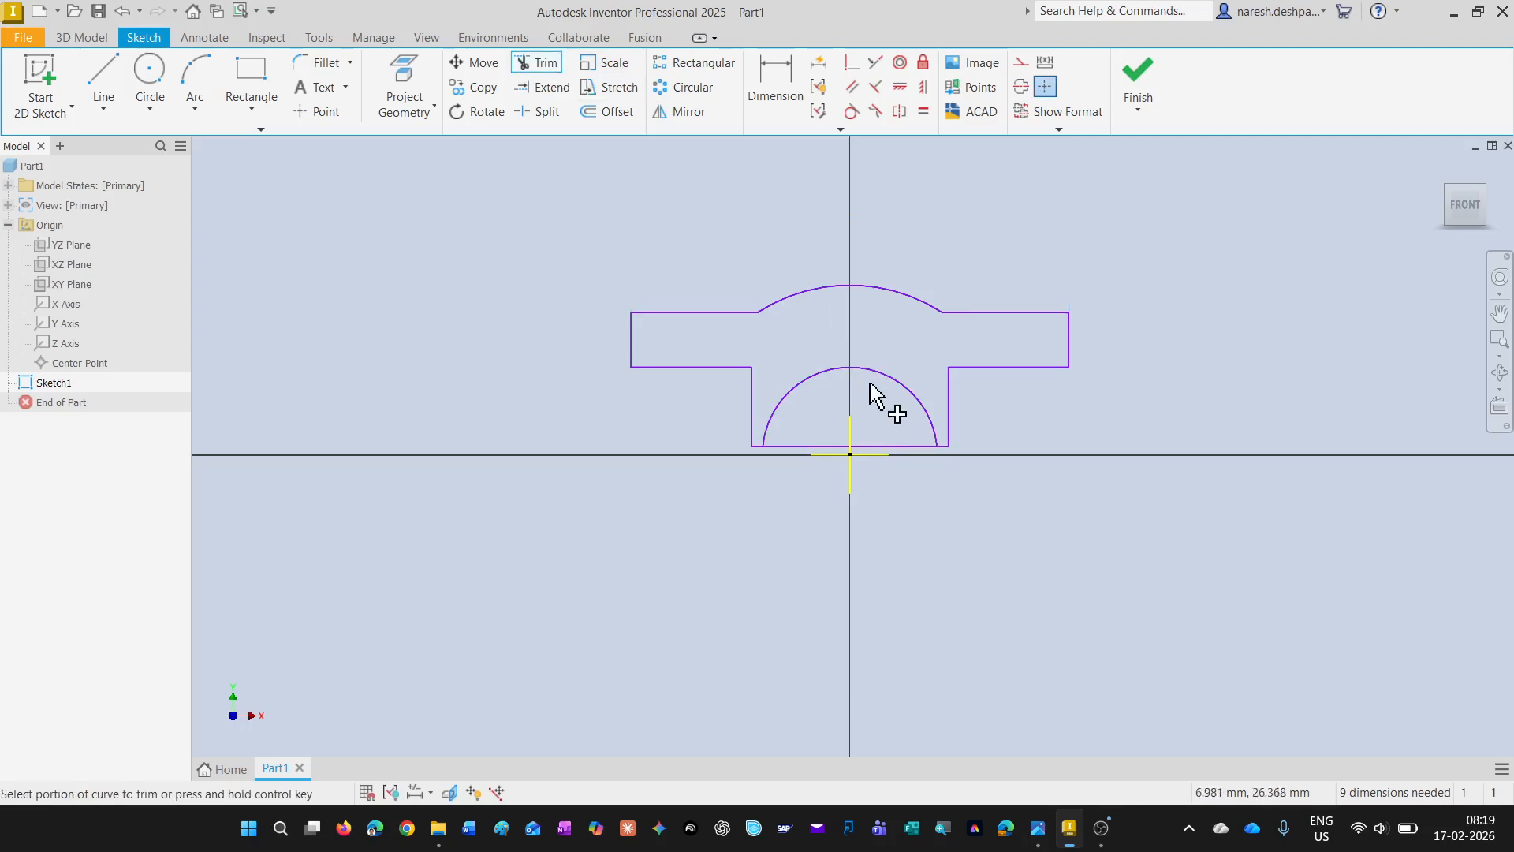
pyautogui.click(883, 448)
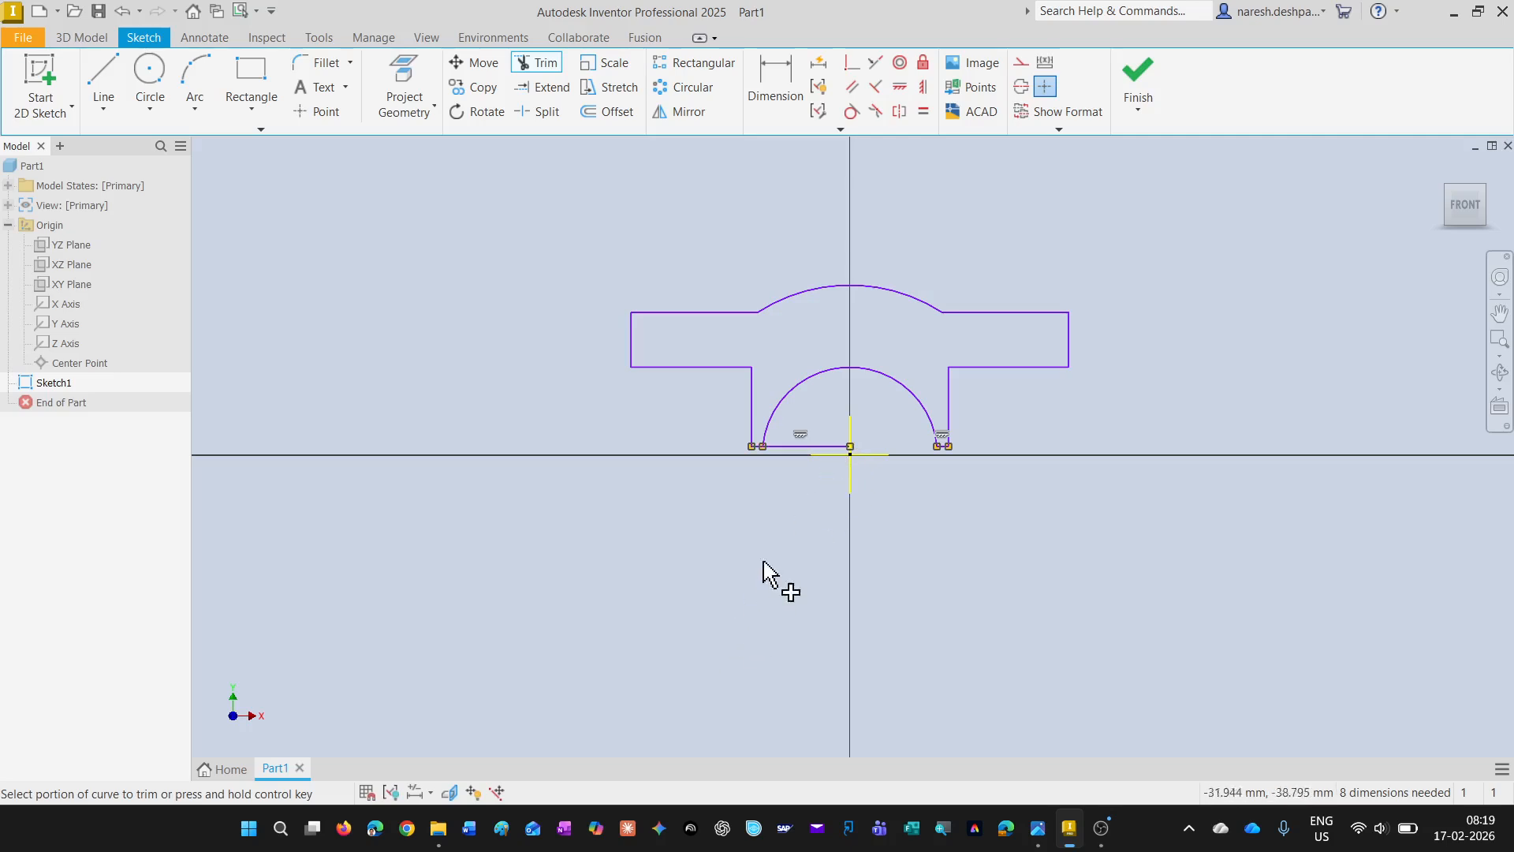
pyautogui.click(820, 448)
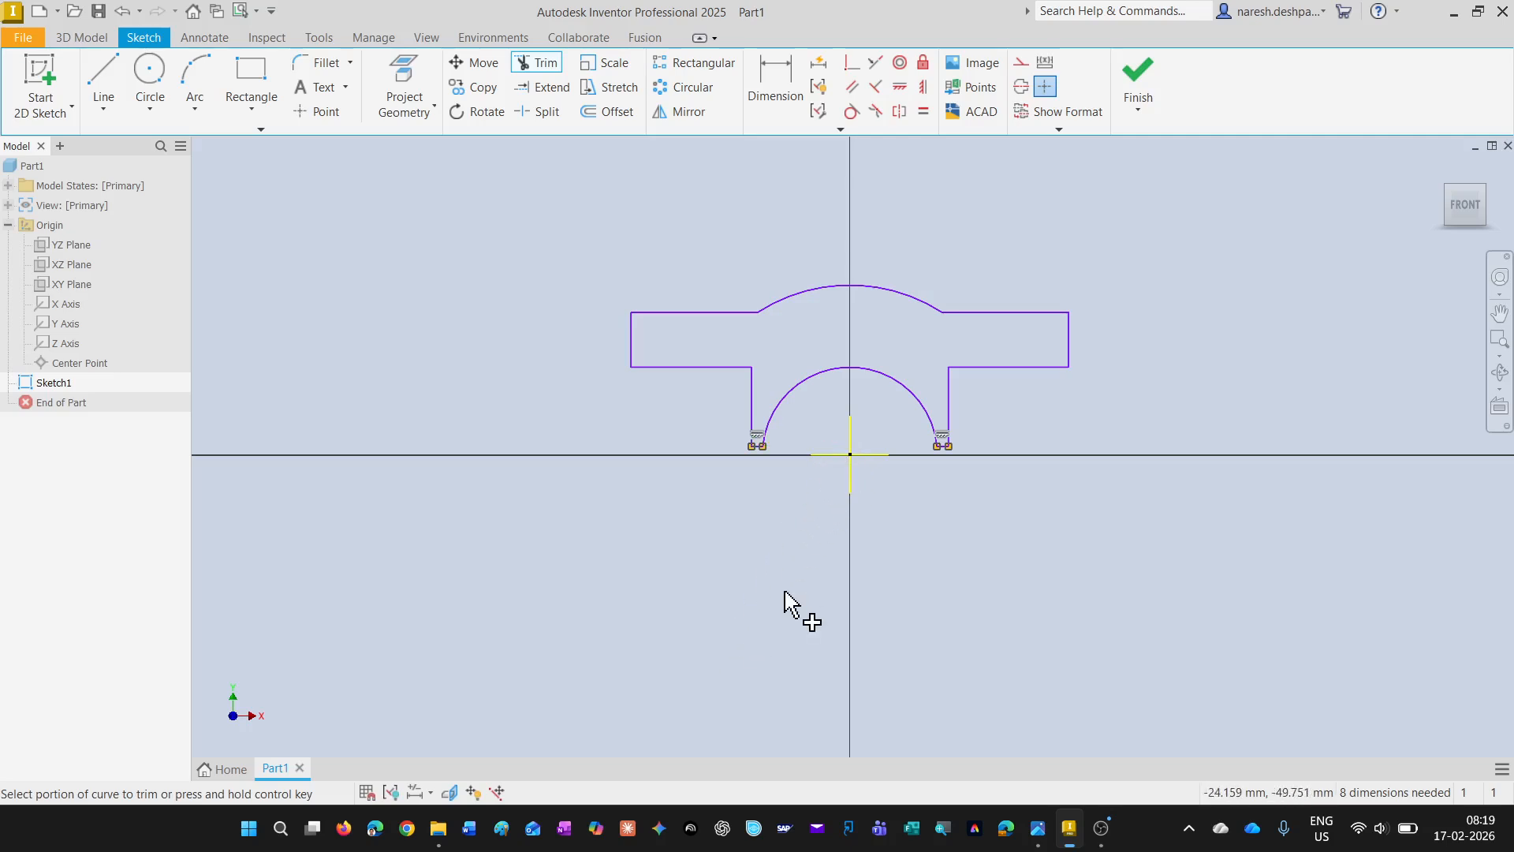
pyautogui.press('Escape')
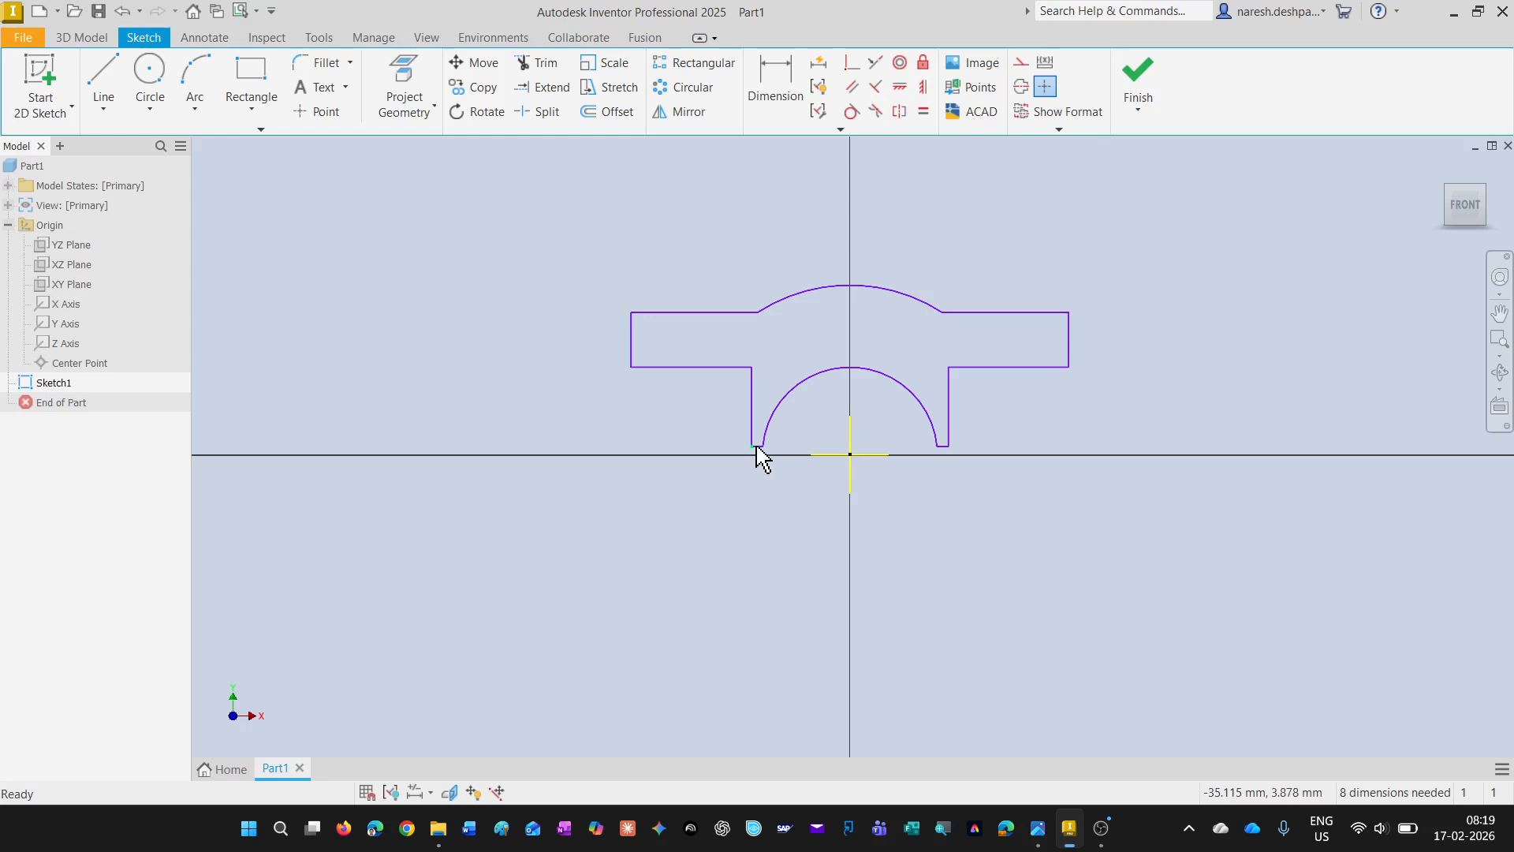
# Delete the perpendicular constraint between the left leg's short bottom edge and its vertical side
pyautogui.scroll(-3, 756, 450)
pyautogui.scroll(6, 753, 454)
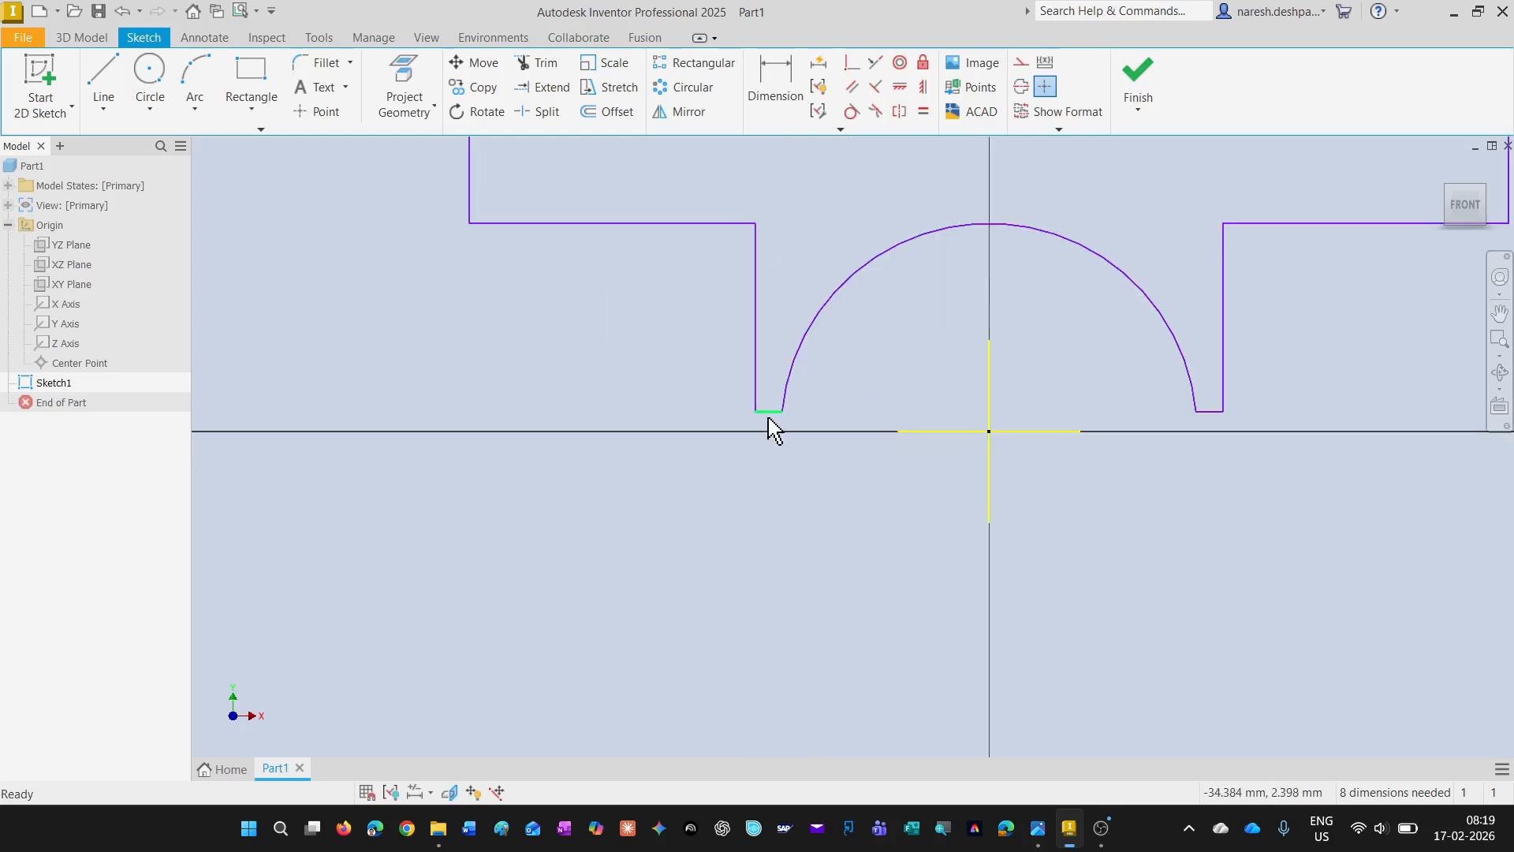
pyautogui.click(775, 426)
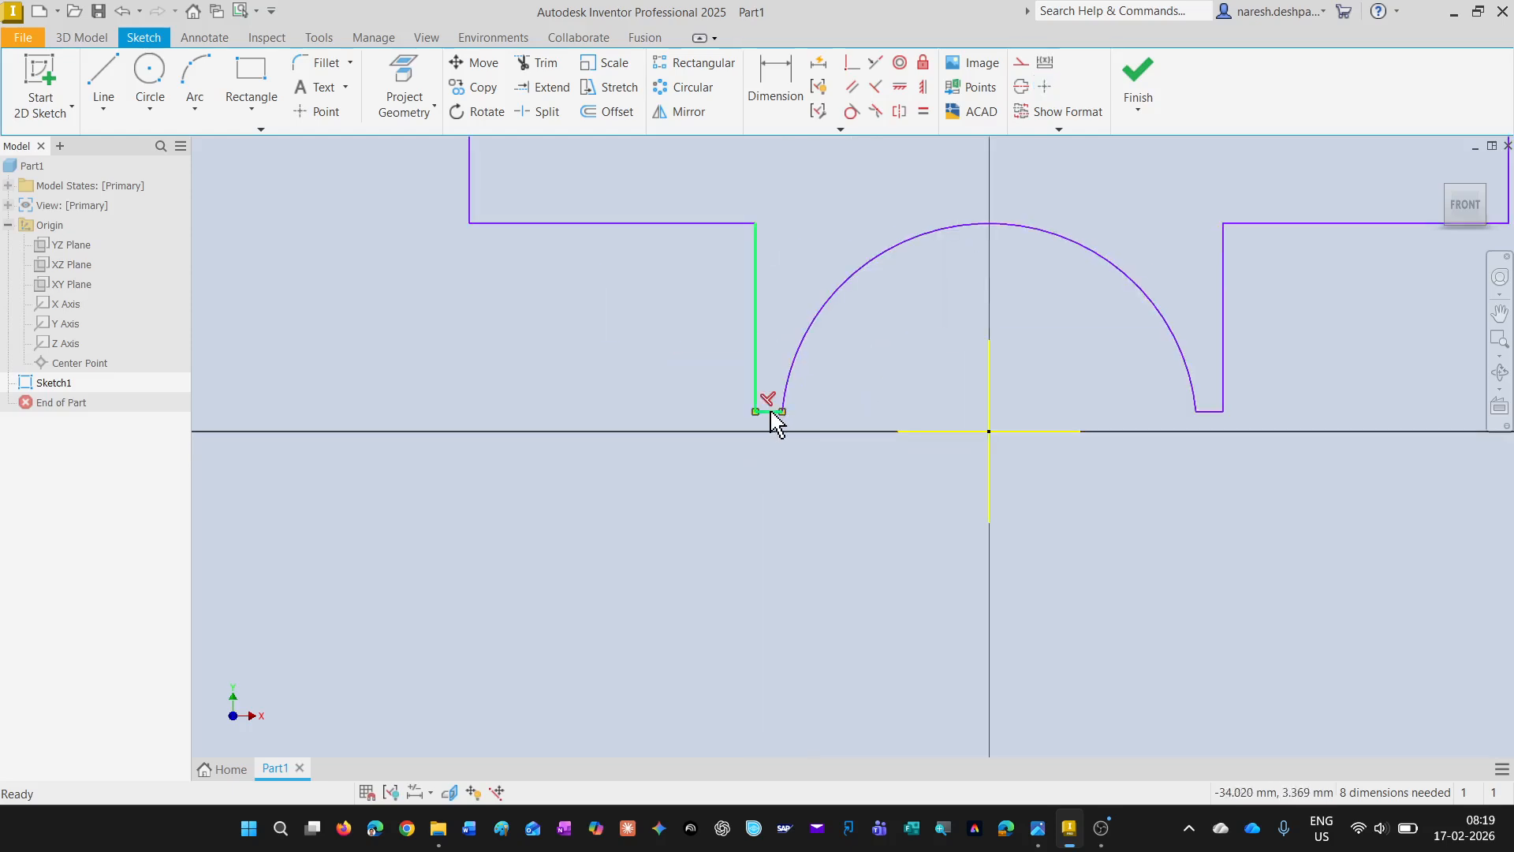
pyautogui.press('Delete')
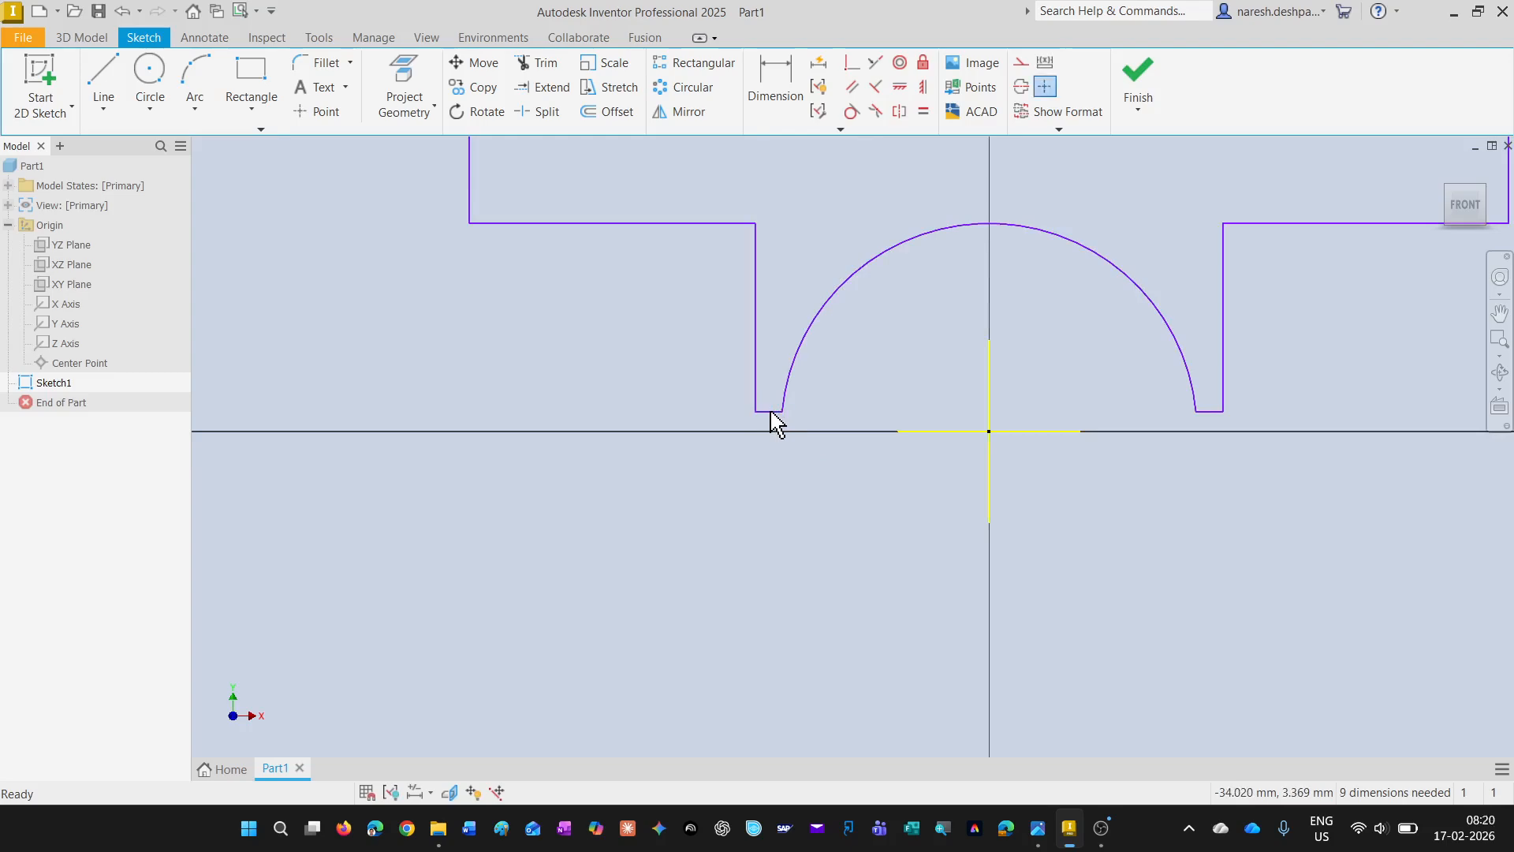
# Try deleting the left leg's short bottom edge and undo the deletion
pyautogui.click(766, 411)
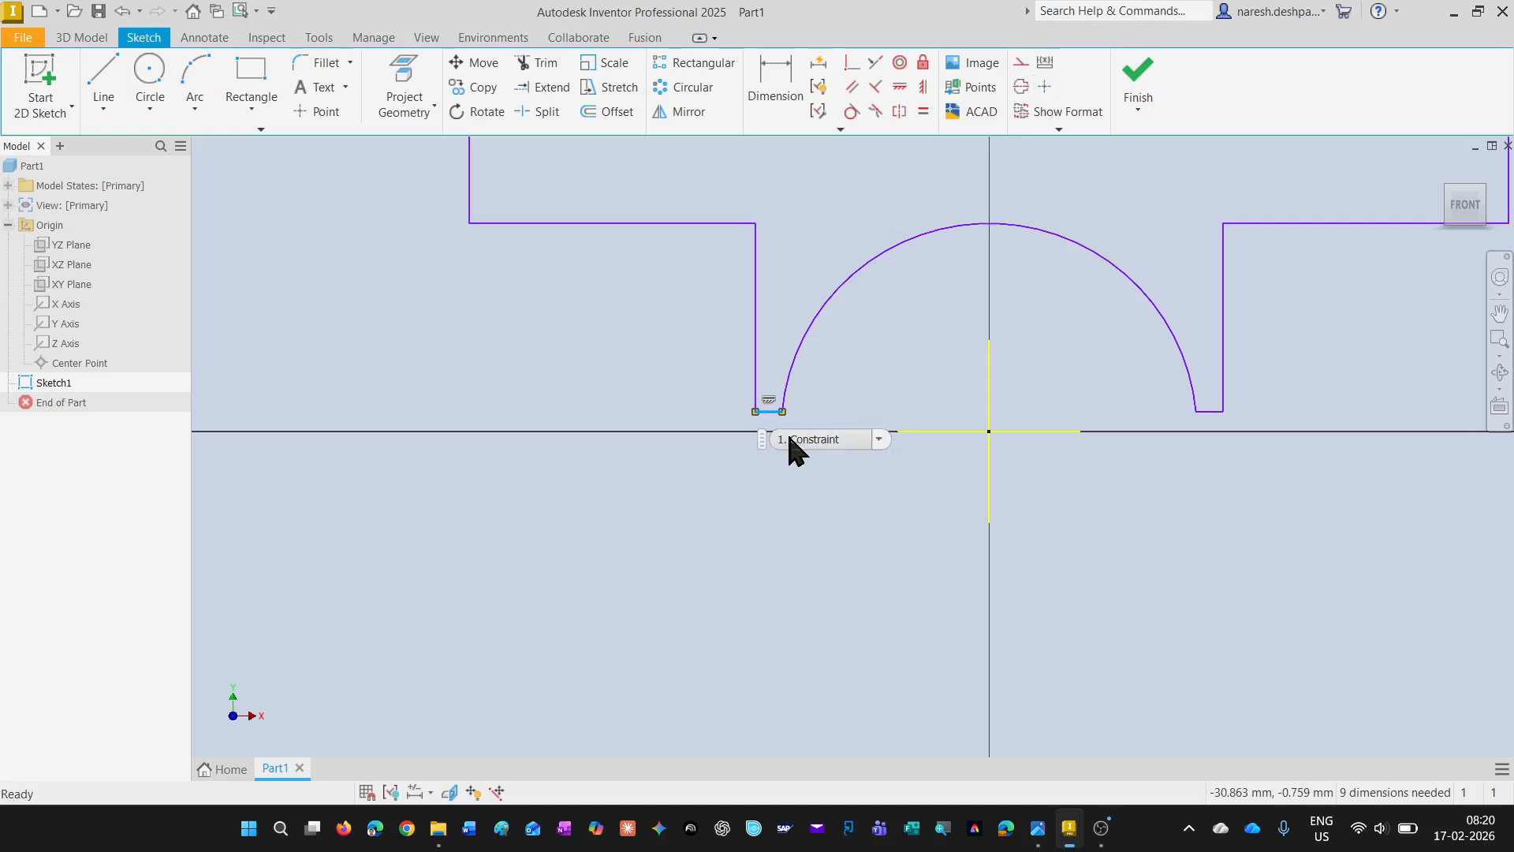
pyautogui.press('Delete')
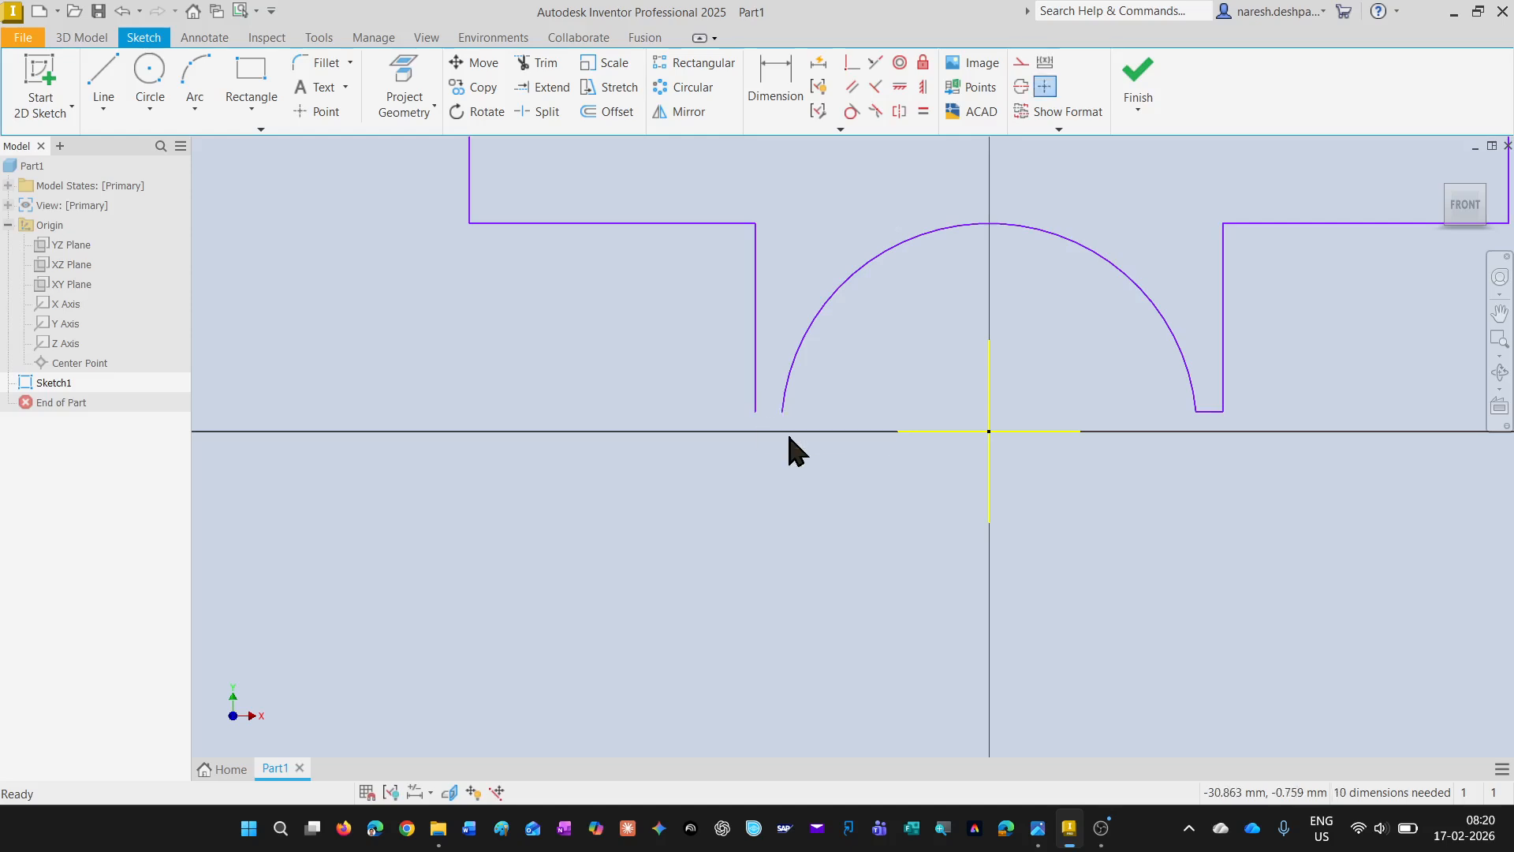
pyautogui.hotkey('ctrl', 'z')
# Finish the sketch and extrude both profile halves symmetrically by 64 mm, checking the width on the reference drawing
pyautogui.moveTo(1104, 545)
pyautogui.mouseDown(button='middle')
pyautogui.moveTo(949, 642)
pyautogui.moveTo(929, 683)
pyautogui.mouseUp(button='middle')
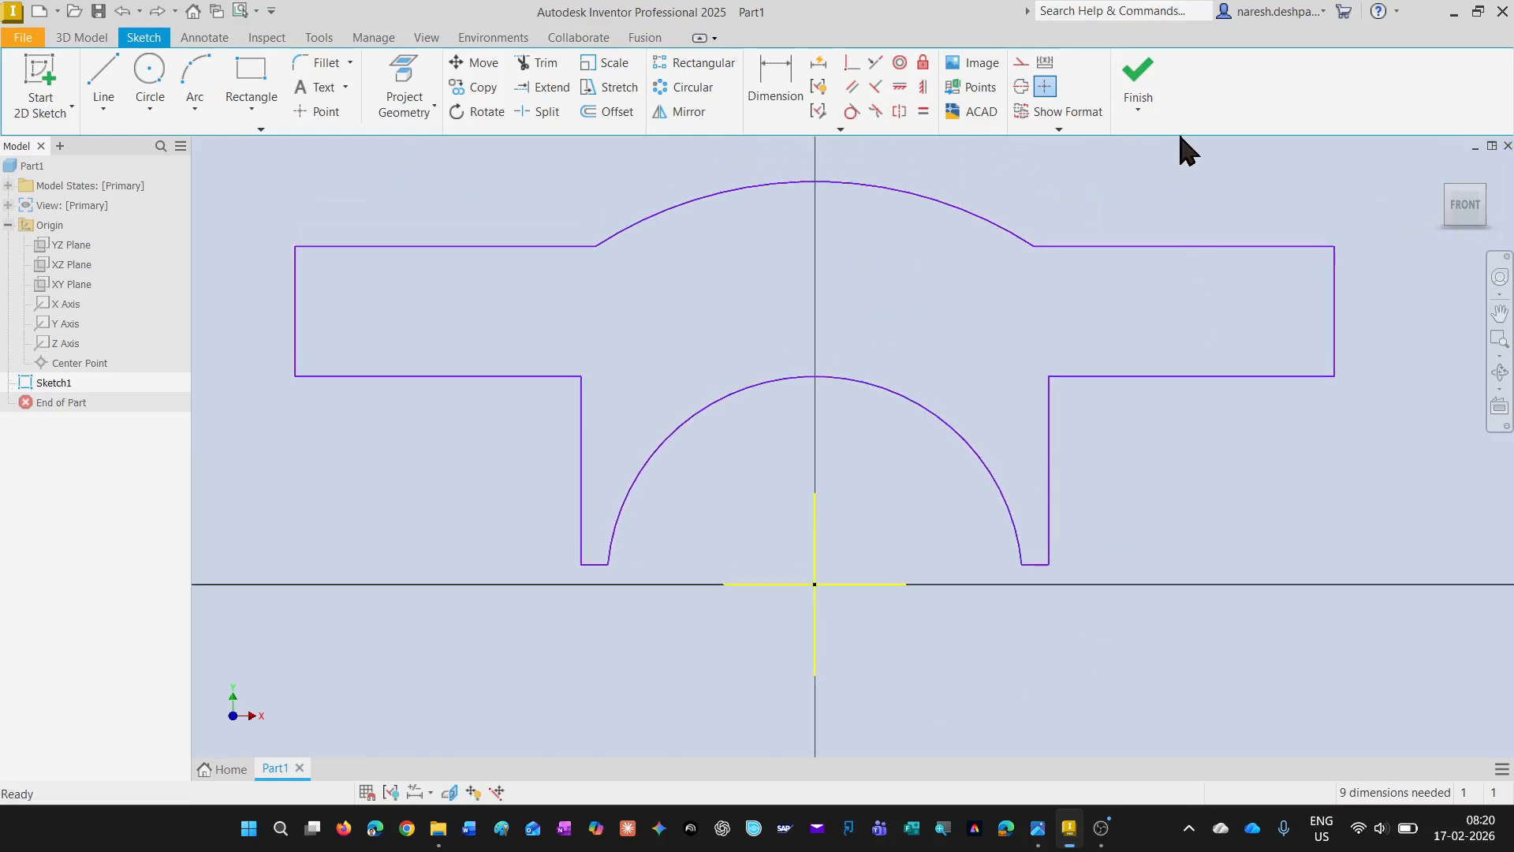
pyautogui.click(1141, 75)
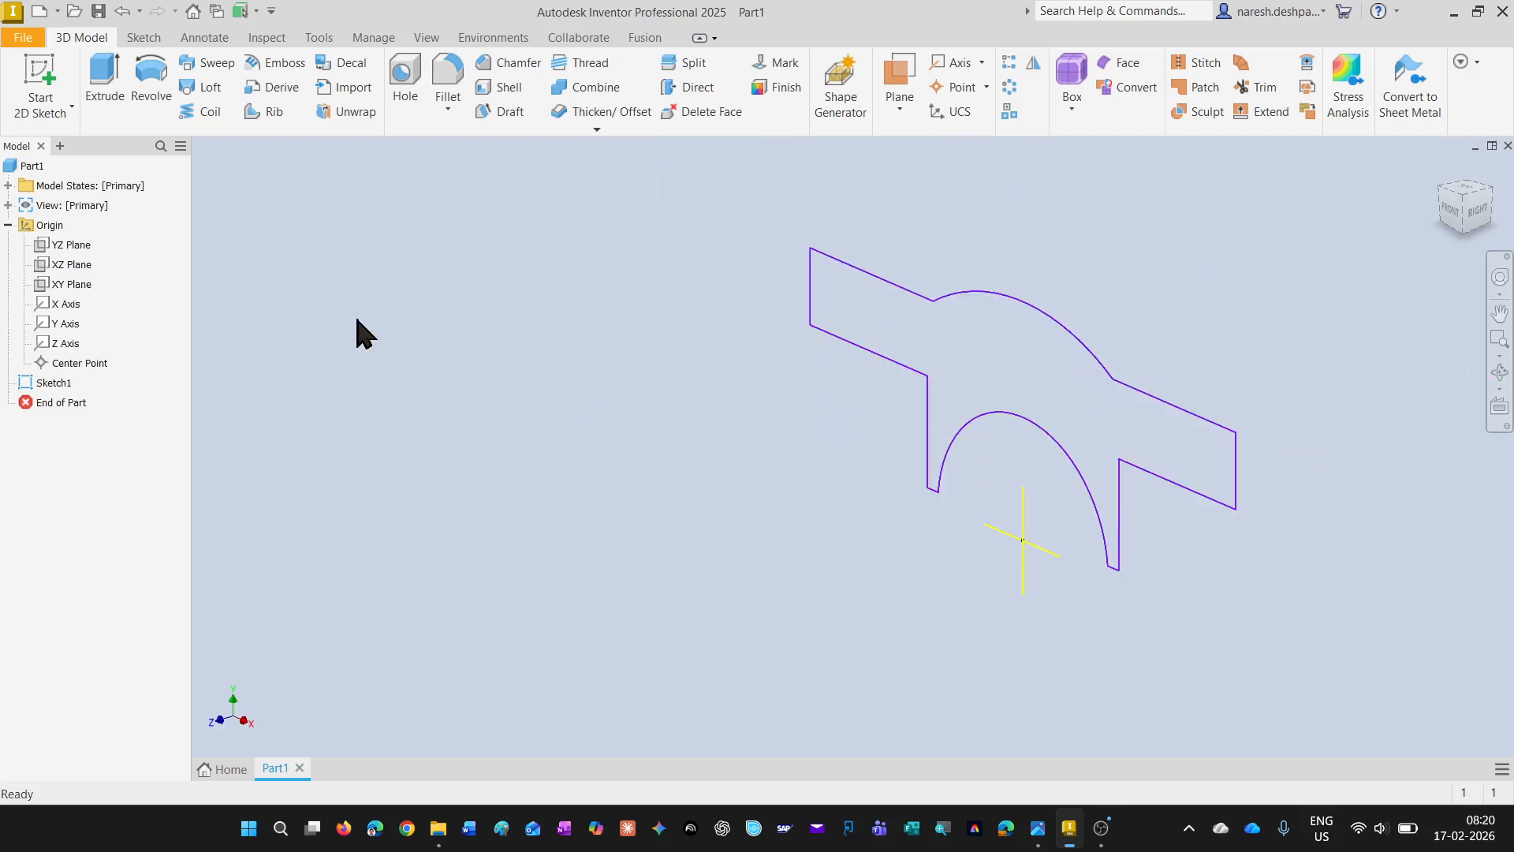
pyautogui.click(105, 75)
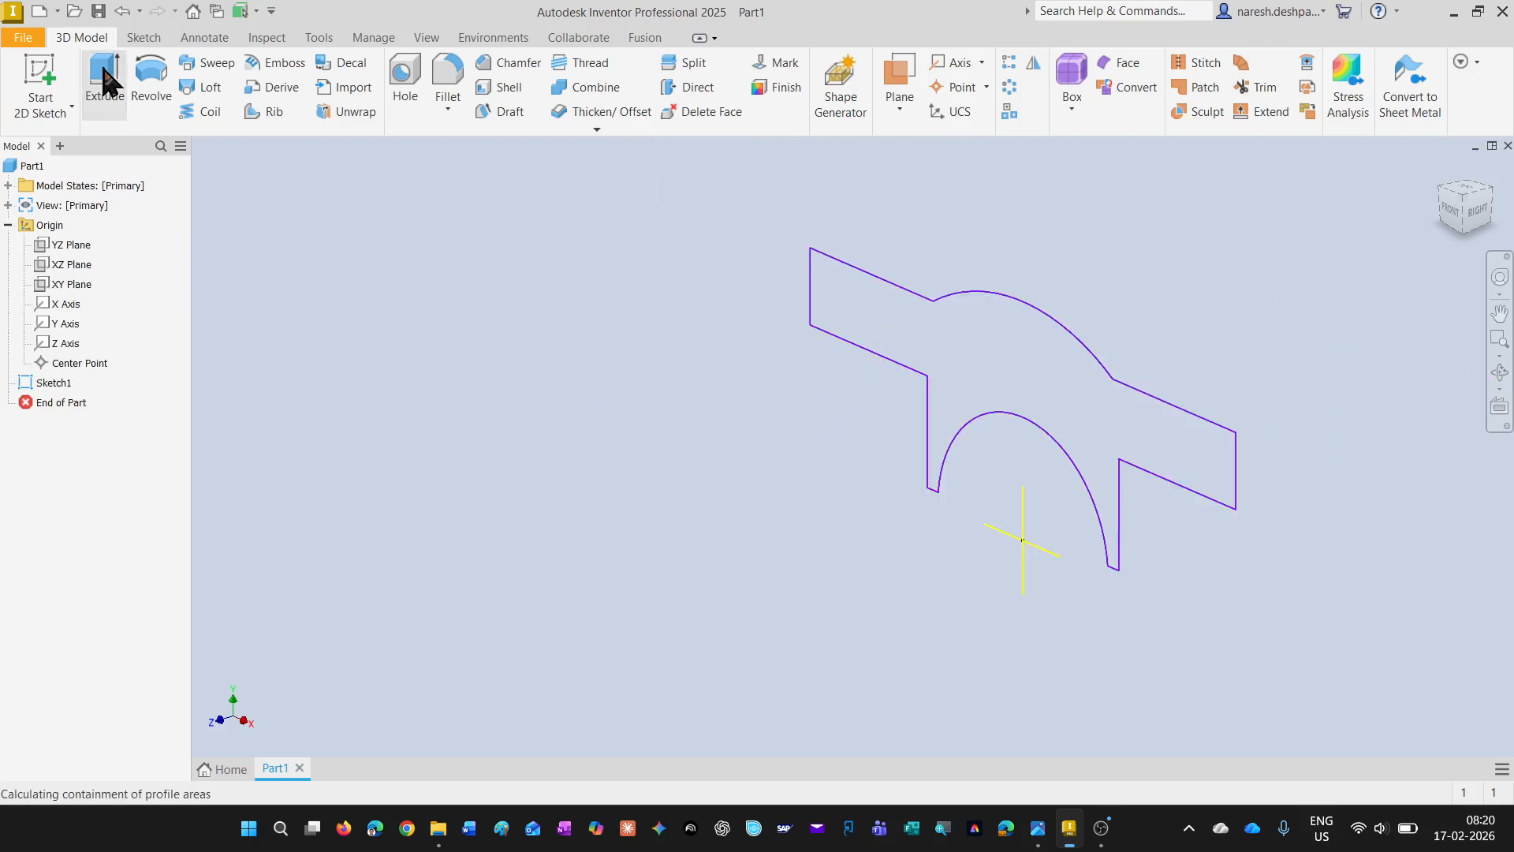
pyautogui.click(1033, 377)
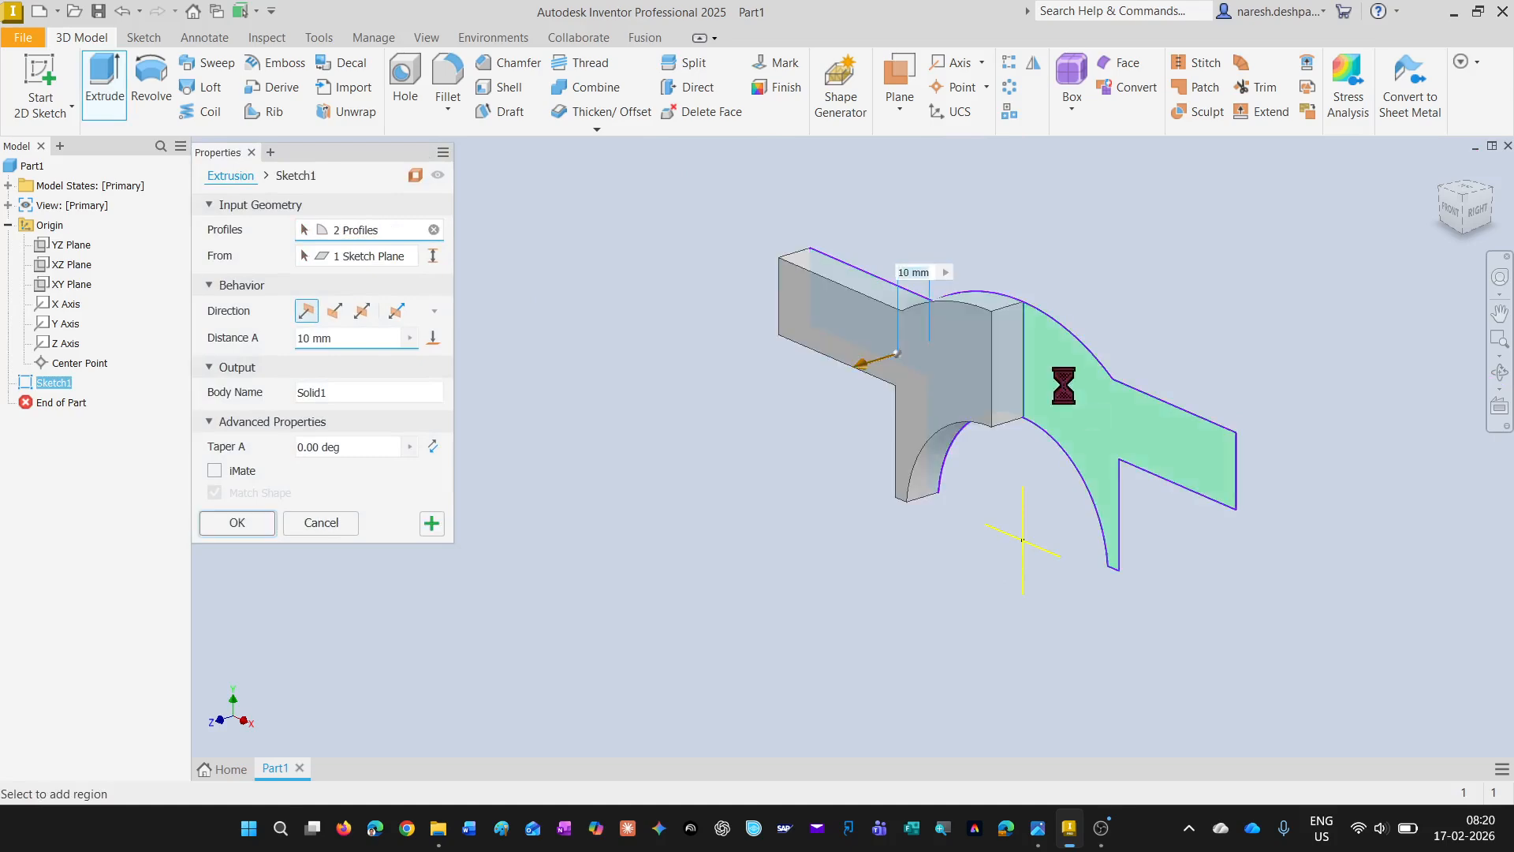
pyautogui.click(1068, 395)
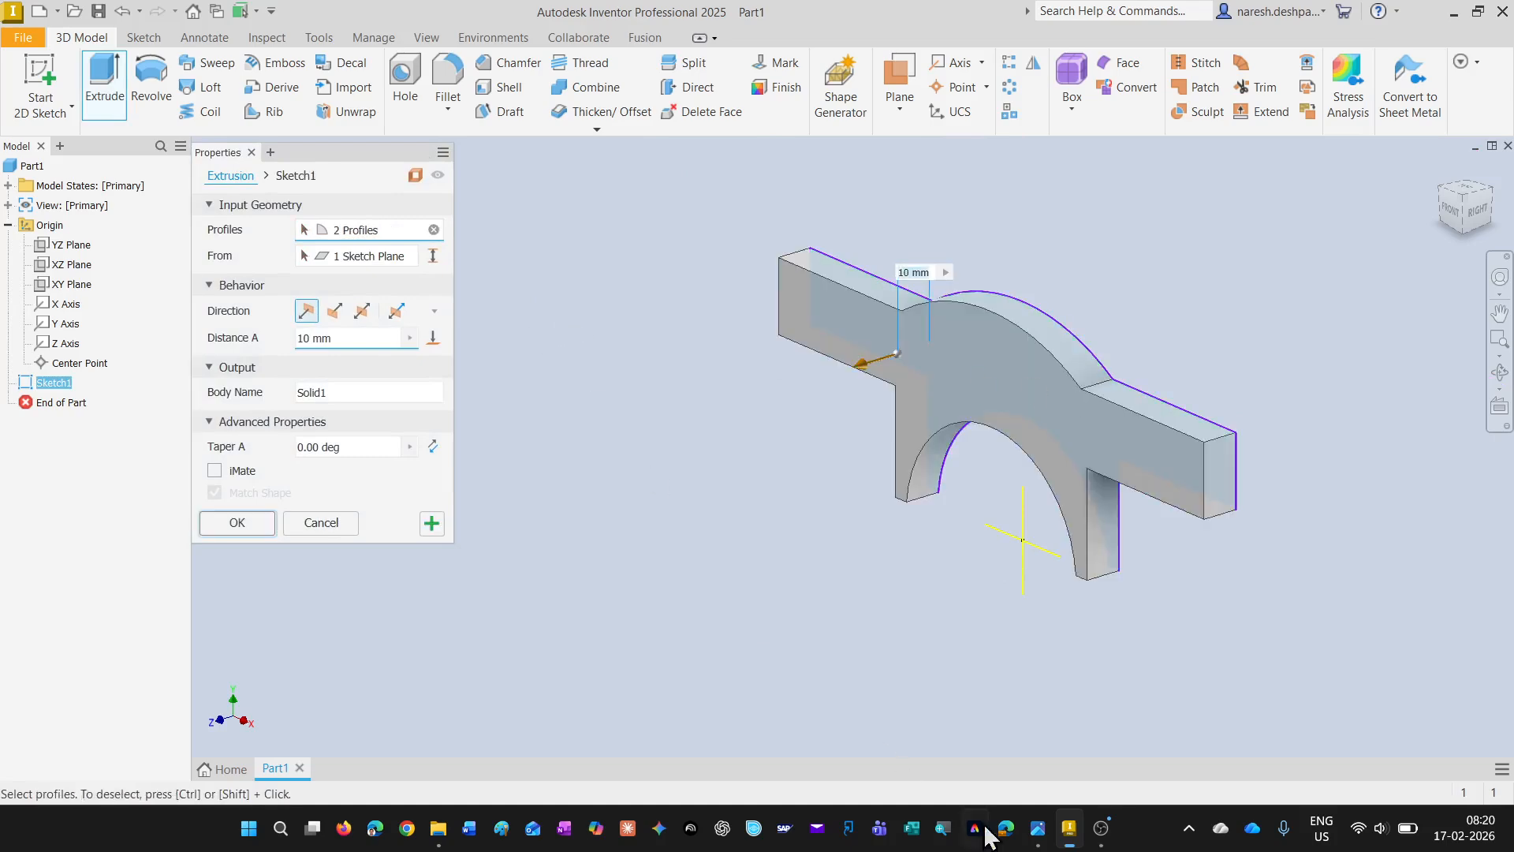
pyautogui.moveTo(1089, 836)
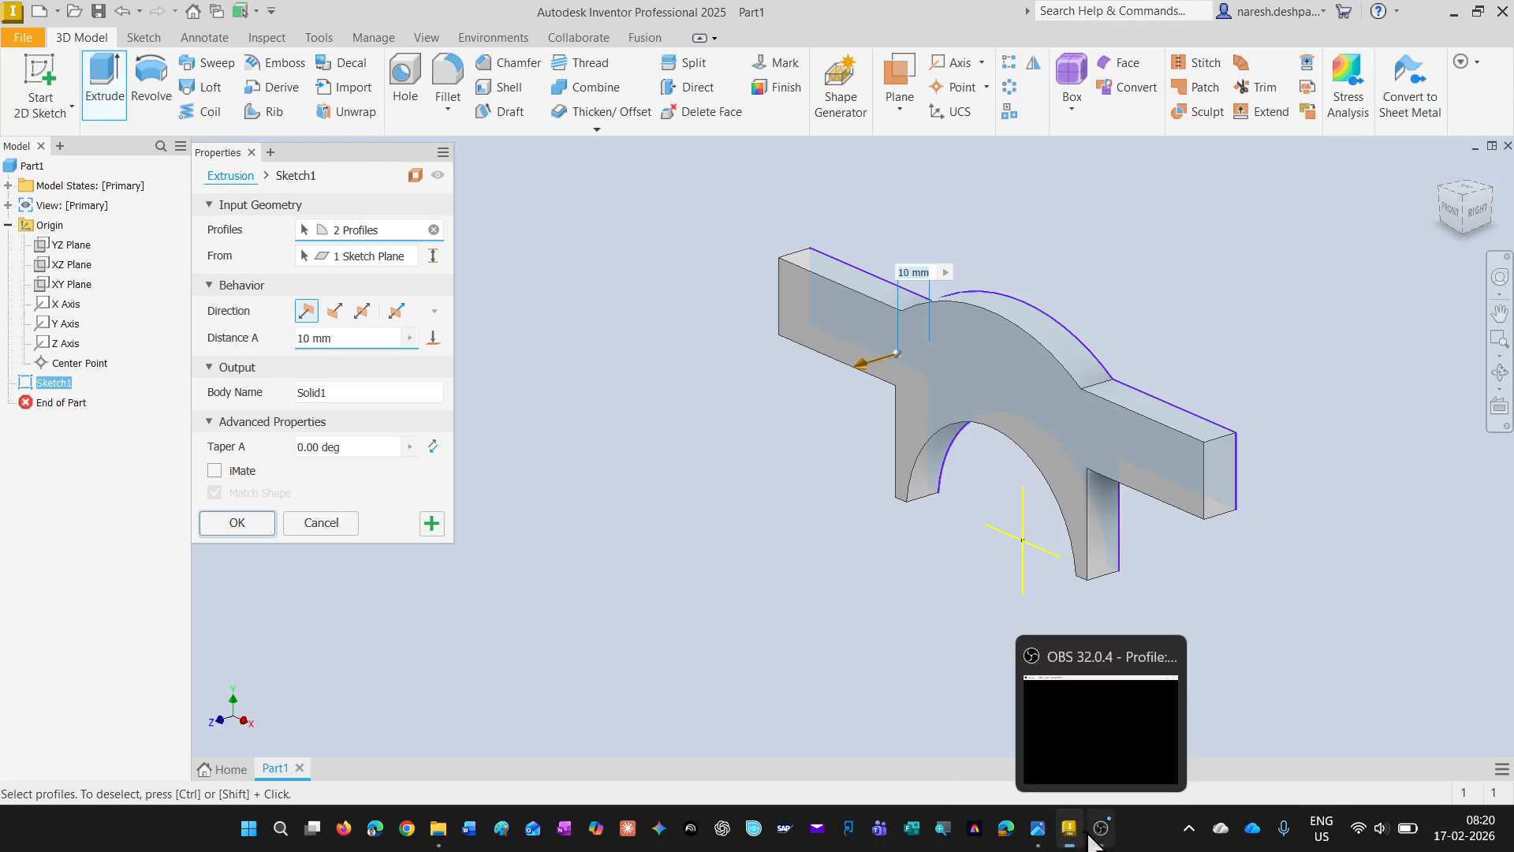
pyautogui.click(1038, 828)
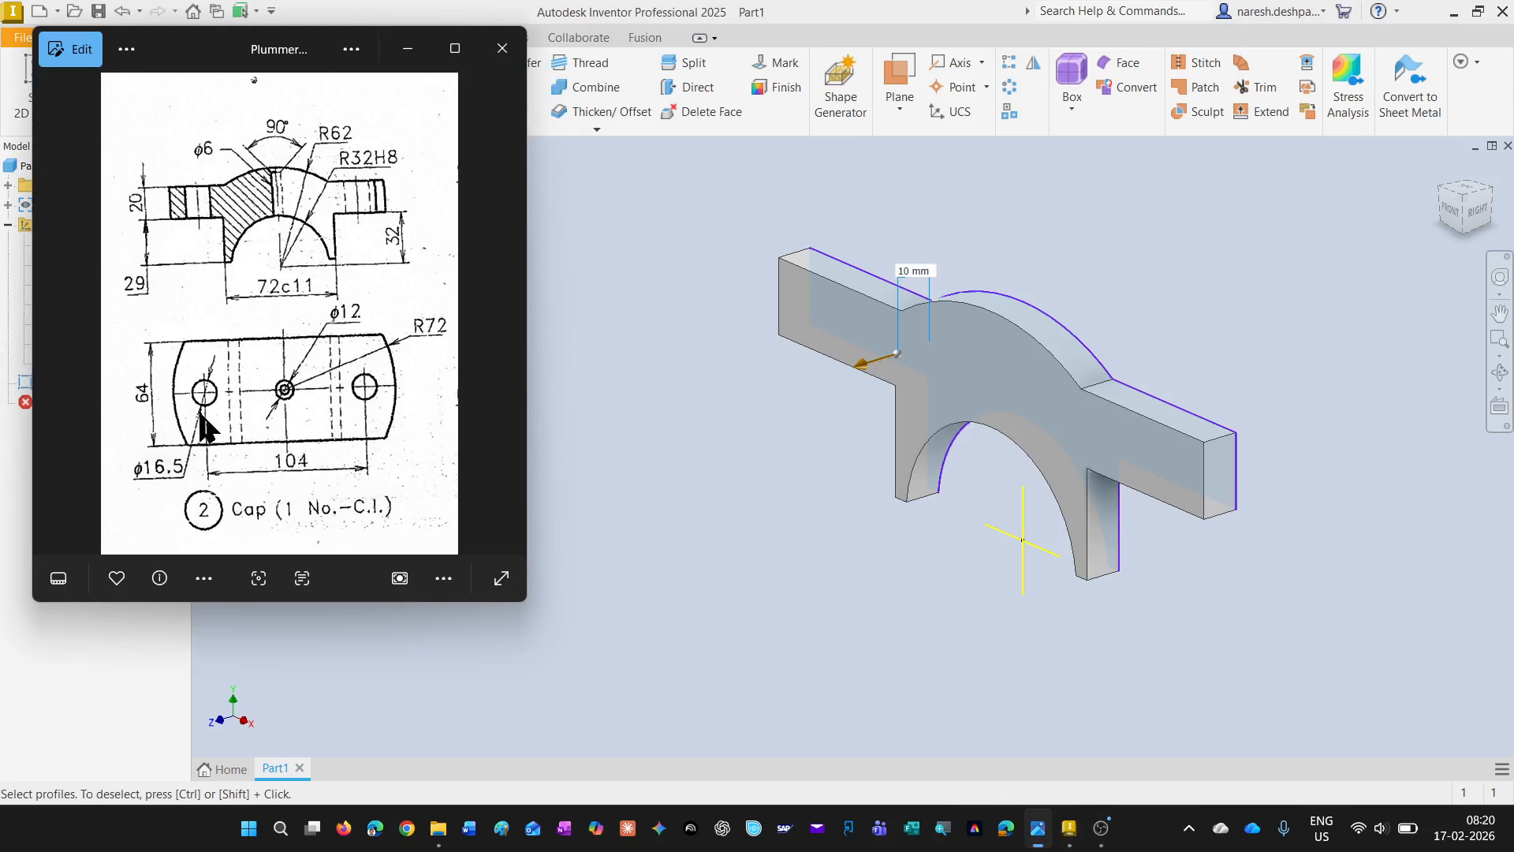
pyautogui.click(407, 47)
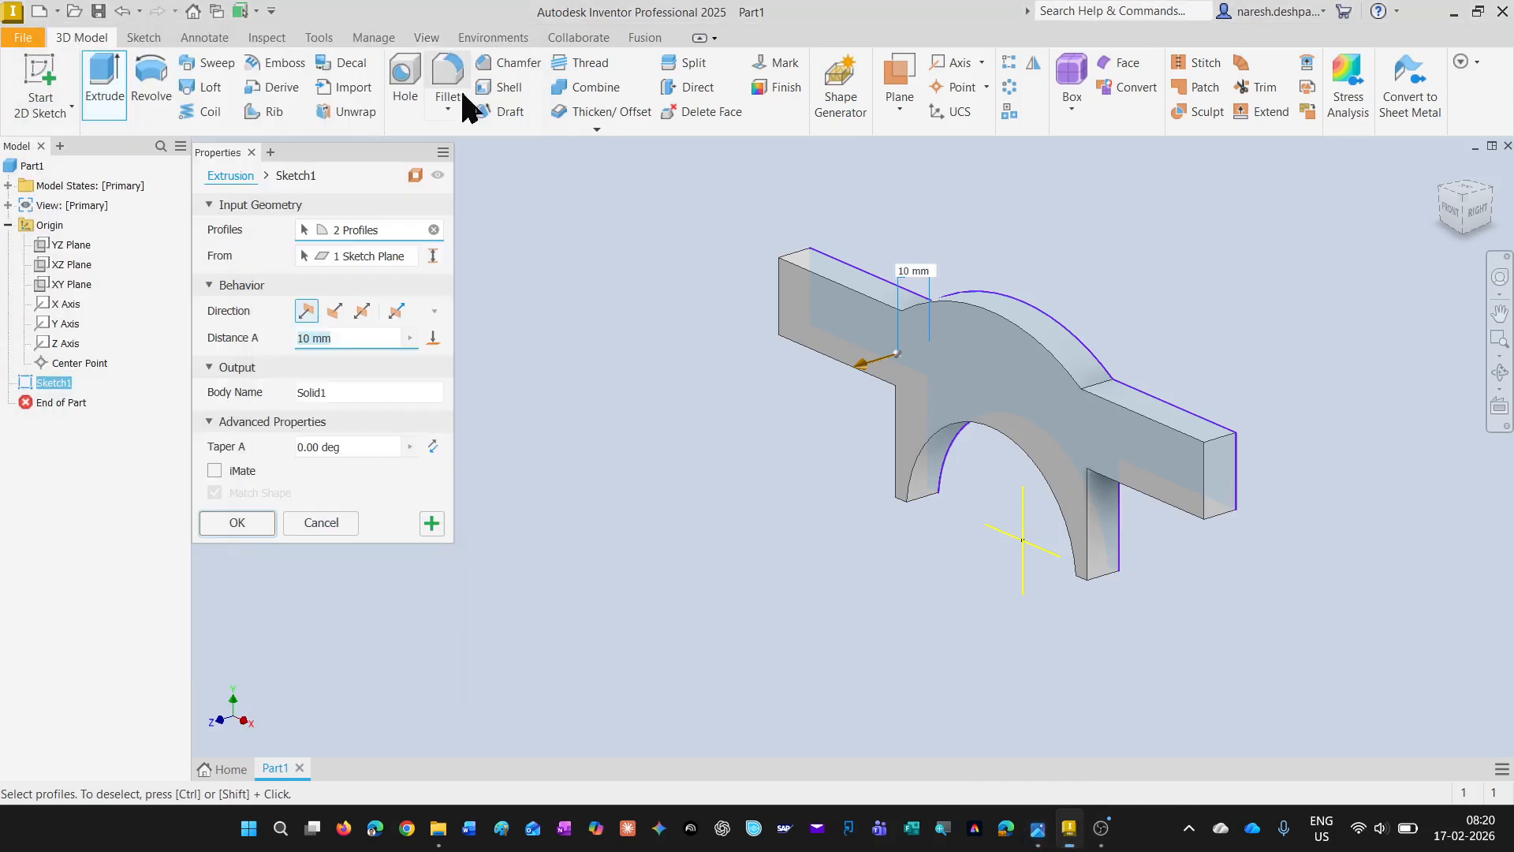
pyautogui.click(362, 313)
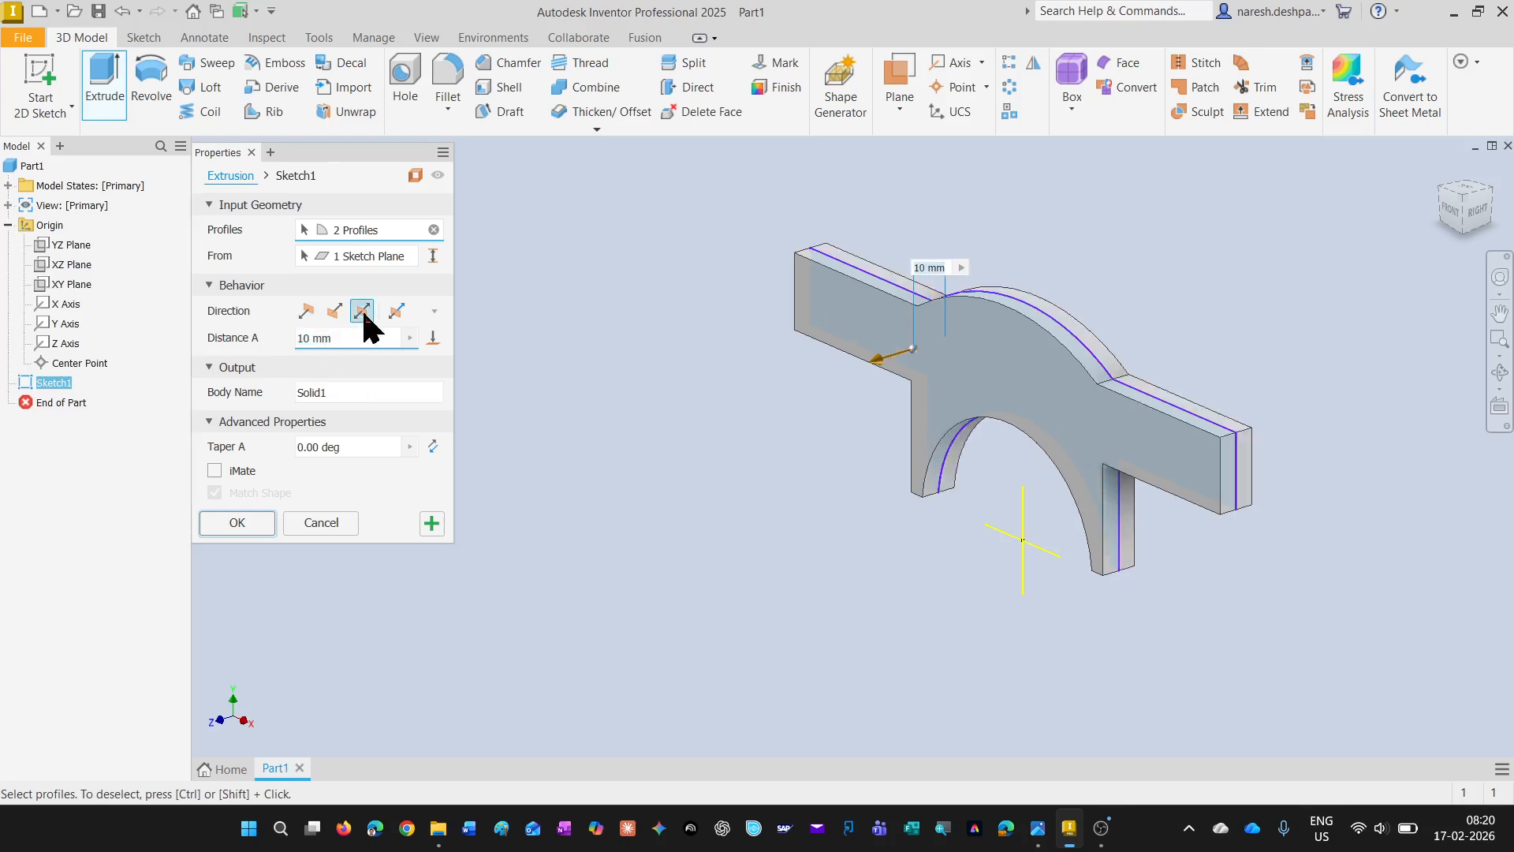
pyautogui.click(309, 339)
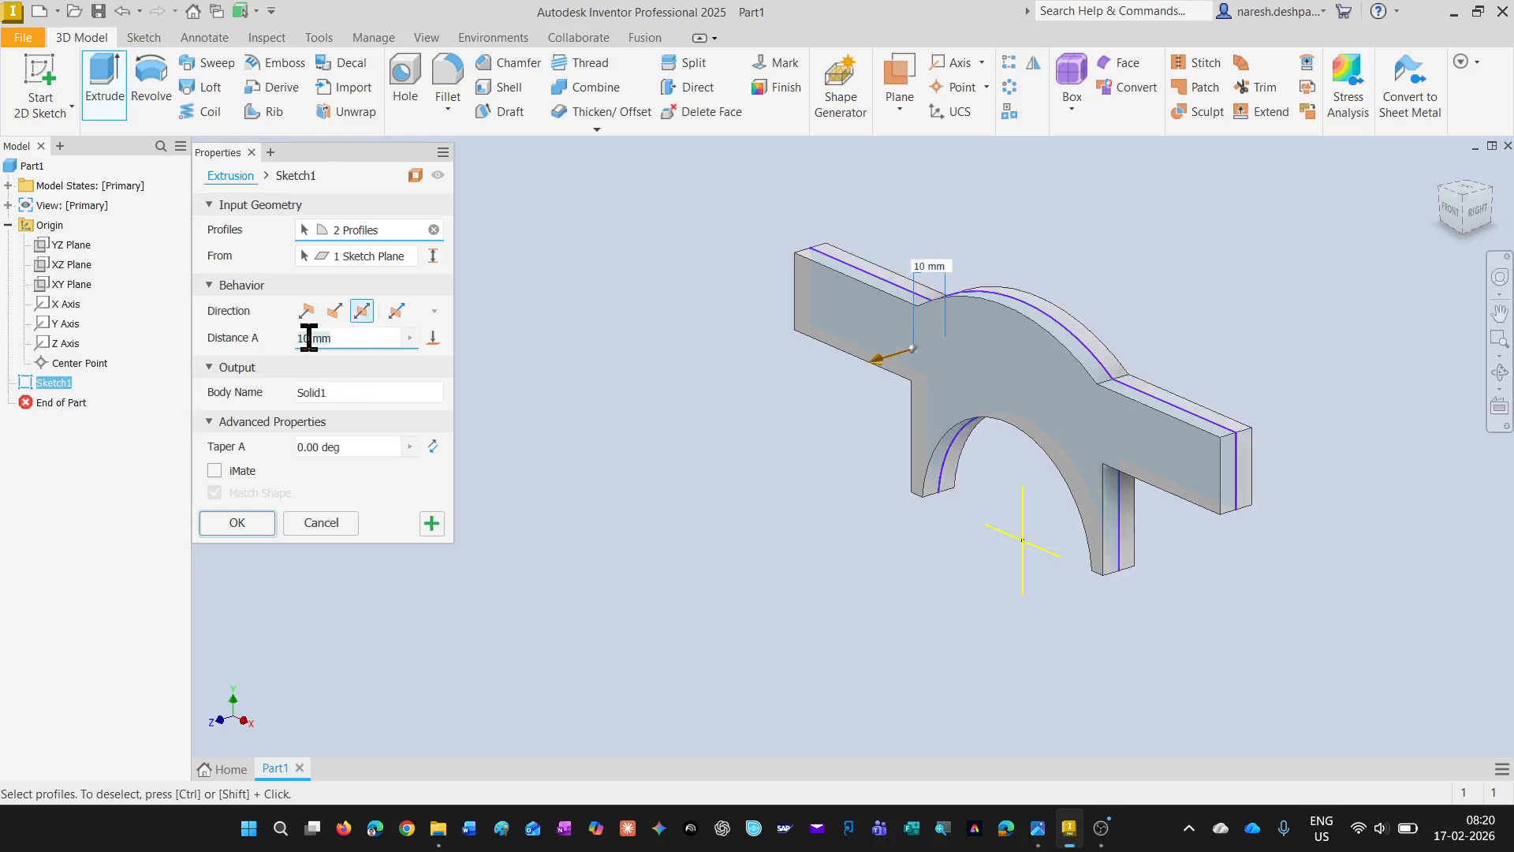
pyautogui.write('64')
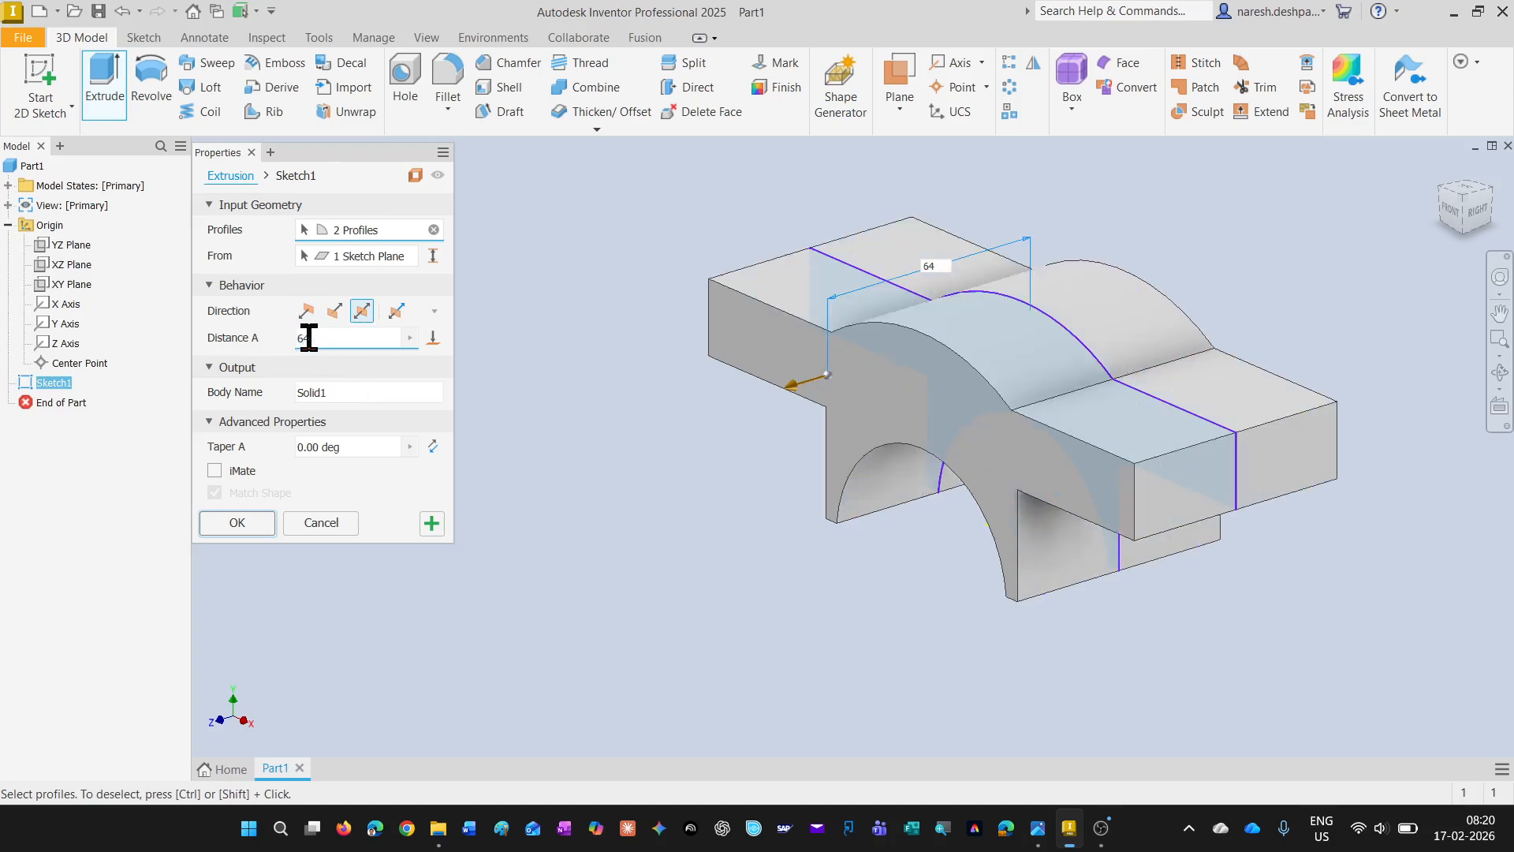
pyautogui.click(241, 523)
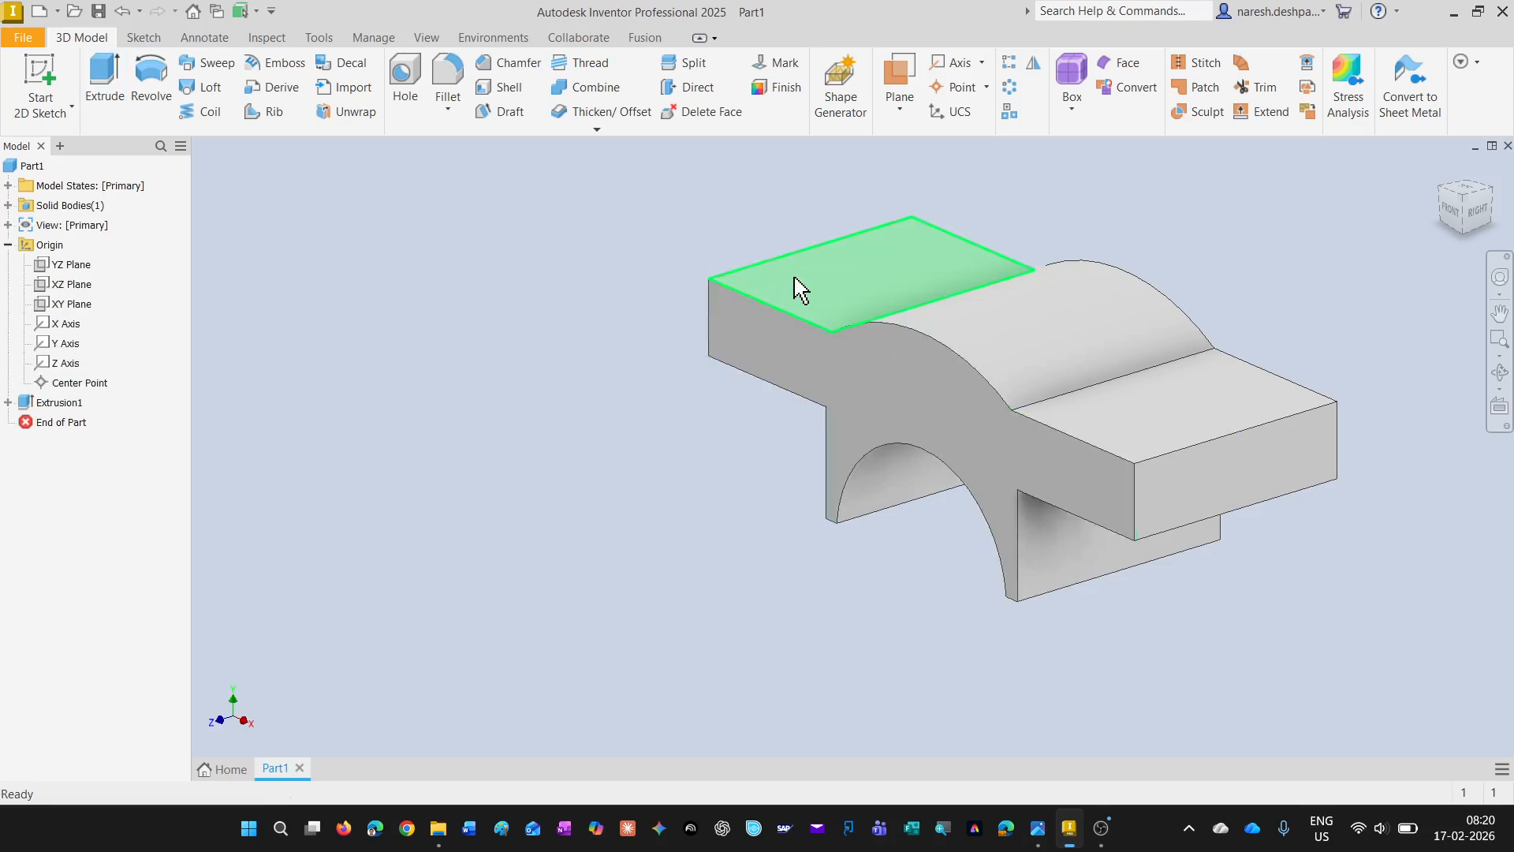
# Start a sketch on the right flange's upper face, with its long side horizontal, and project the Z and X axes into it
pyautogui.click(1140, 423)
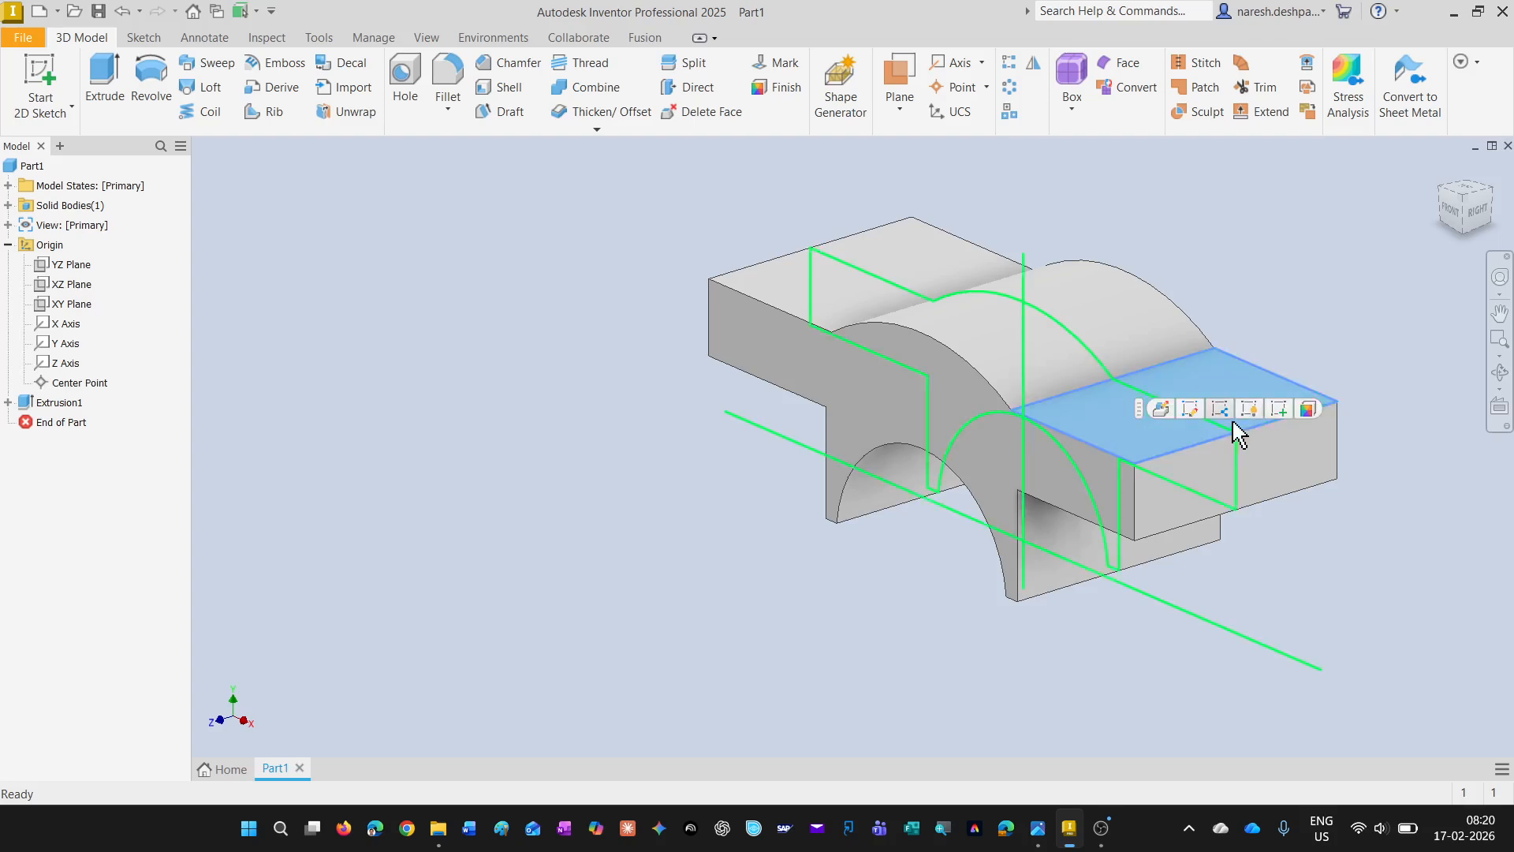
pyautogui.click(1281, 407)
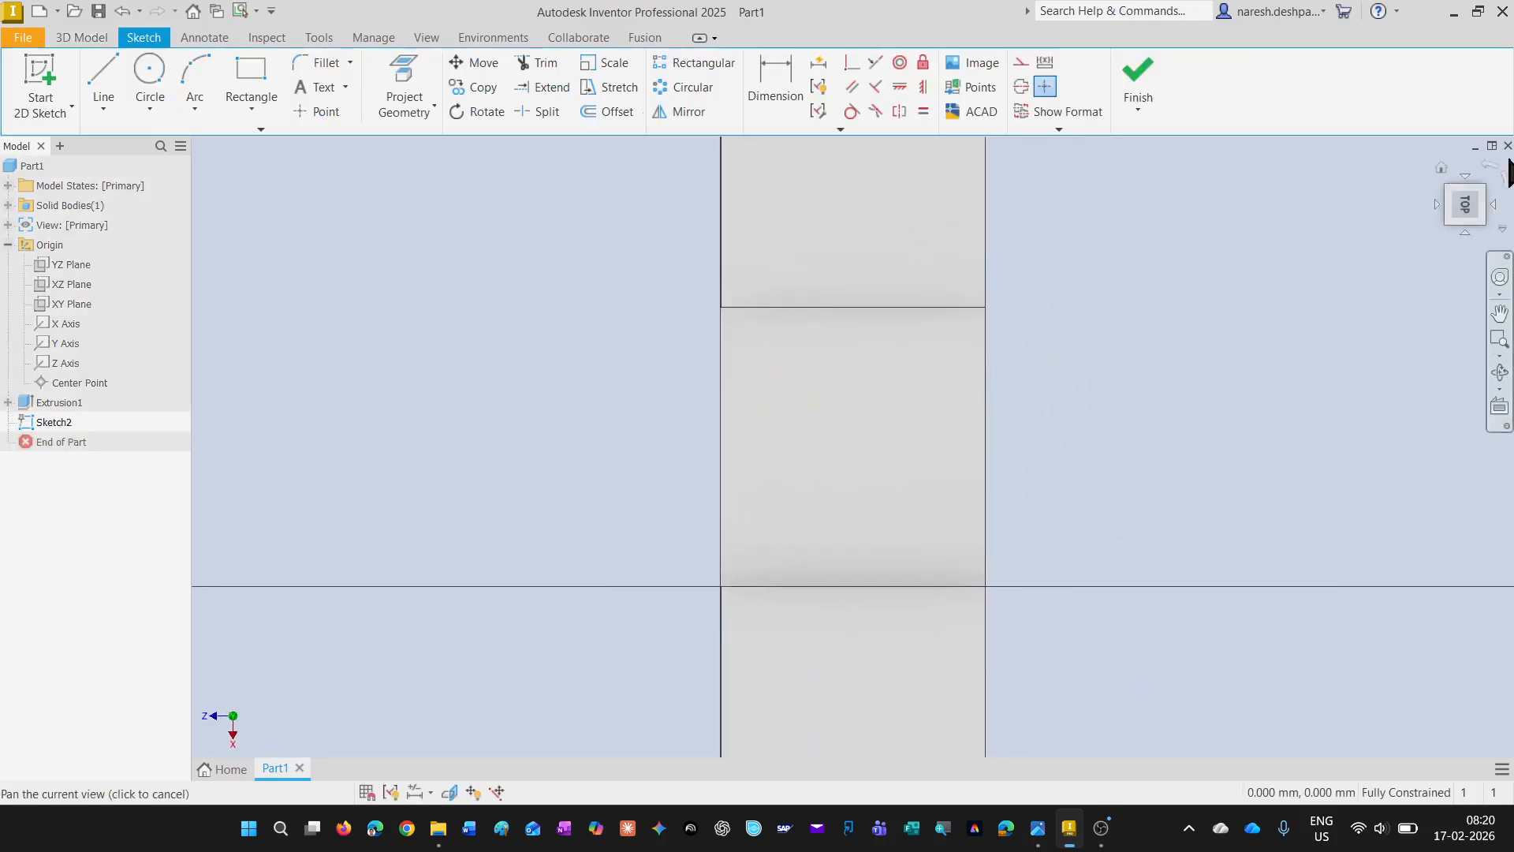
pyautogui.click(1490, 168)
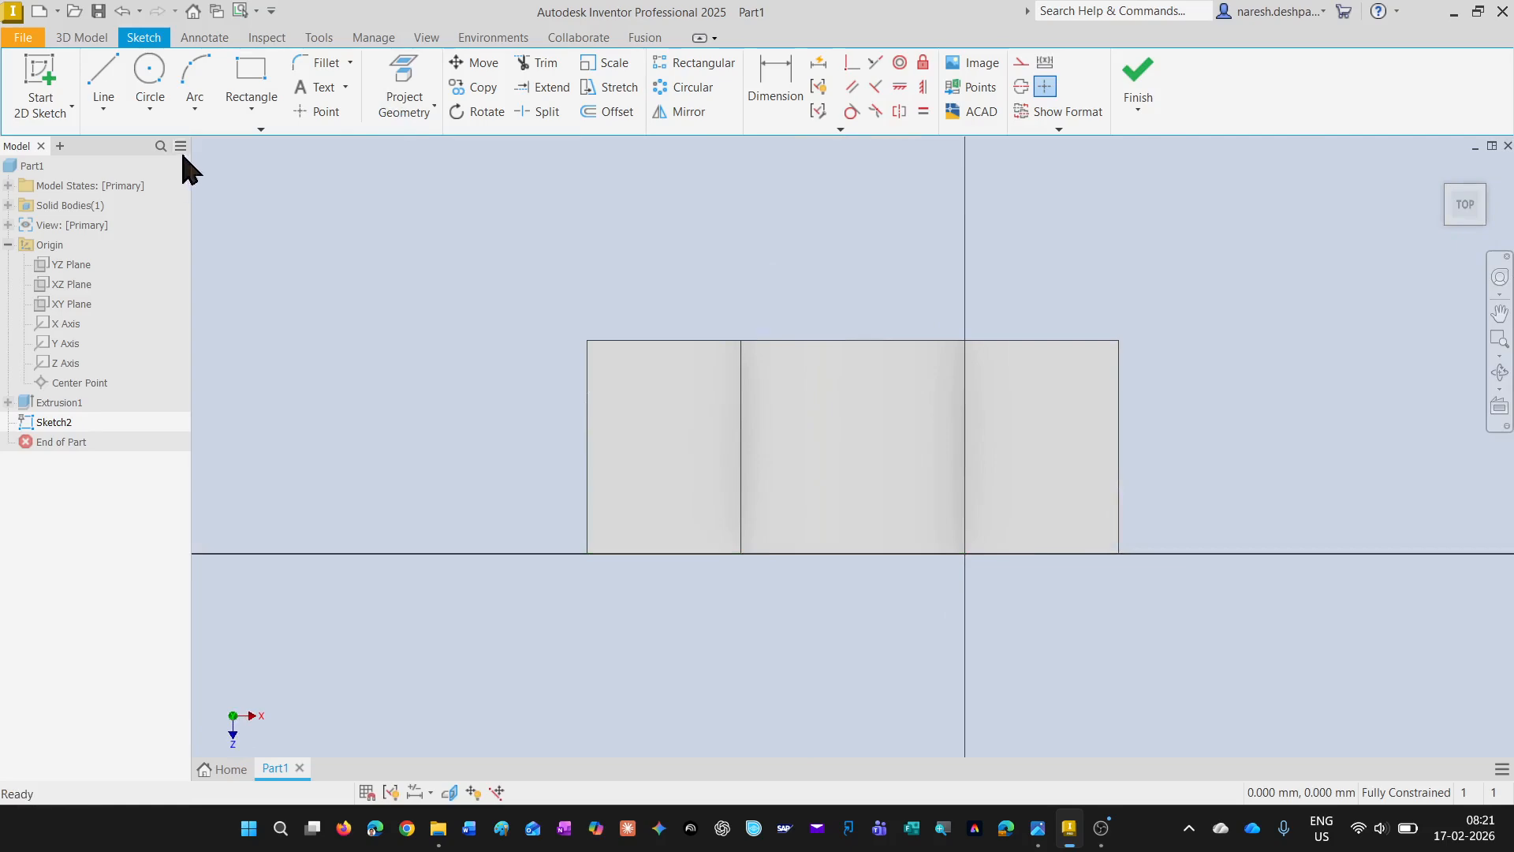
pyautogui.click(410, 73)
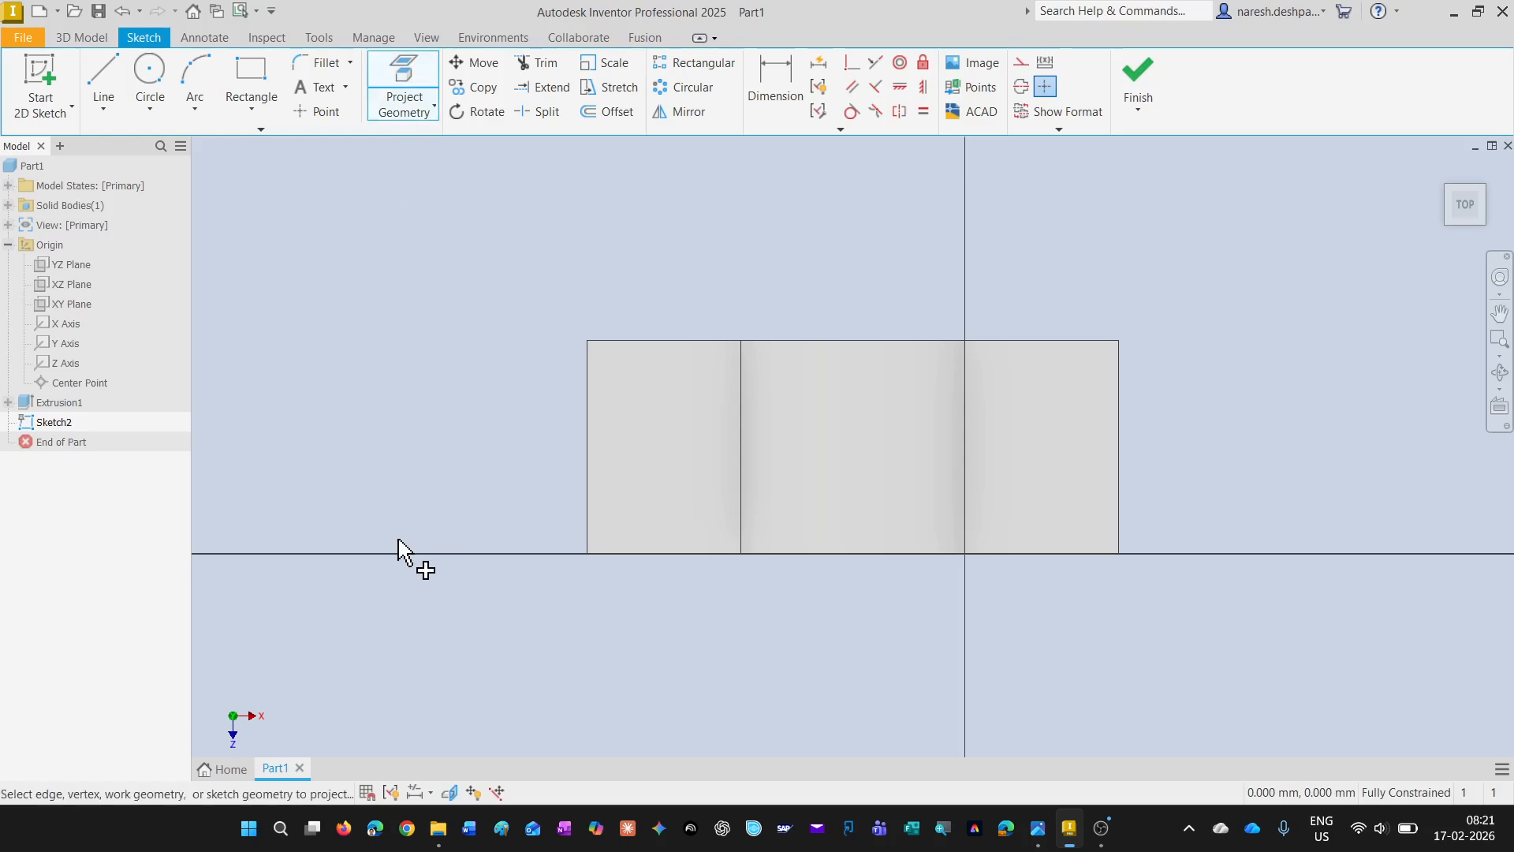
pyautogui.click(75, 366)
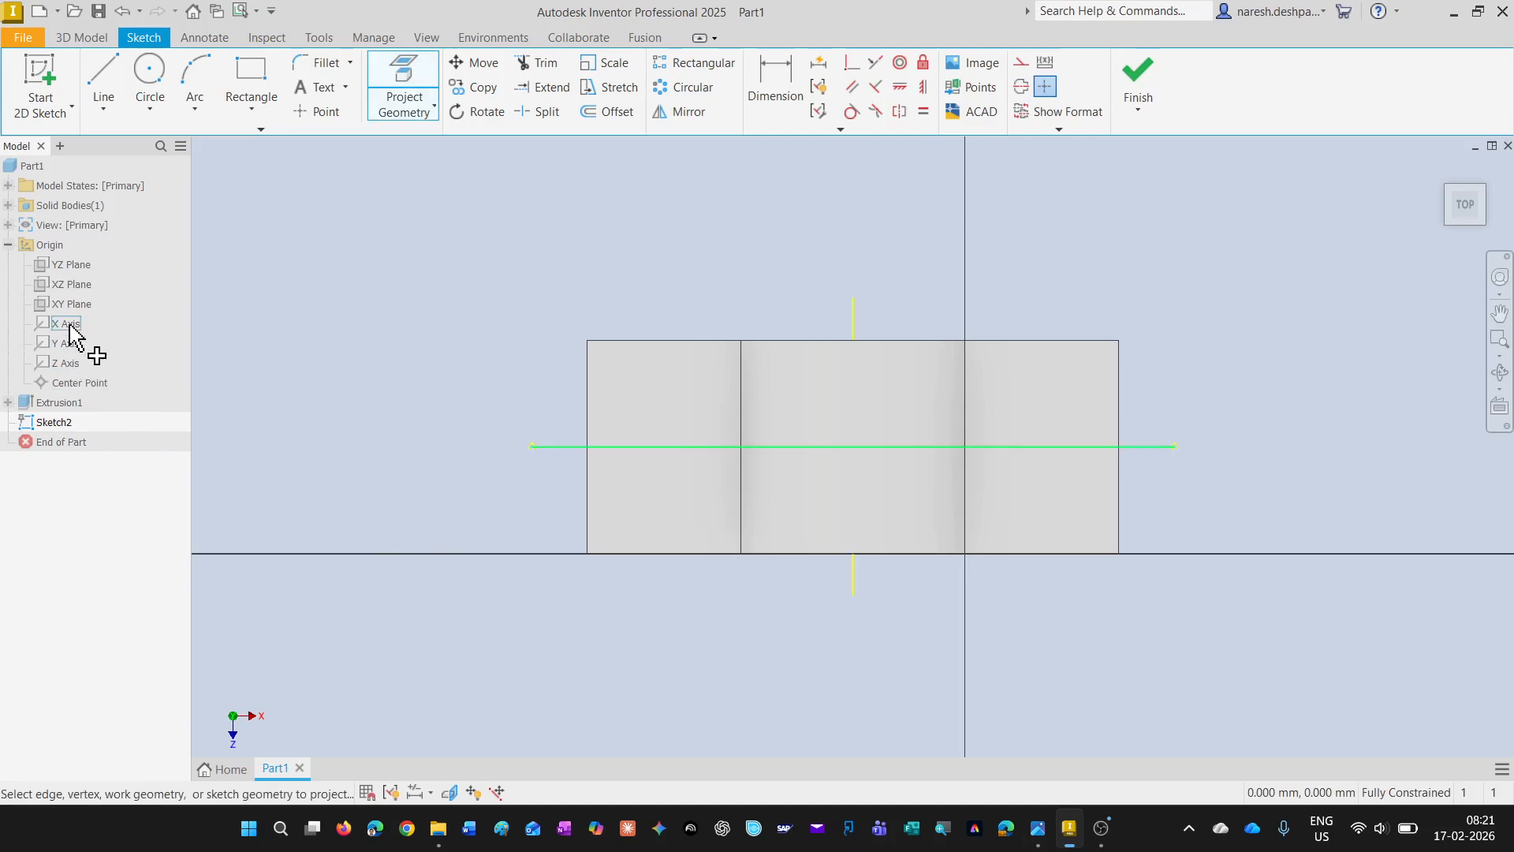
pyautogui.click(69, 326)
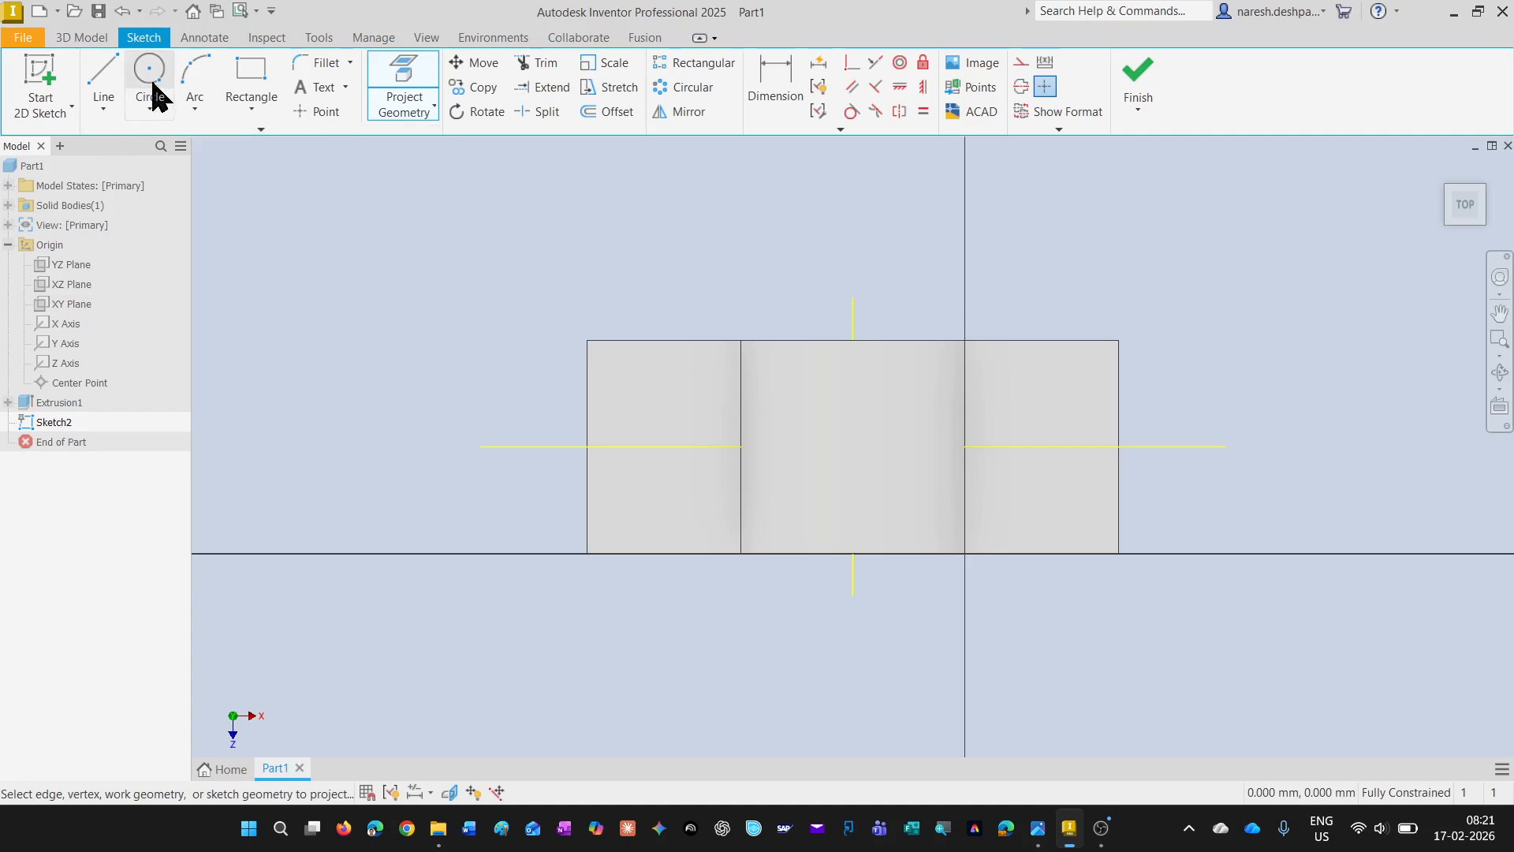
# Draw a 52 mm construction guide line along the X axis from the part's centre towards the left flange, following the reference drawing
pyautogui.click(111, 87)
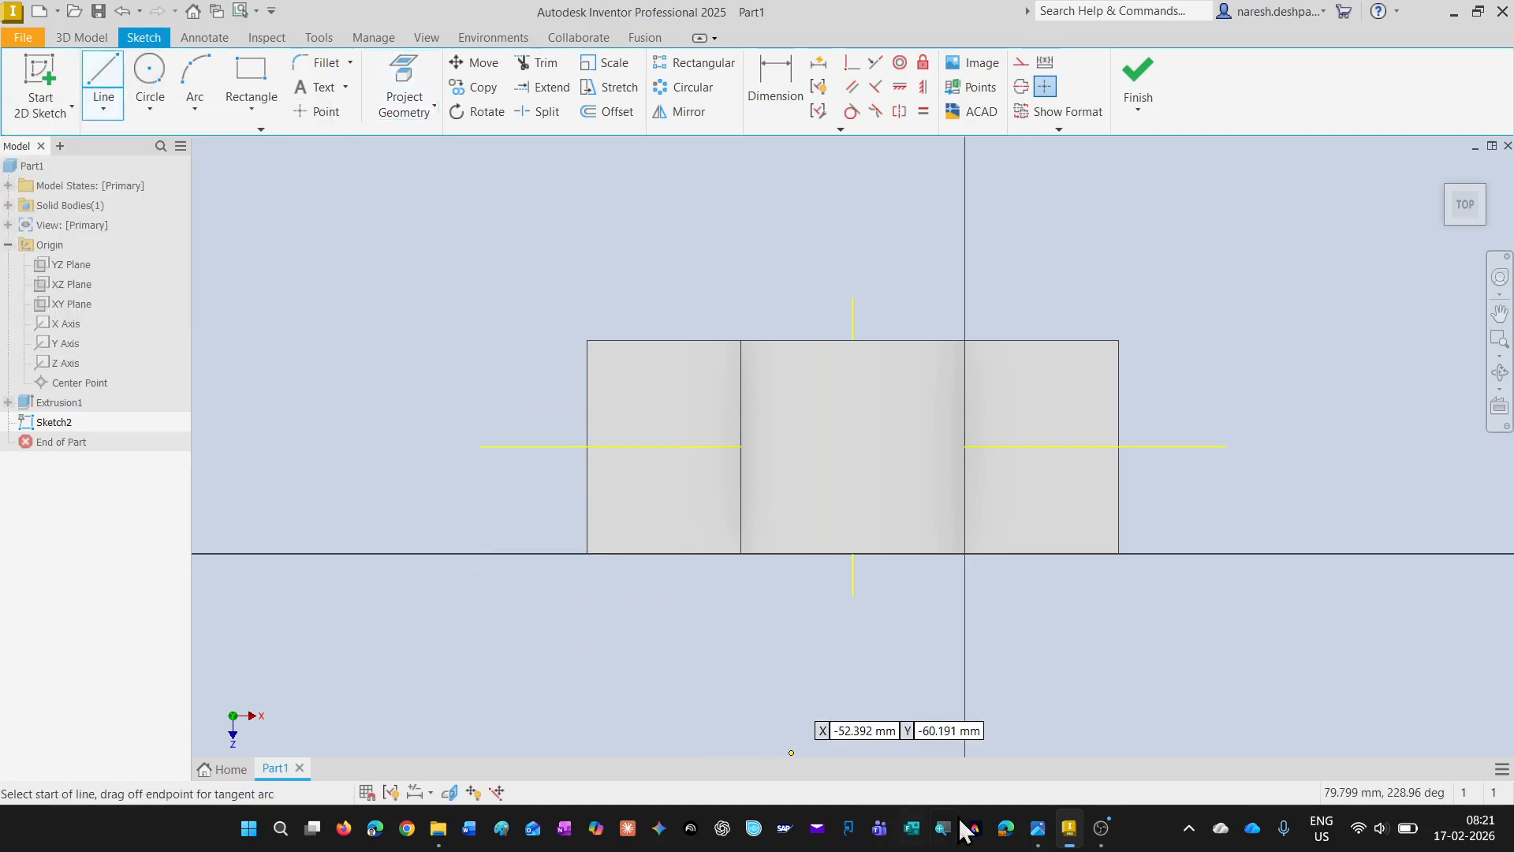
pyautogui.click(1036, 835)
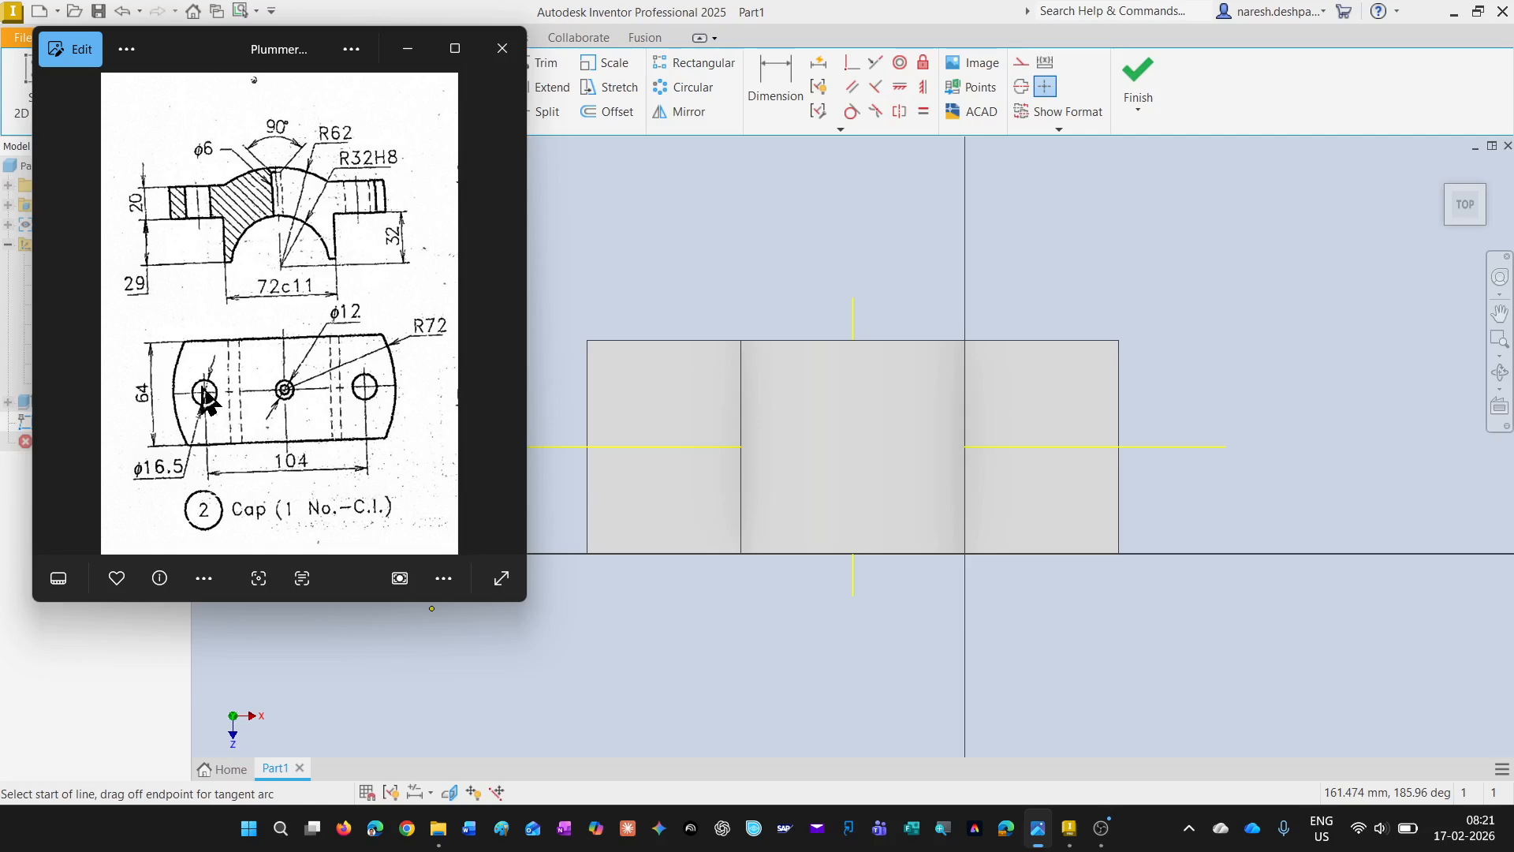
pyautogui.click(409, 48)
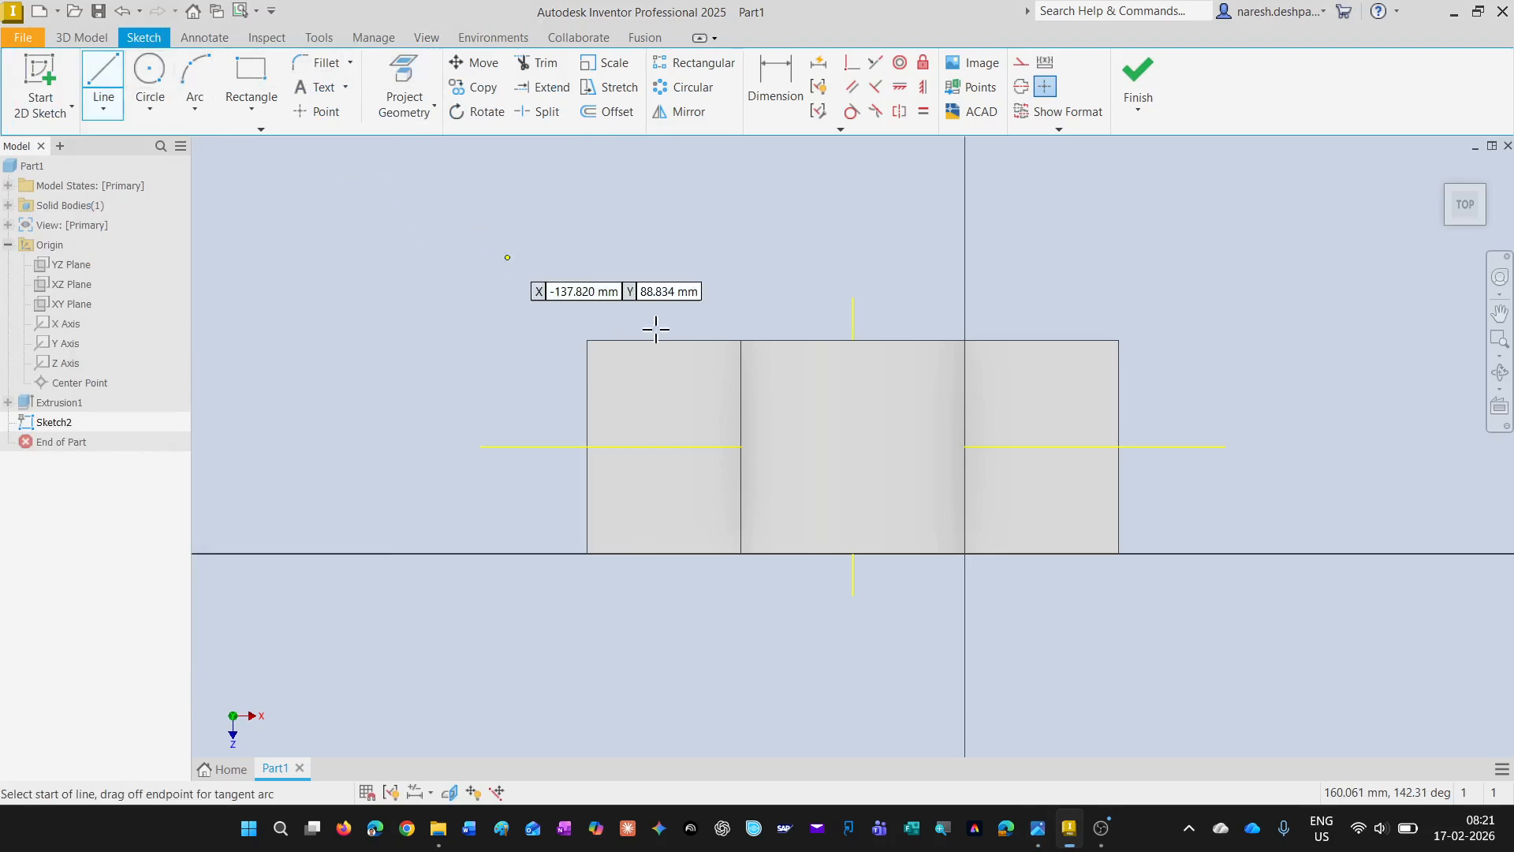
pyautogui.scroll(5, 879, 472)
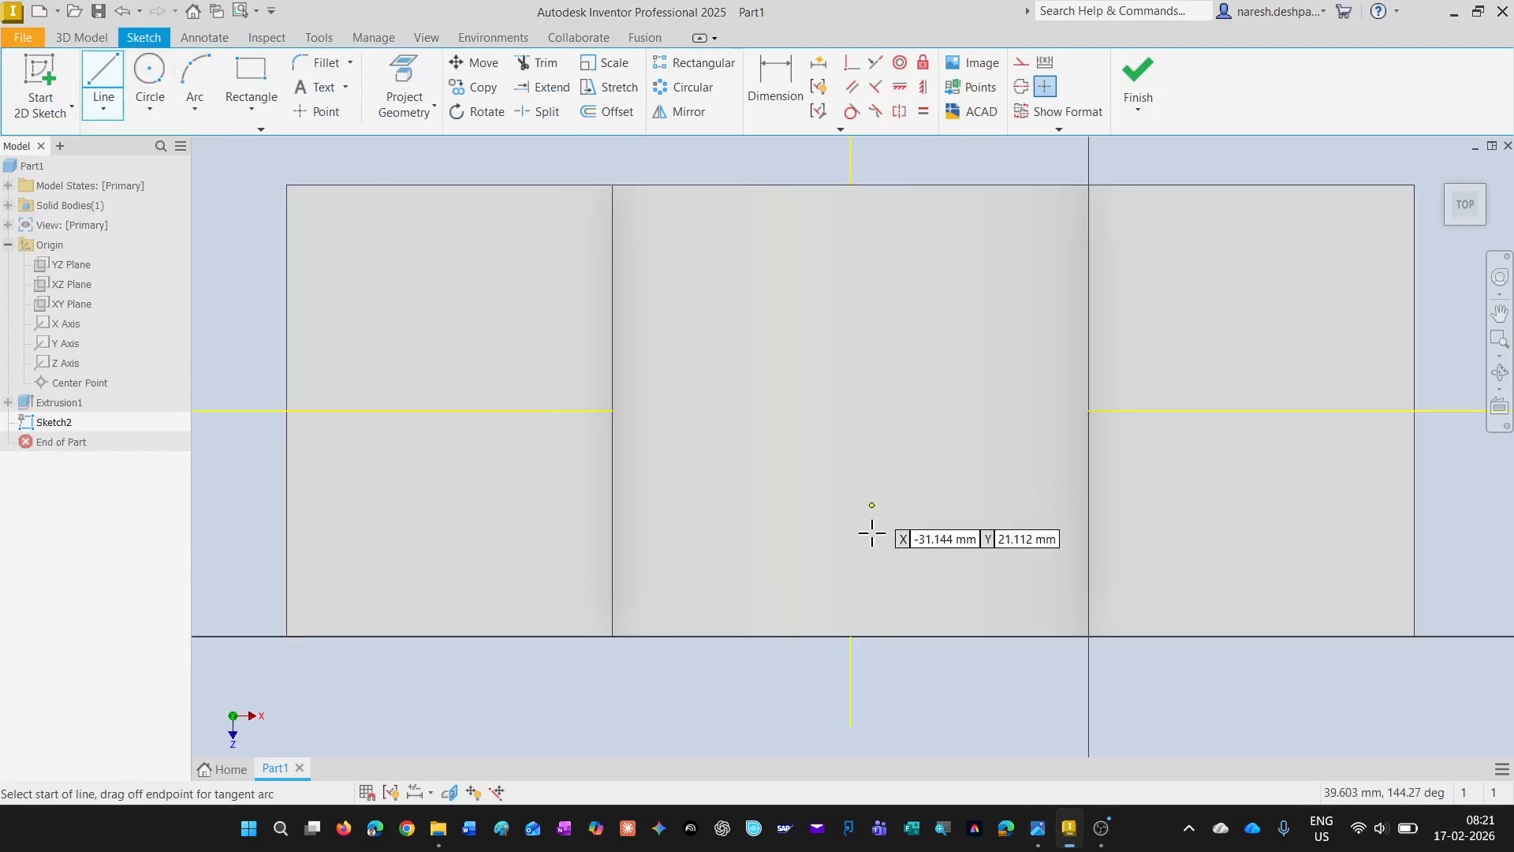
pyautogui.click(852, 410)
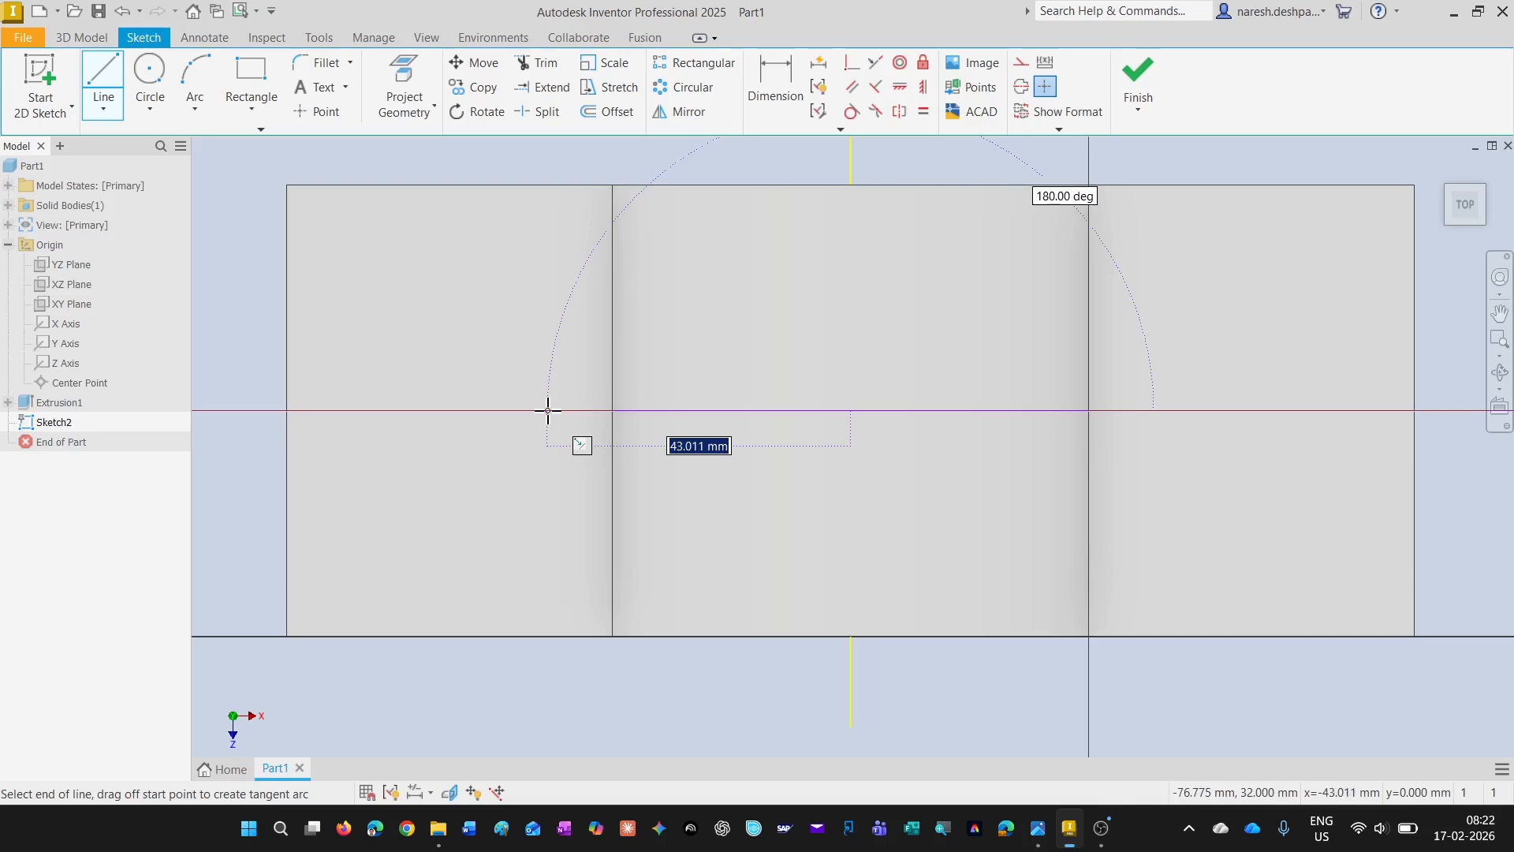
pyautogui.write('52')
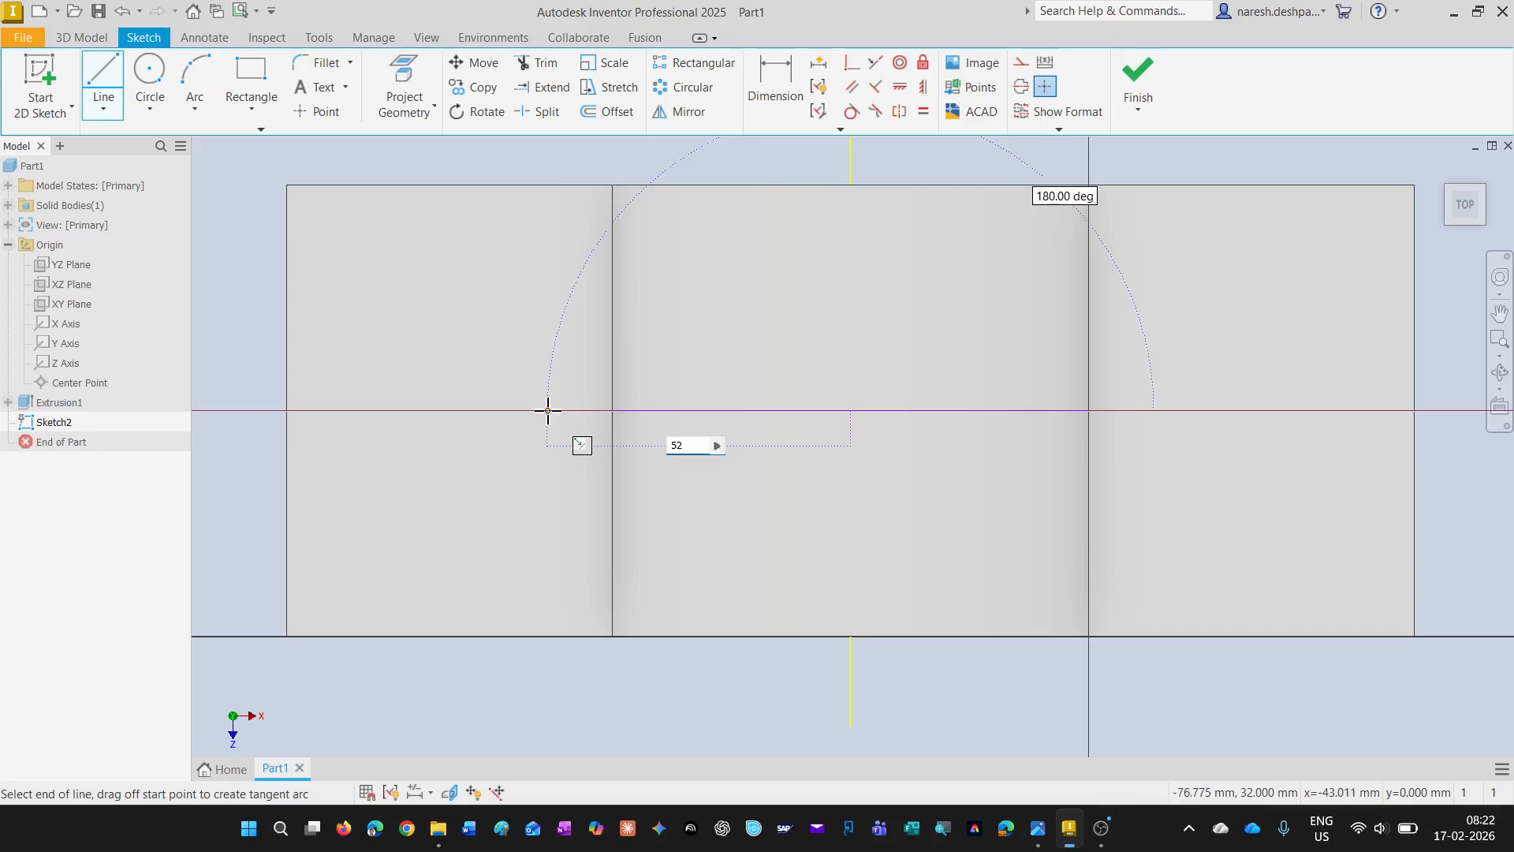
pyautogui.press('Return')
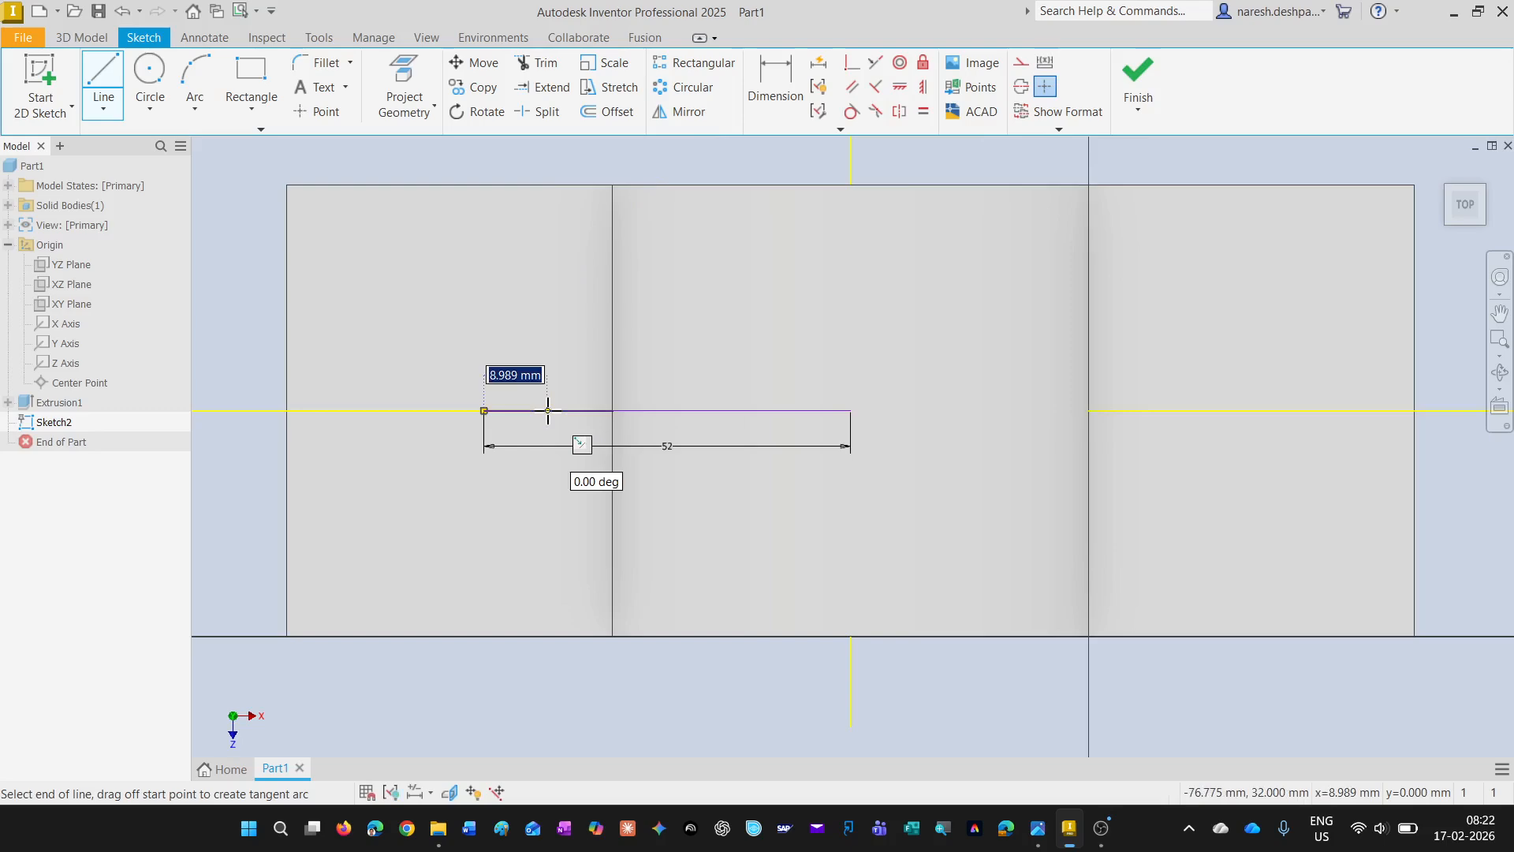
pyautogui.press('Escape')
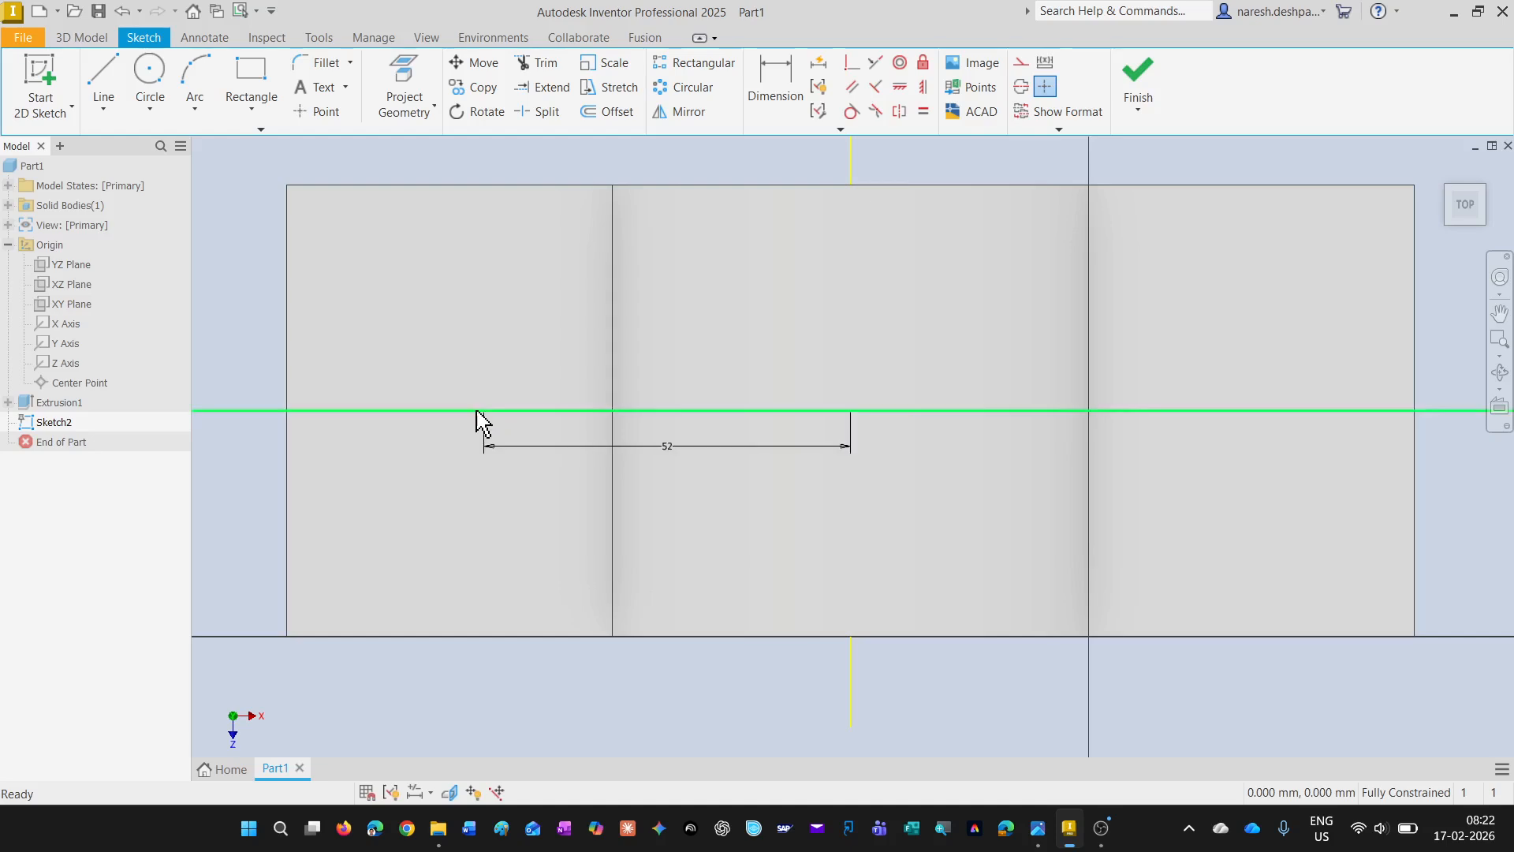
# Check the hole size on the reference drawing and draw a 16.5 mm diameter circle at the guide line's outer end
pyautogui.click(148, 73)
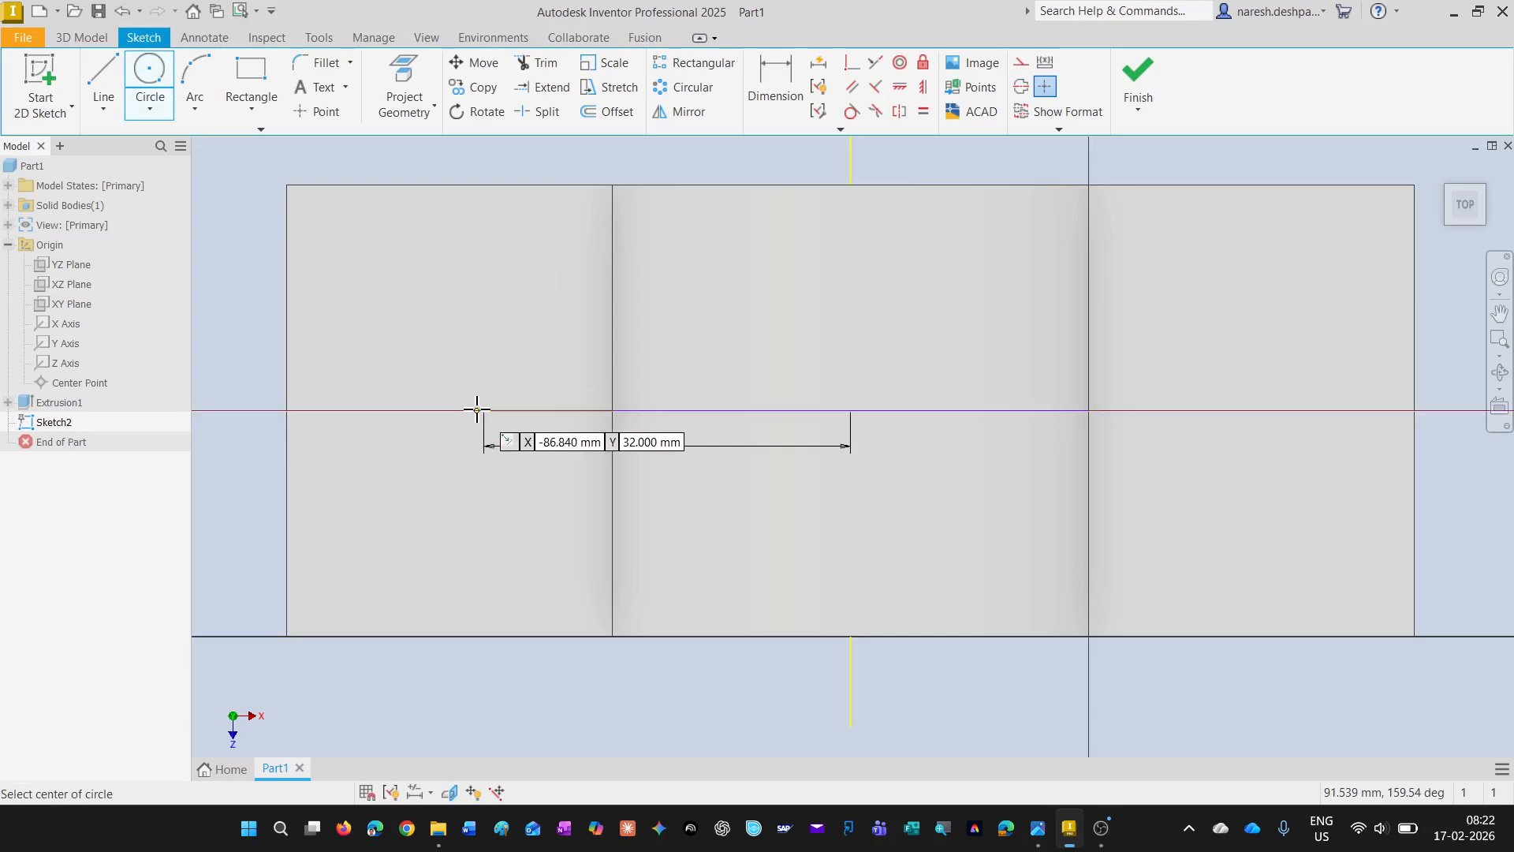
pyautogui.click(1038, 830)
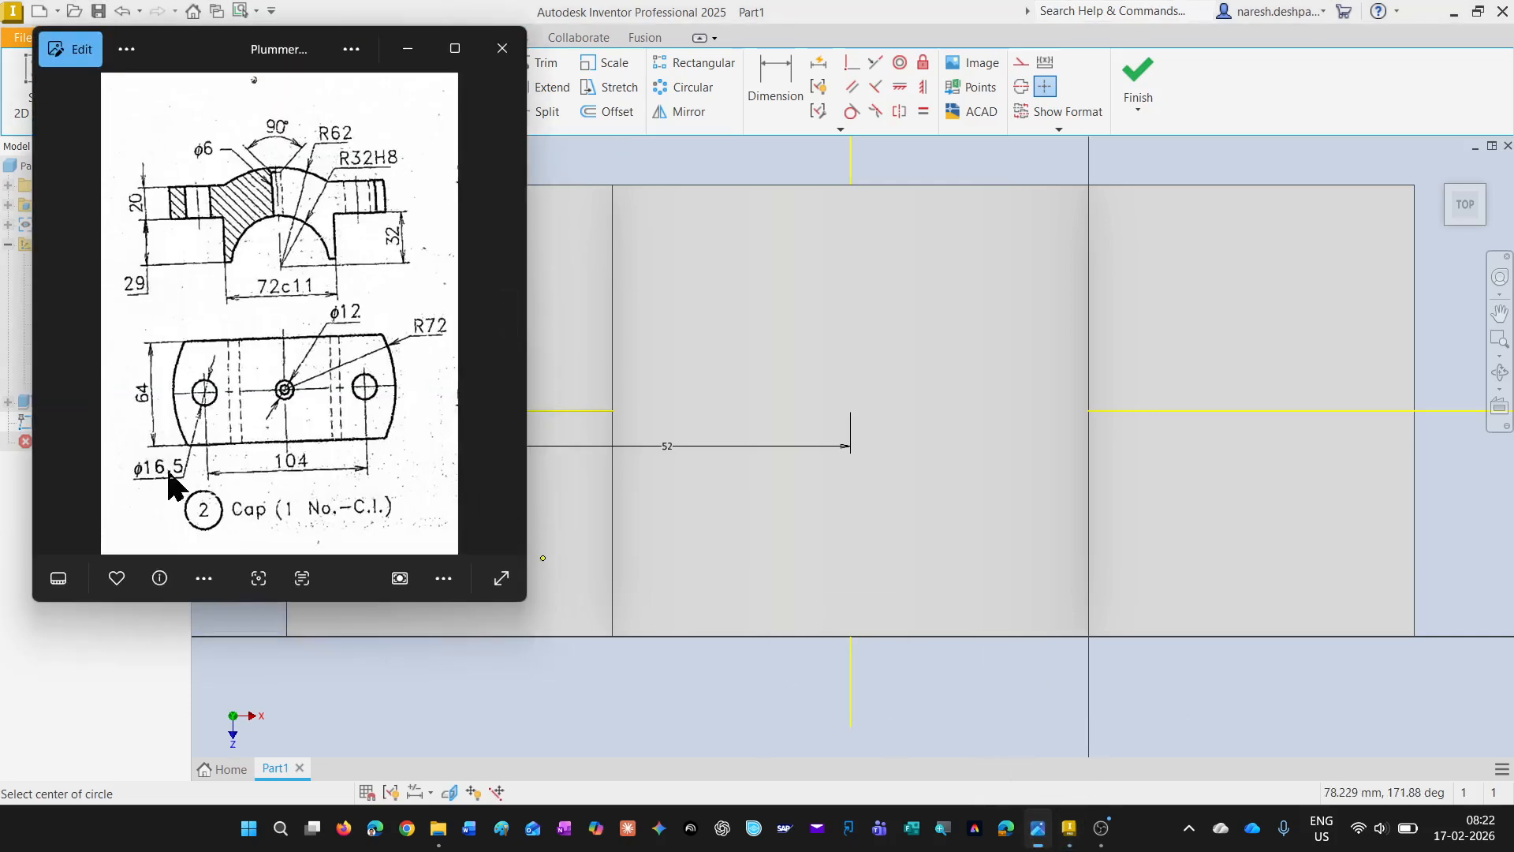
pyautogui.click(410, 49)
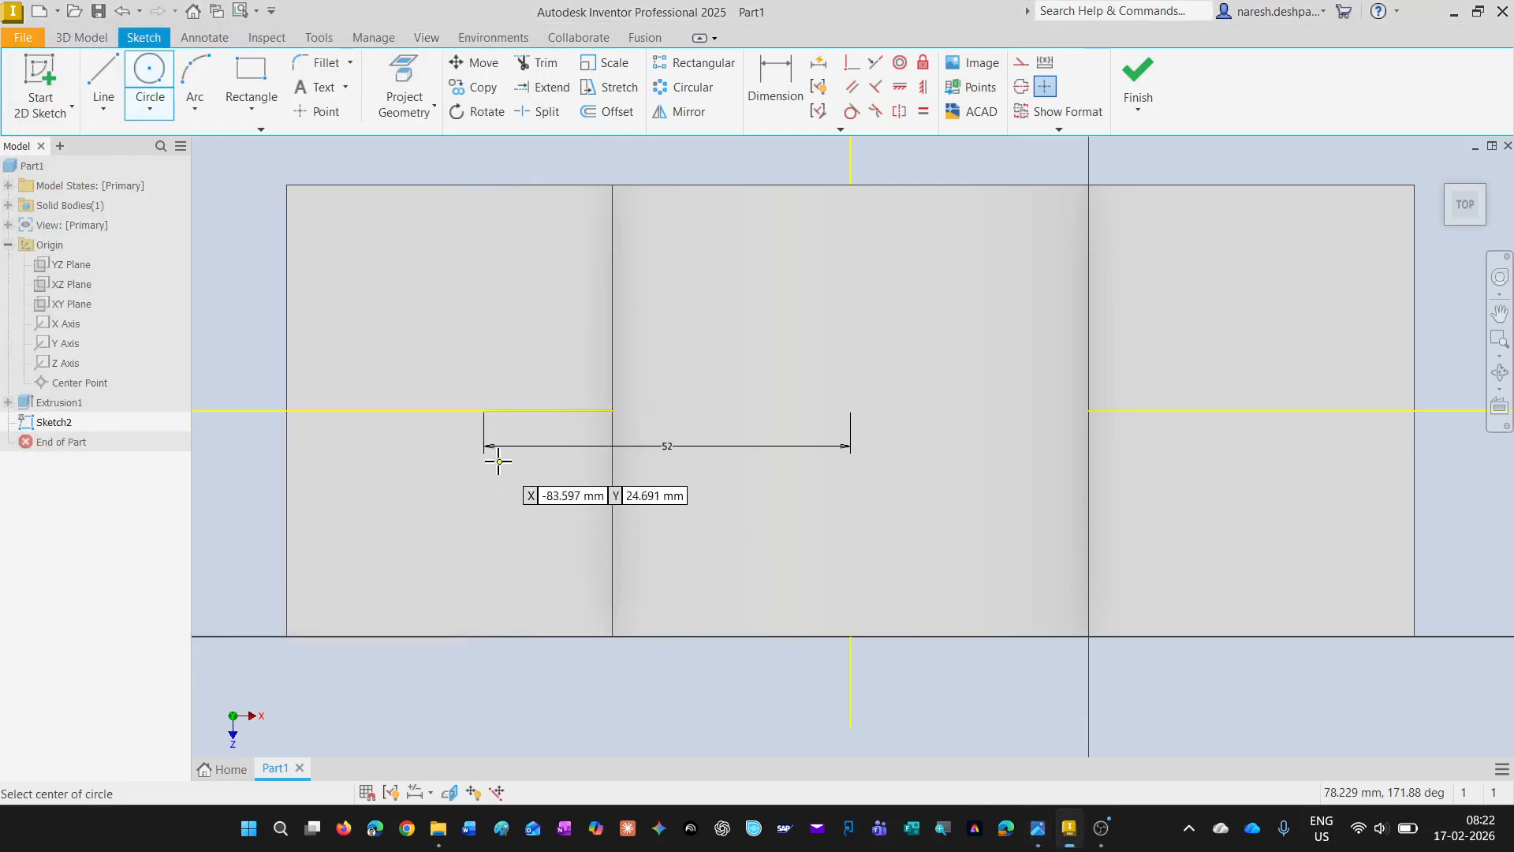
pyautogui.click(484, 410)
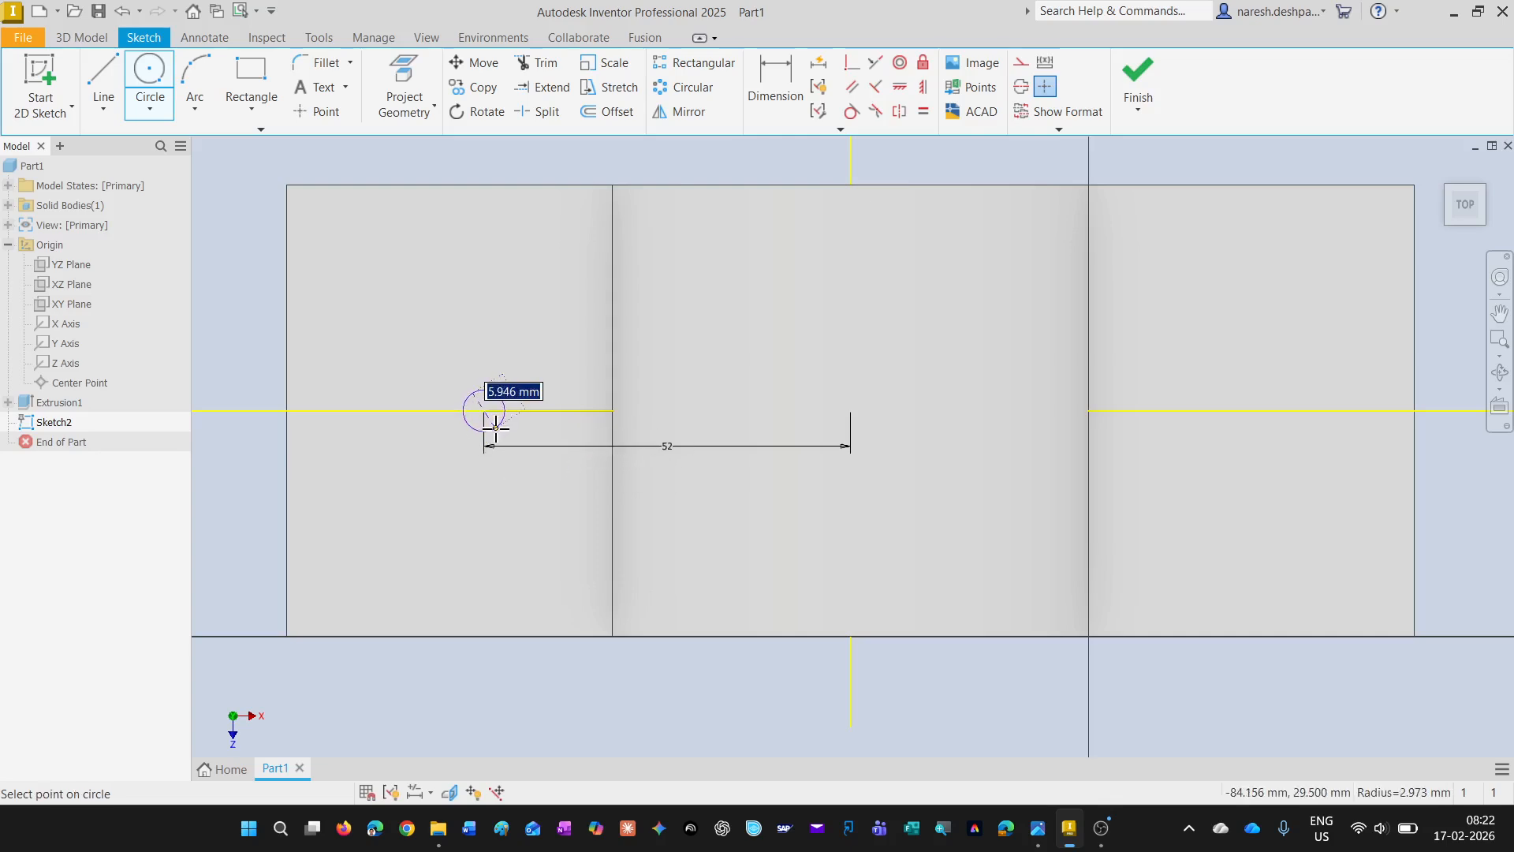
pyautogui.write('16')
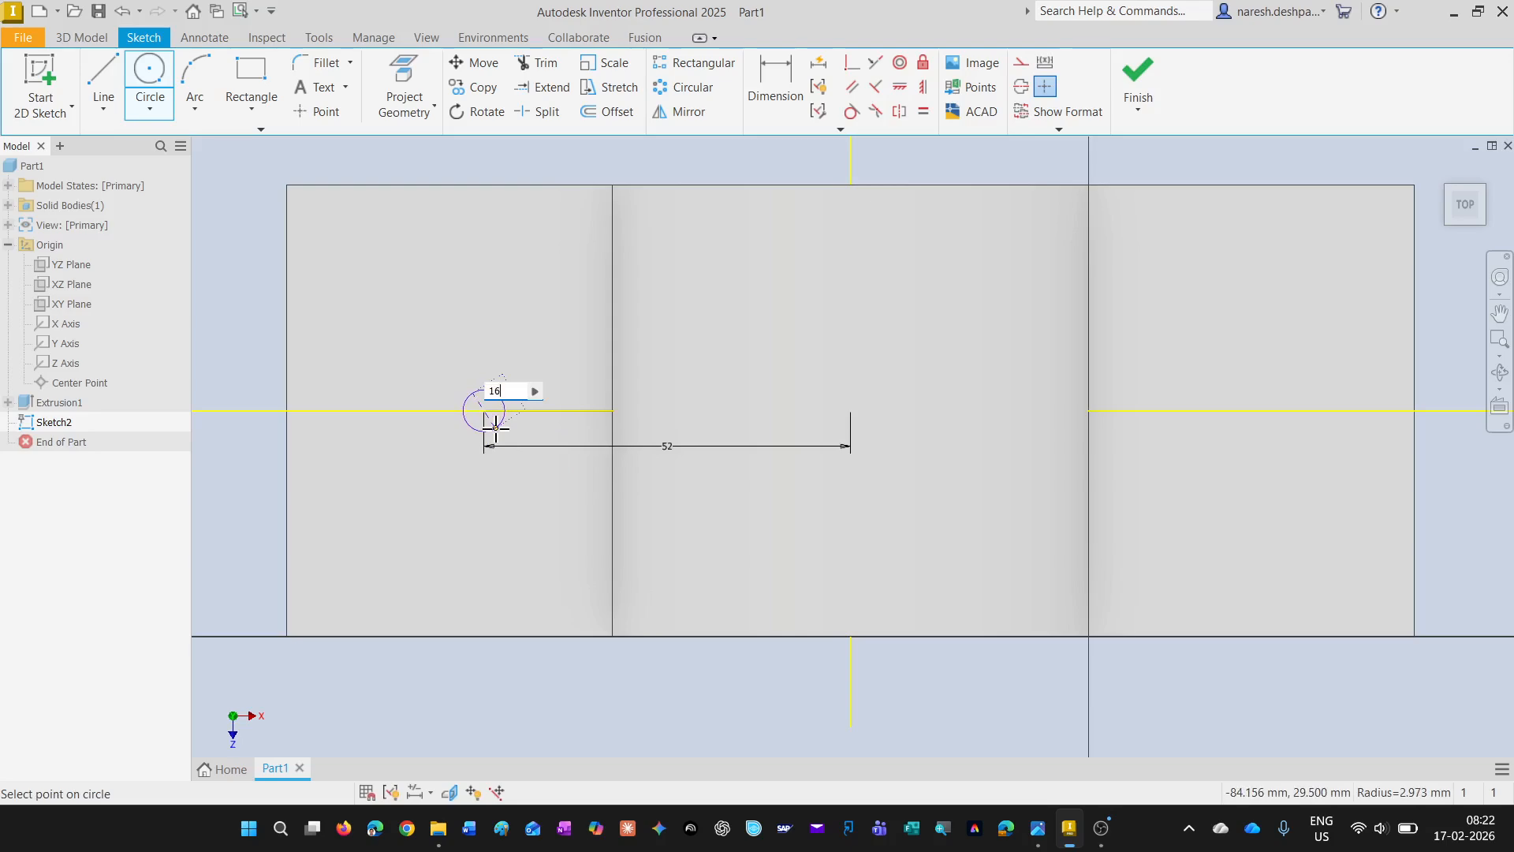
pyautogui.write('.5')
pyautogui.press('Return')
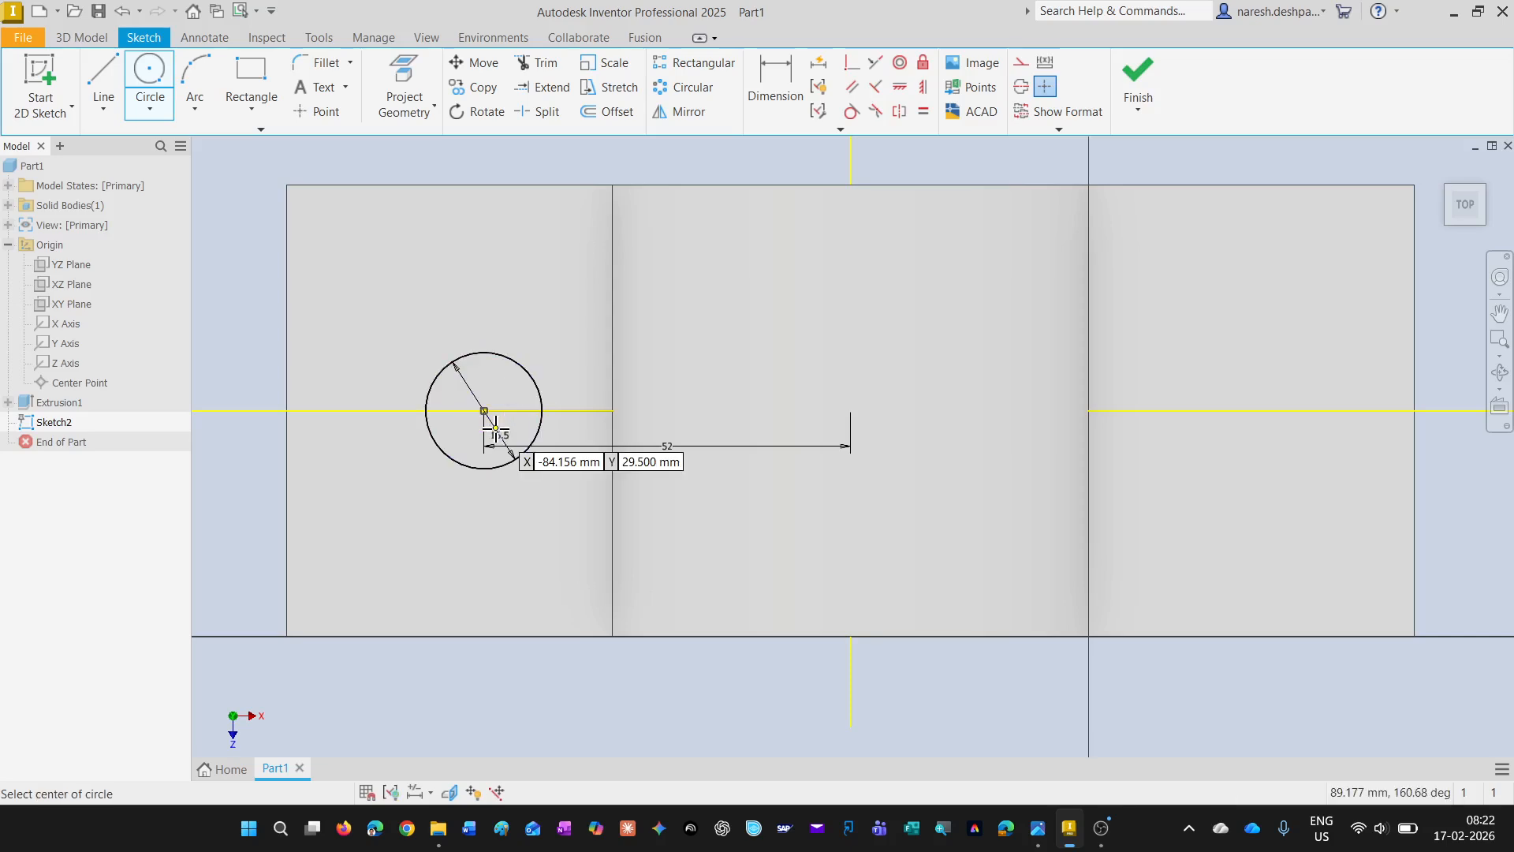
pyautogui.press('Escape')
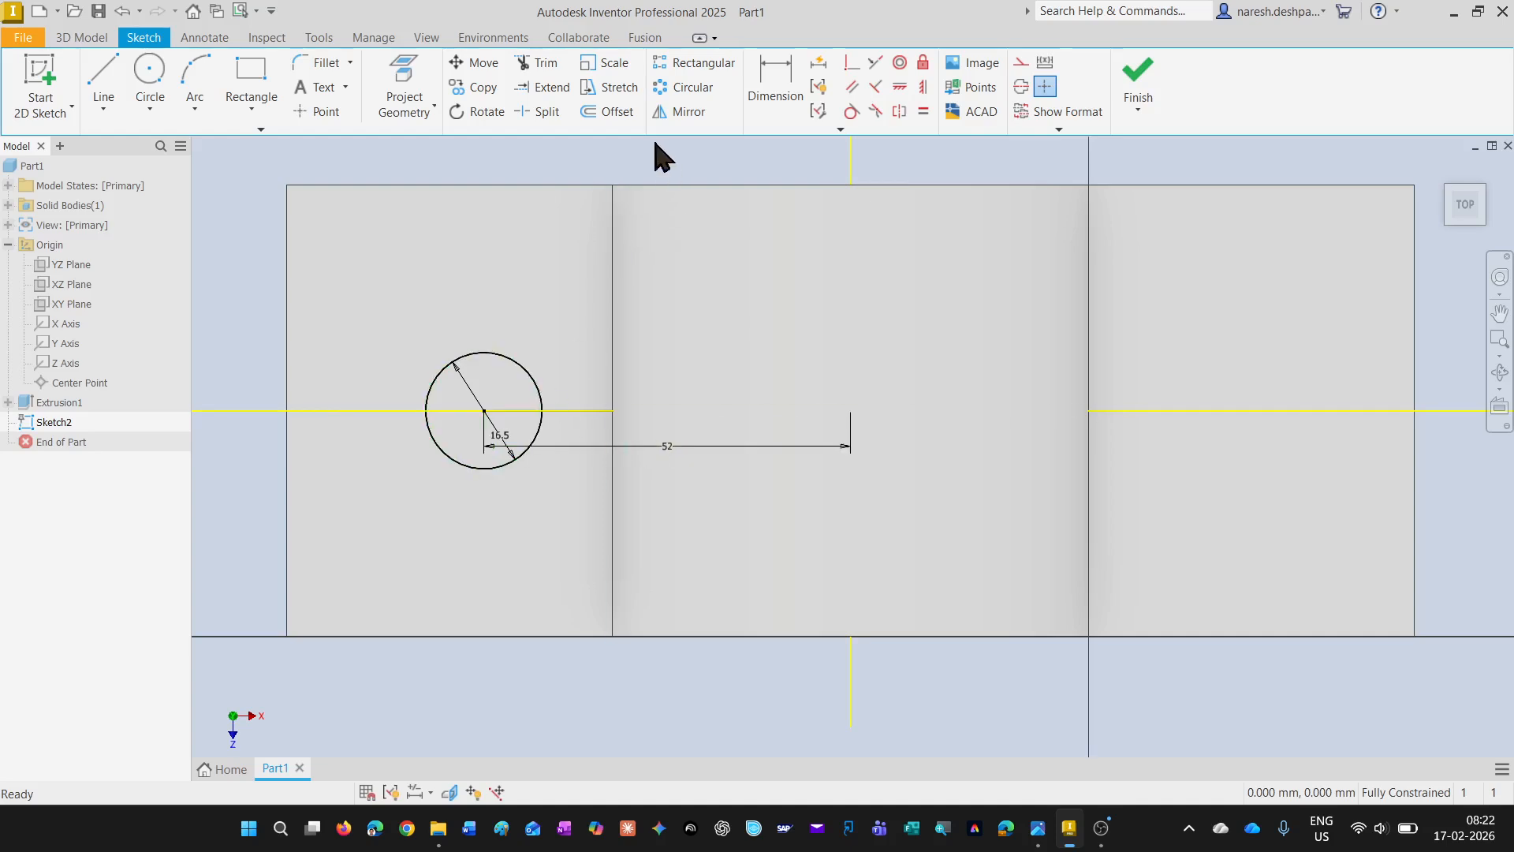
# Mirror the 16.5 mm circle about the projected Z axis onto the right flange
pyautogui.click(678, 110)
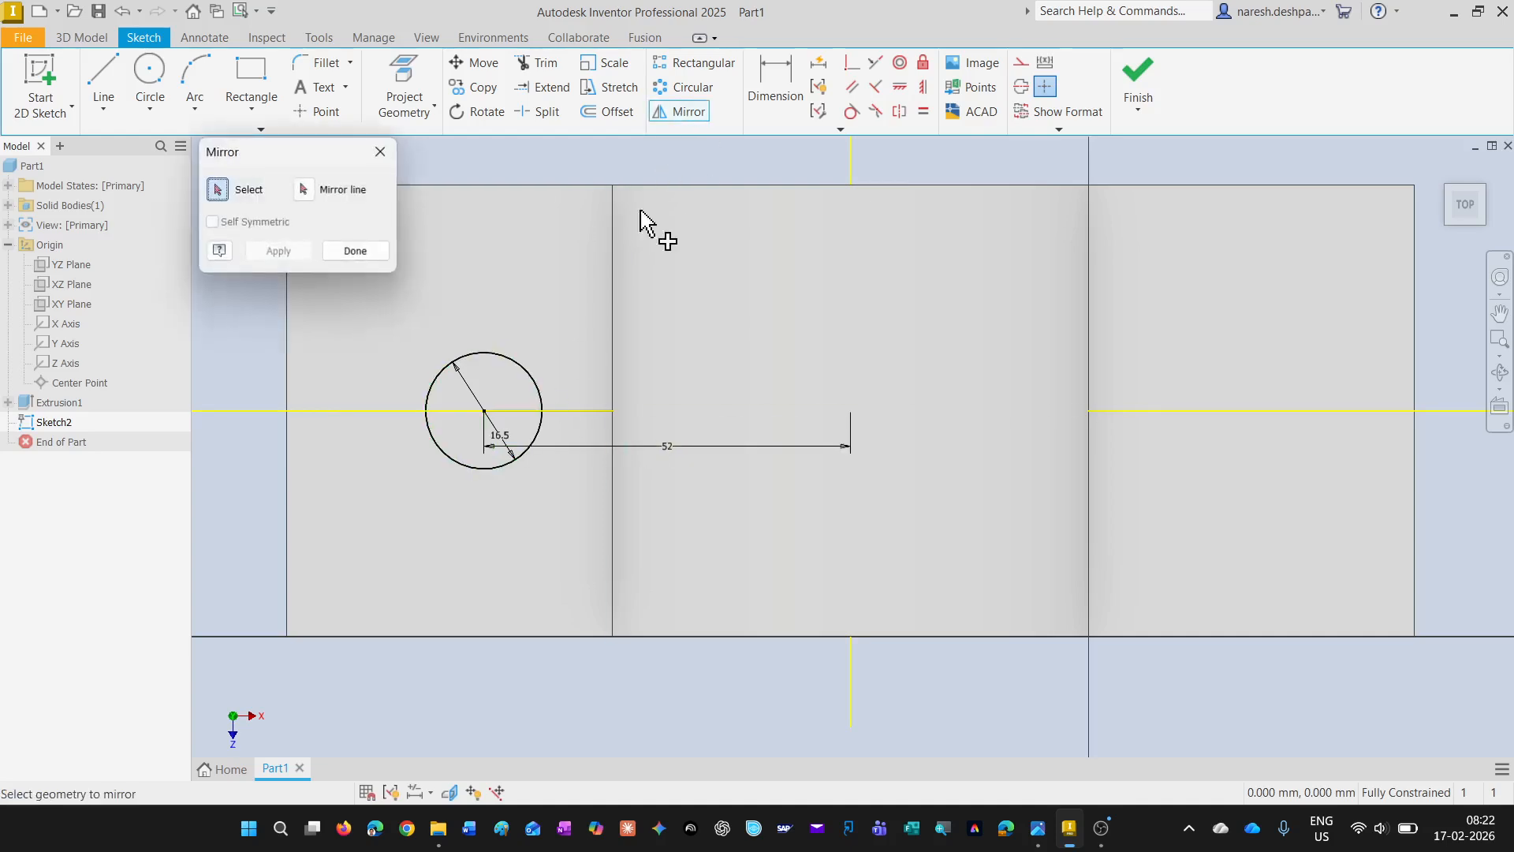
pyautogui.click(513, 366)
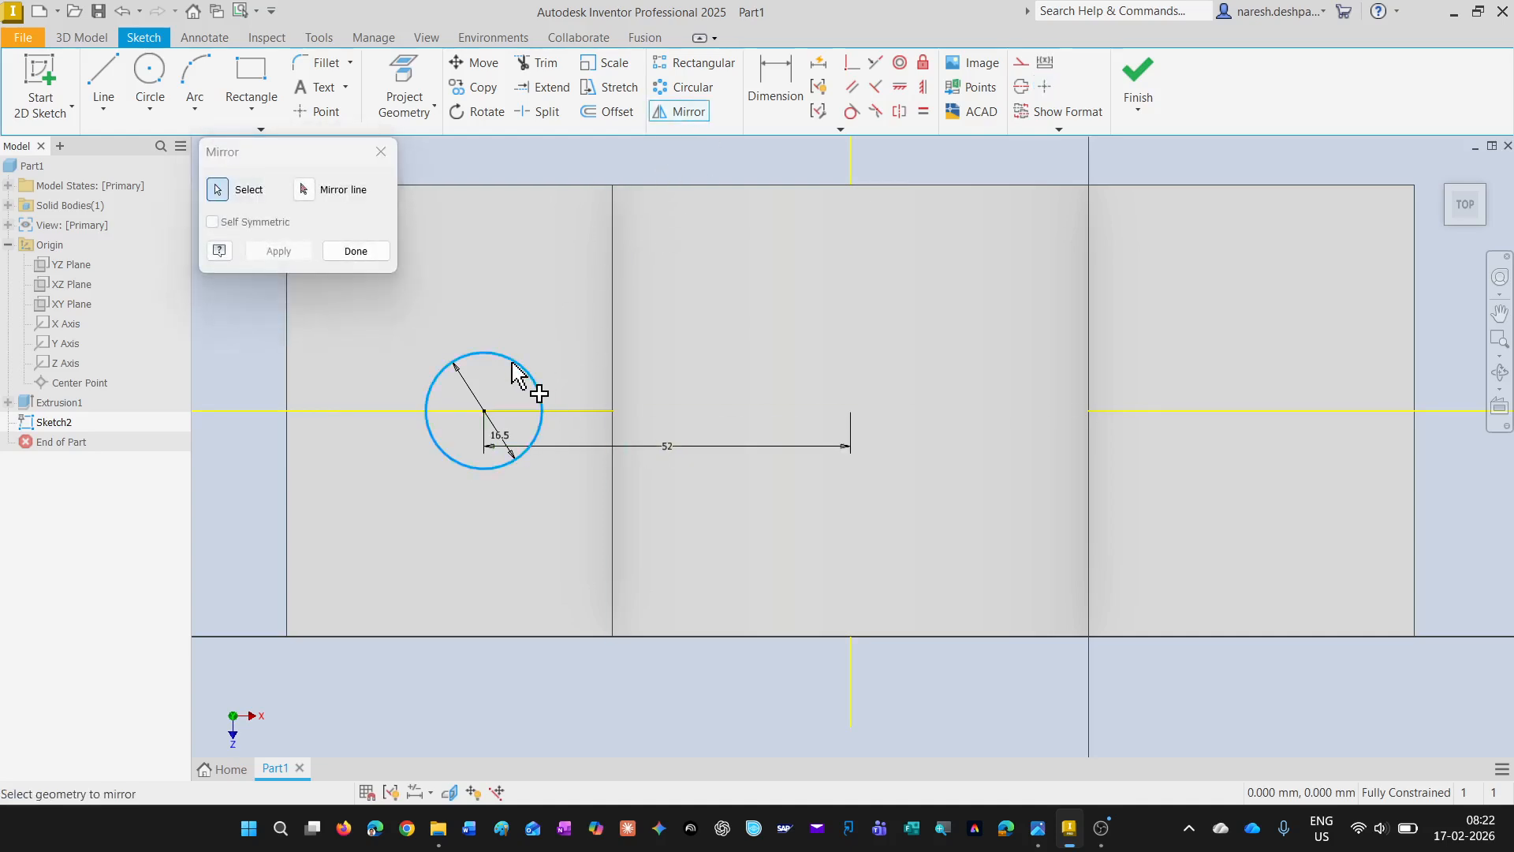
pyautogui.click(305, 191)
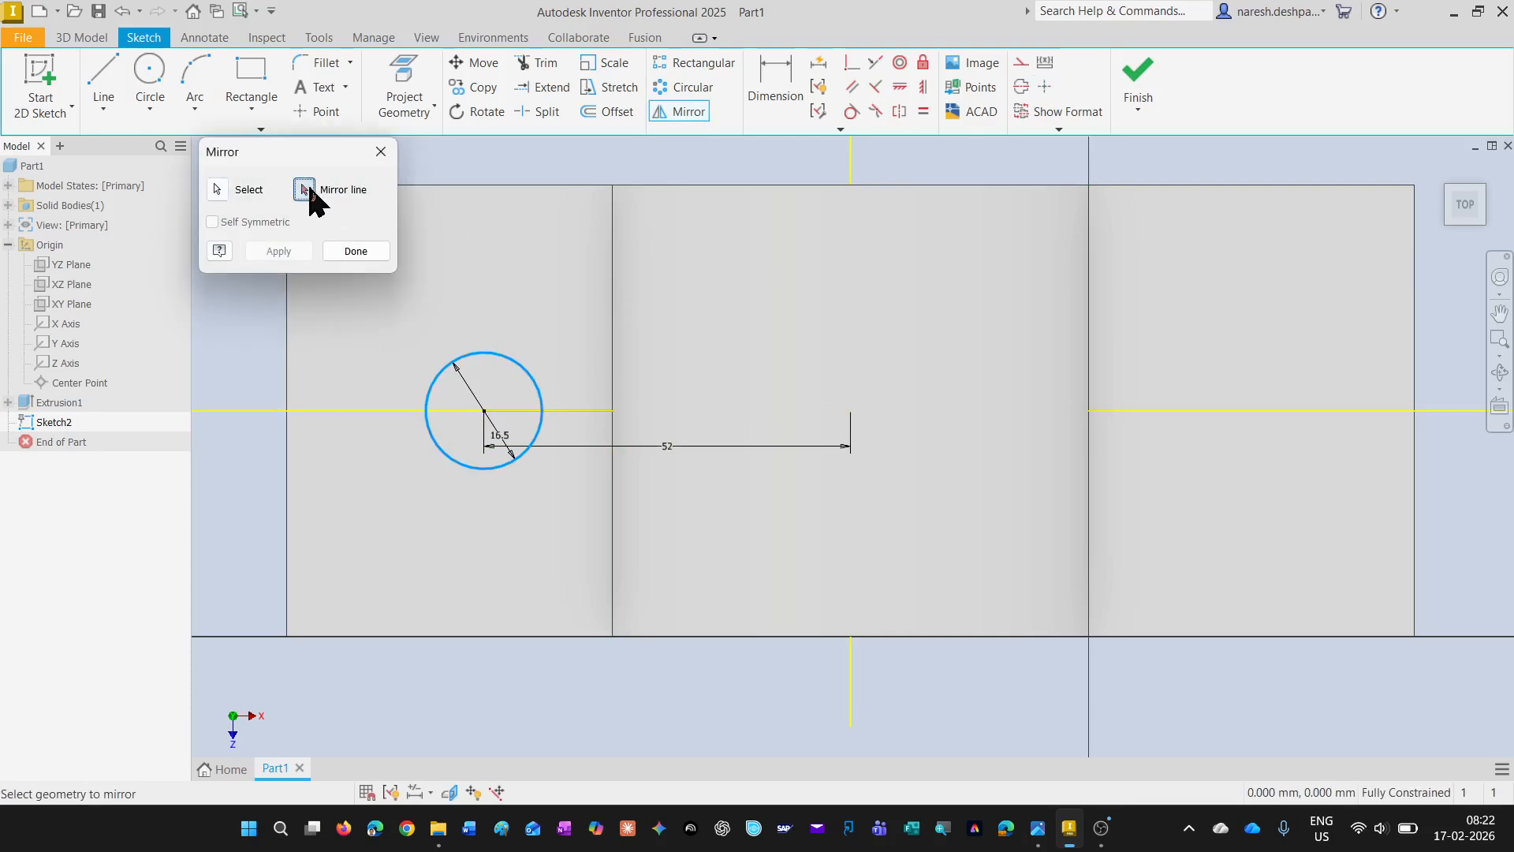
pyautogui.click(850, 589)
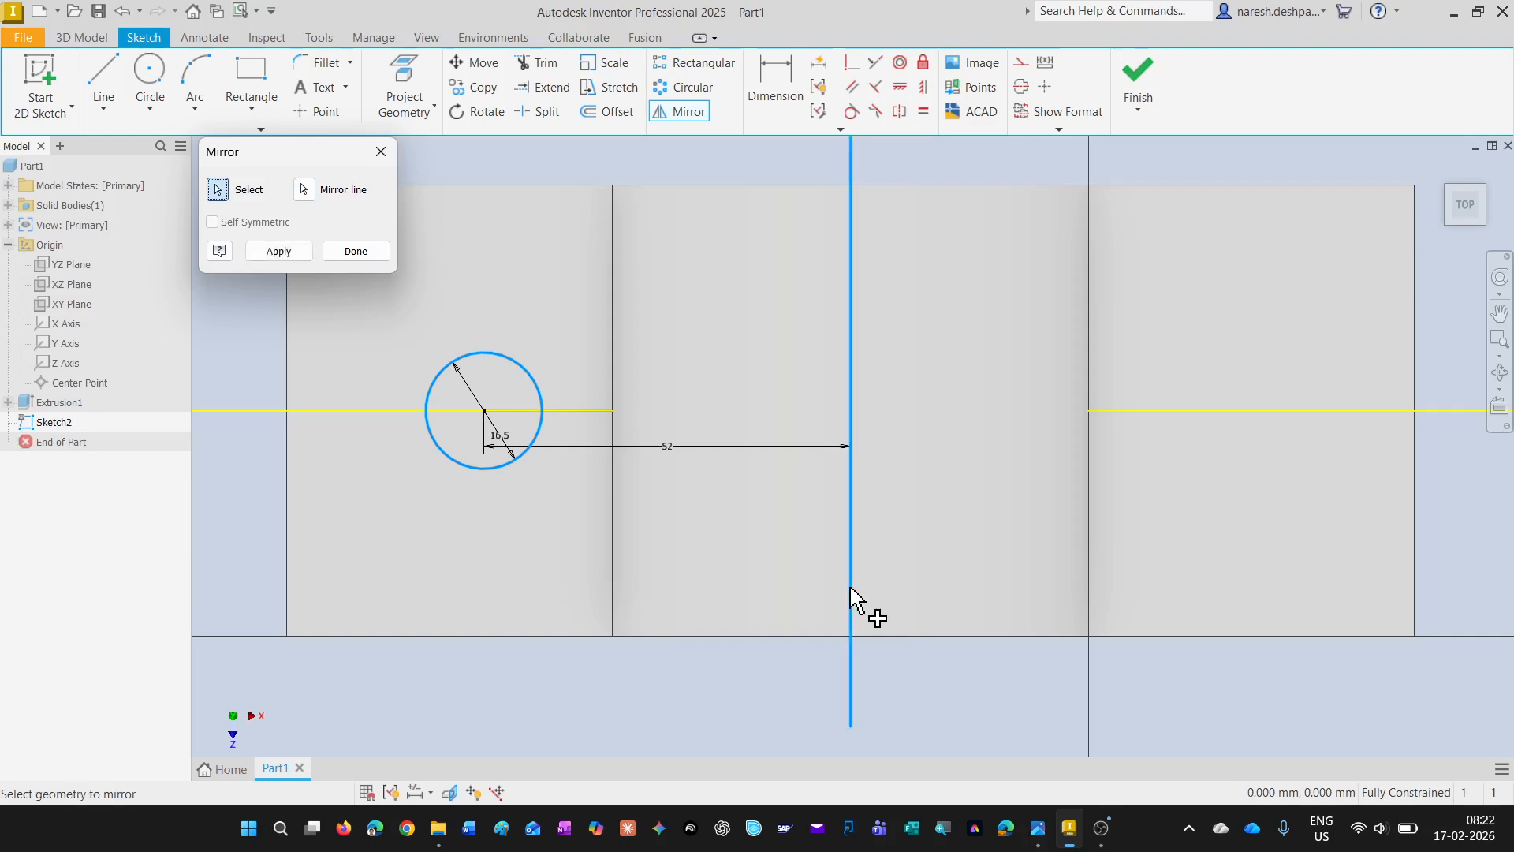
pyautogui.click(287, 249)
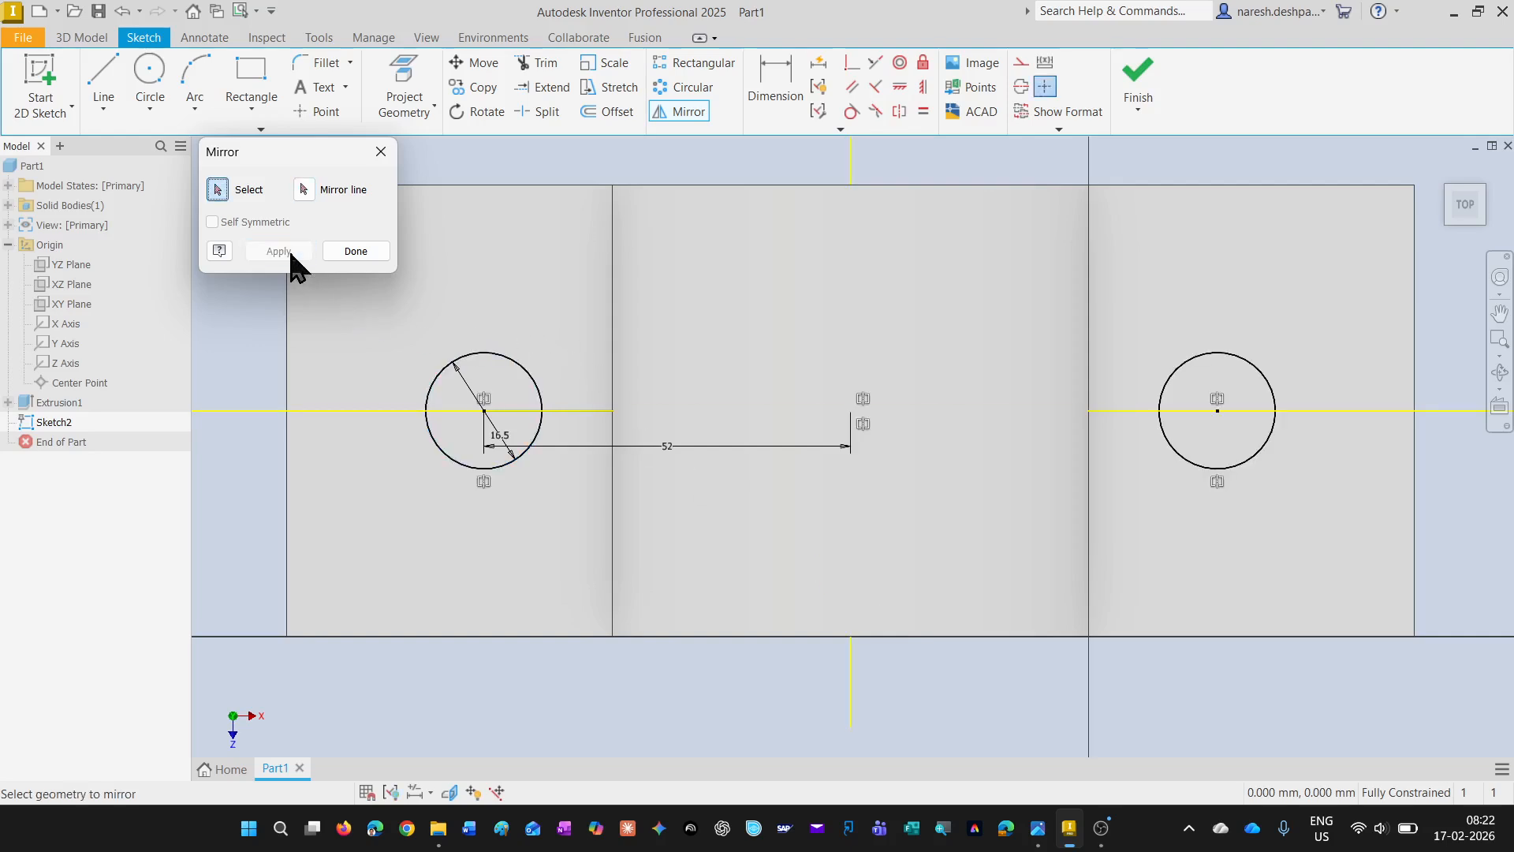
pyautogui.click(357, 251)
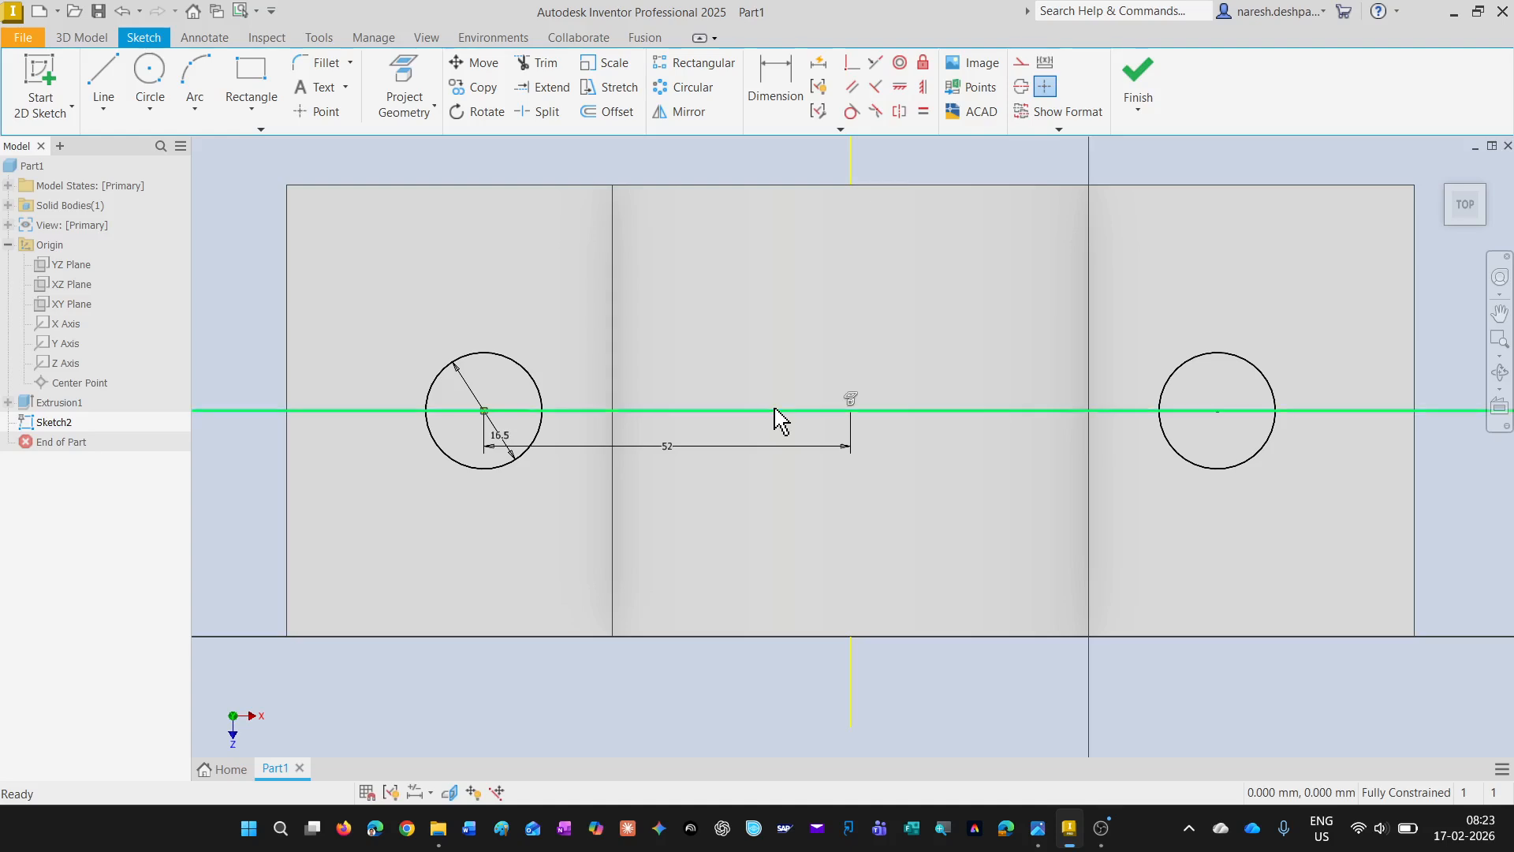
# Delete the projected X axis, the 52 mm guide line and the left circle's diameter dimension
pyautogui.click(773, 410)
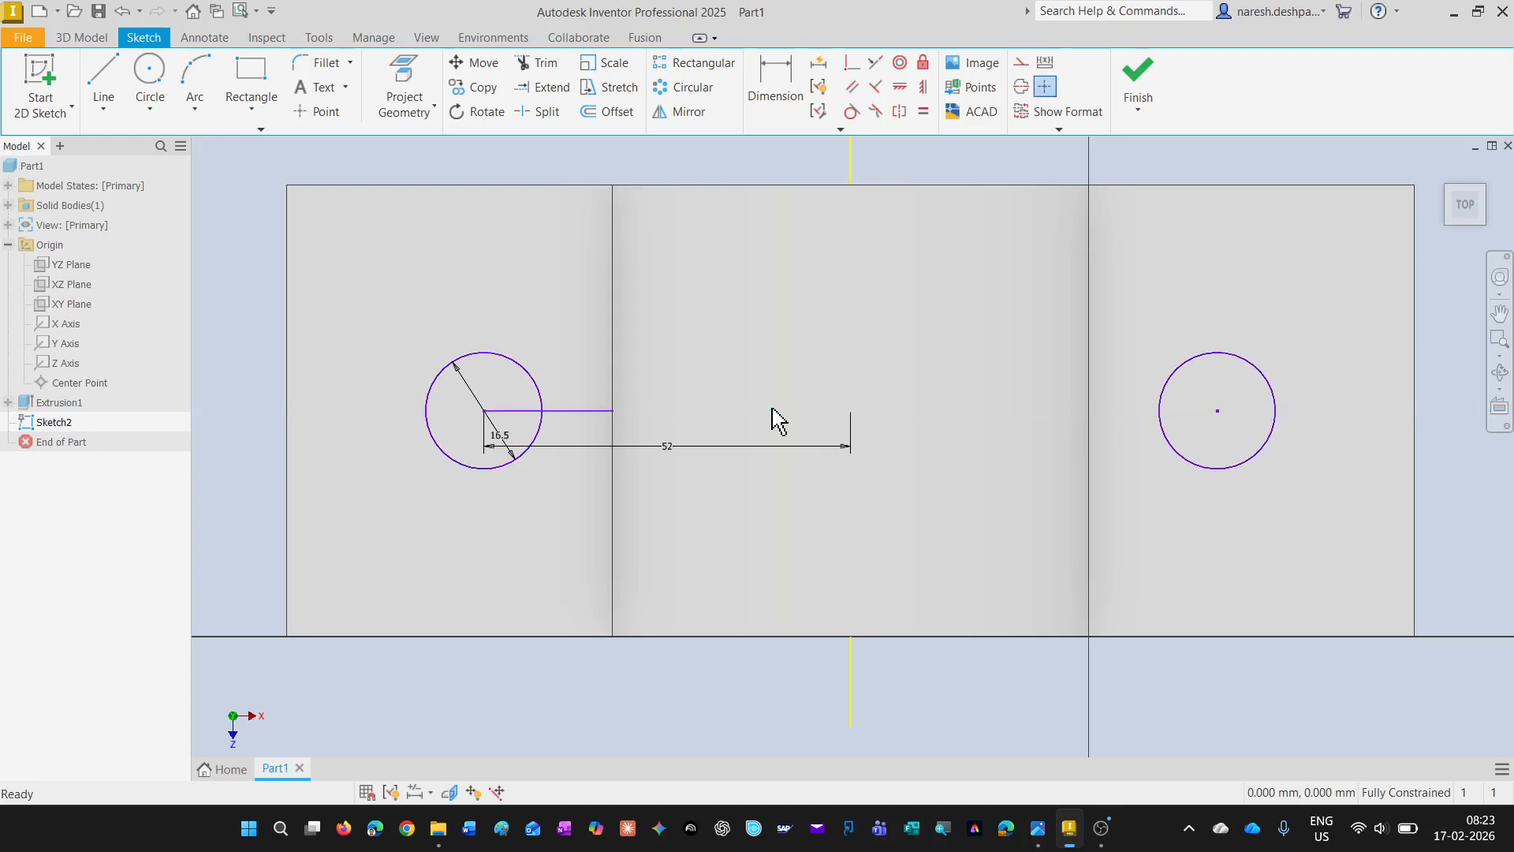
pyautogui.click(584, 411)
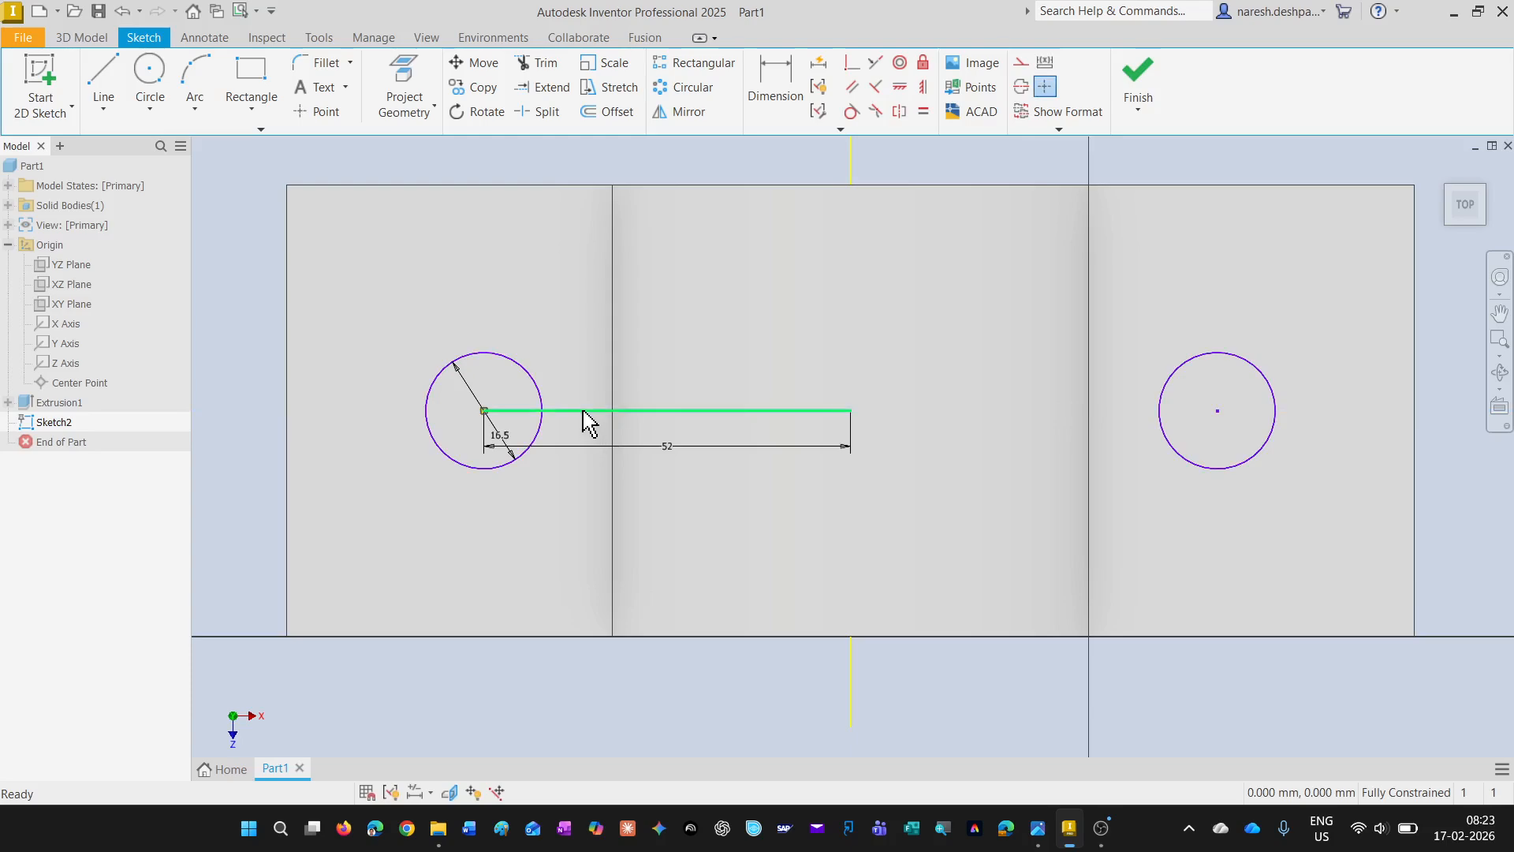
pyautogui.press('Delete')
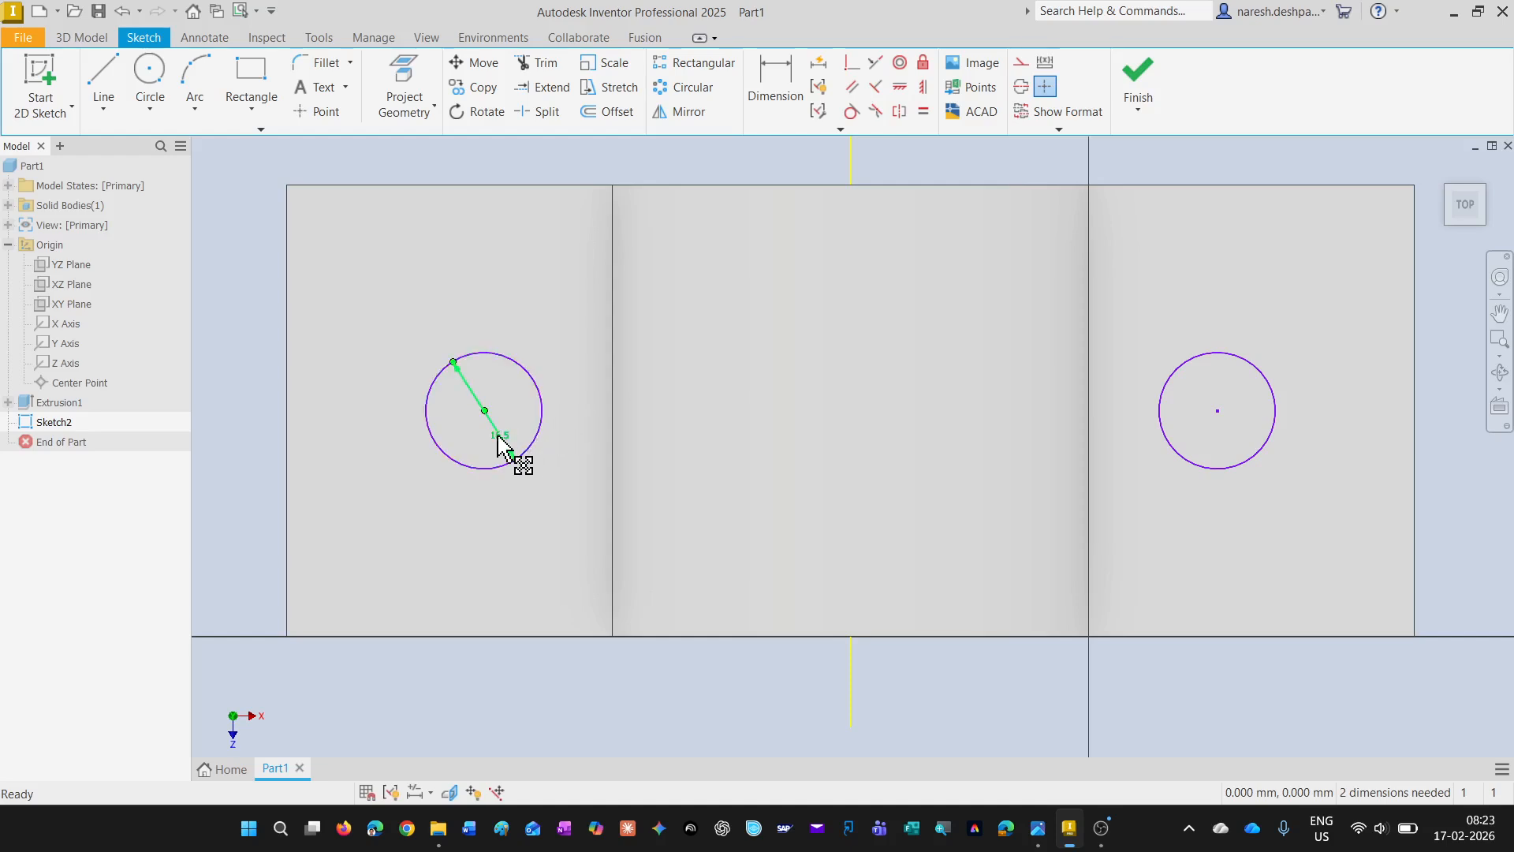
pyautogui.press('Delete')
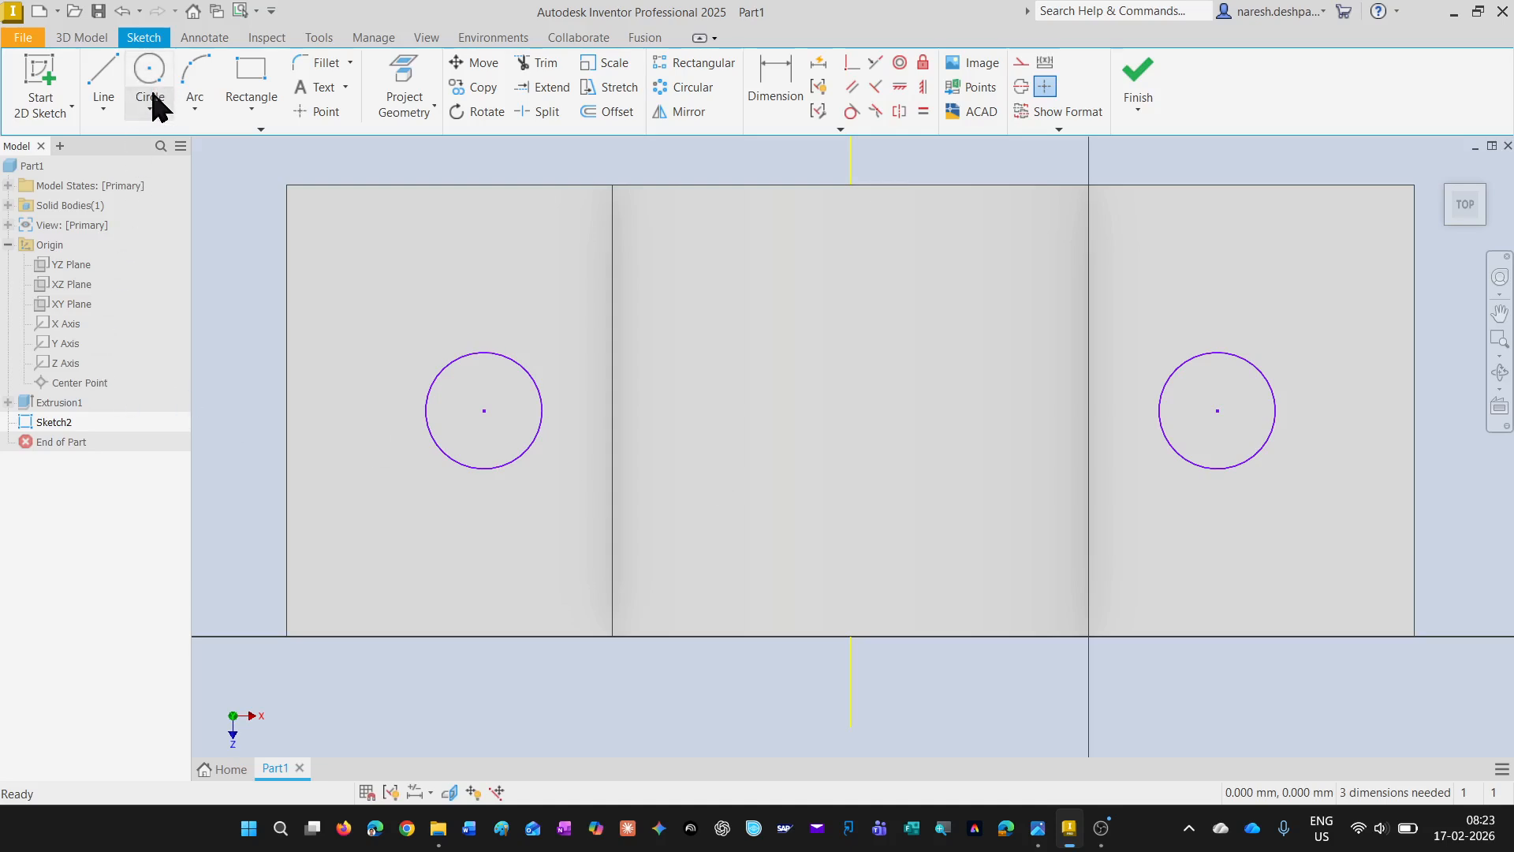
# Project the X axis and the origin's centre point into the sketch
pyautogui.click(401, 85)
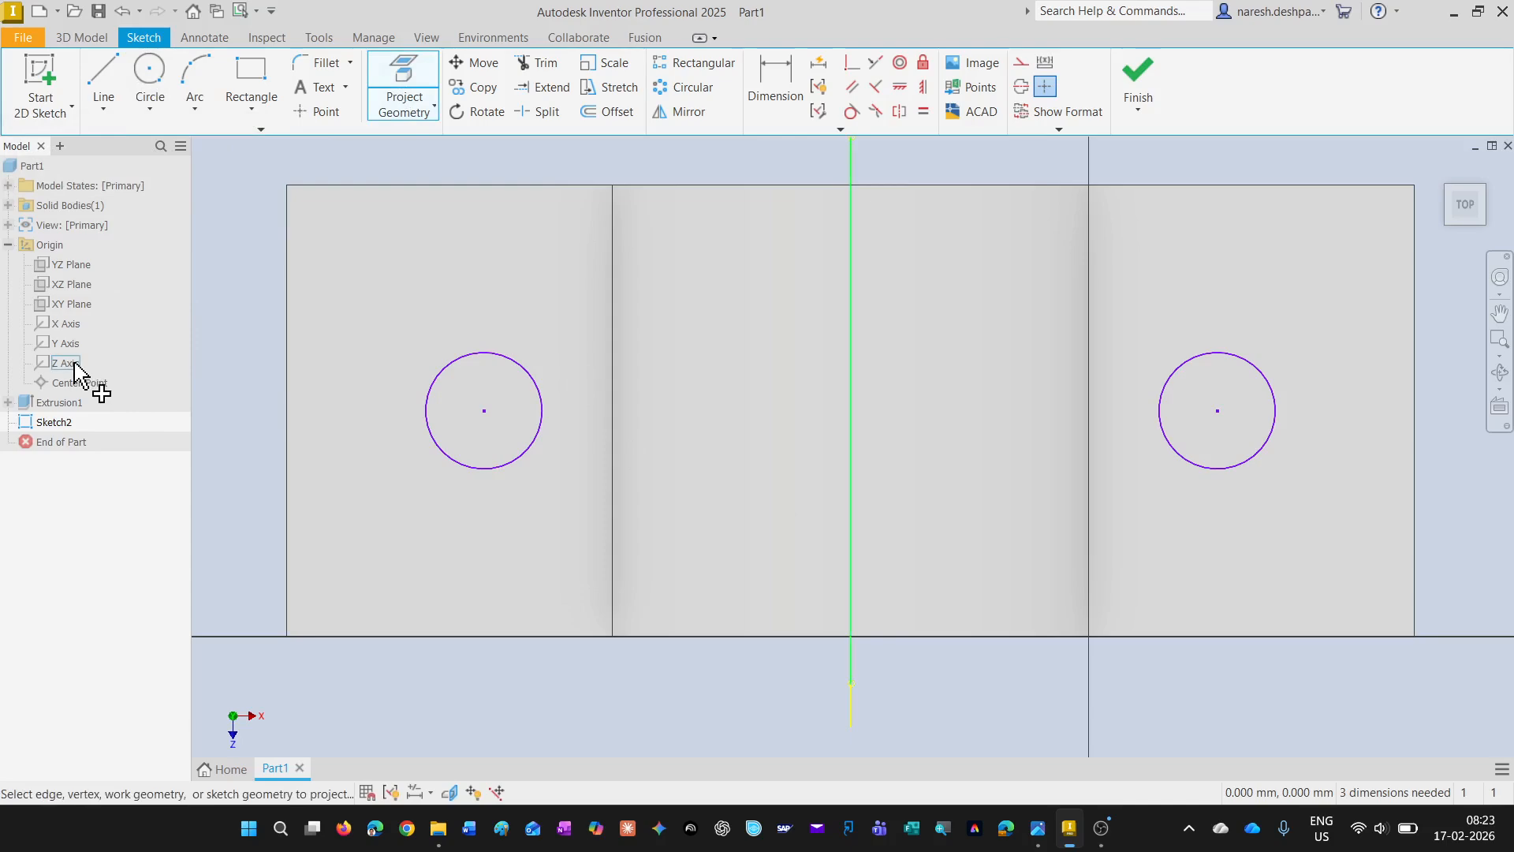
pyautogui.click(68, 326)
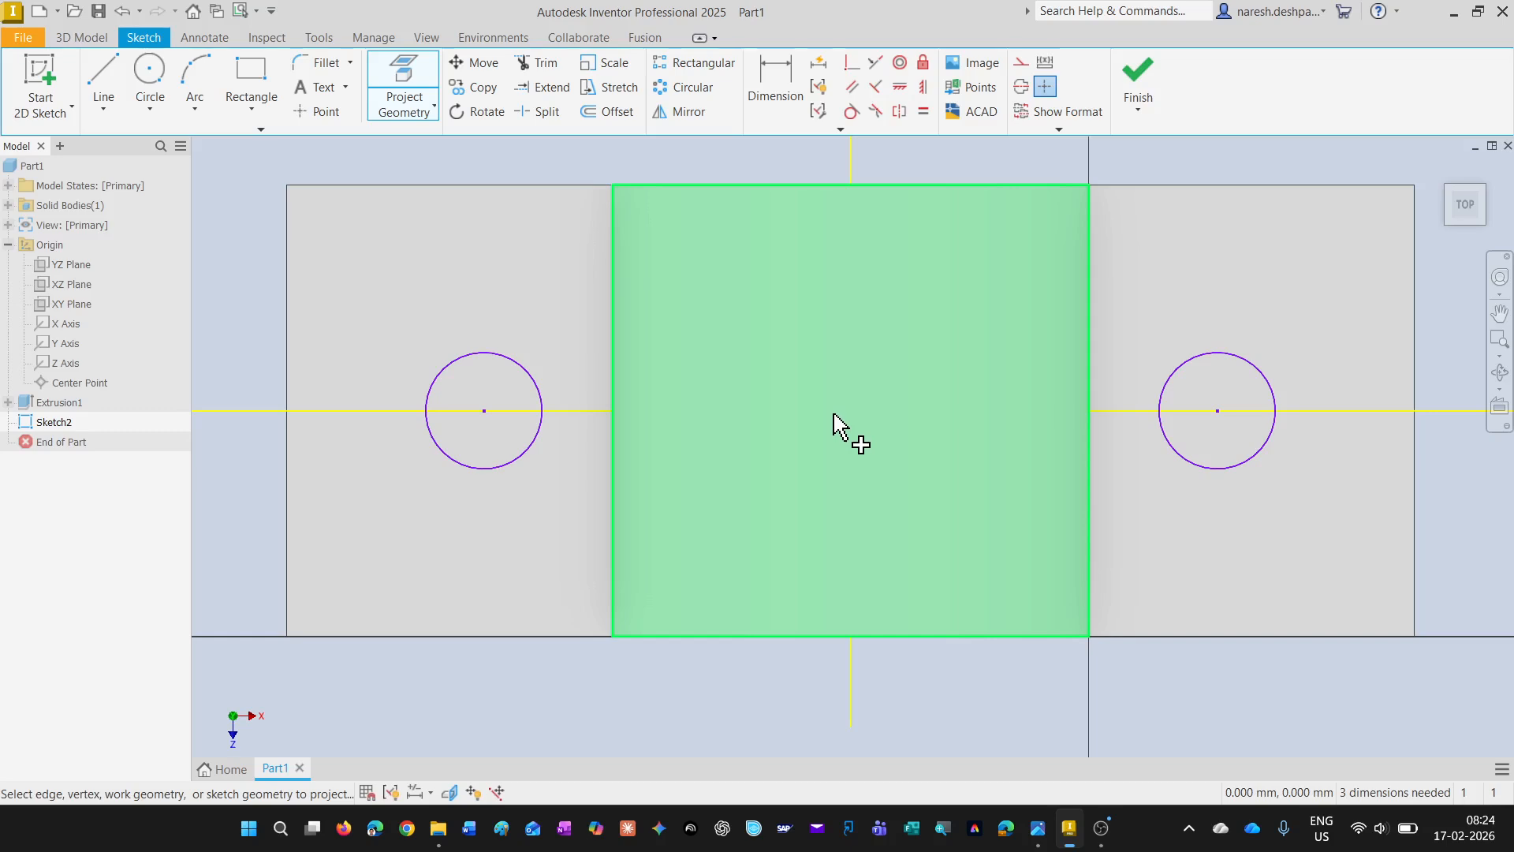
pyautogui.click(66, 326)
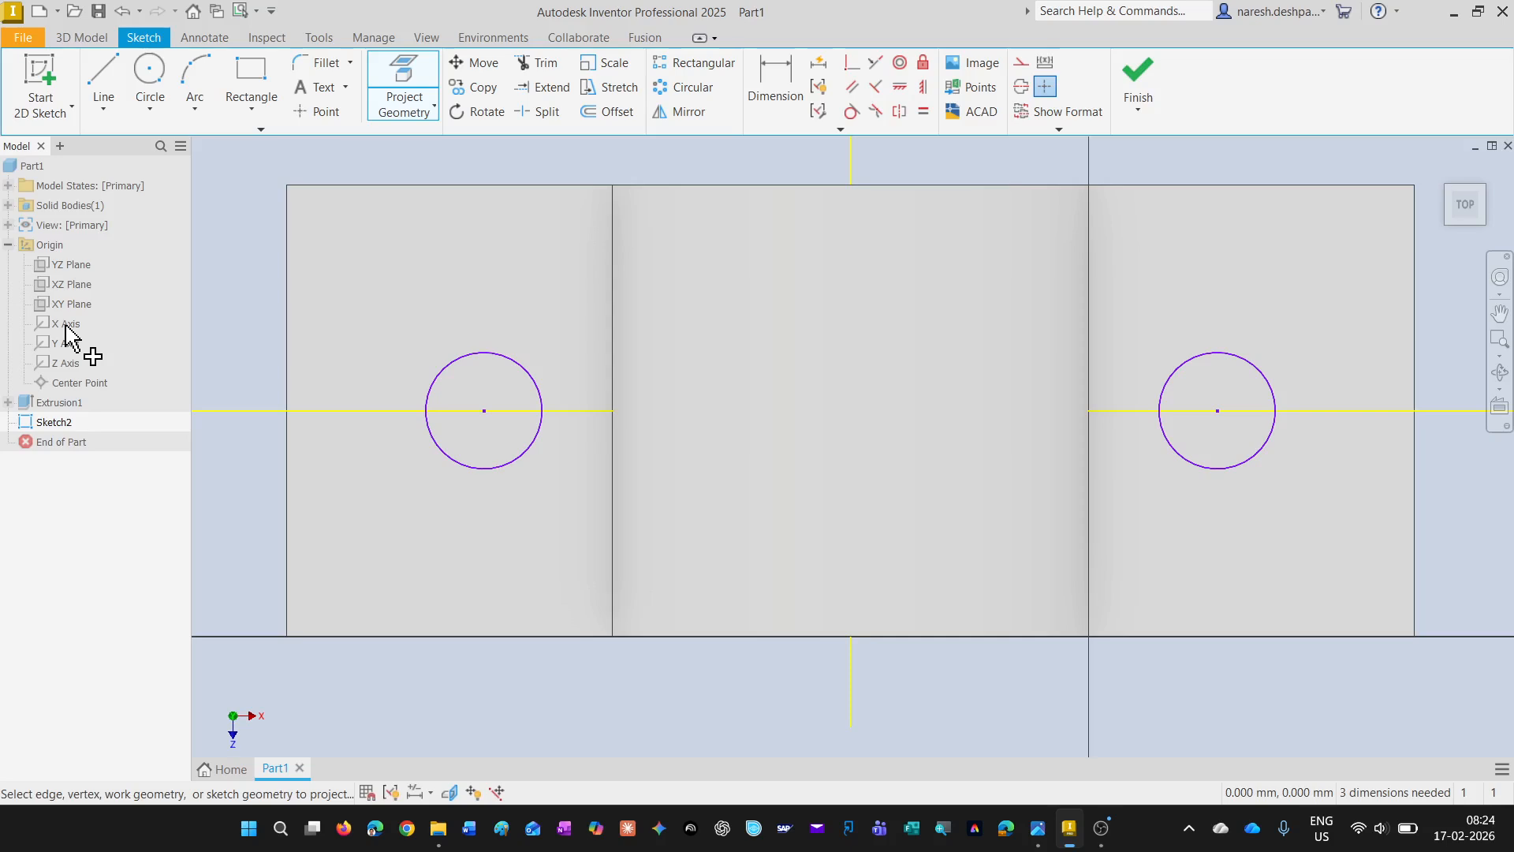
pyautogui.click(80, 384)
# Draw a 144 mm diameter circle centred where the projected X and Z axes cross
pyautogui.click(149, 71)
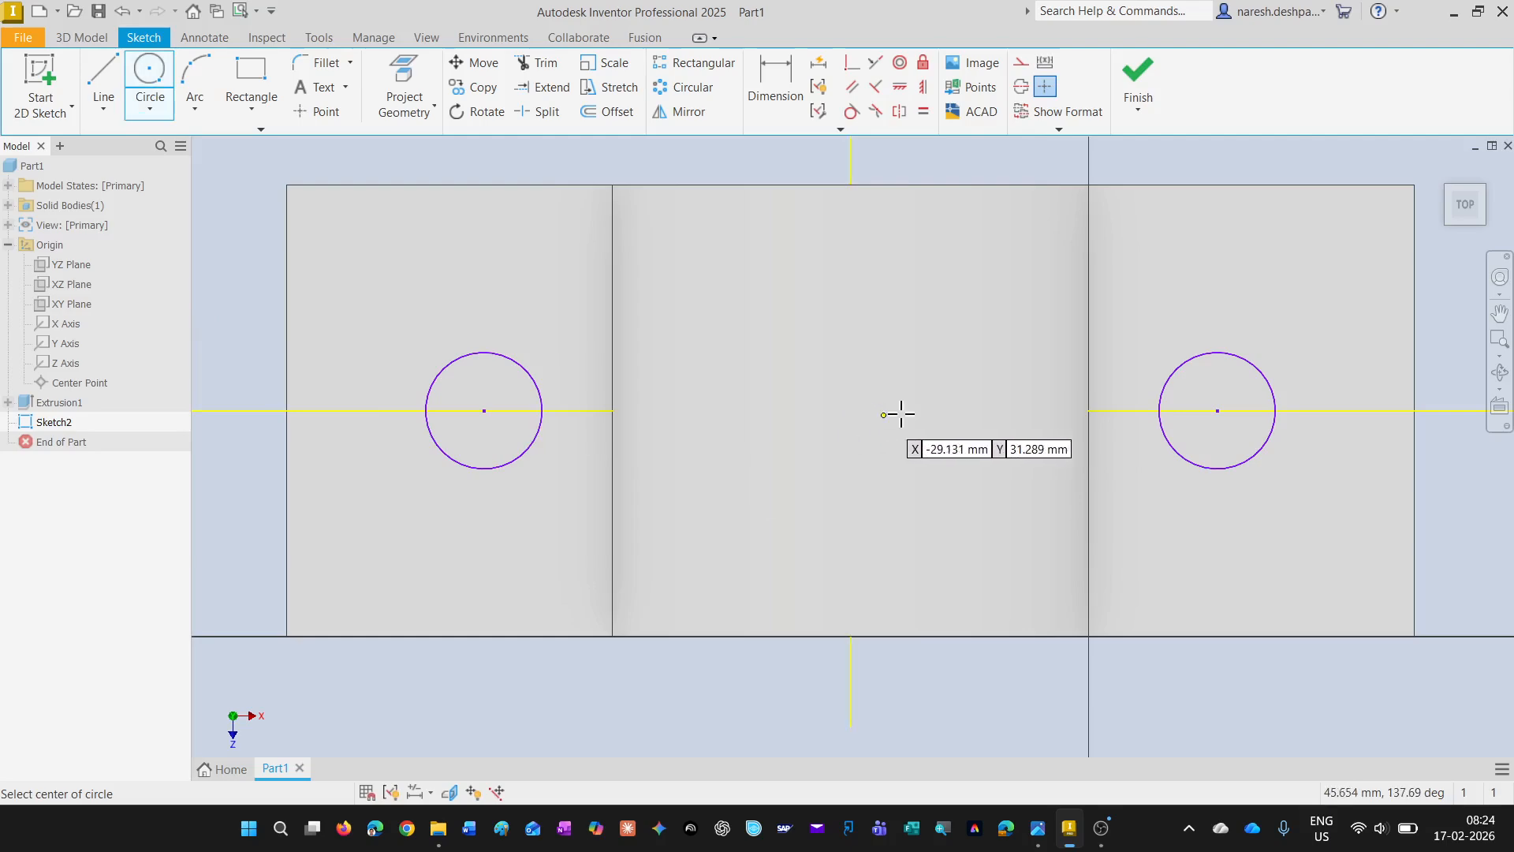
pyautogui.click(851, 411)
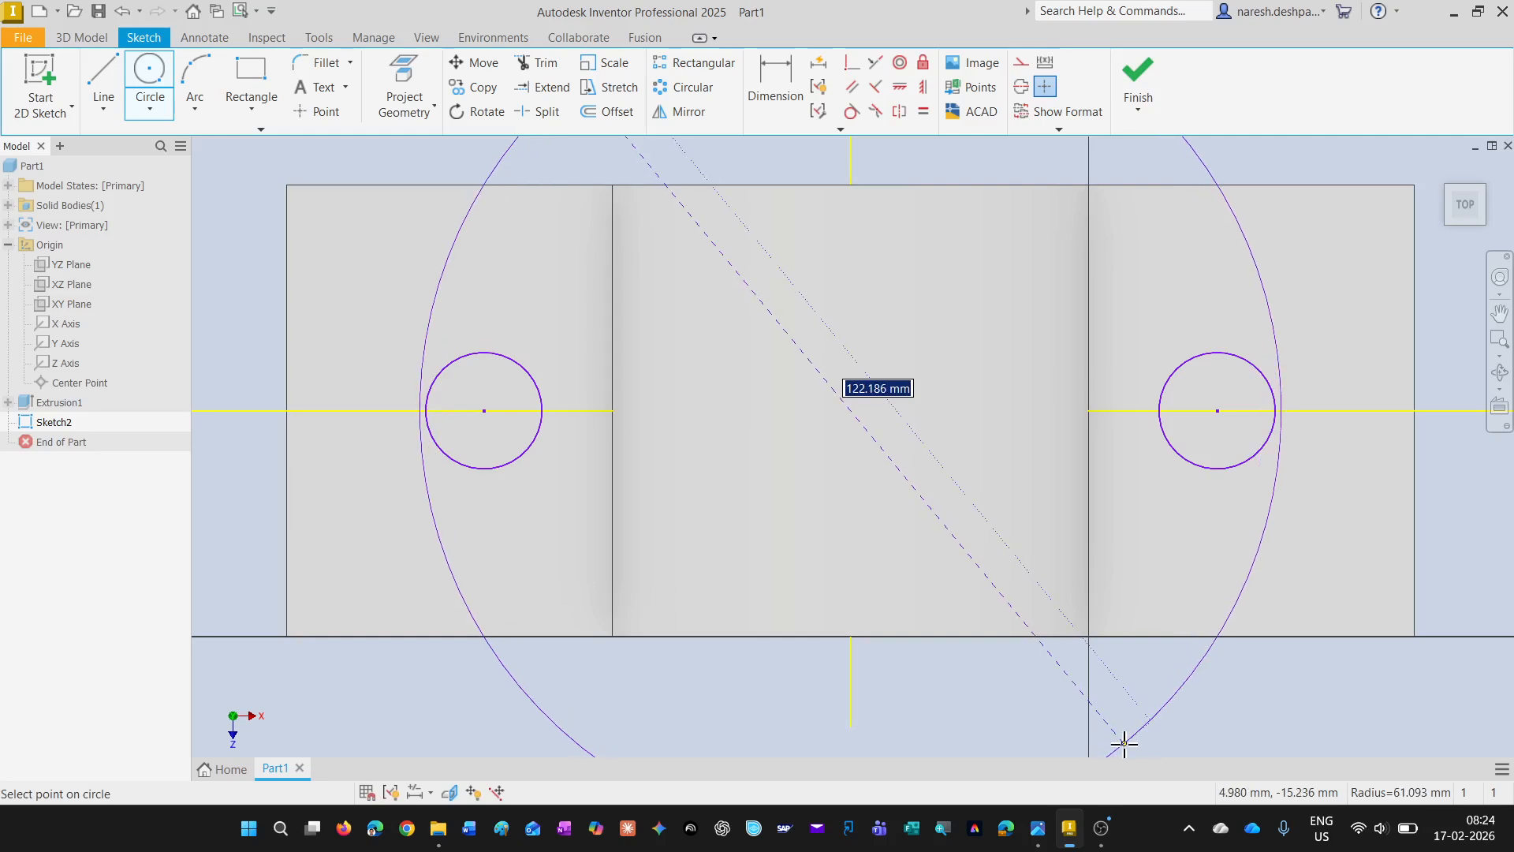
pyautogui.write('144')
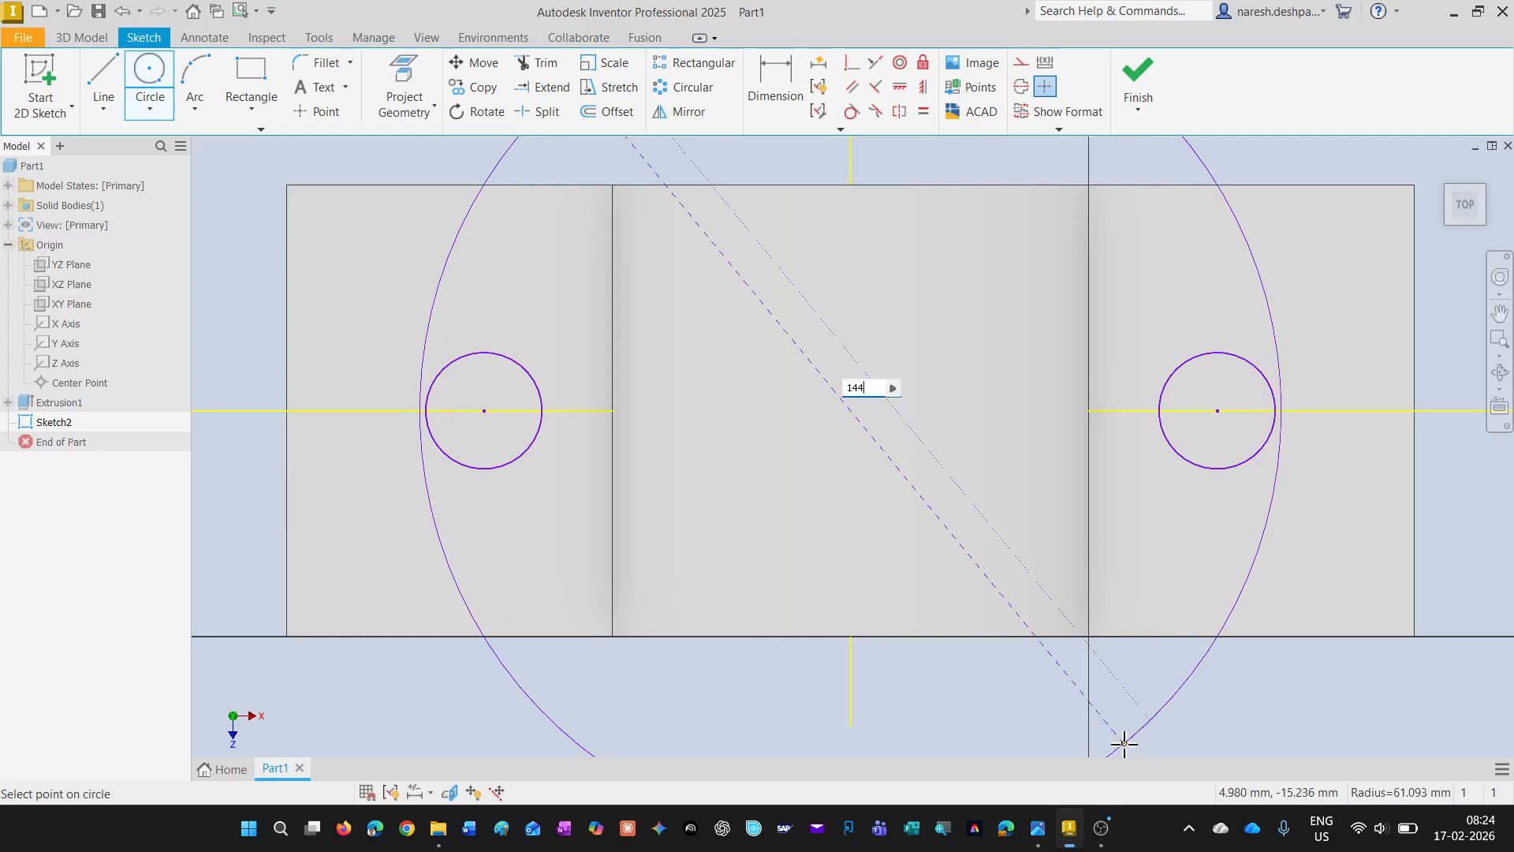
pyautogui.press('Return')
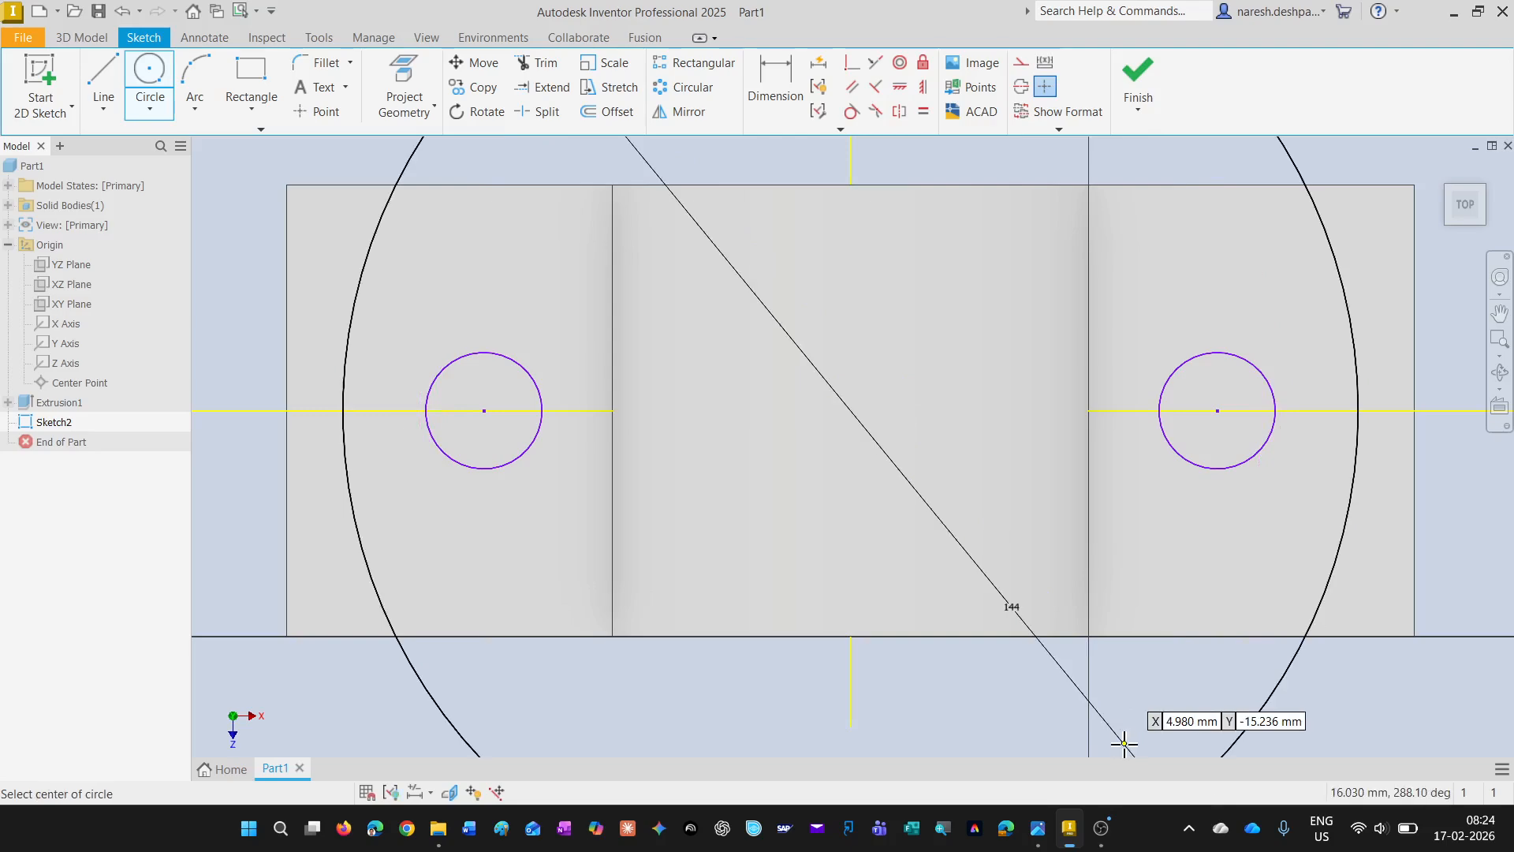
pyautogui.press('Escape')
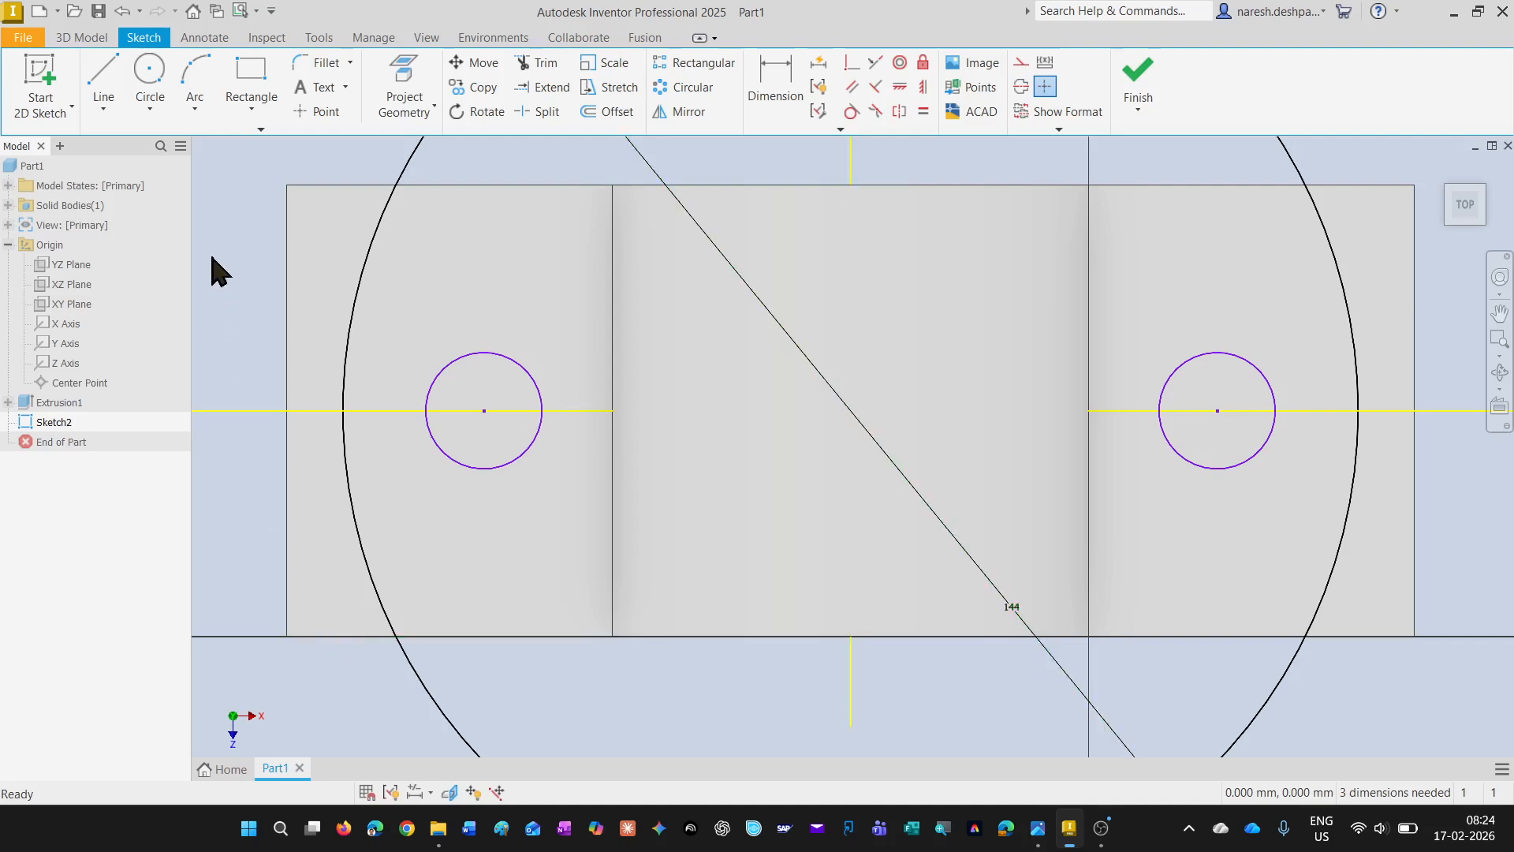
# Project the outer boundary edges of both flange top faces into the sketch
pyautogui.click(404, 90)
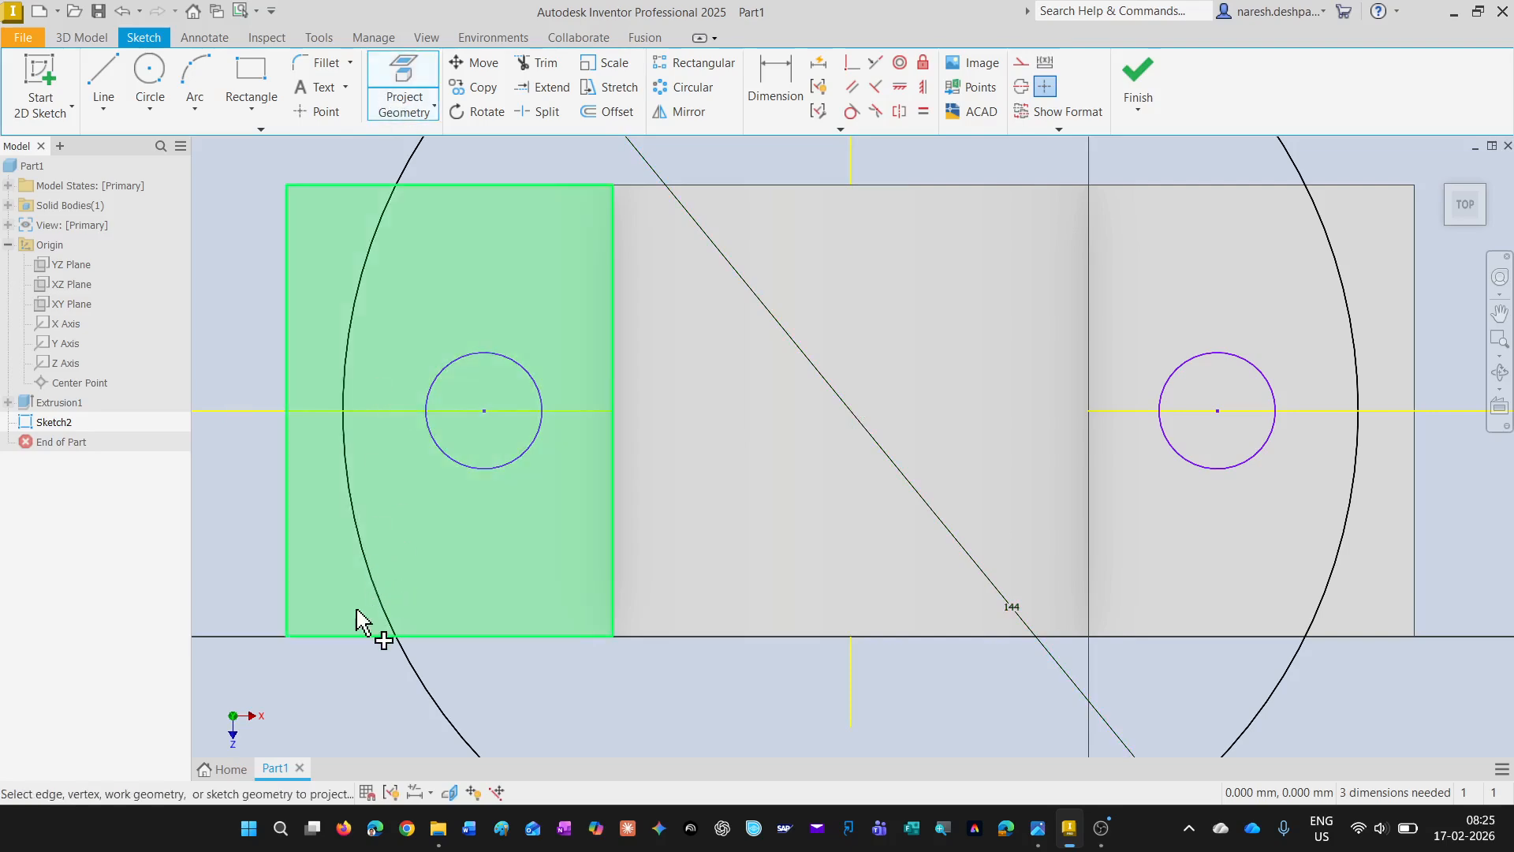
pyautogui.click(324, 638)
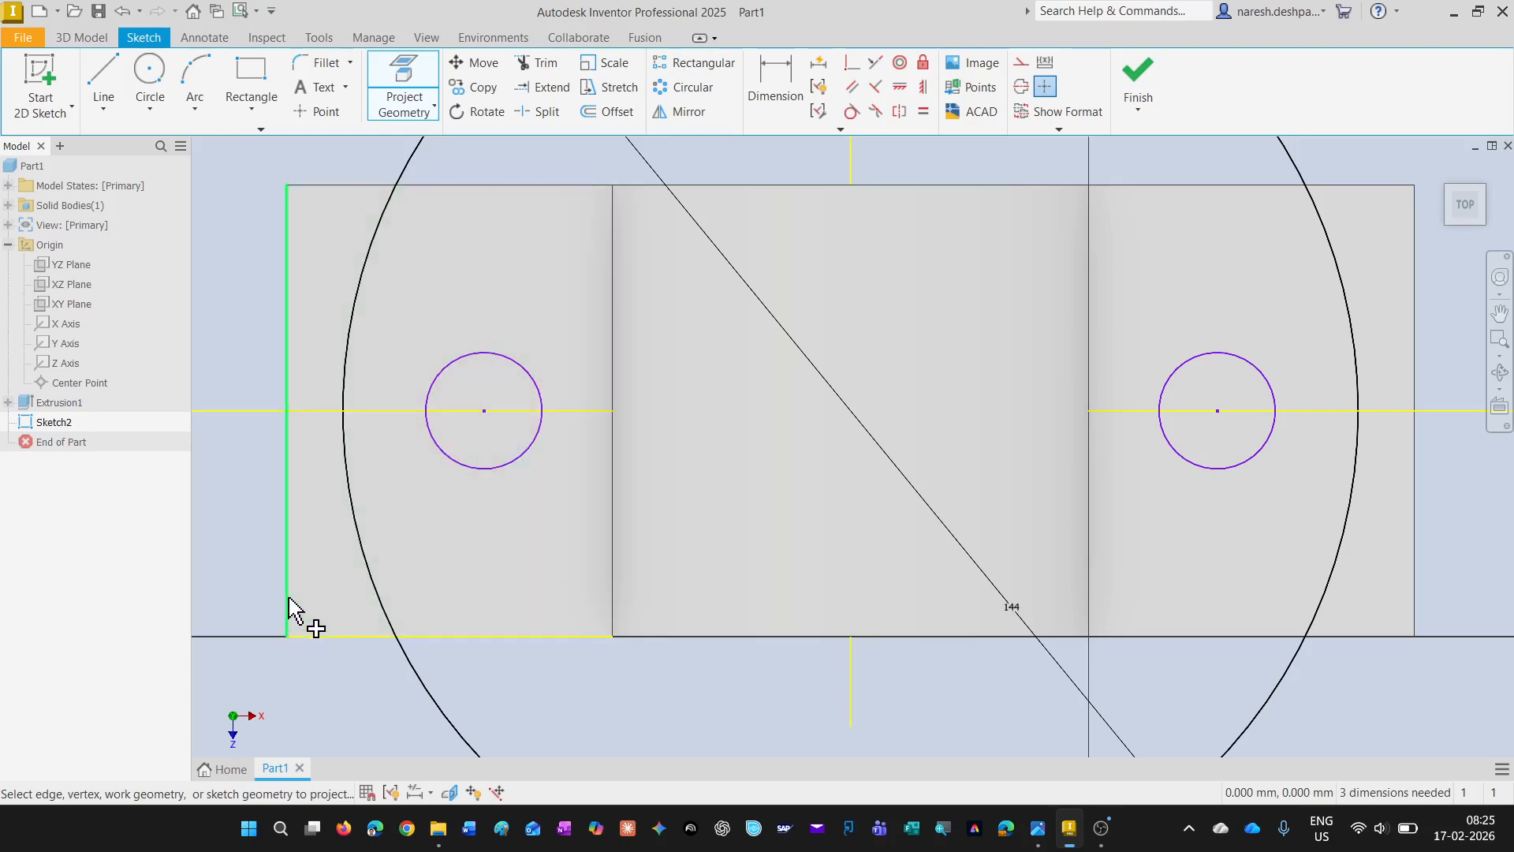
pyautogui.click(287, 603)
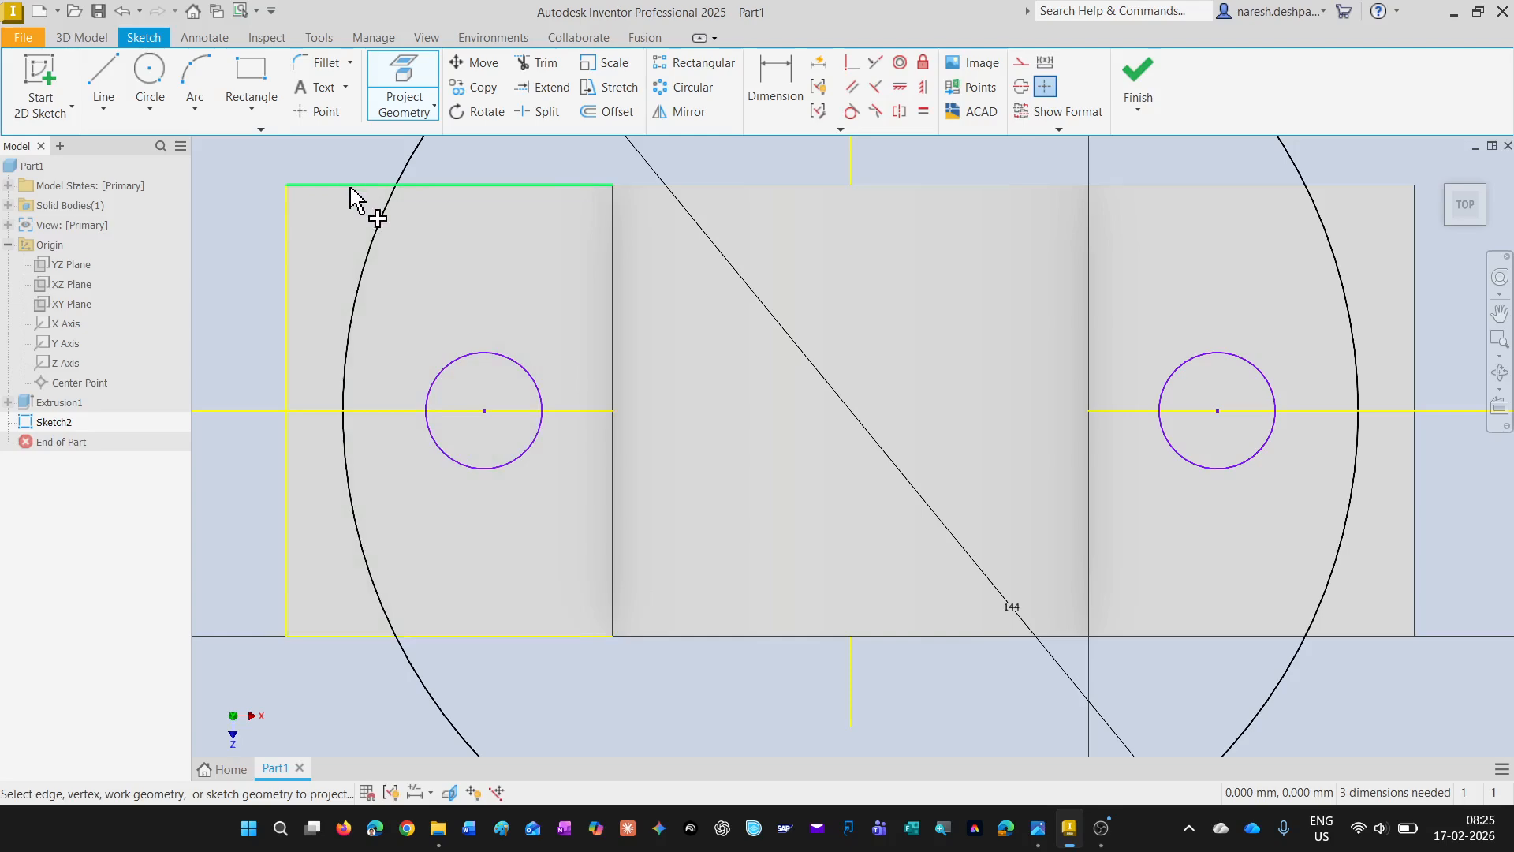
pyautogui.click(351, 186)
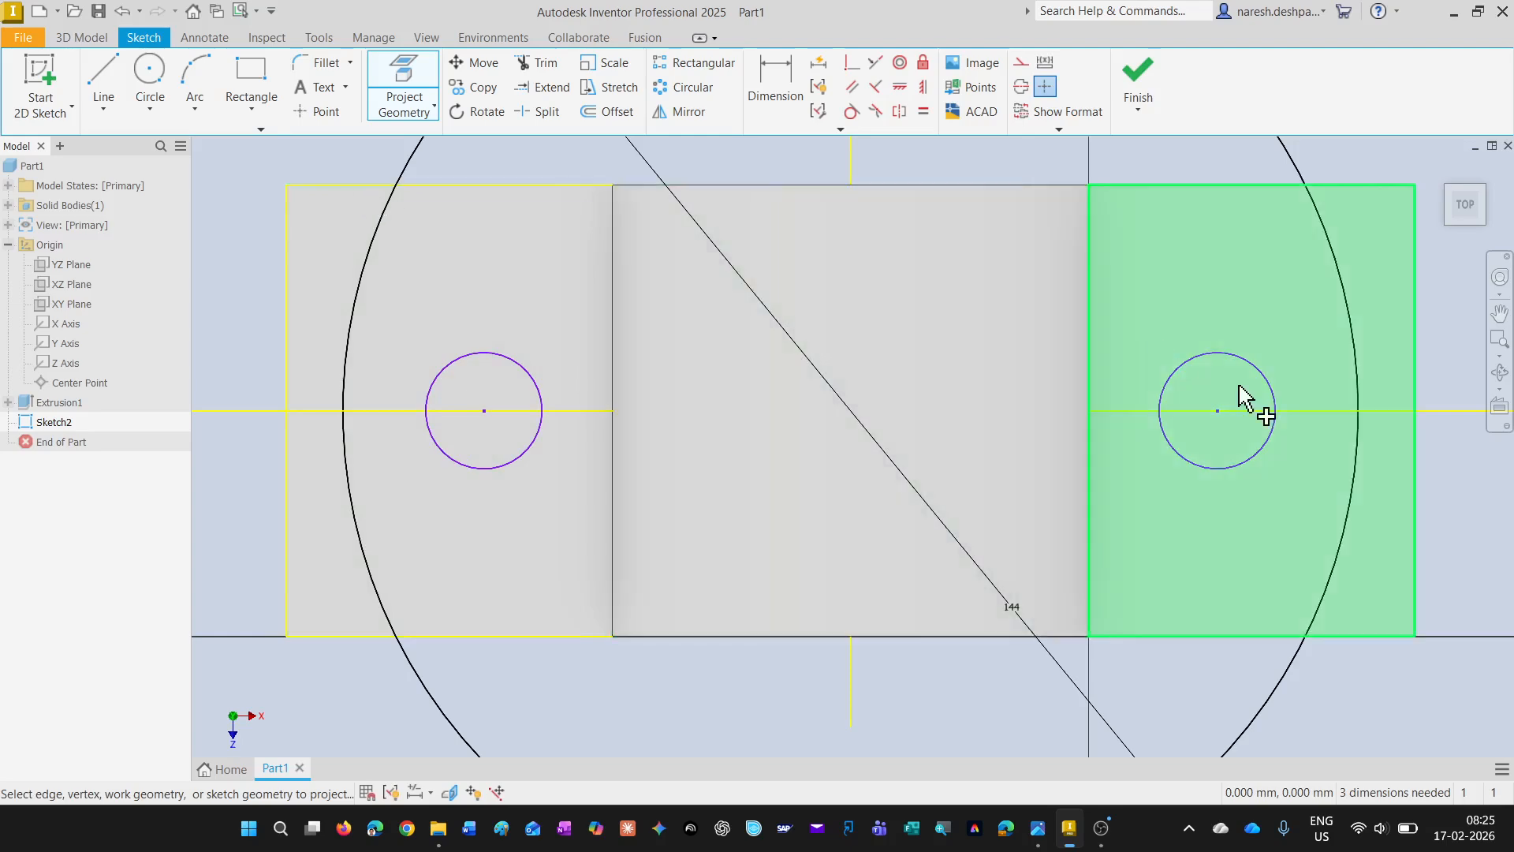
pyautogui.click(1376, 187)
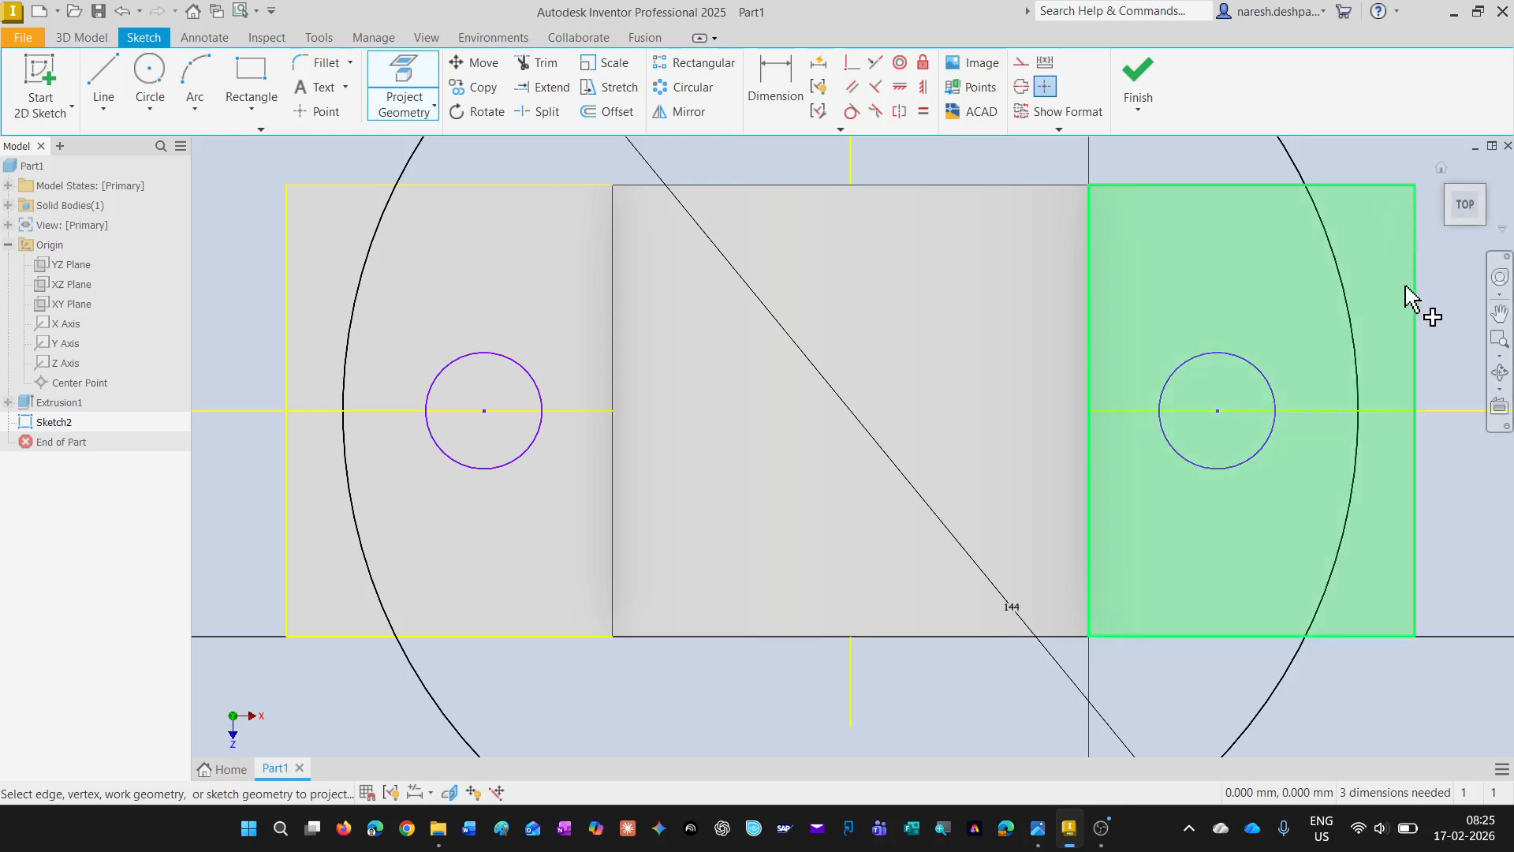
pyautogui.click(1416, 307)
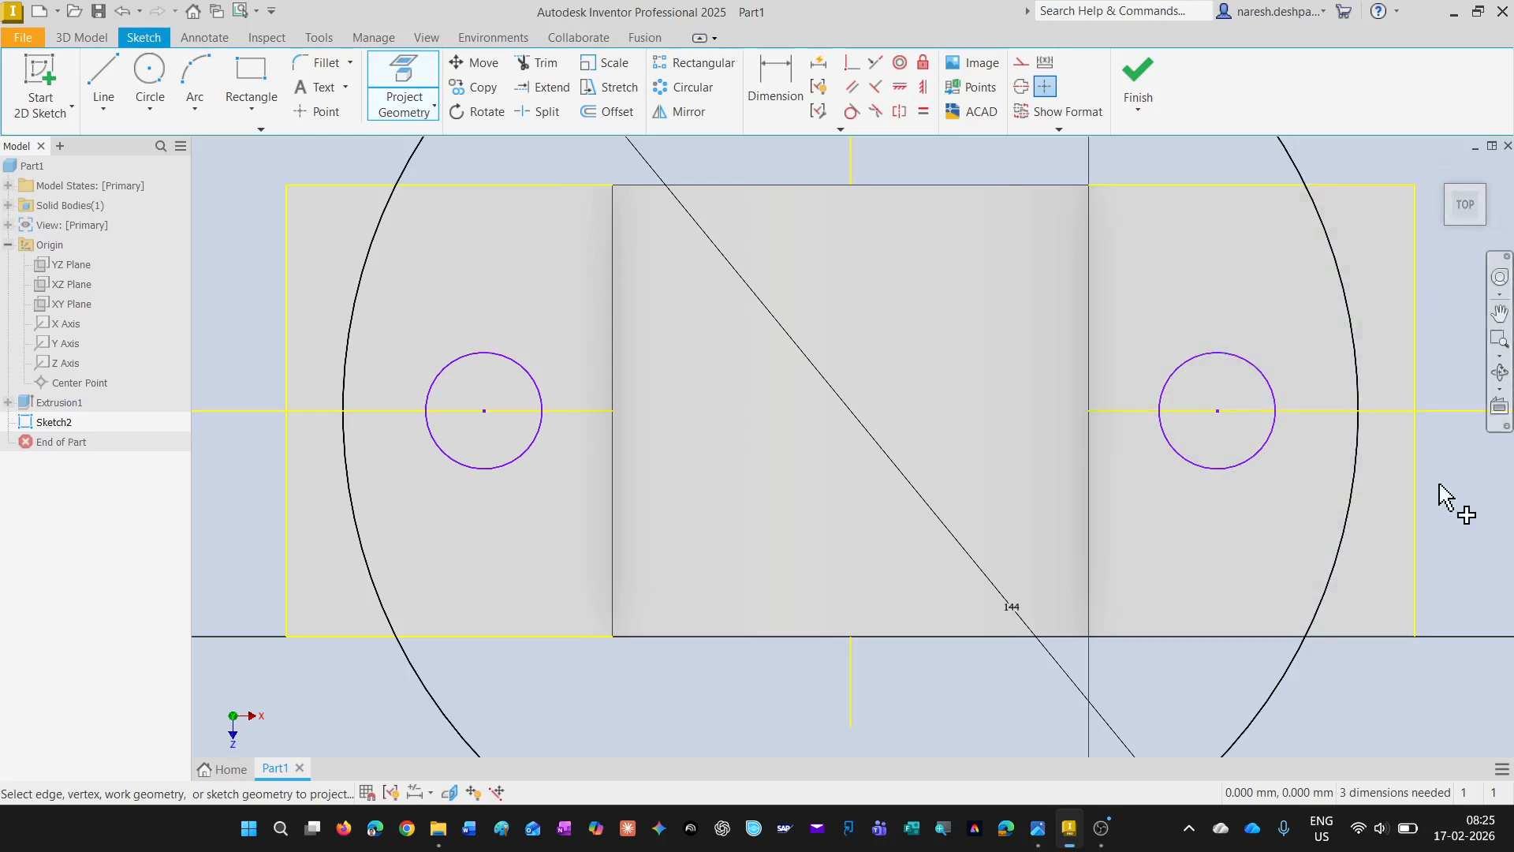
pyautogui.click(1373, 637)
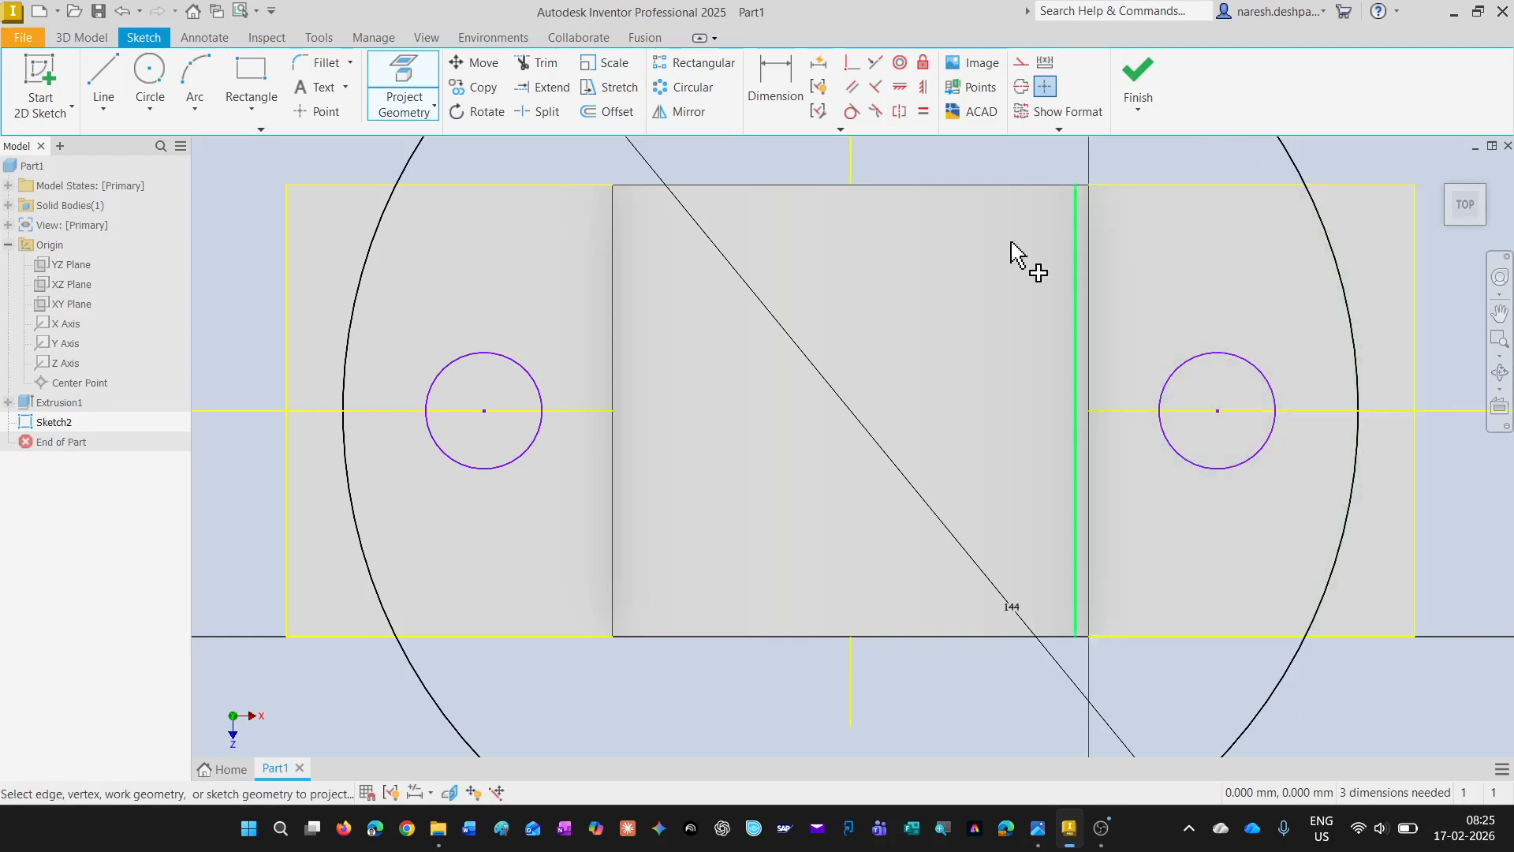
# Trim the 144 mm circle down to the two arcs within the flanges and finish the sketch
pyautogui.click(536, 65)
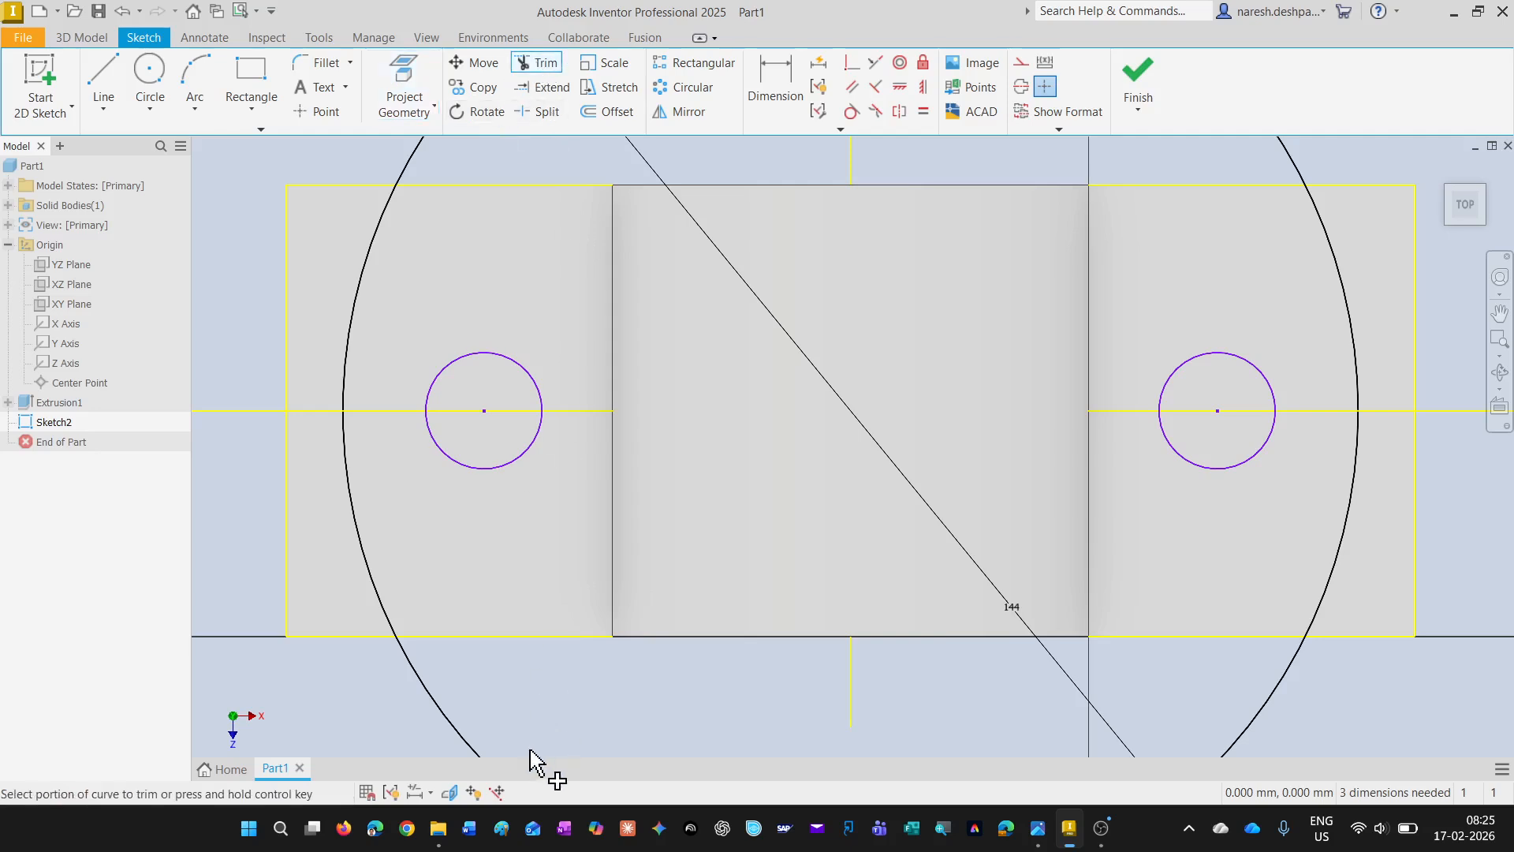
pyautogui.click(473, 755)
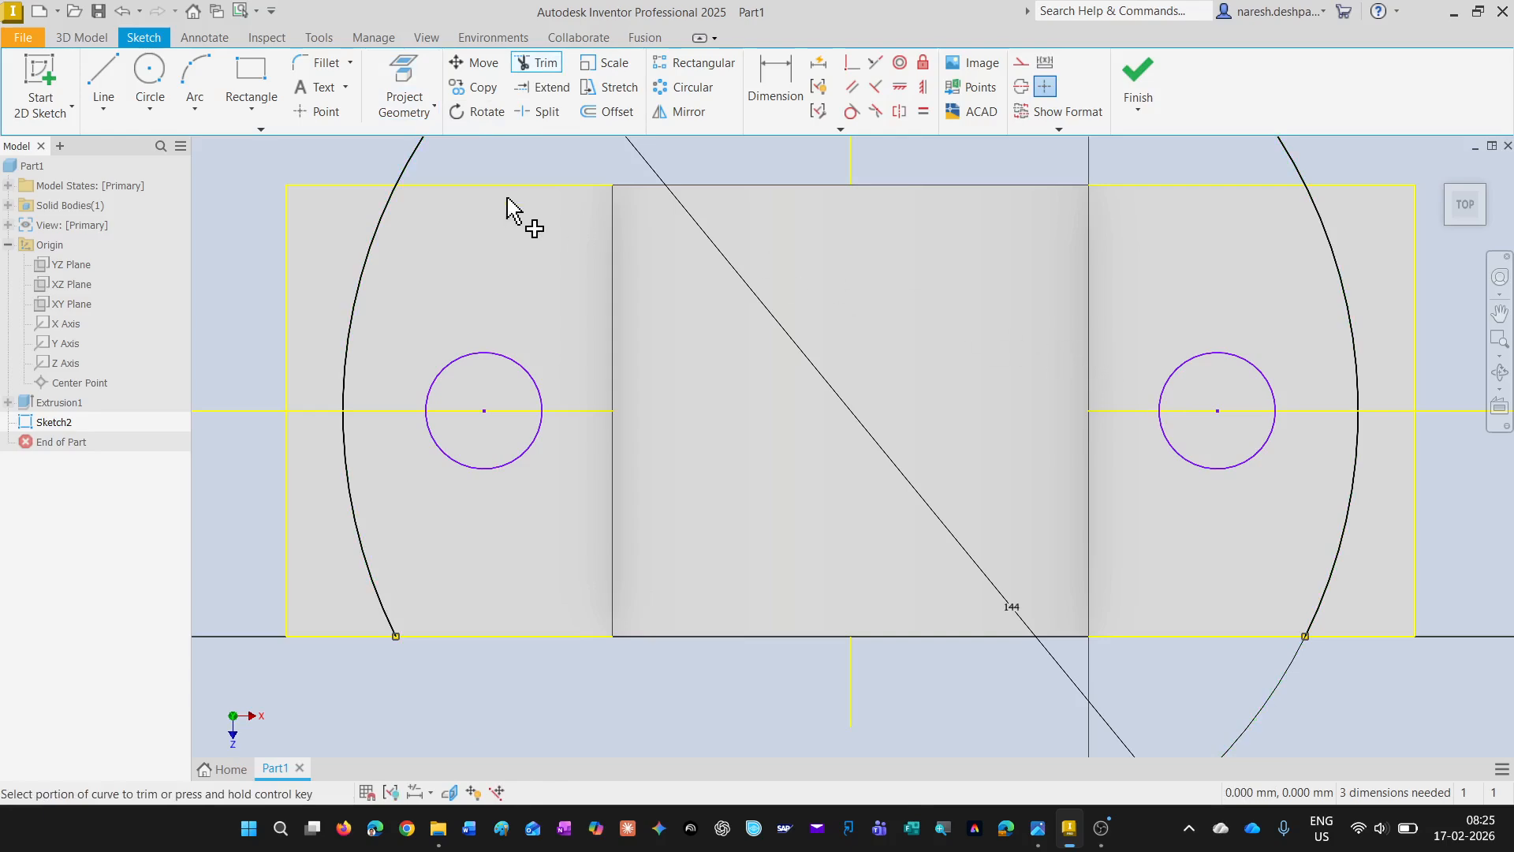
pyautogui.click(416, 156)
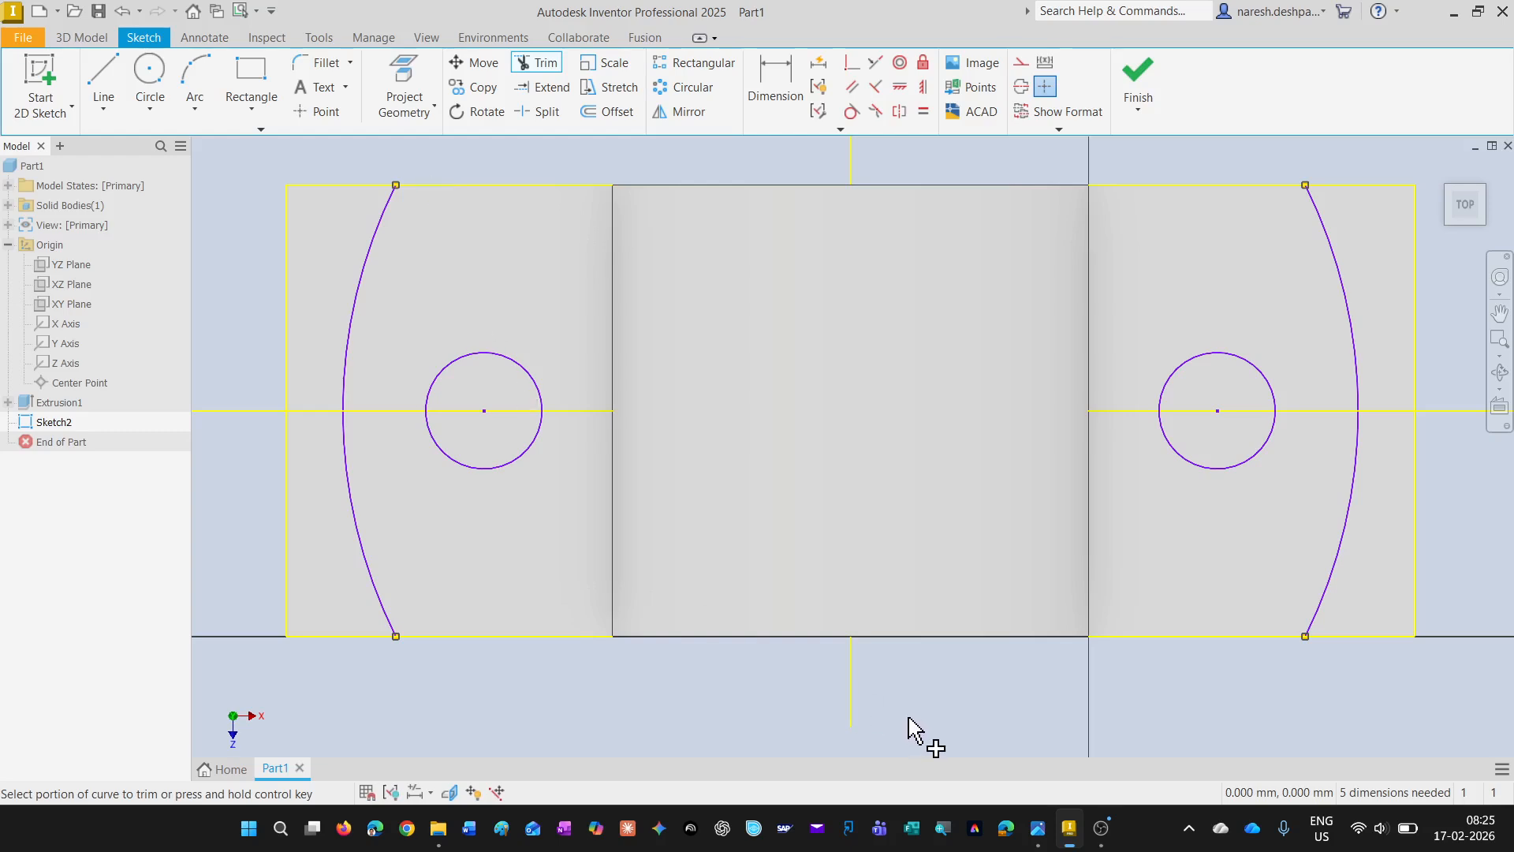
pyautogui.click(1138, 69)
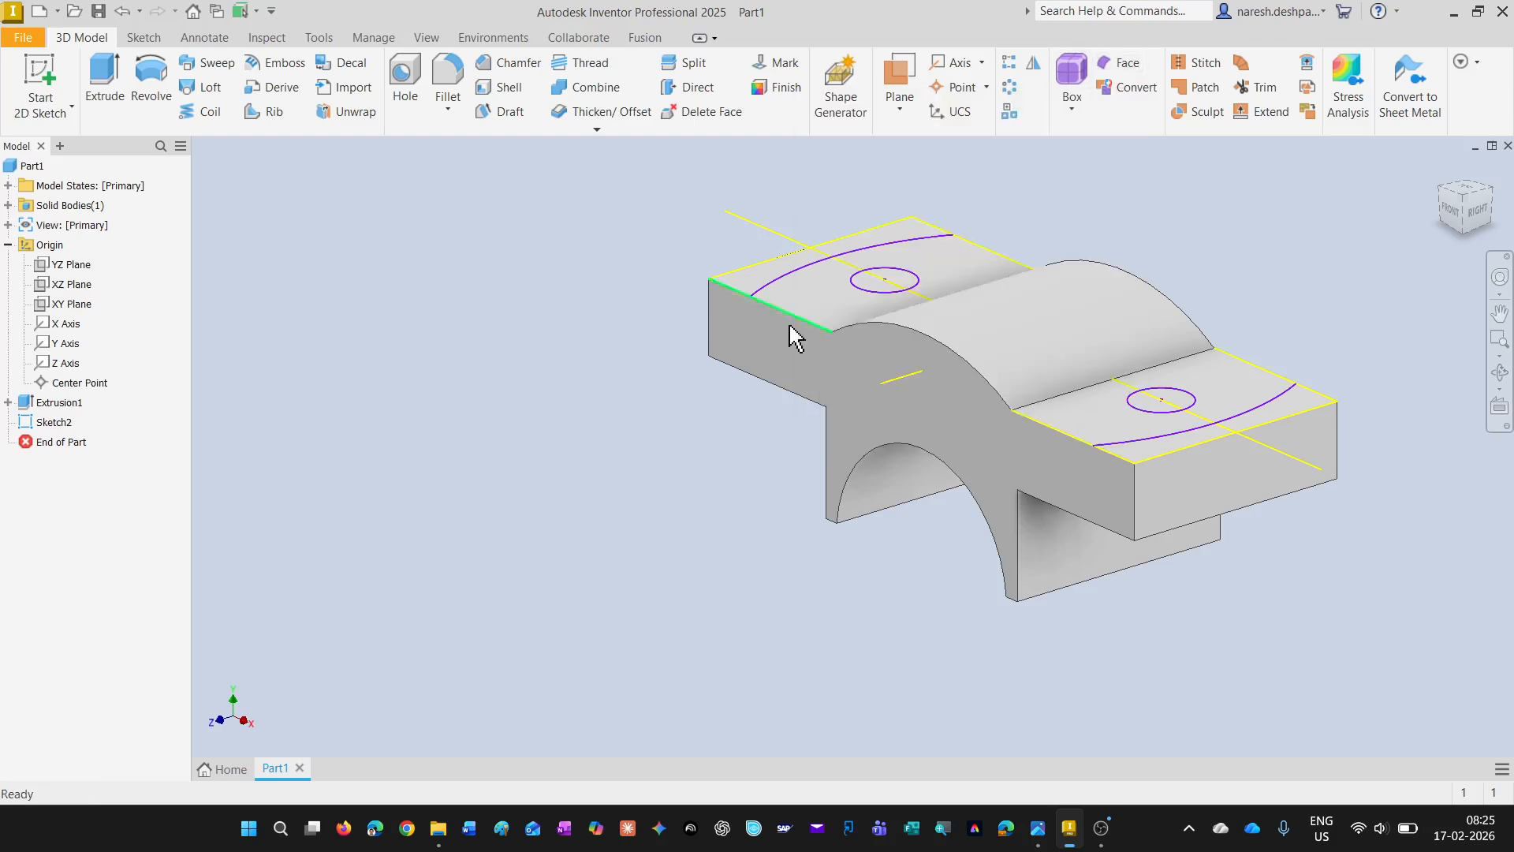
pyautogui.click(743, 285)
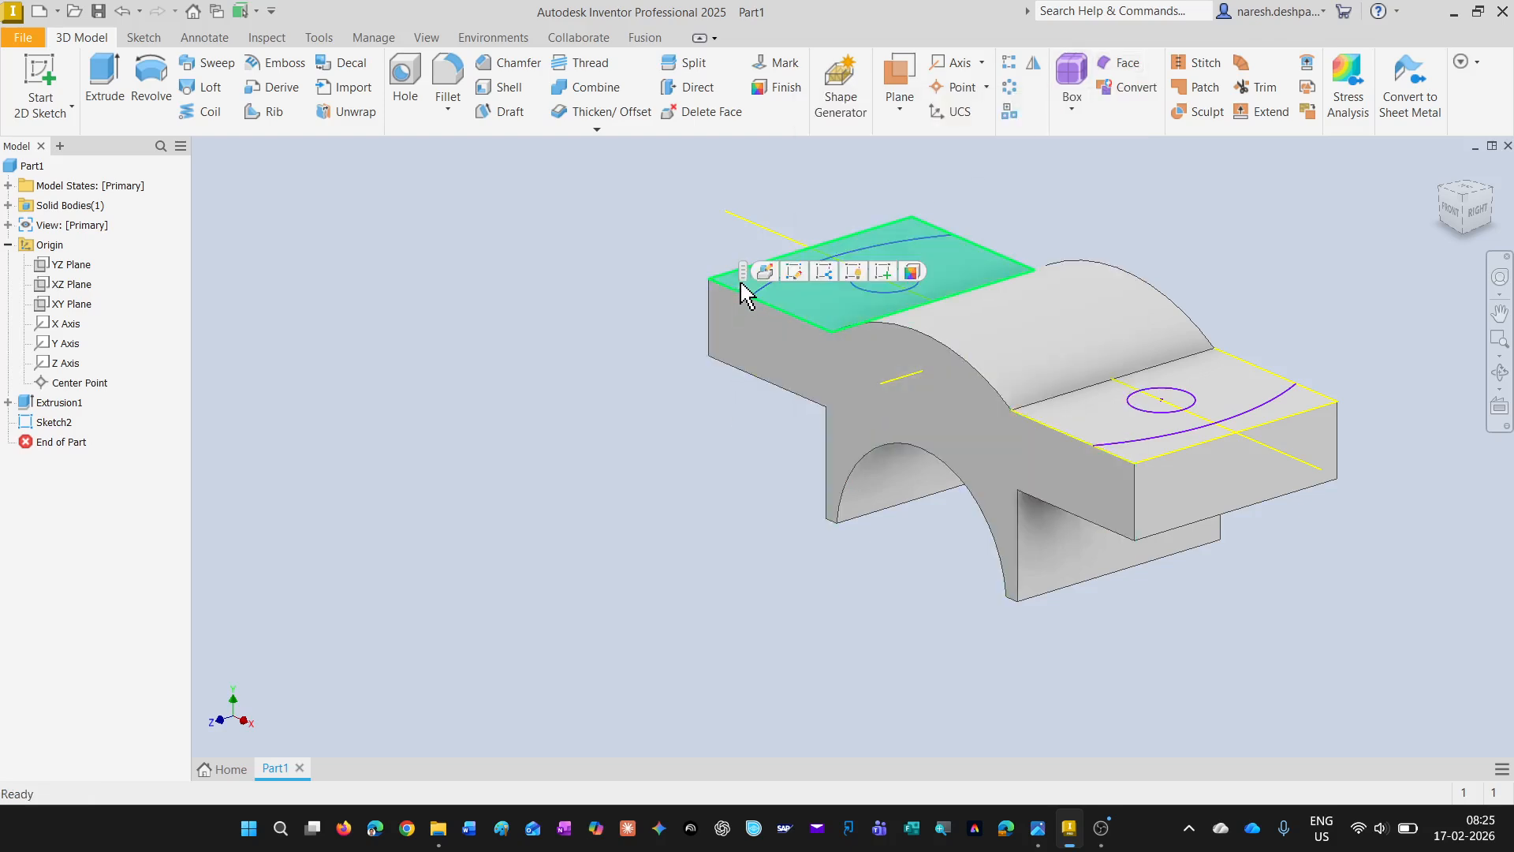
pyautogui.click(723, 500)
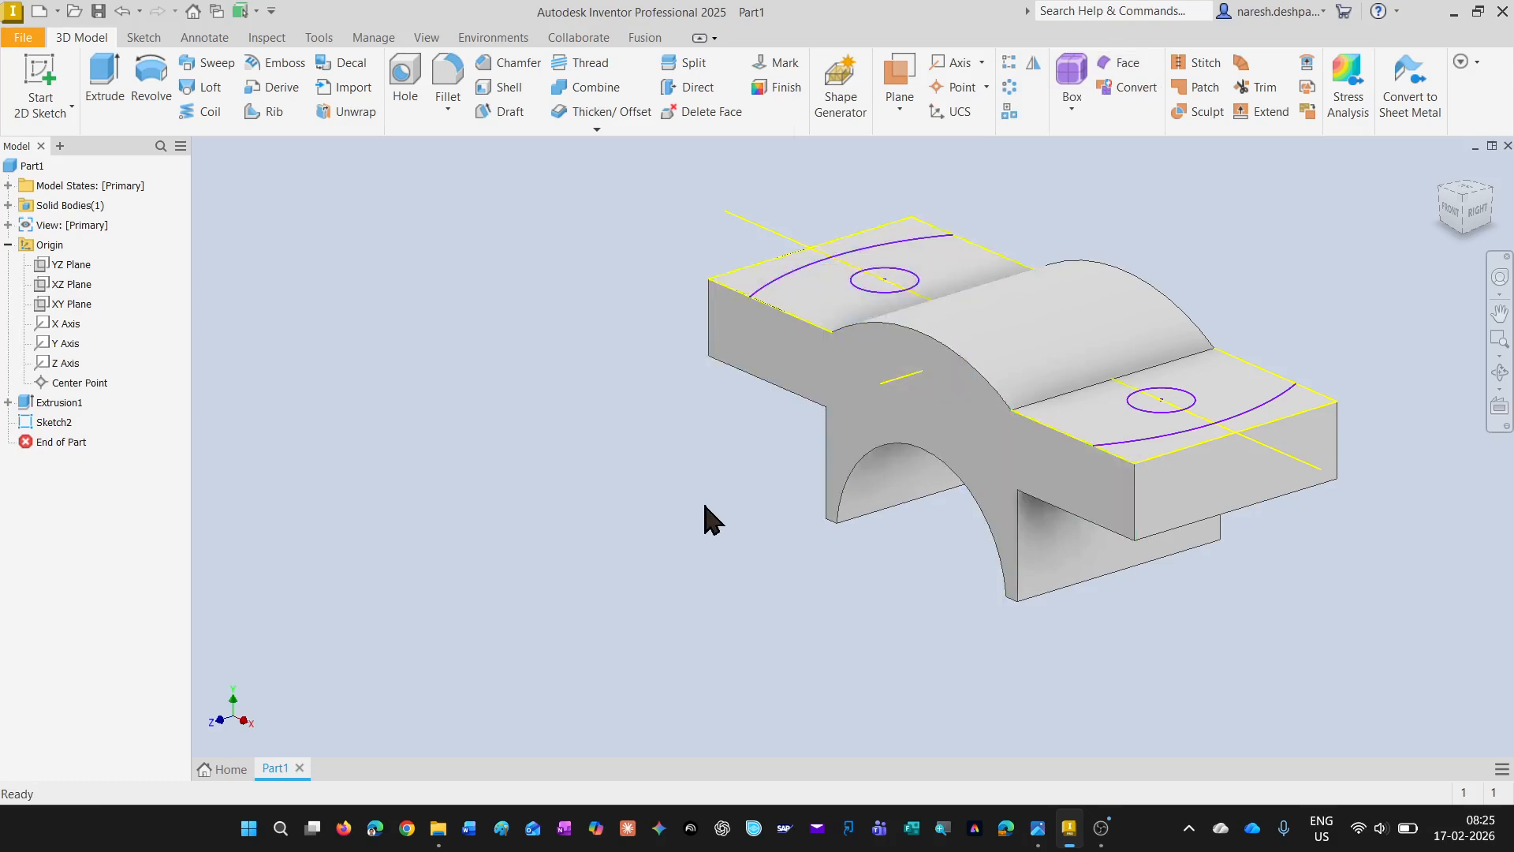
# Extrude the regions outside both end arcs and the two bolt-hole circles as a Through All cut in the flipped direction, down through the flanges
pyautogui.click(105, 88)
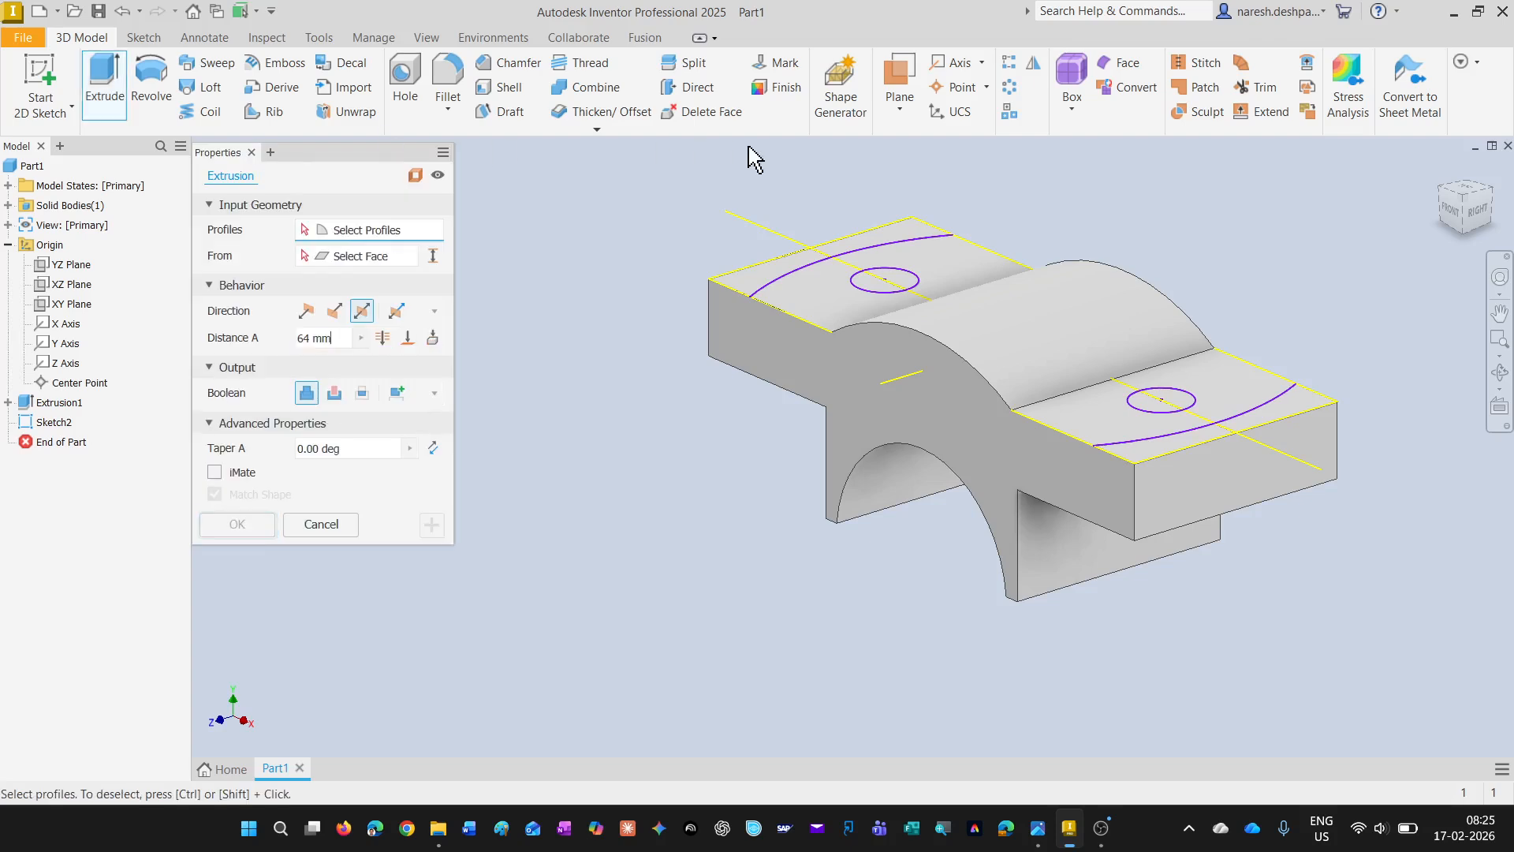
pyautogui.click(880, 238)
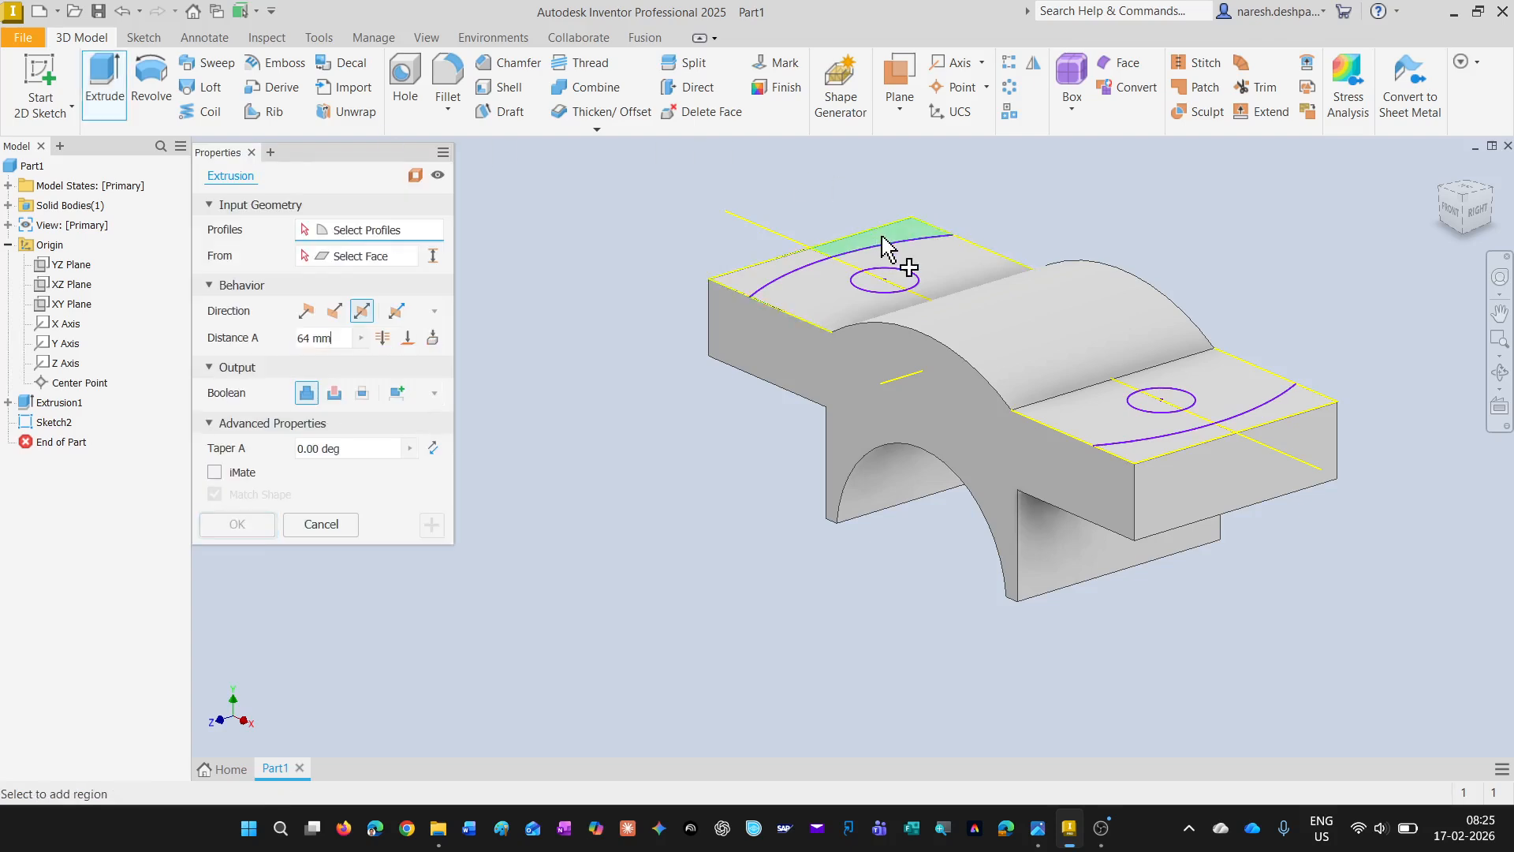
pyautogui.click(885, 248)
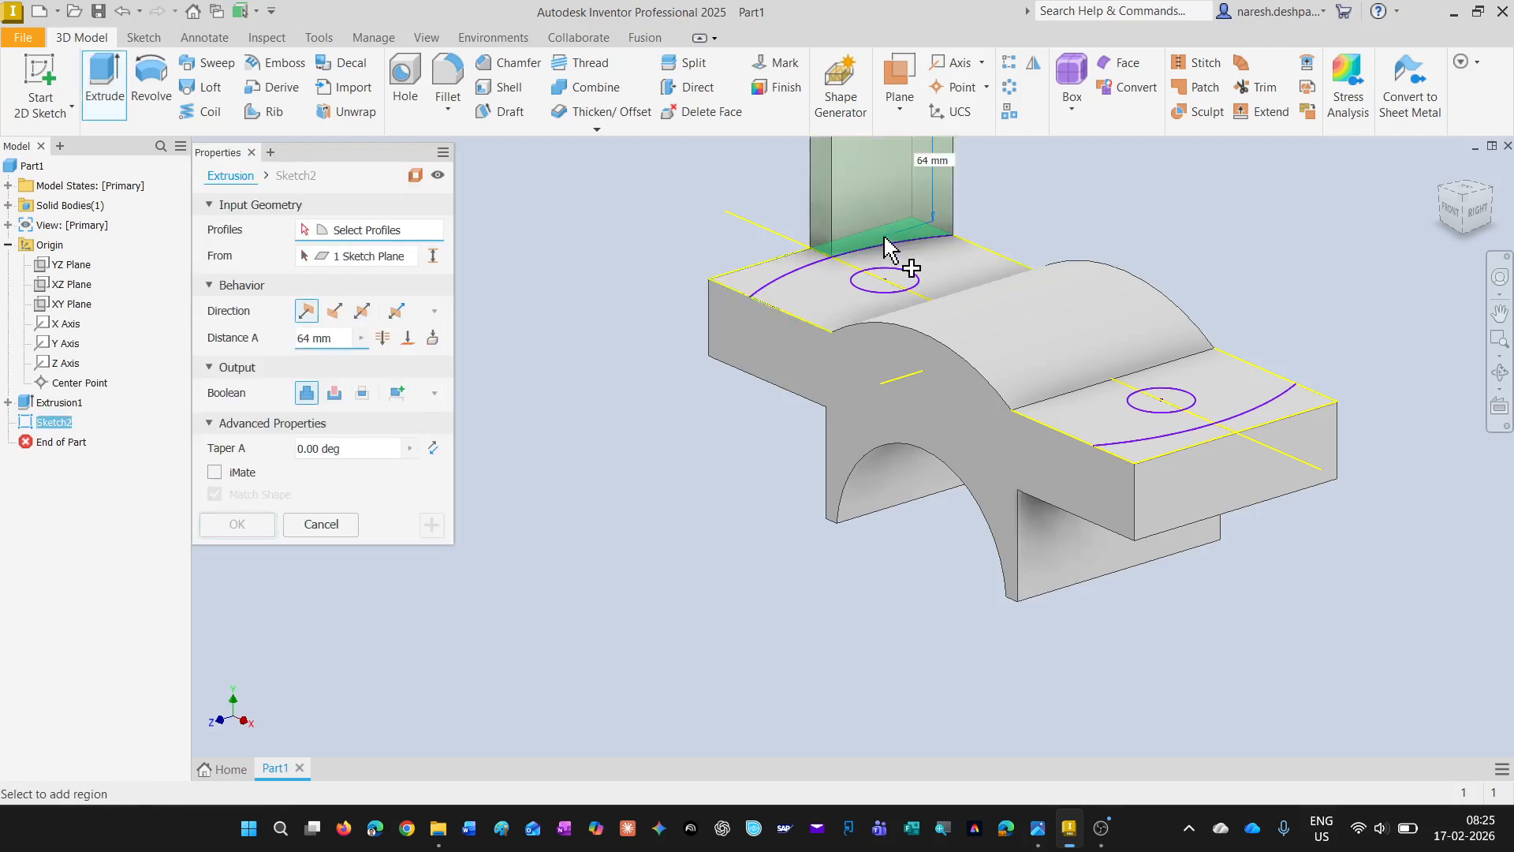
pyautogui.click(799, 261)
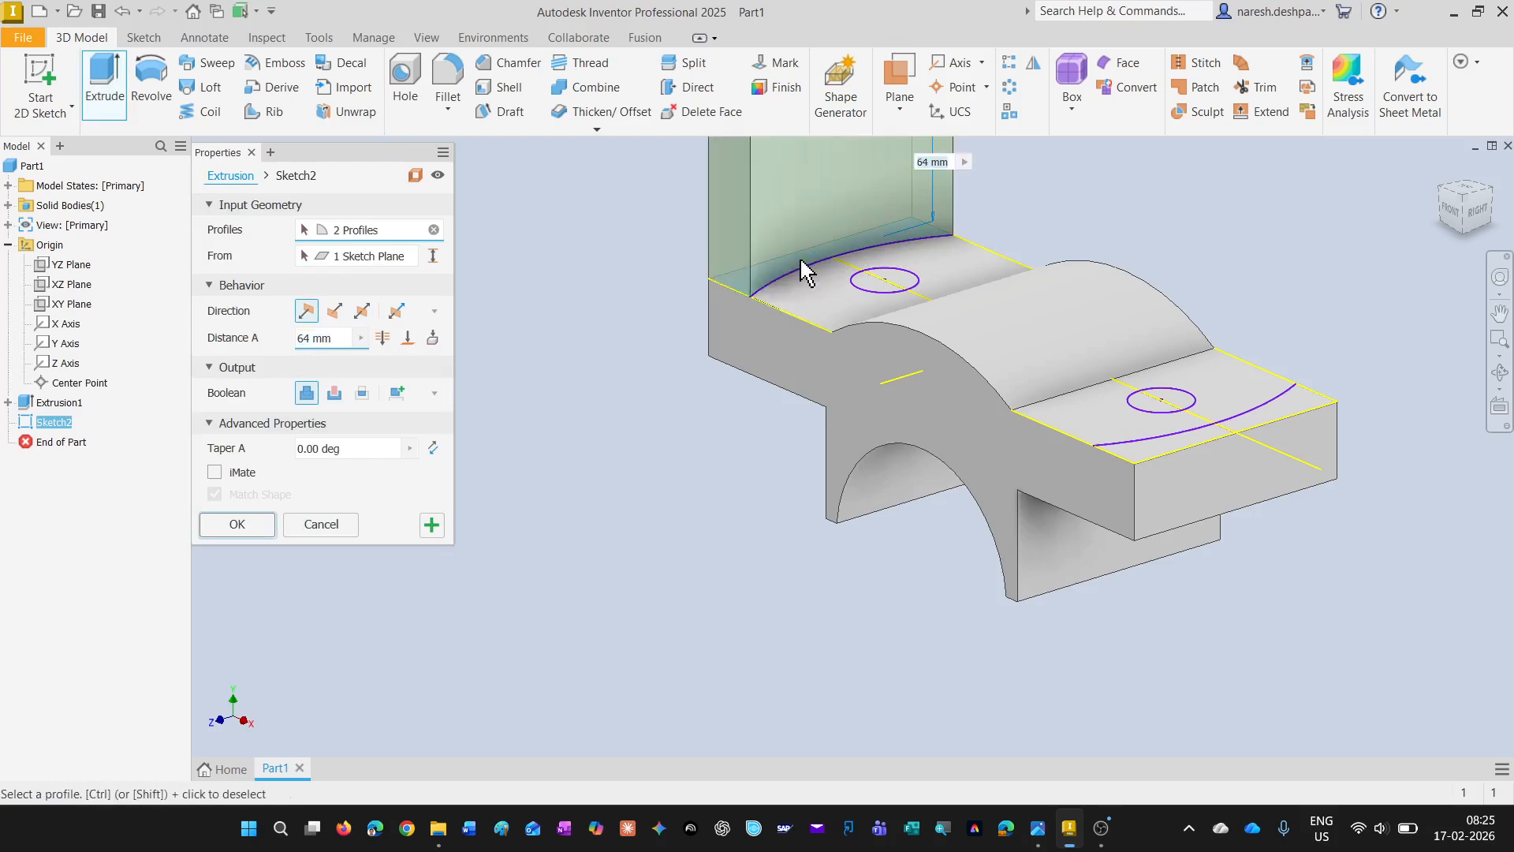
pyautogui.click(876, 289)
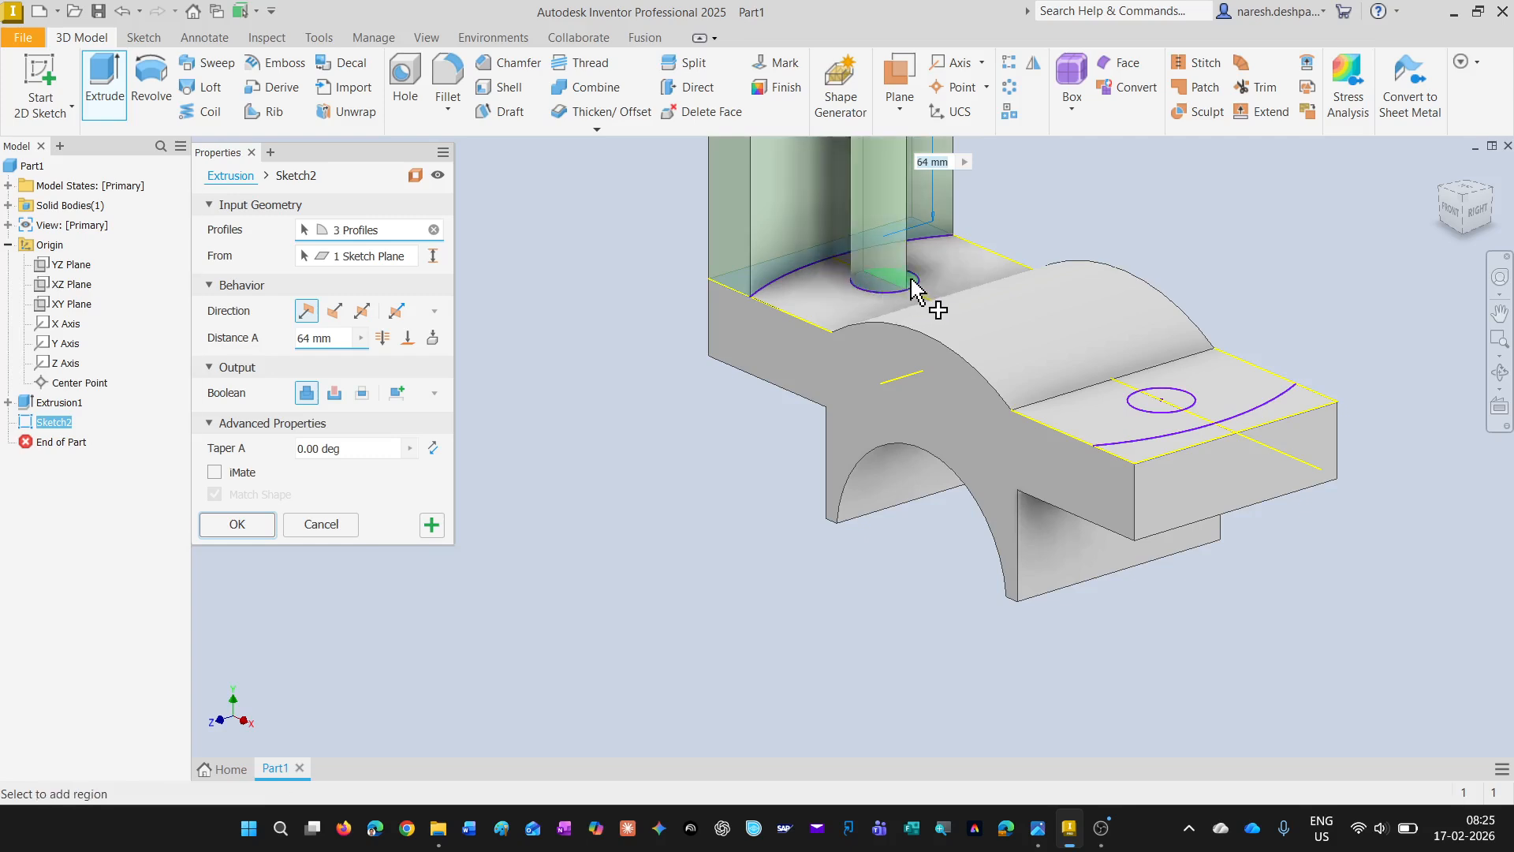
pyautogui.click(910, 284)
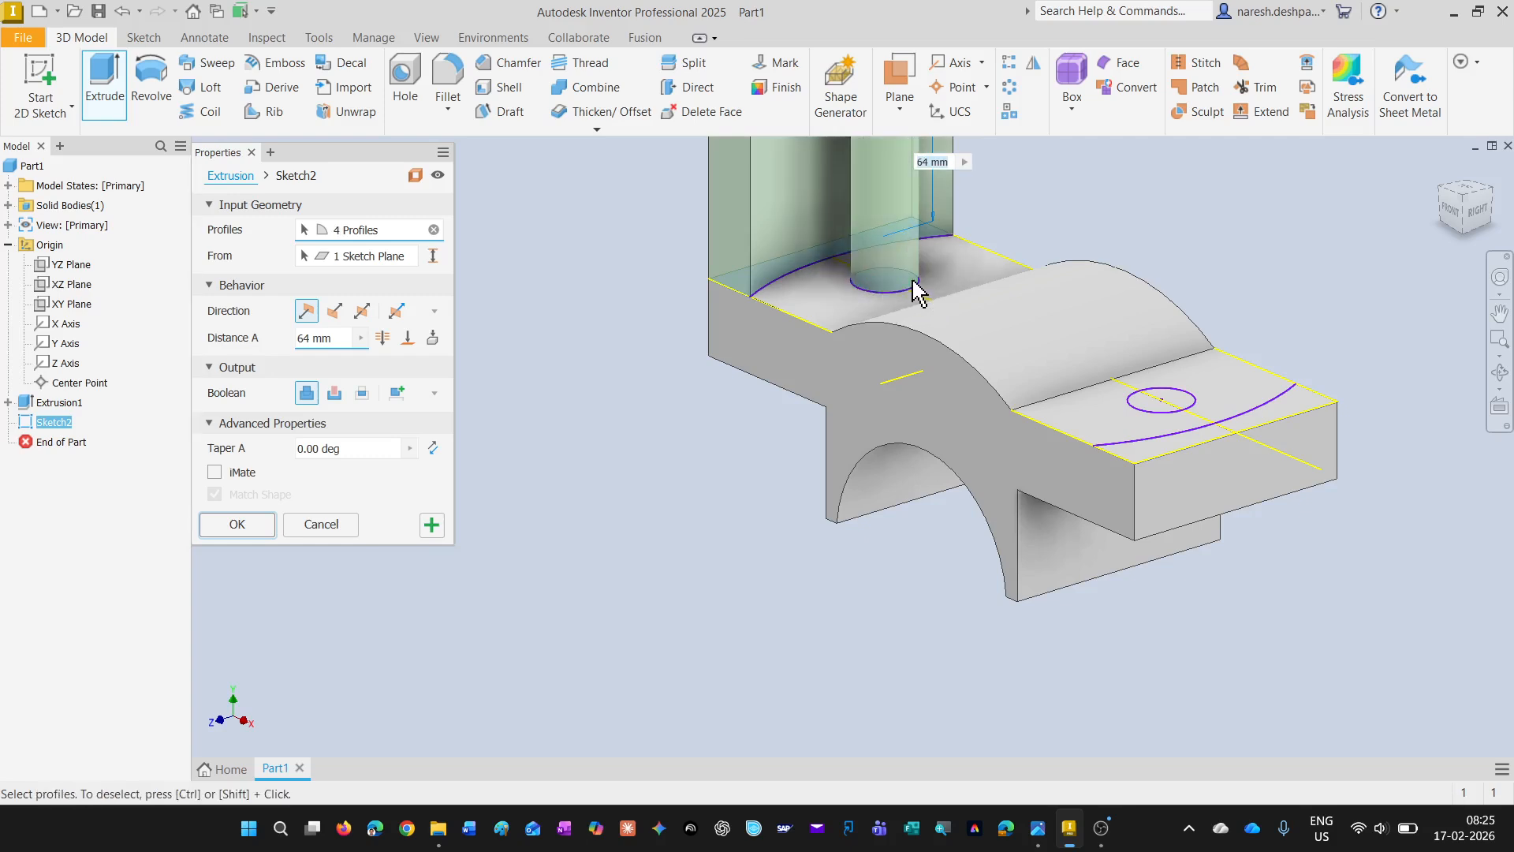
pyautogui.click(1156, 404)
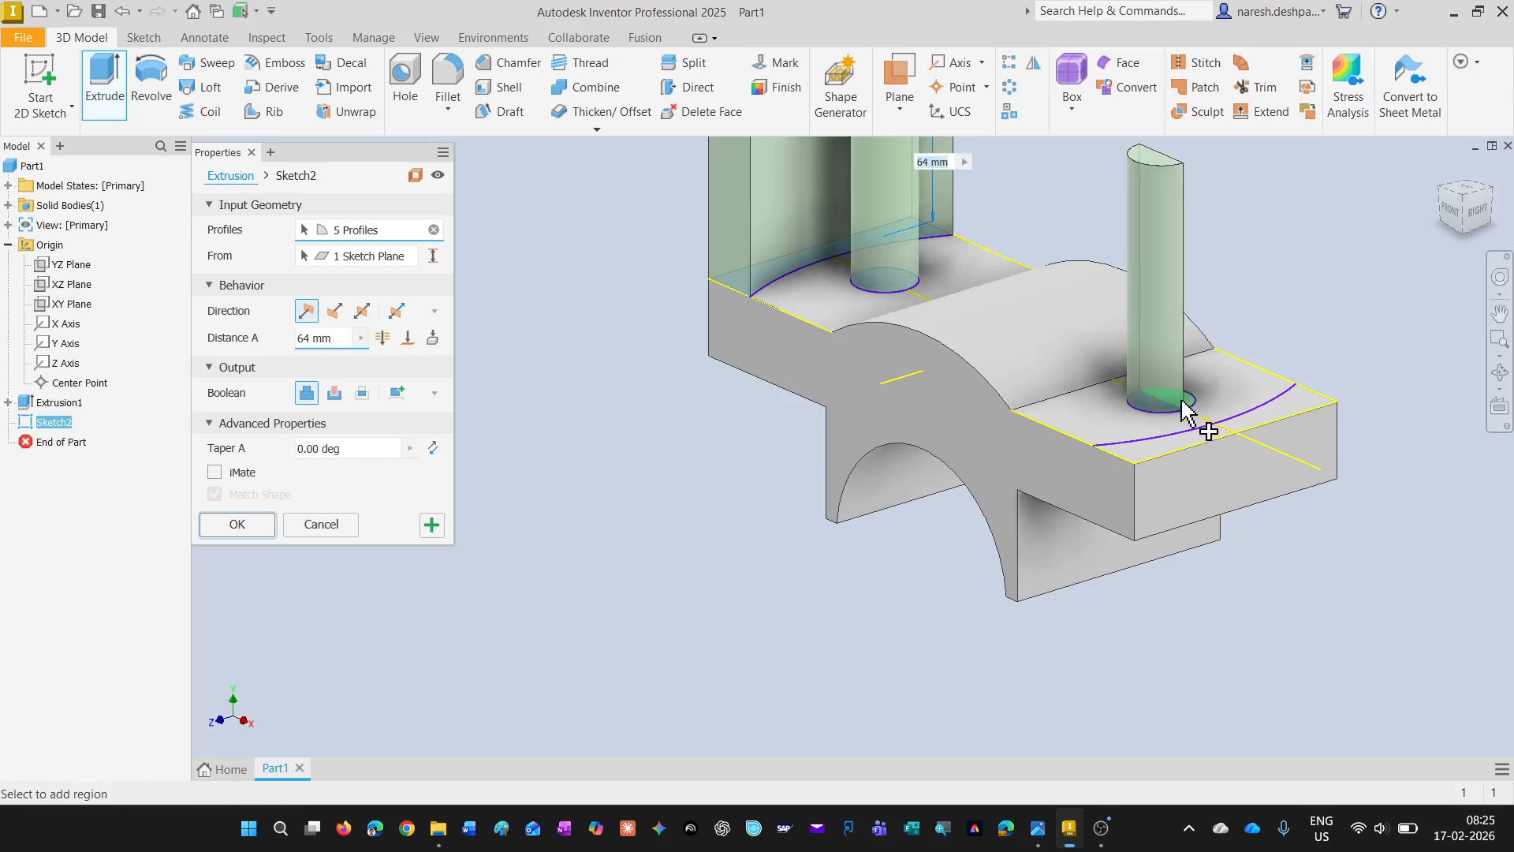
pyautogui.click(1187, 405)
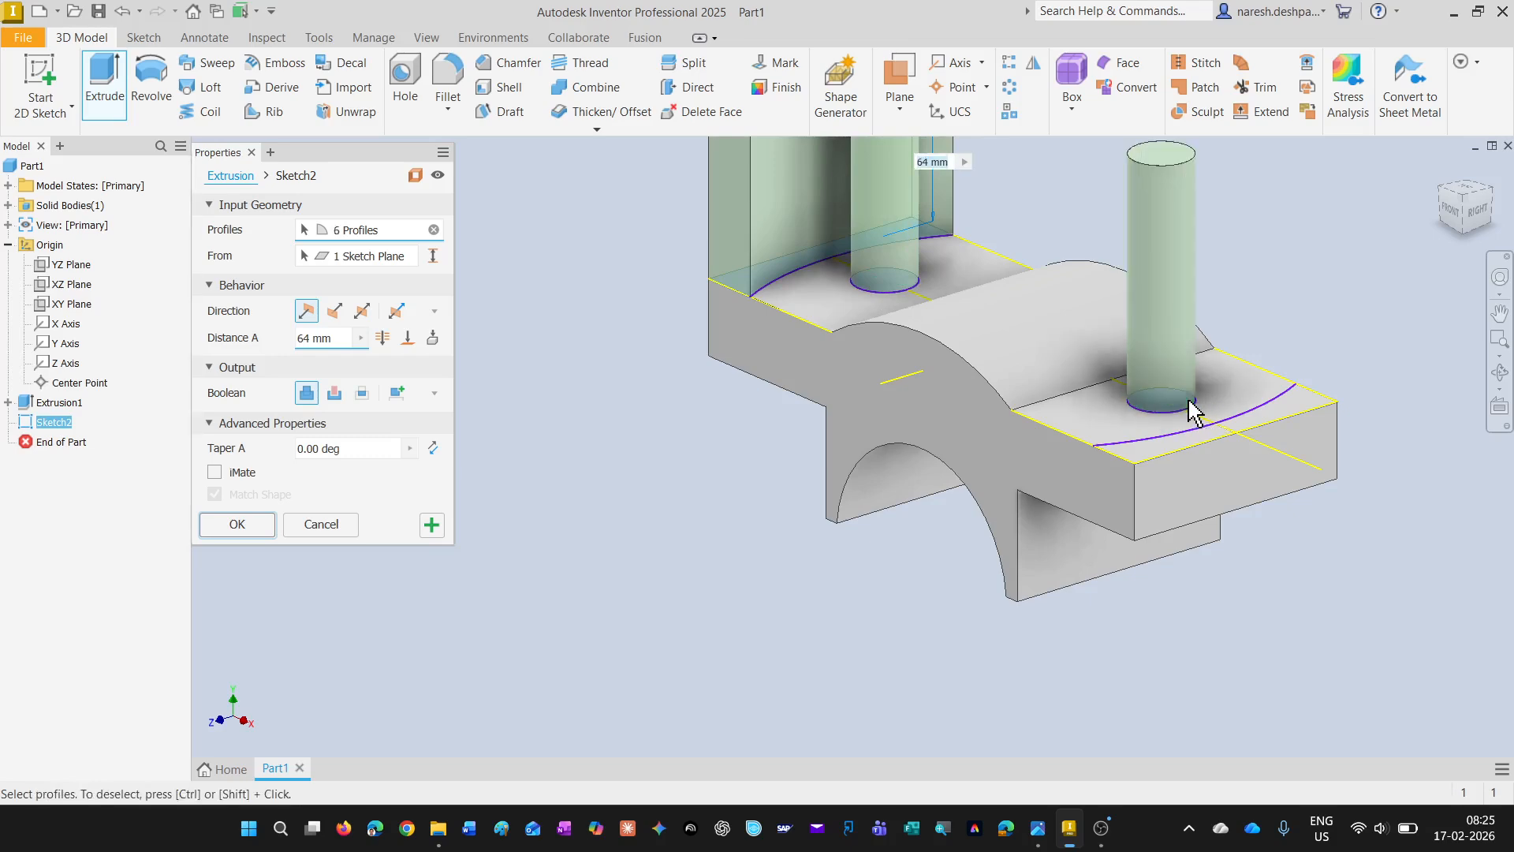
pyautogui.click(1282, 426)
pyautogui.click(1218, 432)
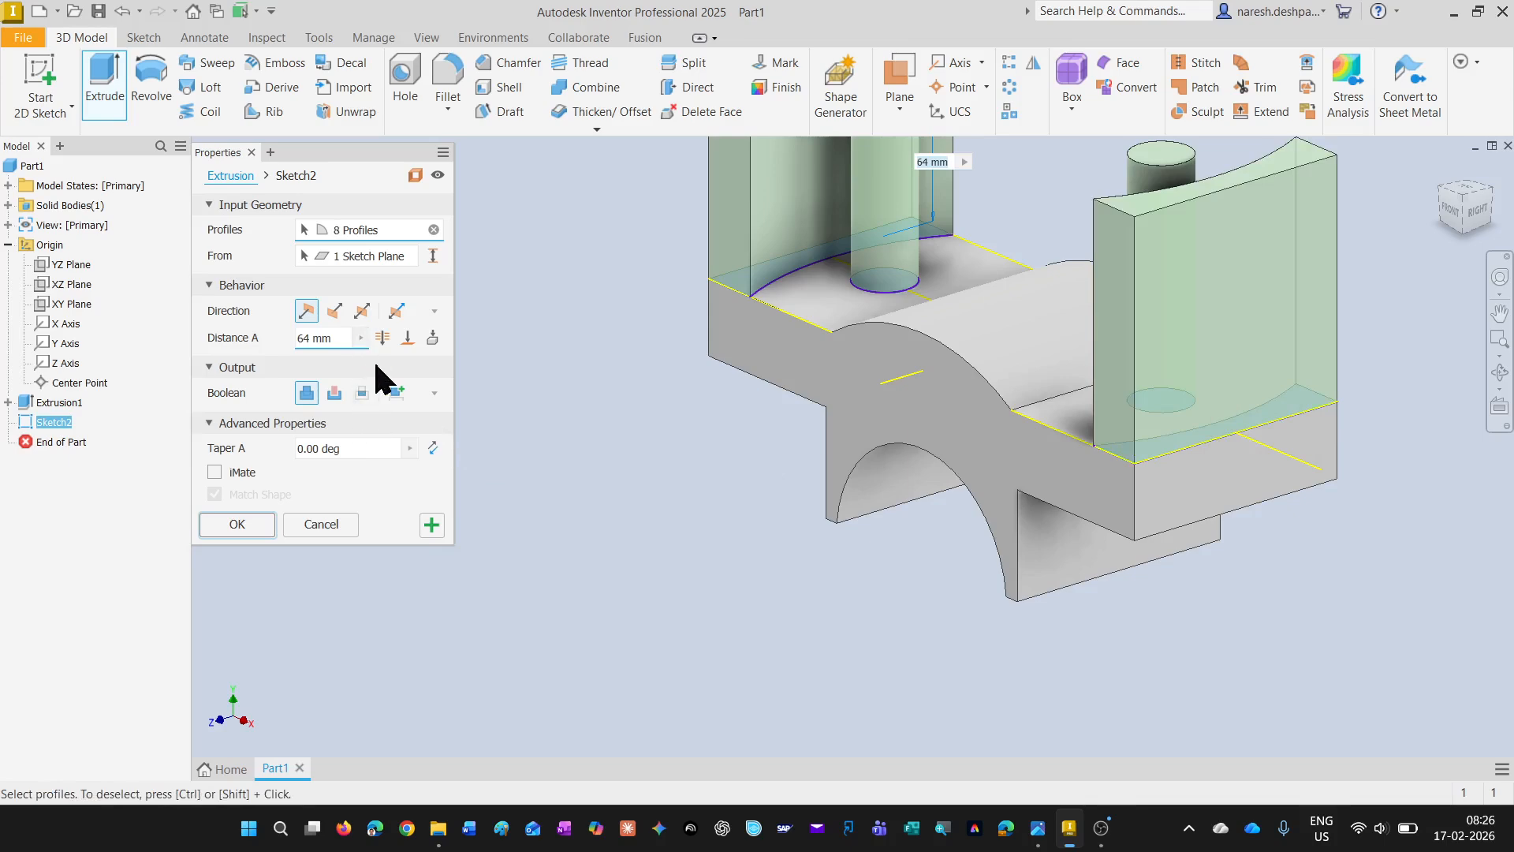
pyautogui.click(380, 340)
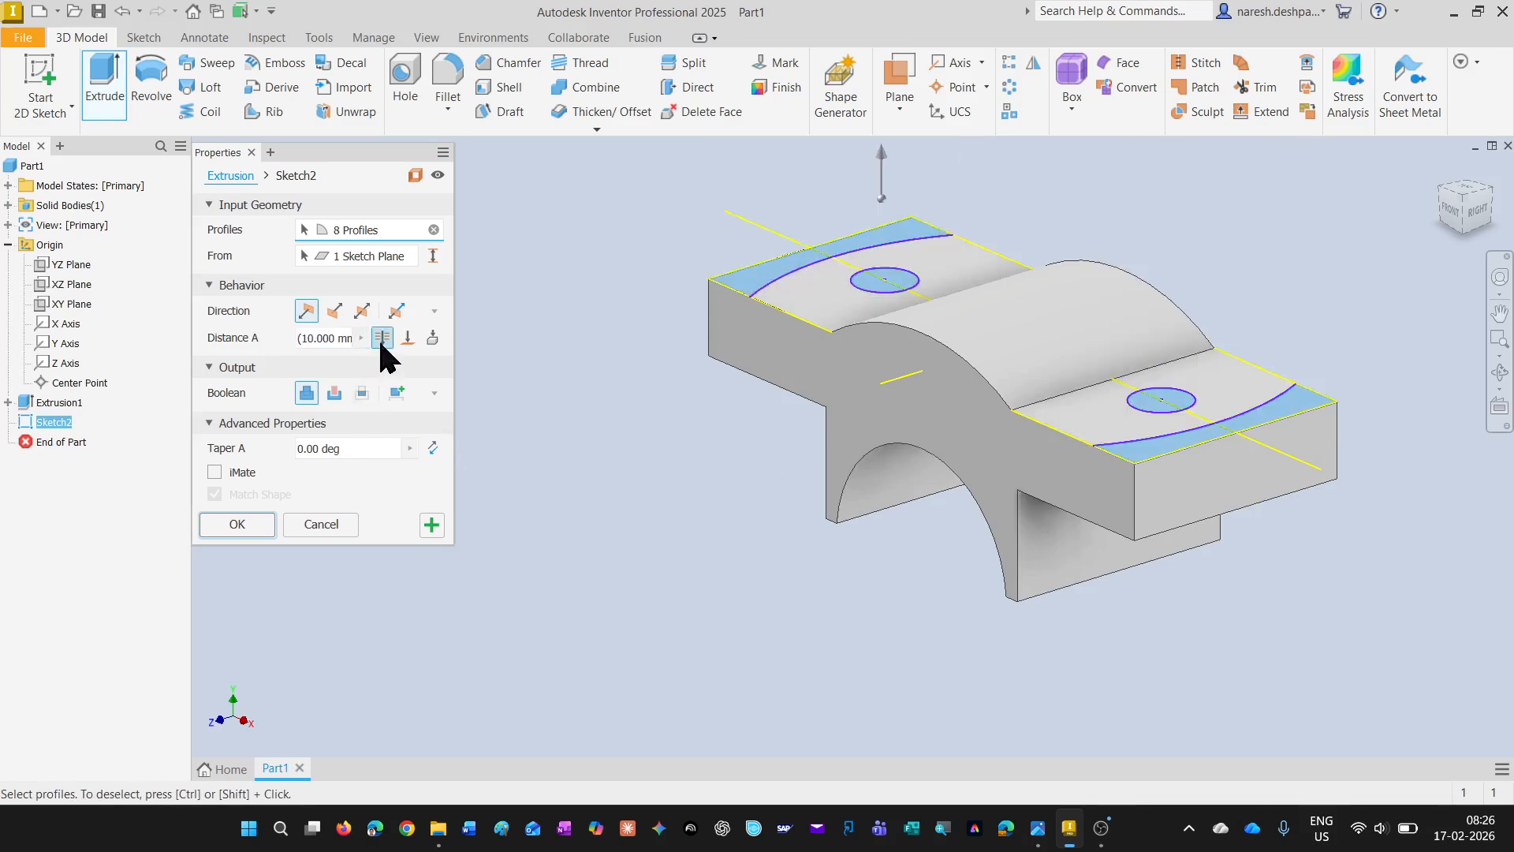
pyautogui.click(336, 312)
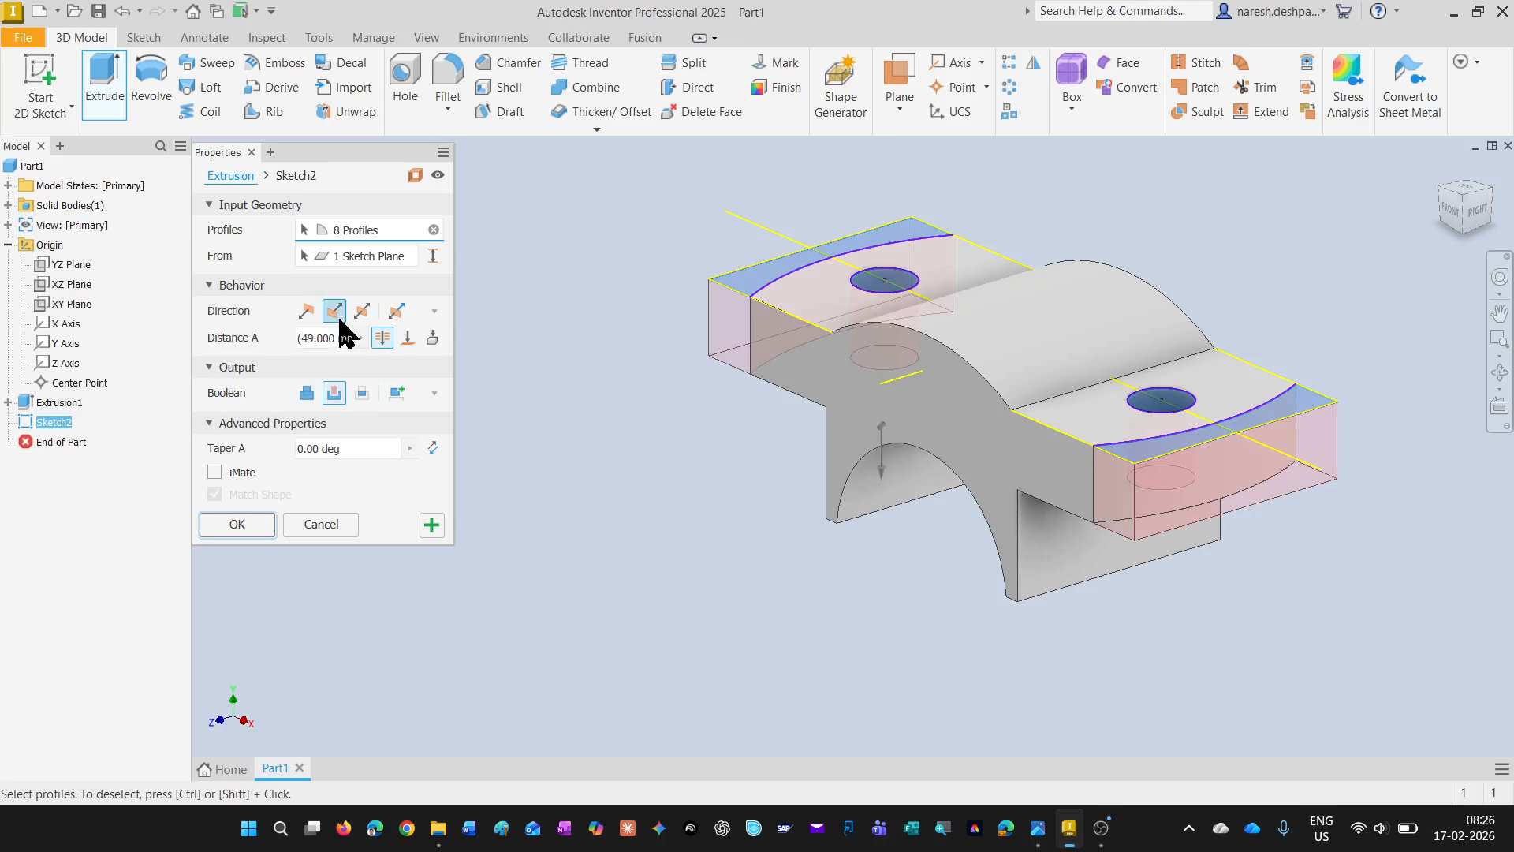
pyautogui.click(249, 525)
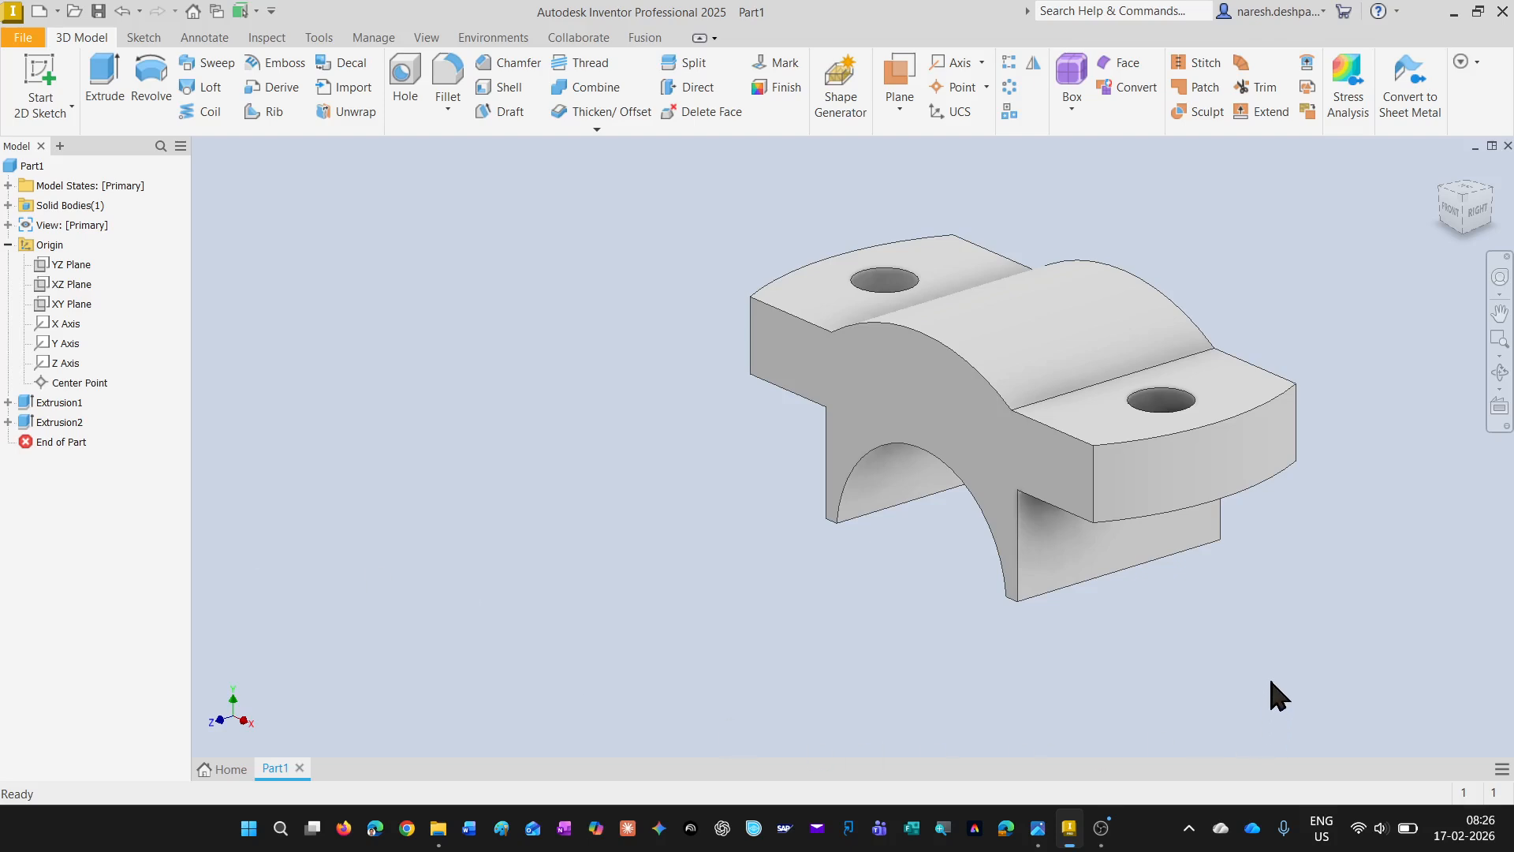
# Create a work plane tangent to the cap's curved top surface and parallel to the flange's underside
pyautogui.keyDown('shift'); pyautogui.moveTo(1274, 612); pyautogui.dragTo(1221, 619, button='middle'); pyautogui.keyUp('shift')
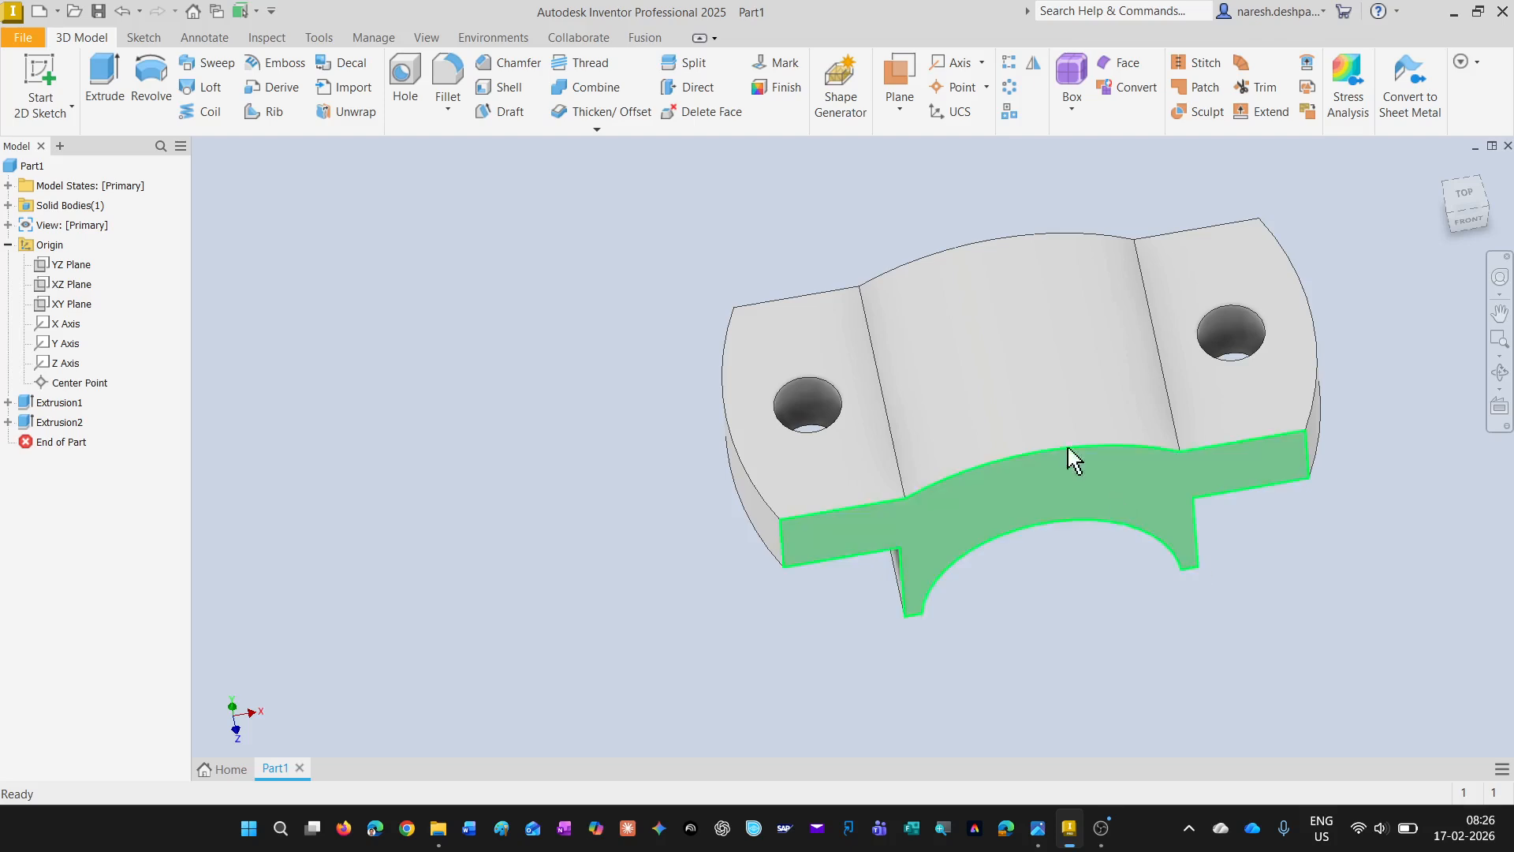
pyautogui.moveTo(1329, 659)
pyautogui.mouseDown(button='middle')
pyautogui.moveTo(1254, 599)
pyautogui.moveTo(1146, 642)
pyautogui.moveTo(1122, 575)
pyautogui.moveTo(1054, 585)
pyautogui.moveTo(1062, 623)
pyautogui.mouseUp(button='middle')
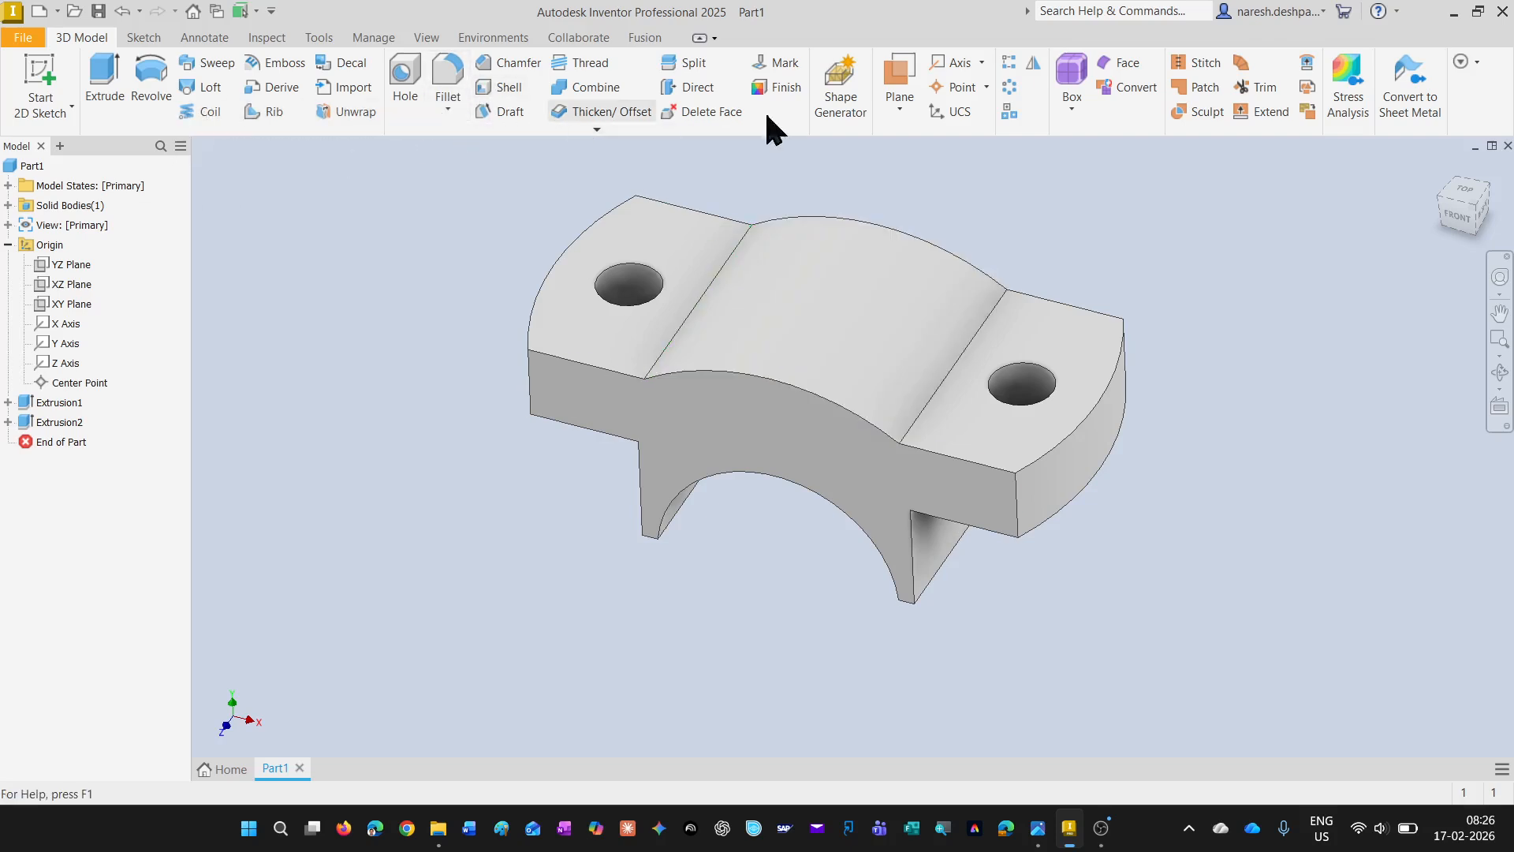
pyautogui.click(900, 111)
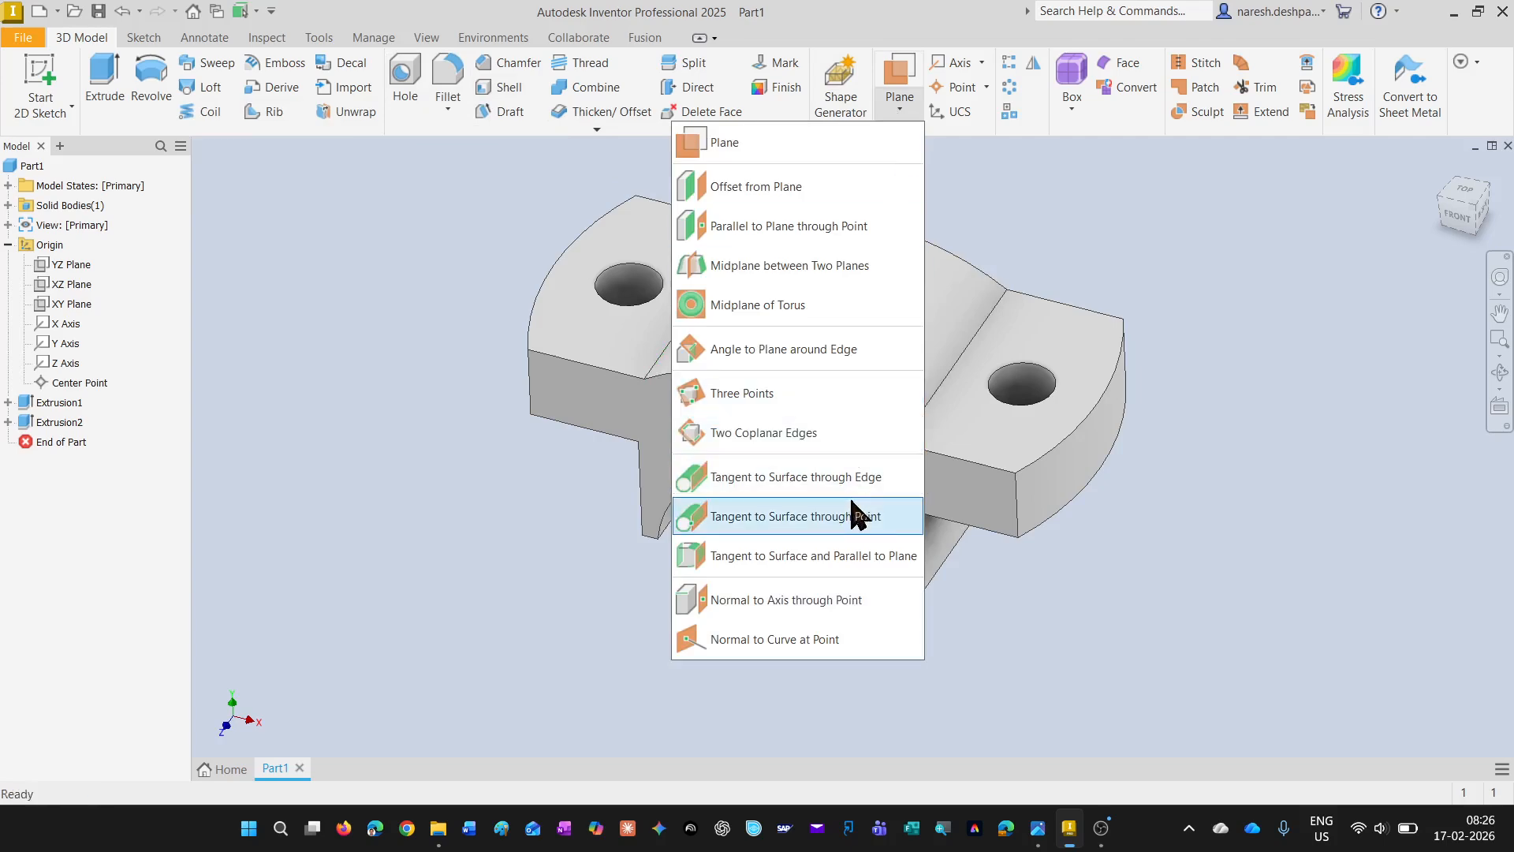
pyautogui.click(906, 556)
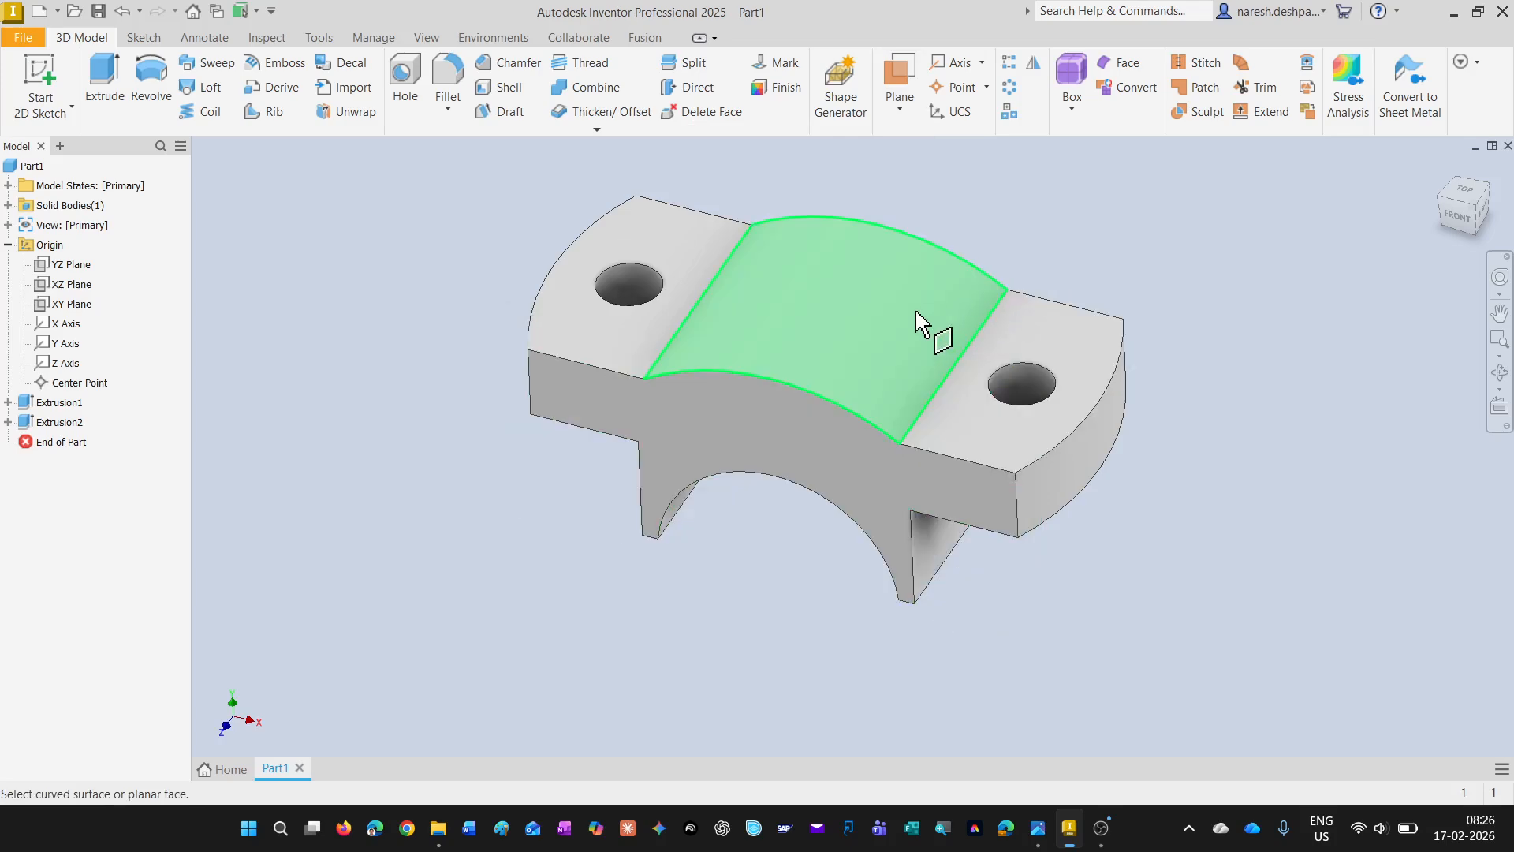
pyautogui.click(915, 324)
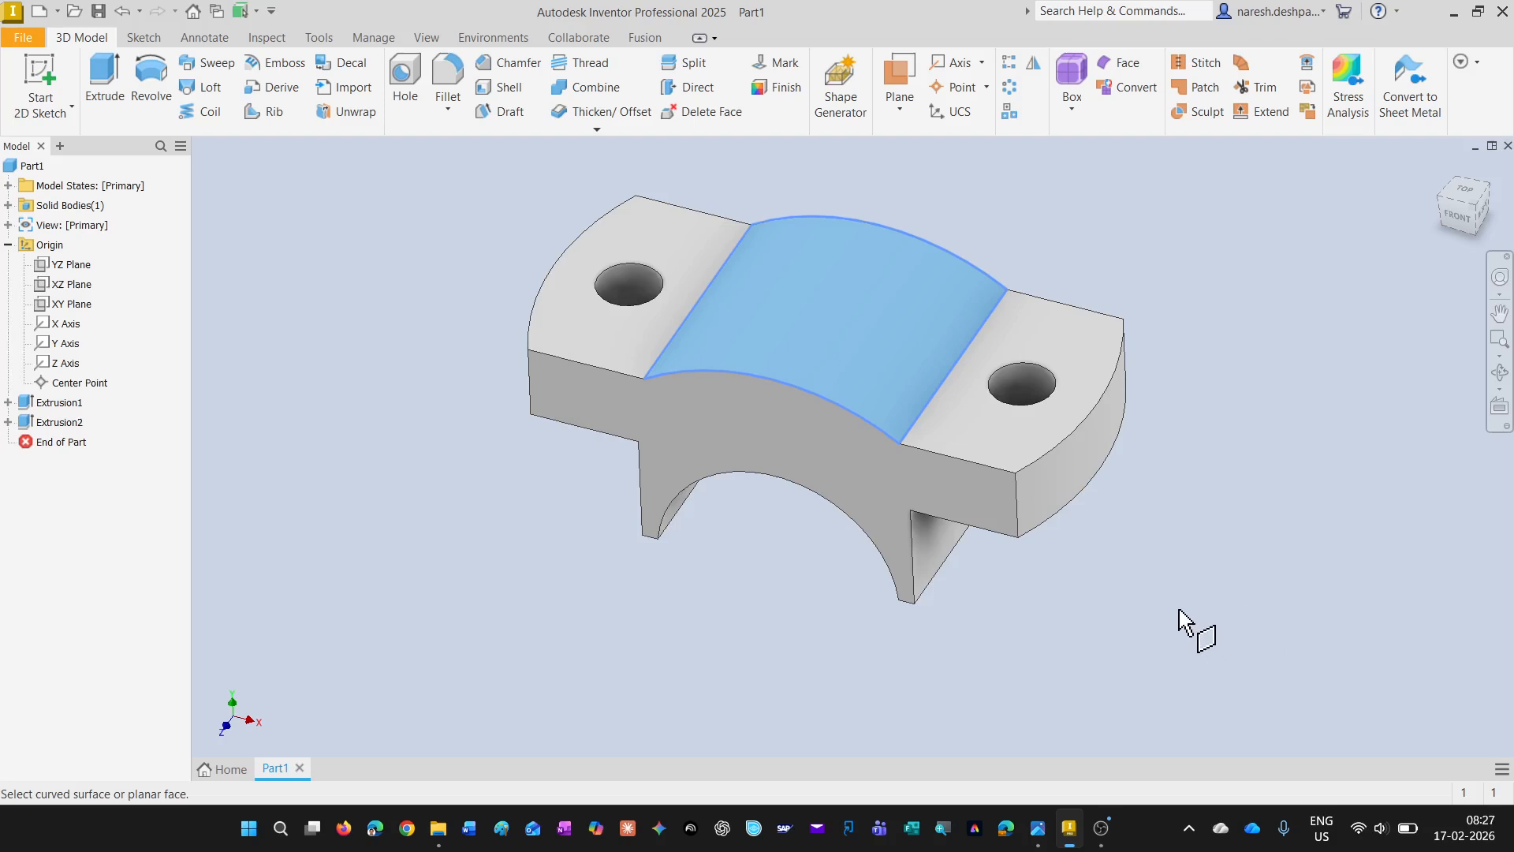
pyautogui.keyDown('shift'); pyautogui.moveTo(1179, 611); pyautogui.dragTo(1197, 522, button='middle'); pyautogui.keyUp('shift')
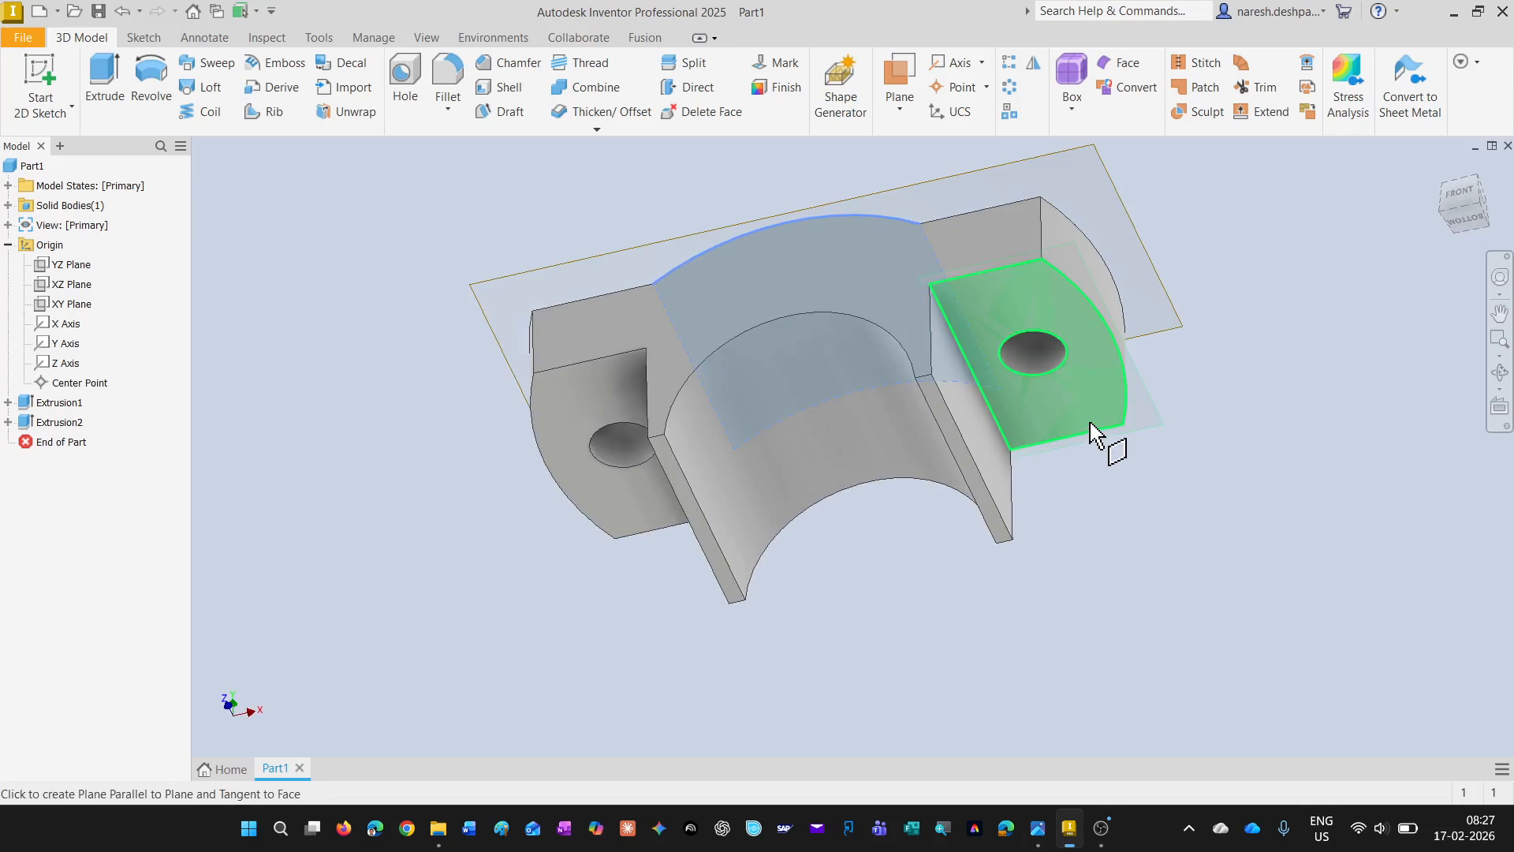
pyautogui.click(625, 500)
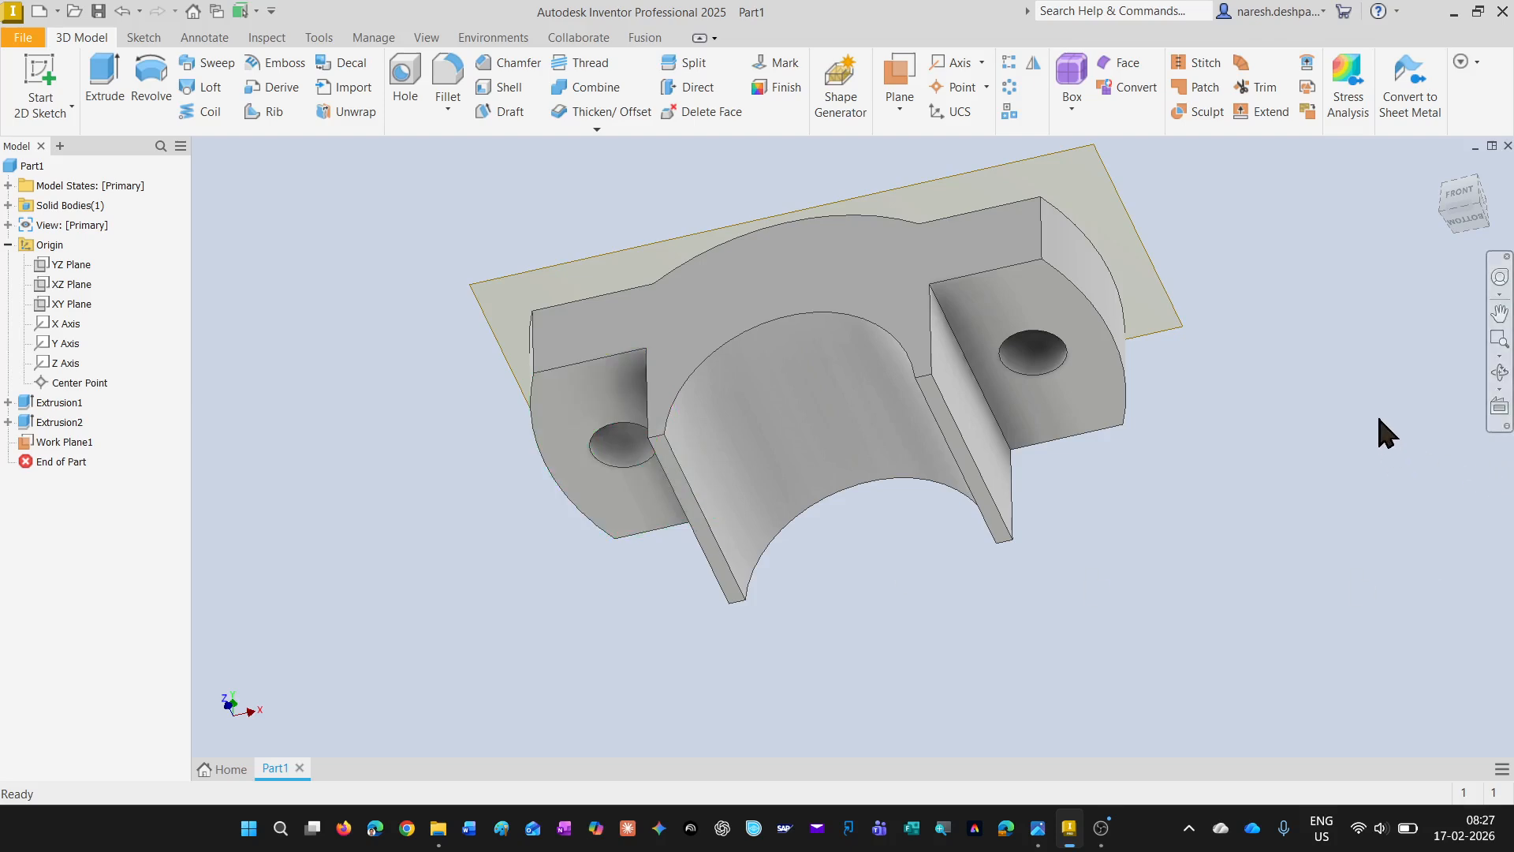
# Start a new sketch on the work plane tangent to the cap's curved top
pyautogui.keyDown('shift'); pyautogui.moveTo(1376, 413); pyautogui.dragTo(1357, 522, button='middle'); pyautogui.keyUp('shift')
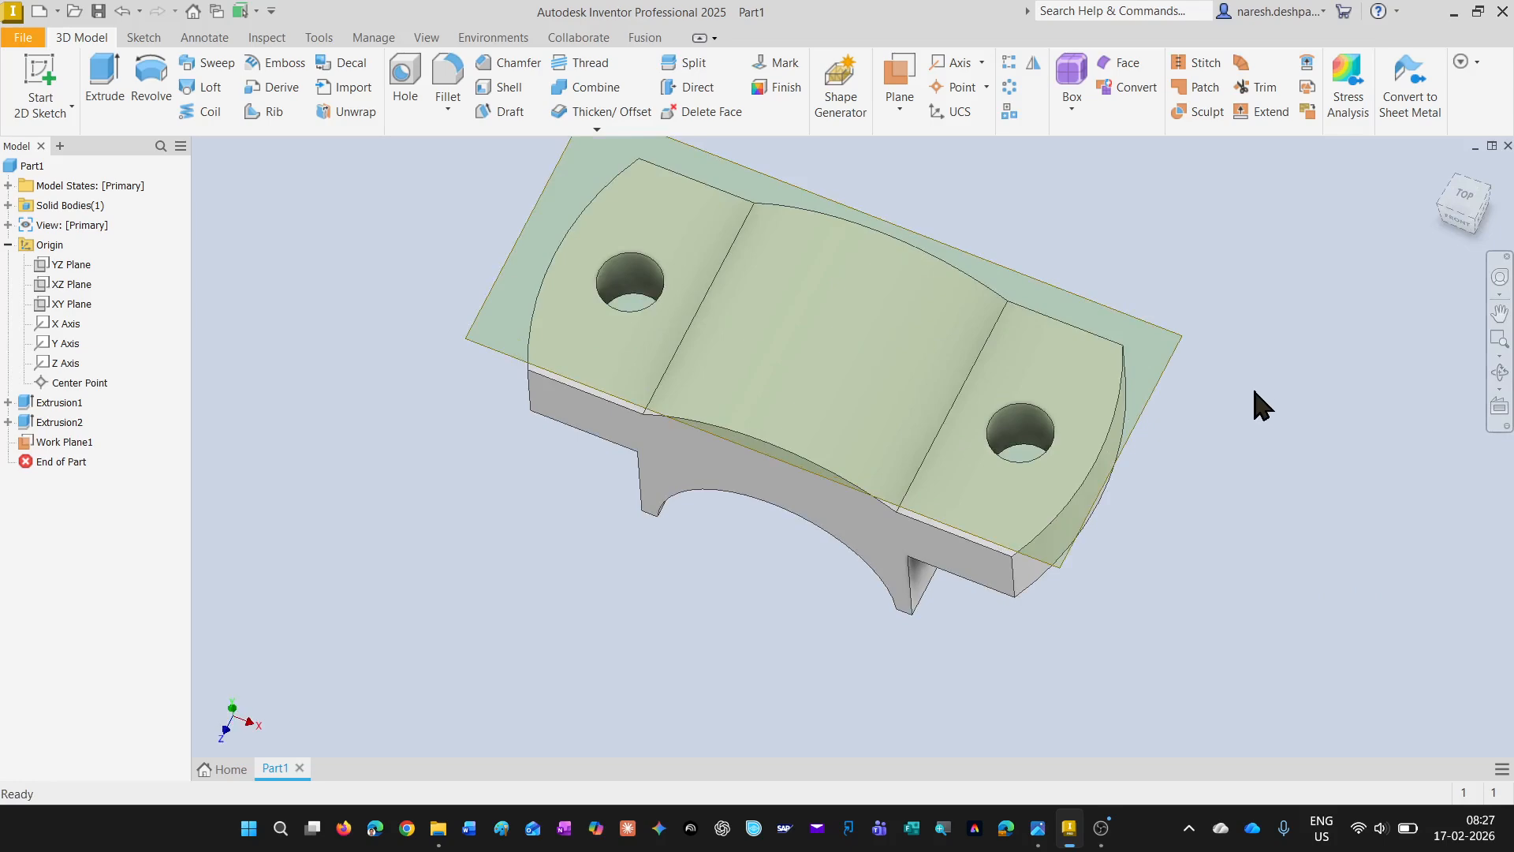
pyautogui.click(1172, 355)
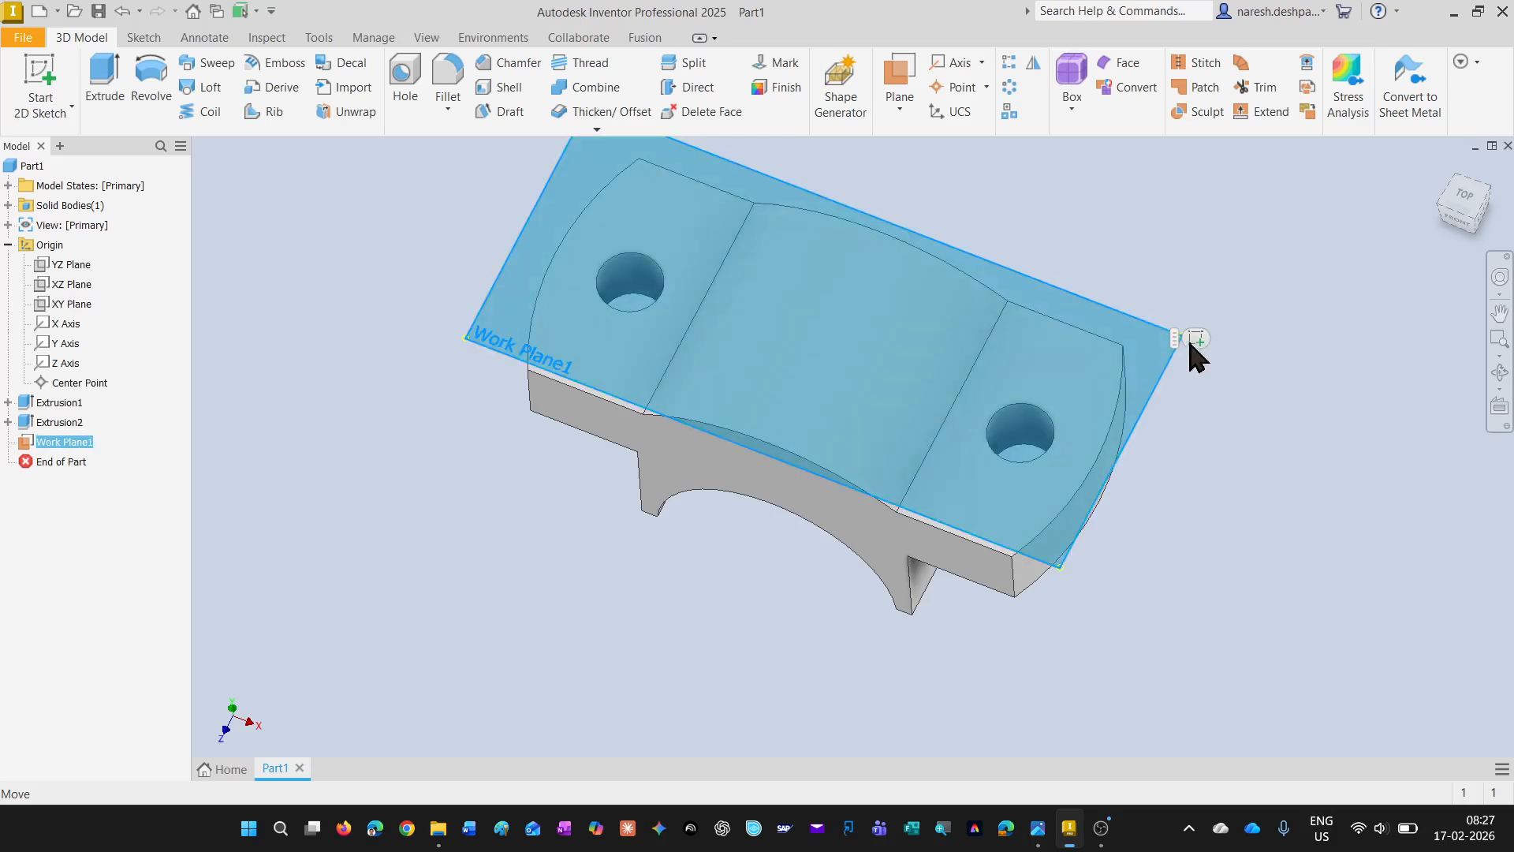
pyautogui.click(1196, 339)
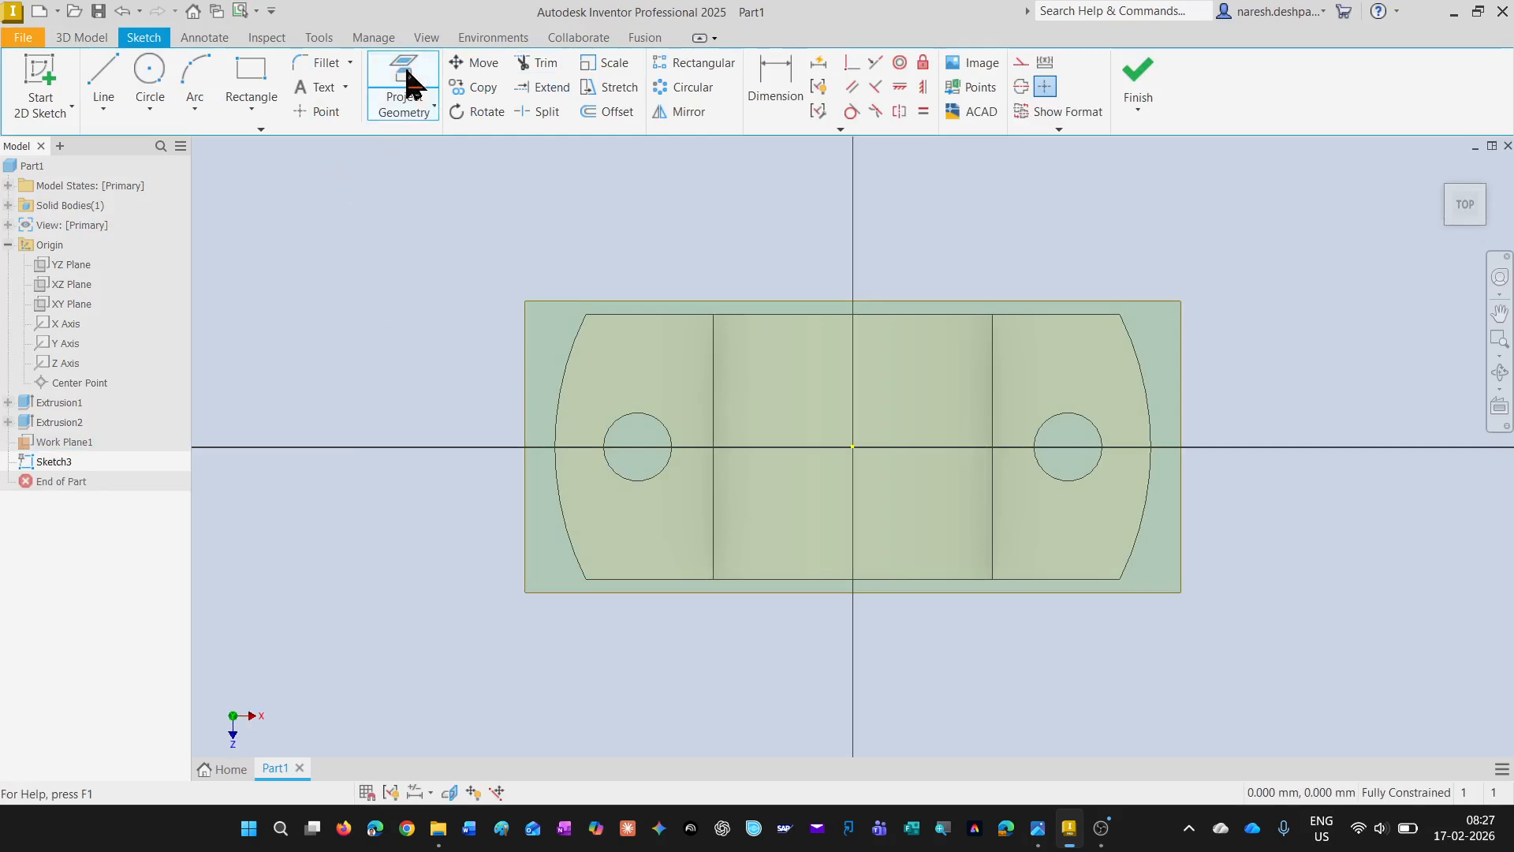
# Project the origin's Z and X axes into the sketch on the tangent work plane and finish the sketch
pyautogui.click(433, 98)
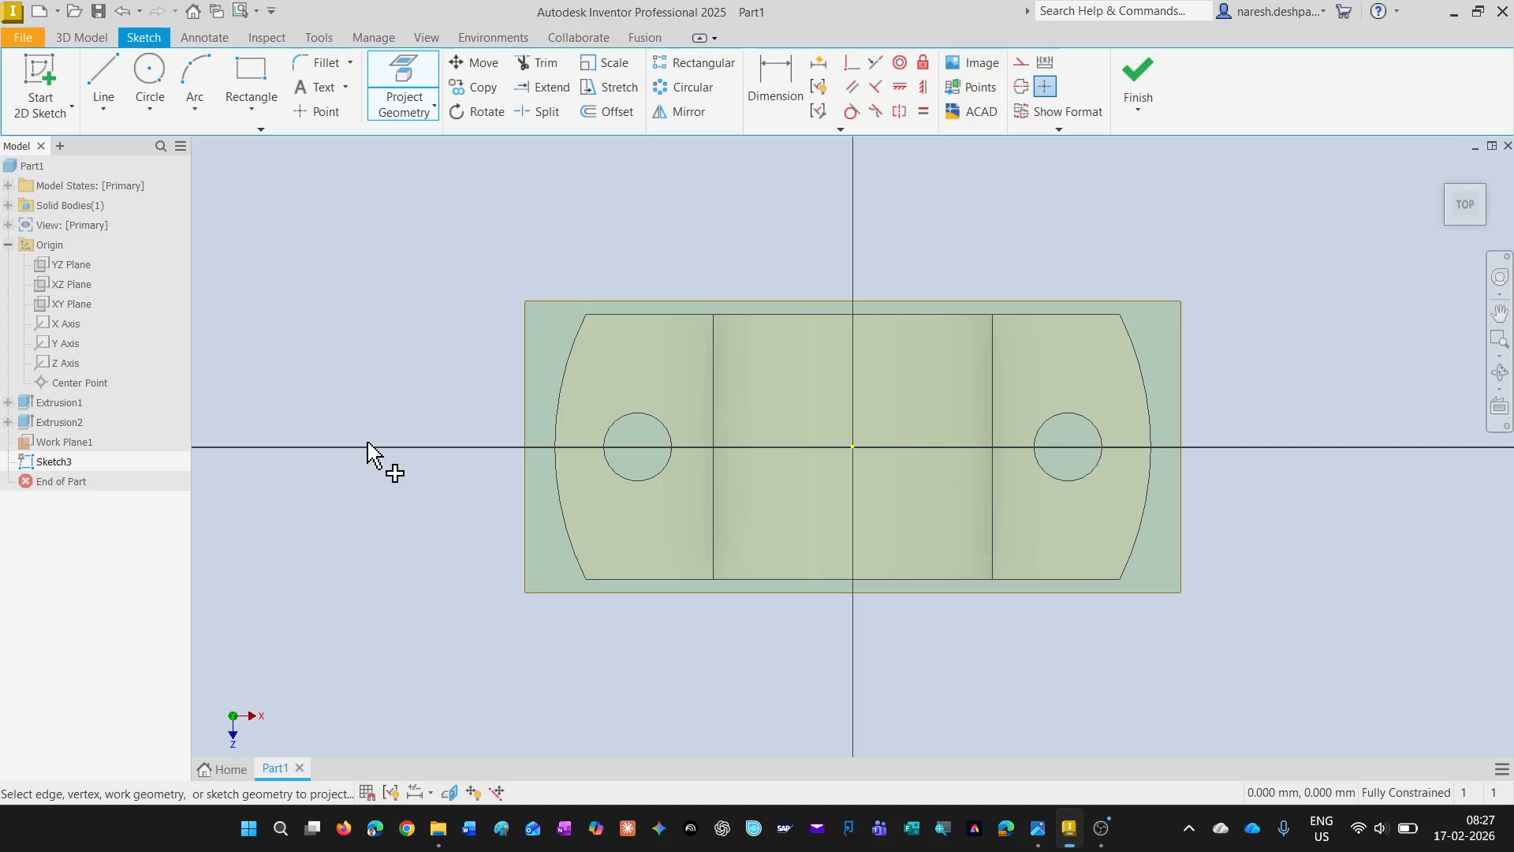
pyautogui.click(65, 363)
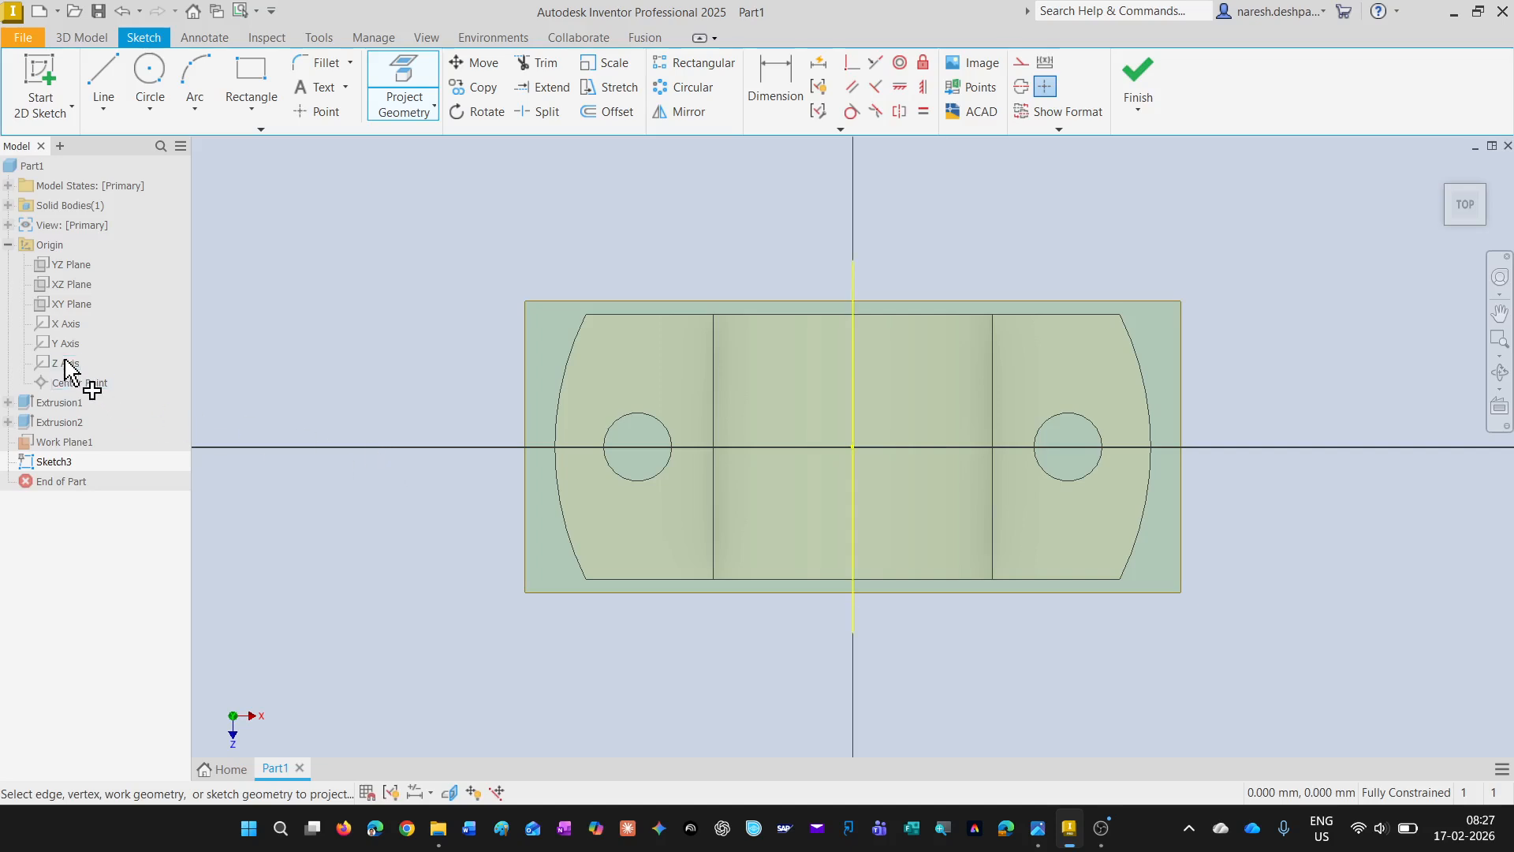
pyautogui.click(67, 326)
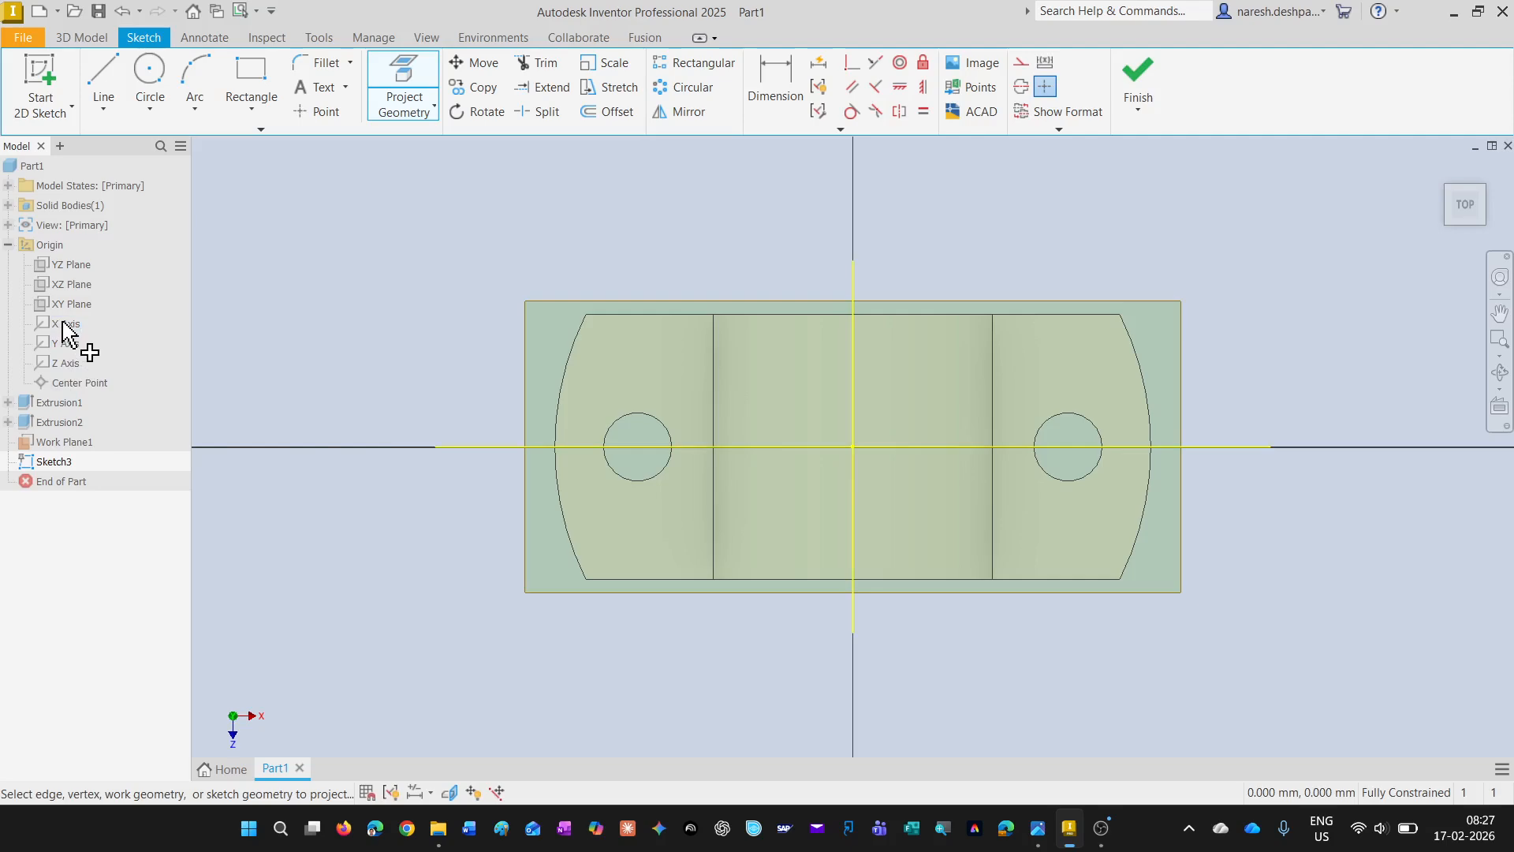
pyautogui.click(1141, 78)
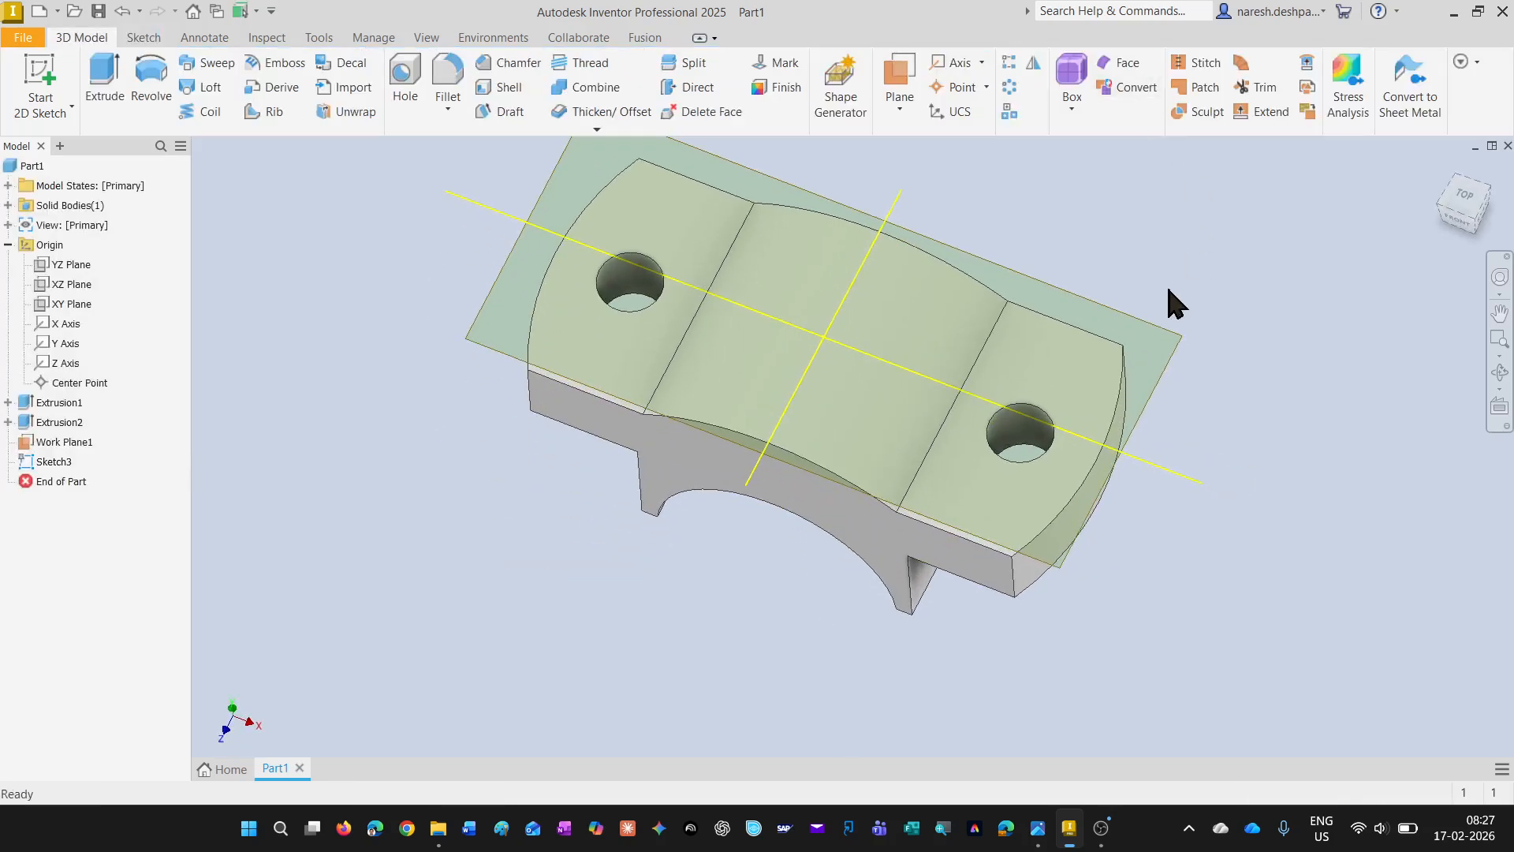
# Add a 6 mm Through All hole with a 12 mm, 90-degree countersink where the projected axes cross on the cap's crown
pyautogui.click(403, 105)
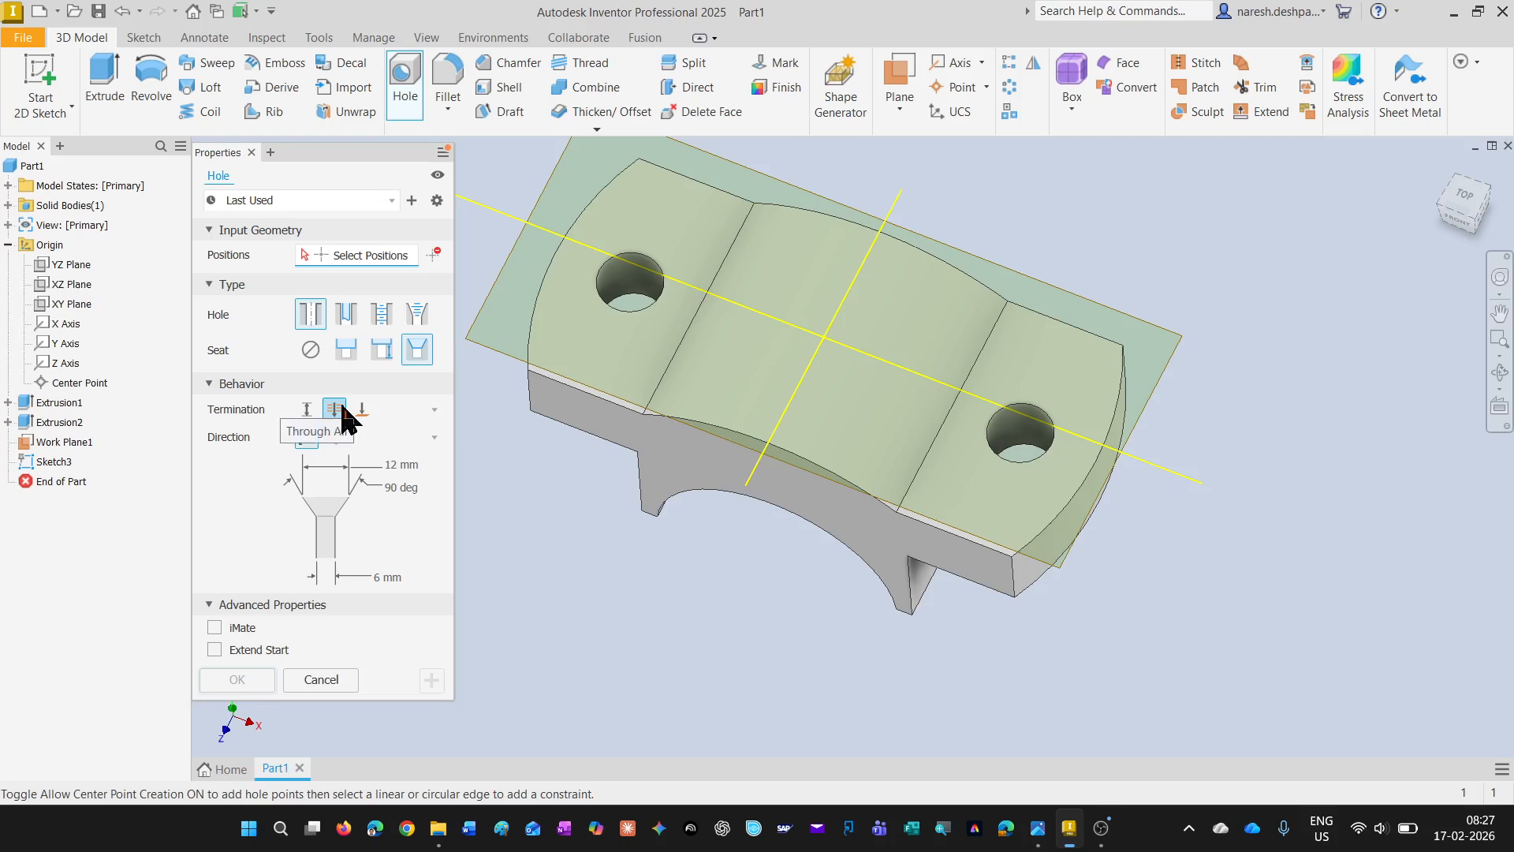
pyautogui.click(402, 465)
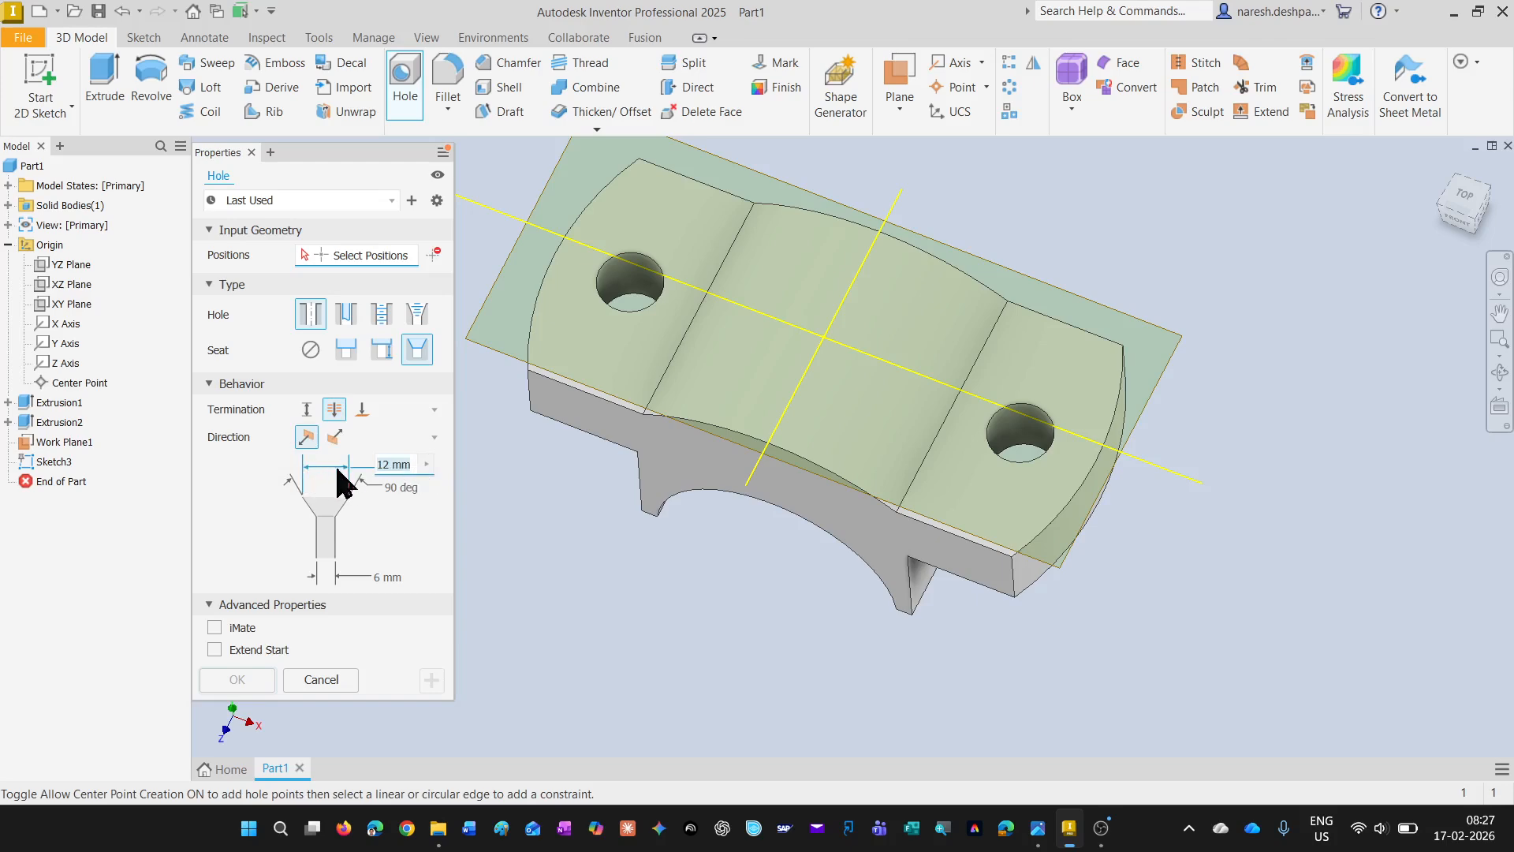
pyautogui.click(395, 488)
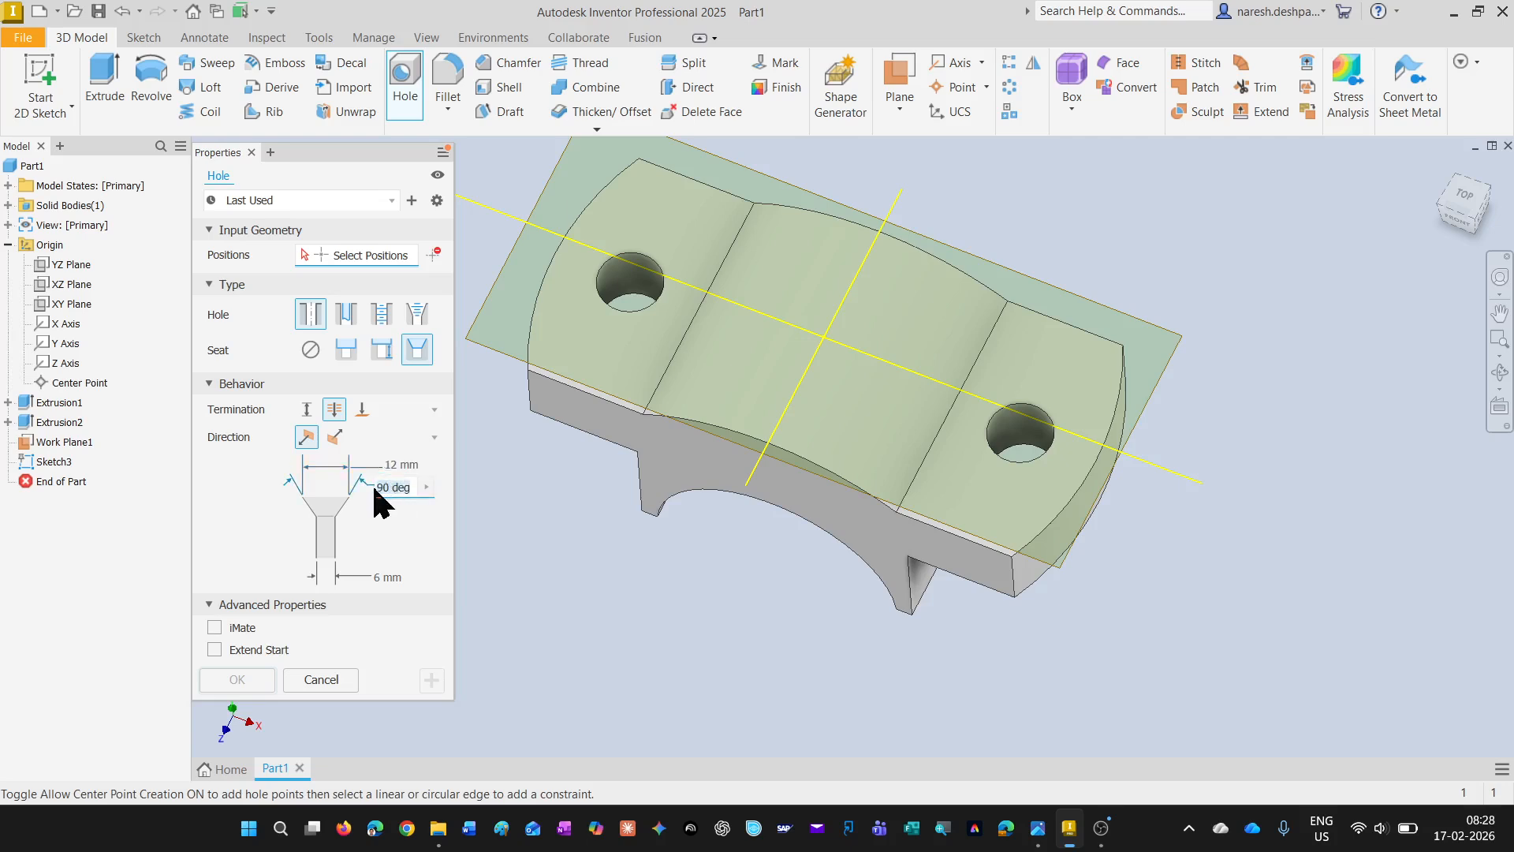
pyautogui.click(373, 576)
pyautogui.click(434, 250)
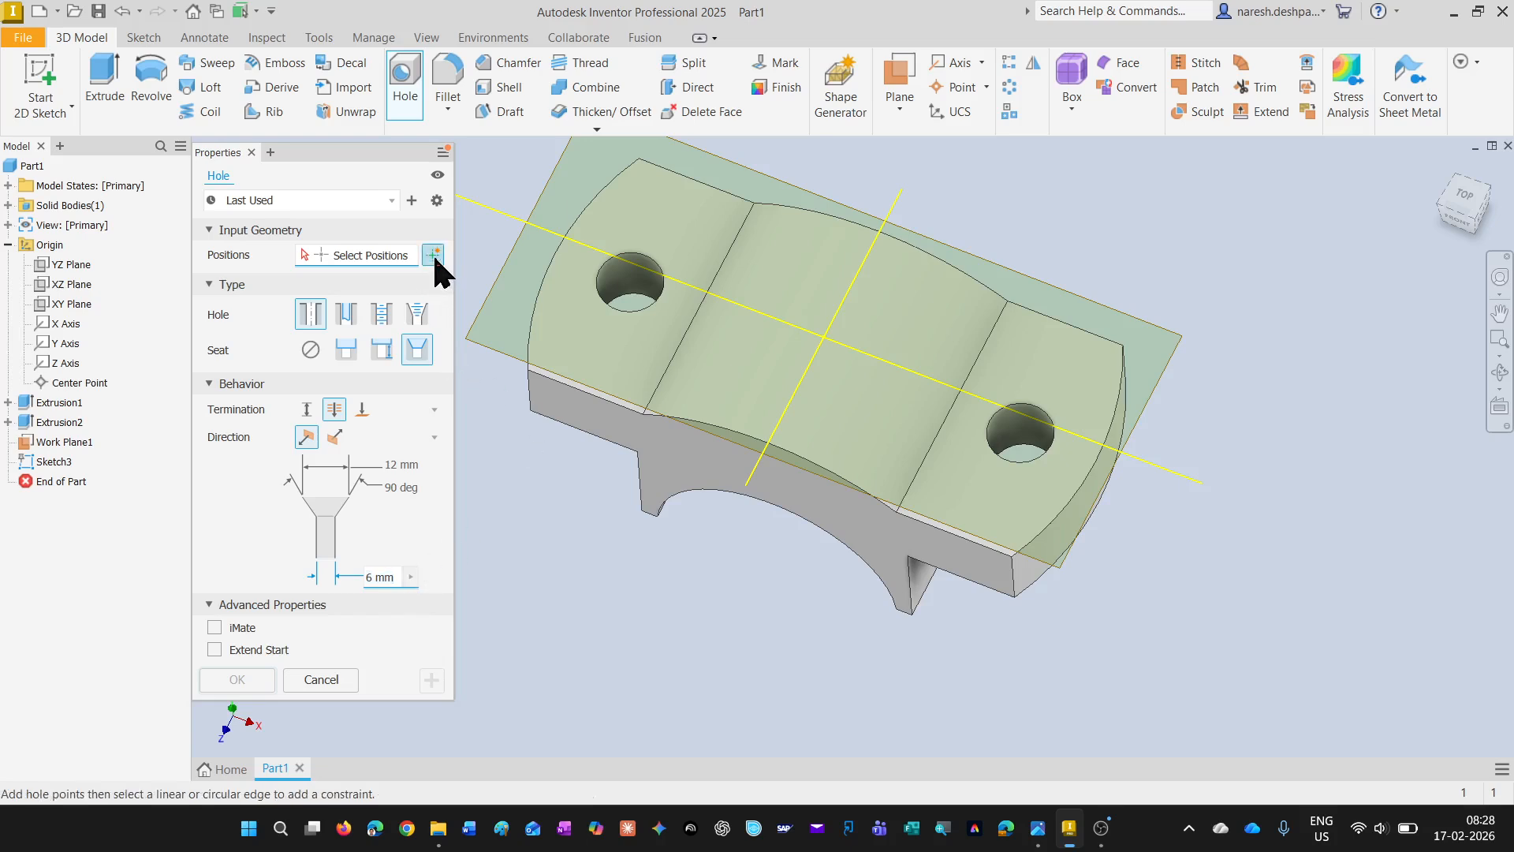
pyautogui.click(825, 338)
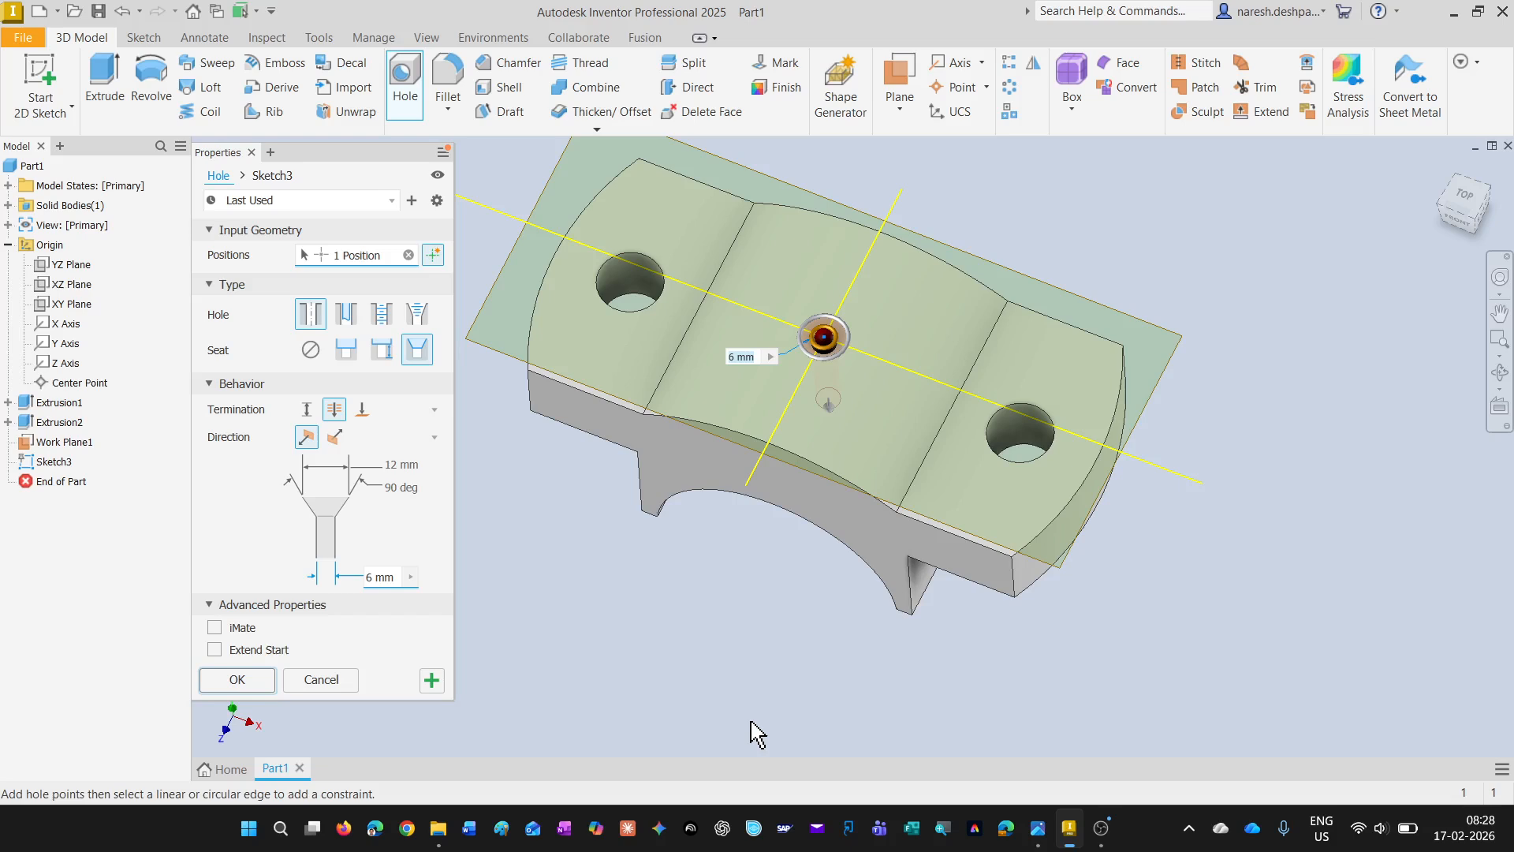
pyautogui.click(238, 680)
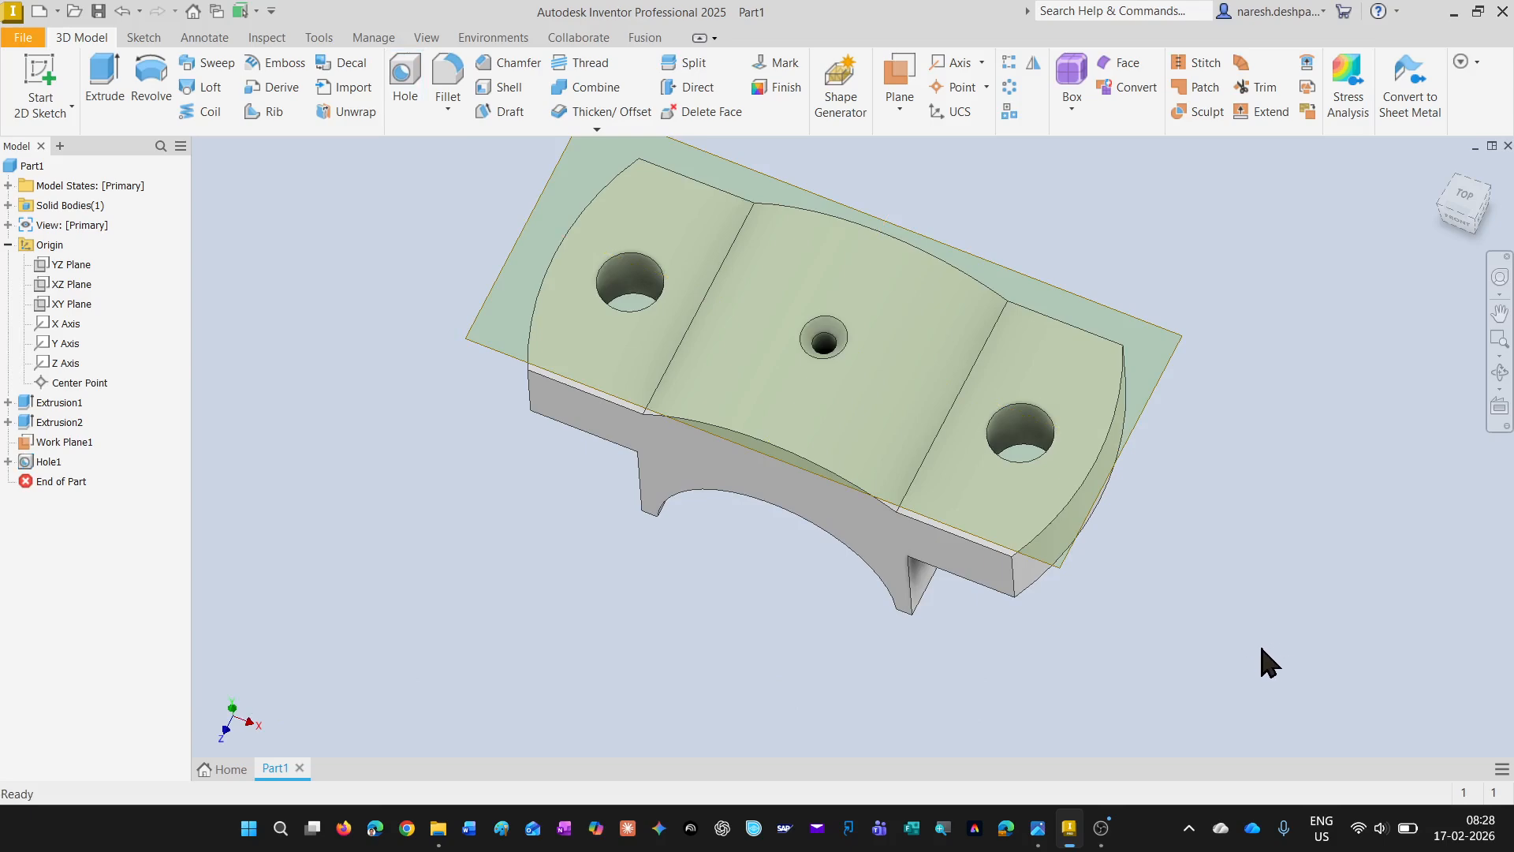
# Check the model against the Cap reference drawing and save the part as Cap New.ipt in the Plummer Block M13 folder
pyautogui.moveTo(1259, 646)
pyautogui.keyDown('shift'); pyautogui.mouseDown(button='middle')
pyautogui.moveTo(1295, 571)
pyautogui.moveTo(1301, 500)
pyautogui.moveTo(1284, 536)
pyautogui.moveTo(1294, 602)
pyautogui.moveTo(1262, 666)
pyautogui.mouseUp(button='middle'); pyautogui.keyUp('shift')
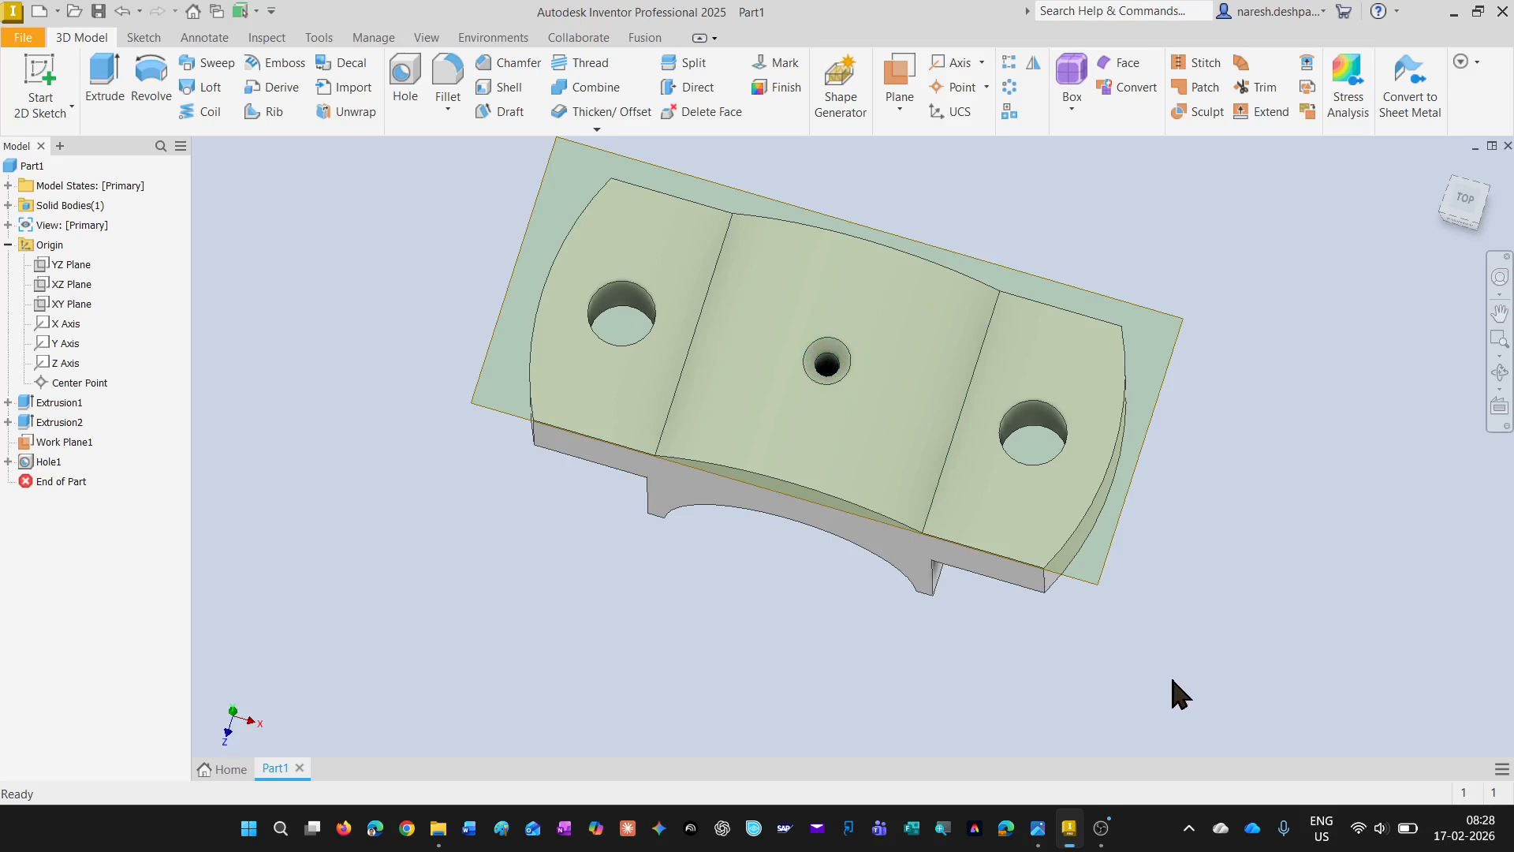
pyautogui.click(1441, 166)
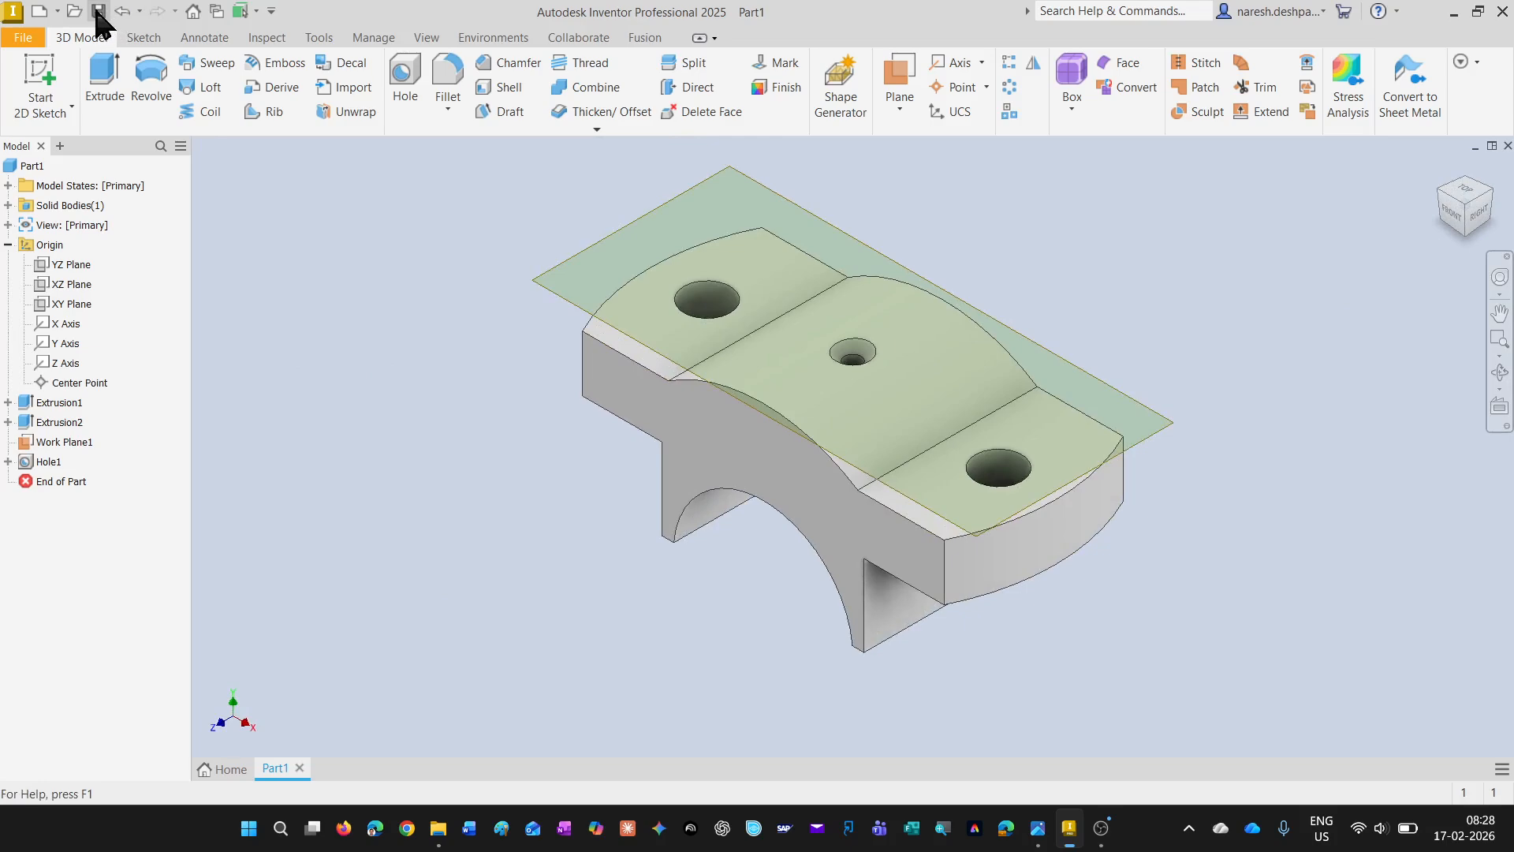
pyautogui.click(1038, 828)
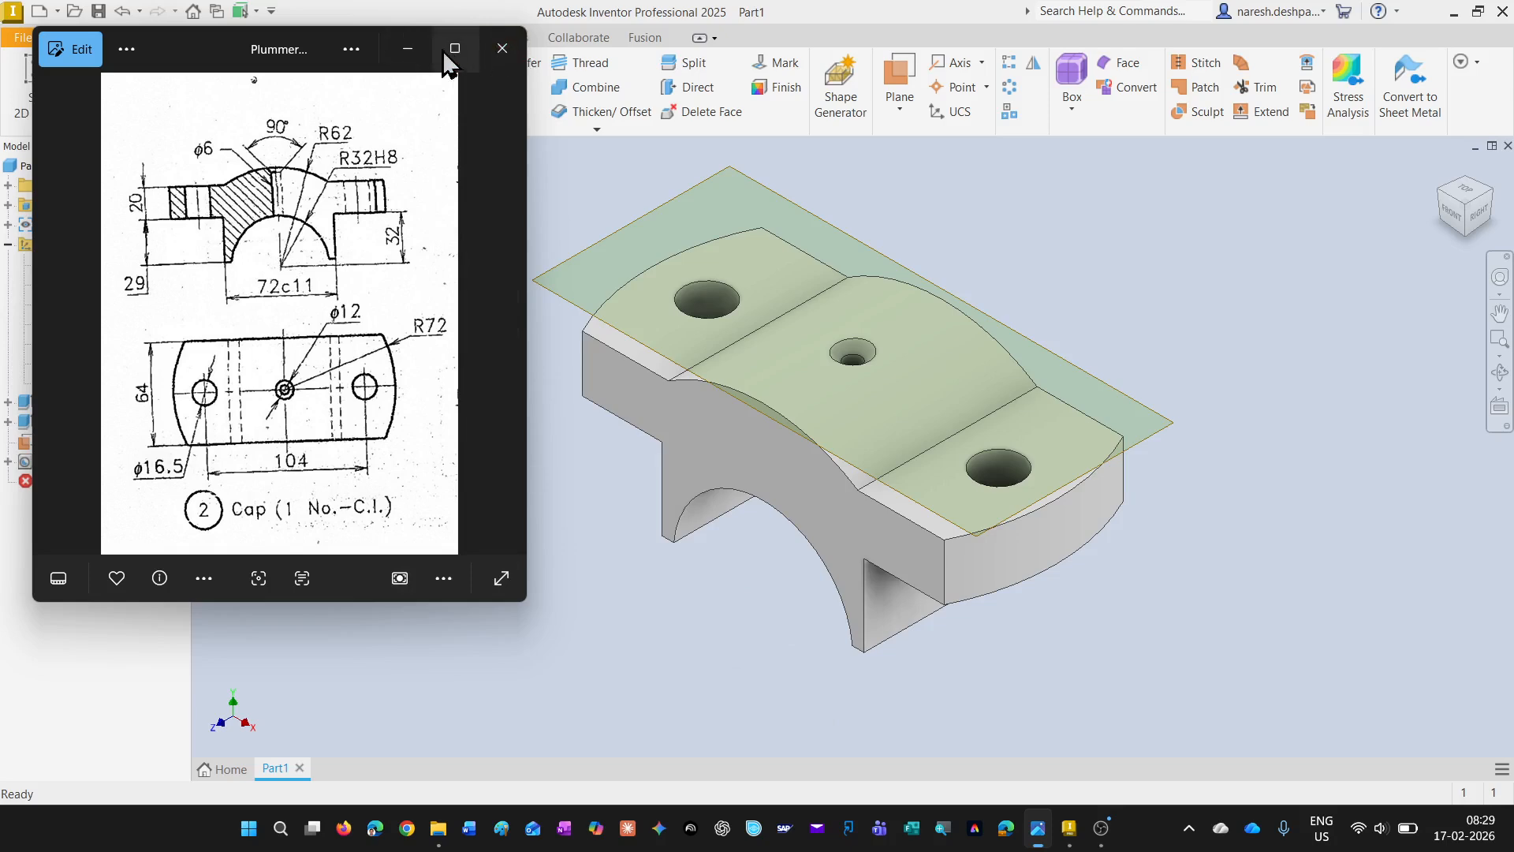
pyautogui.click(411, 51)
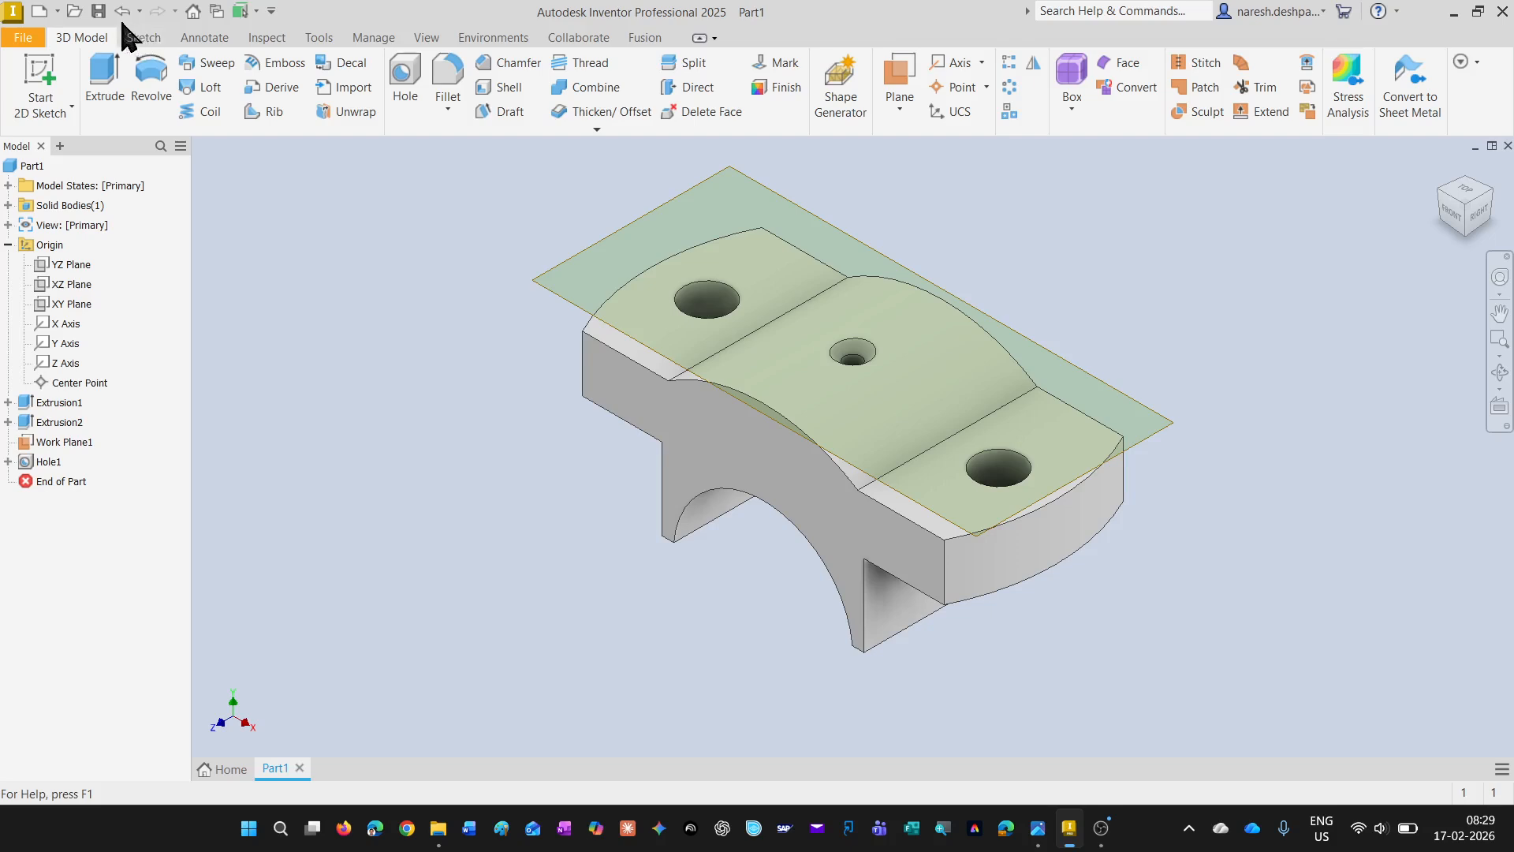
pyautogui.click(99, 11)
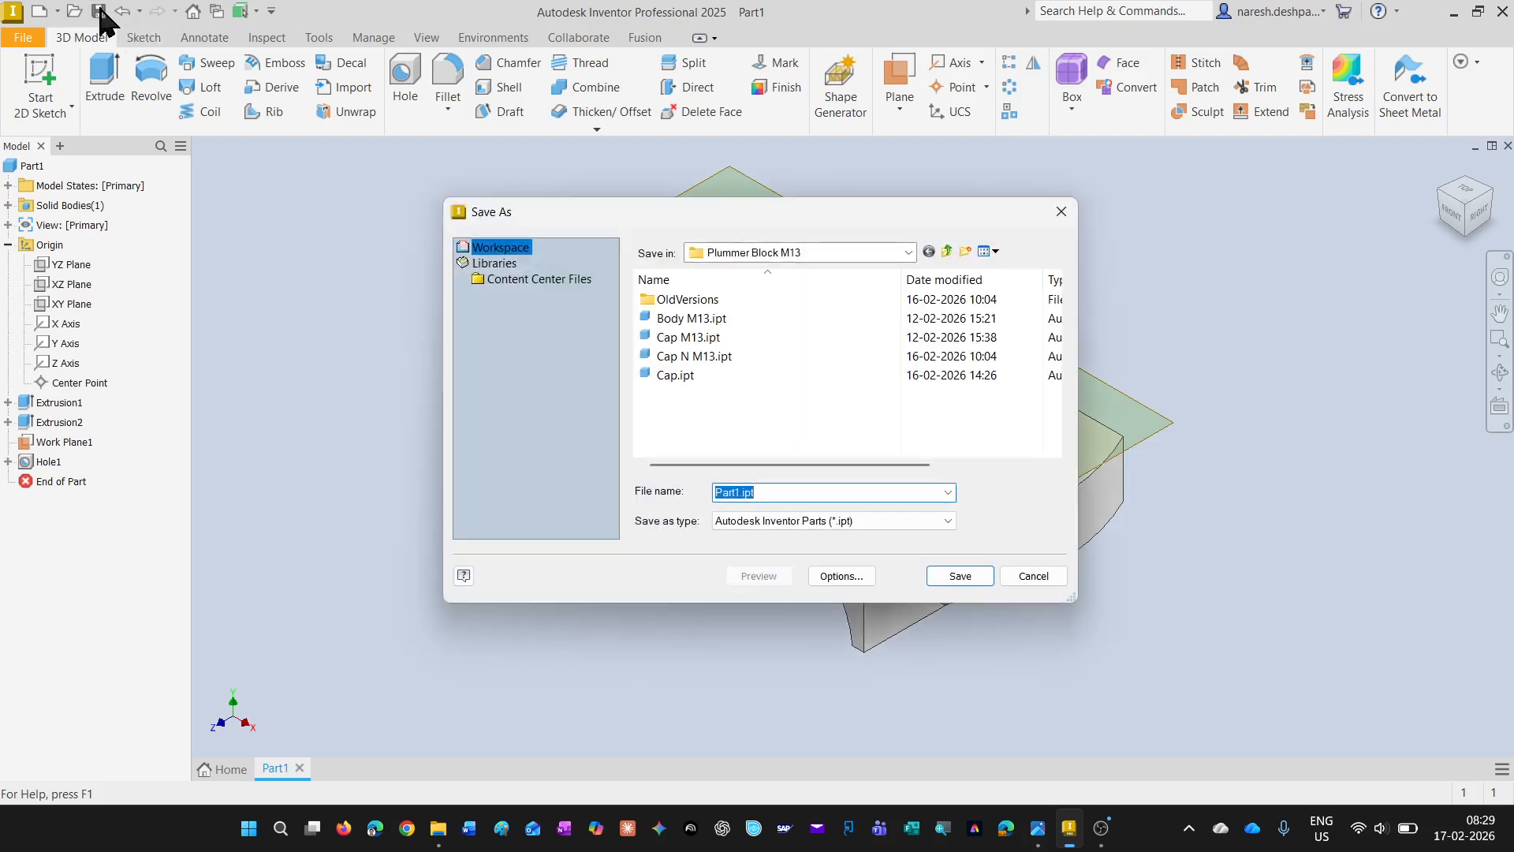
pyautogui.click(739, 493)
pyautogui.press('BackSpace')
pyautogui.press('BackSpace')
pyautogui.press('BackSpace')
pyautogui.press('BackSpace')
pyautogui.press('BackSpace')
pyautogui.write('Cap New')
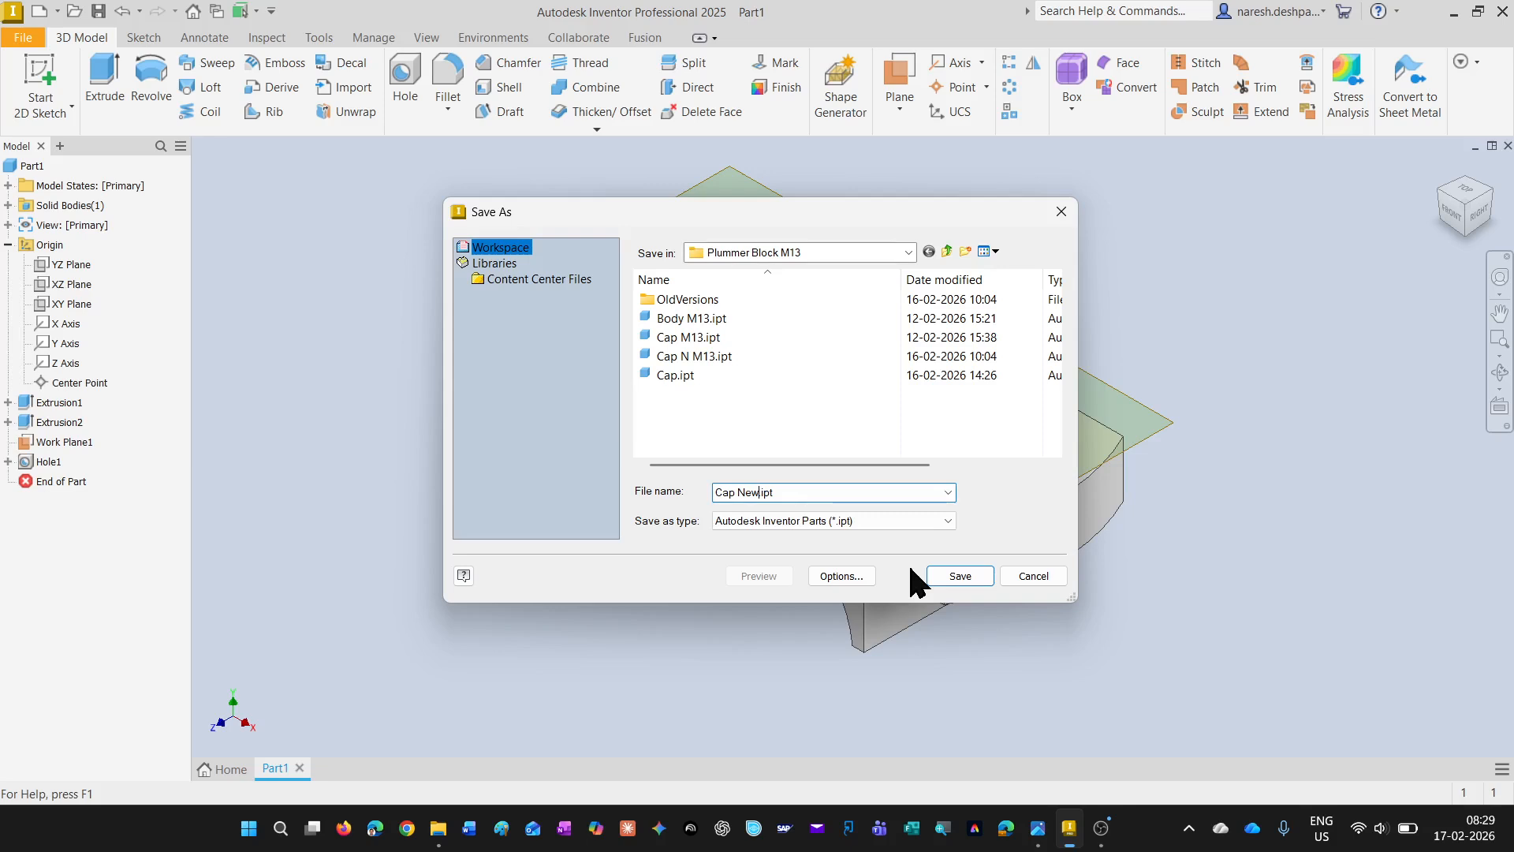
pyautogui.click(960, 576)
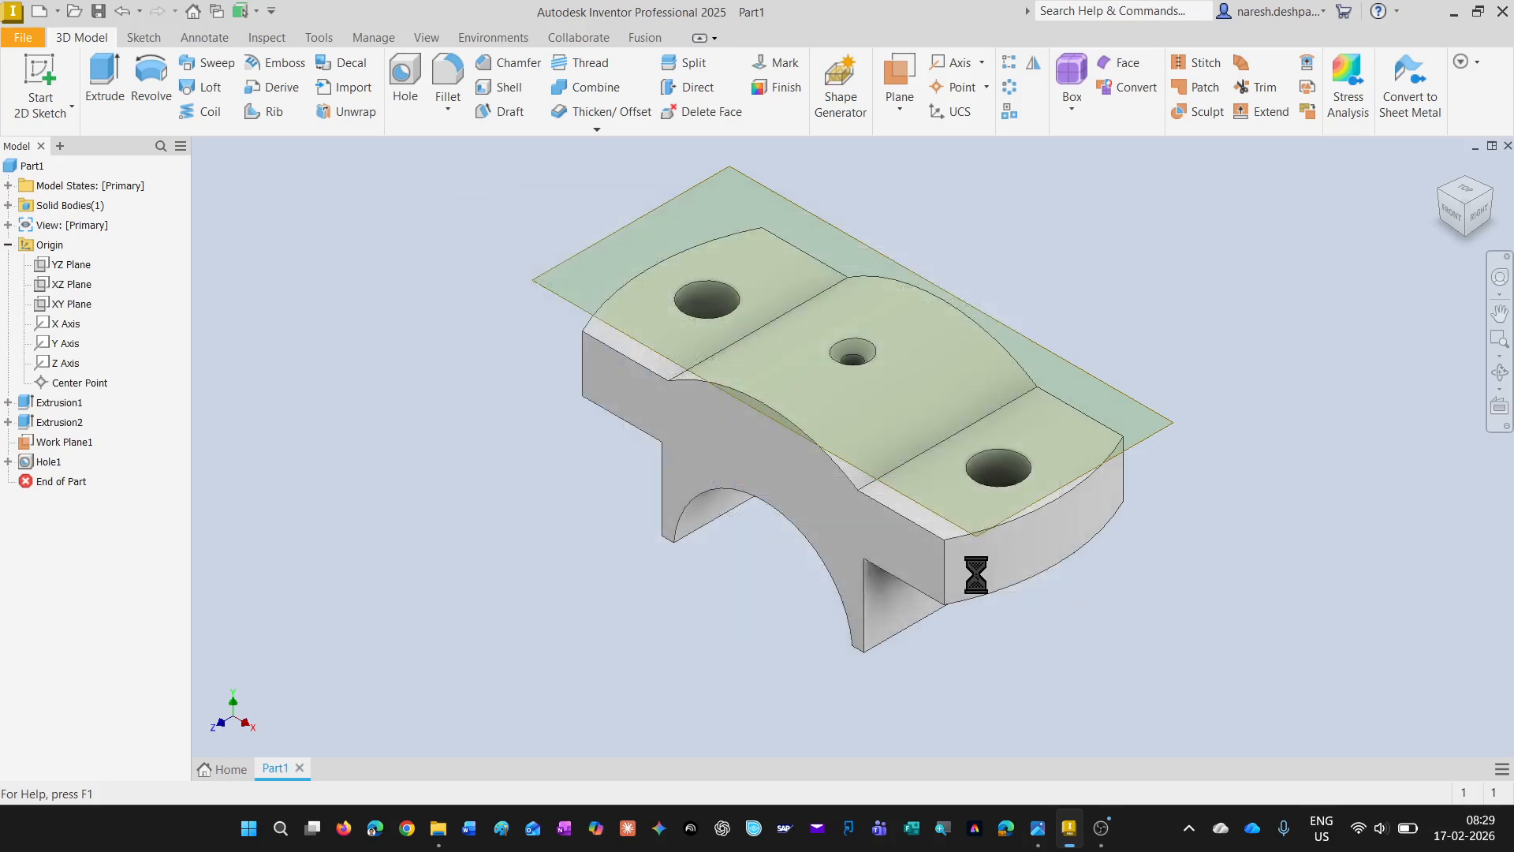